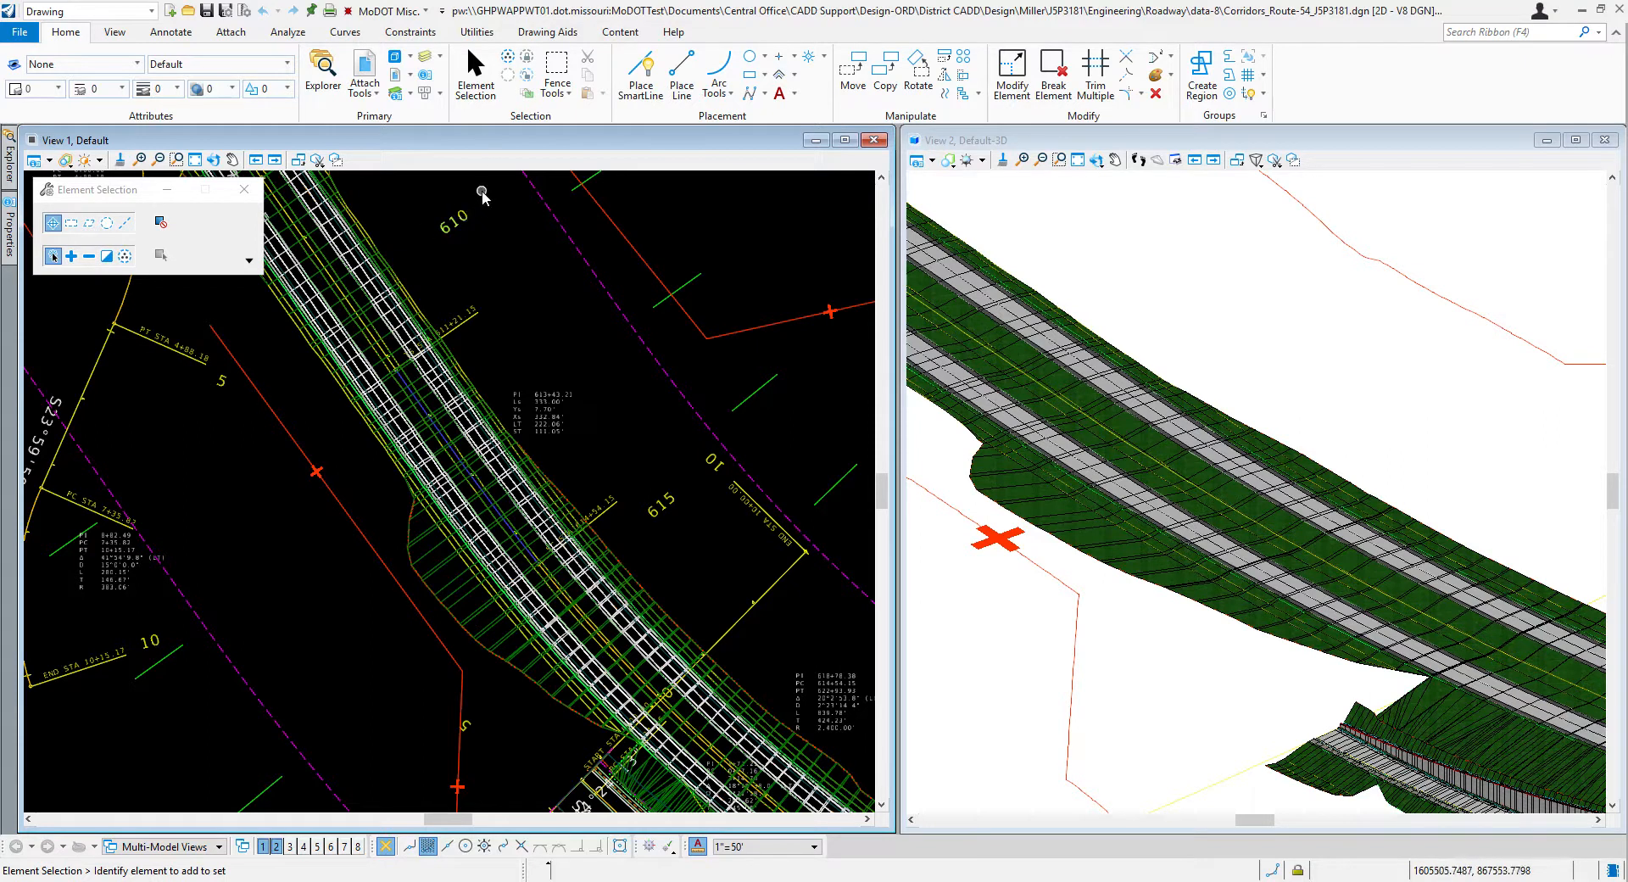
# Step: Create a new design file named XS_Video.dgn in the data-8 folder and check in Corridors_Route-54_J5P3181.dgn
pyautogui.click(20, 32)
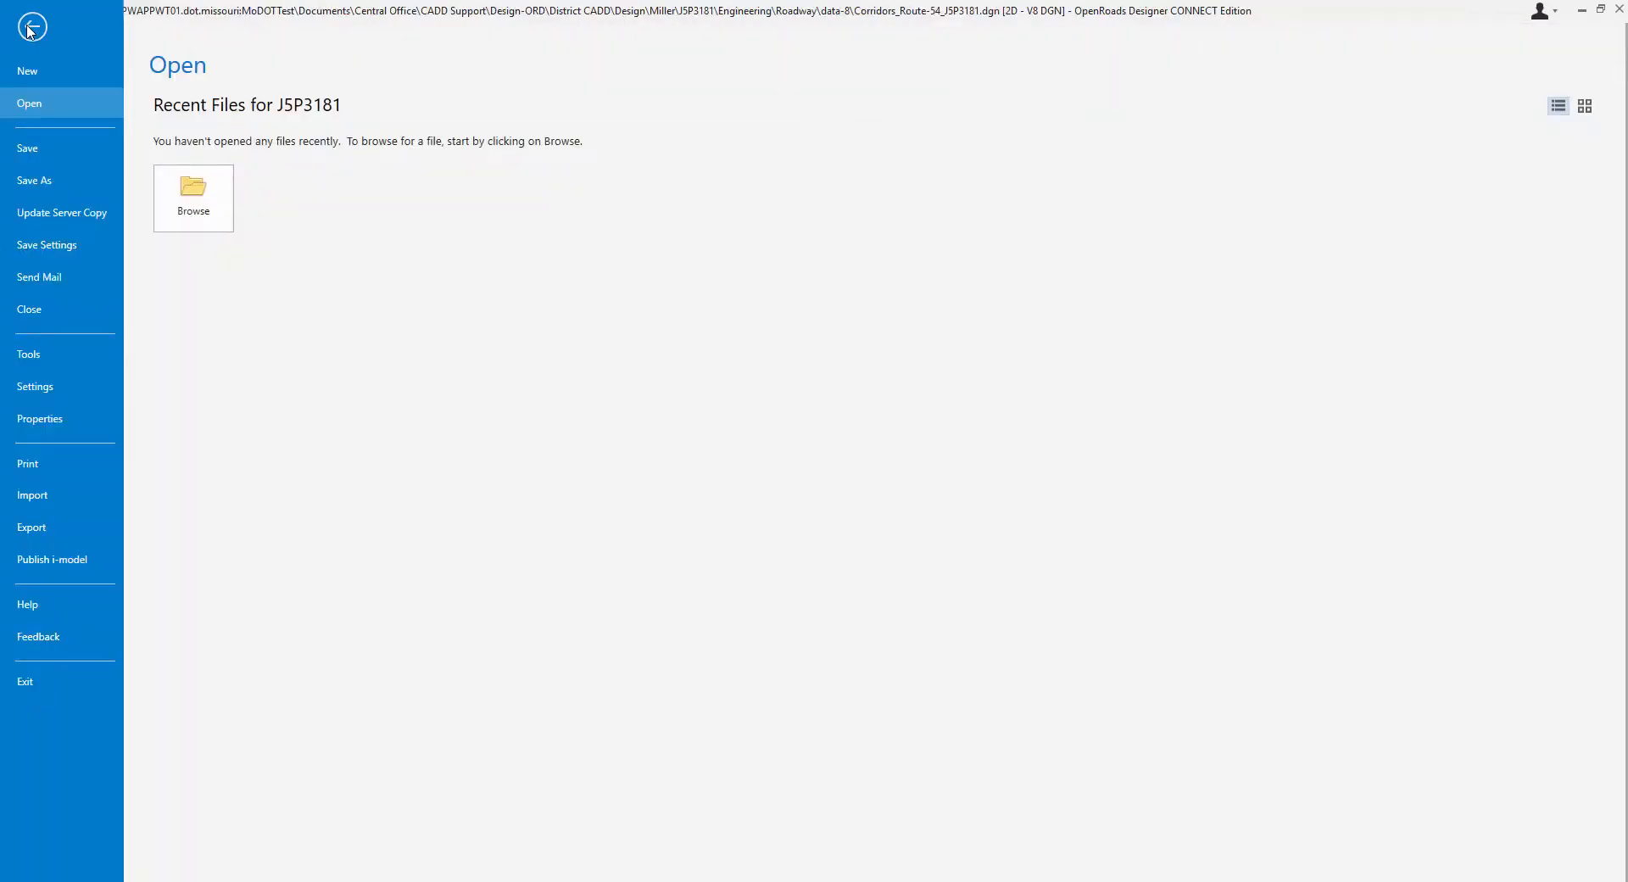
pyautogui.click(59, 67)
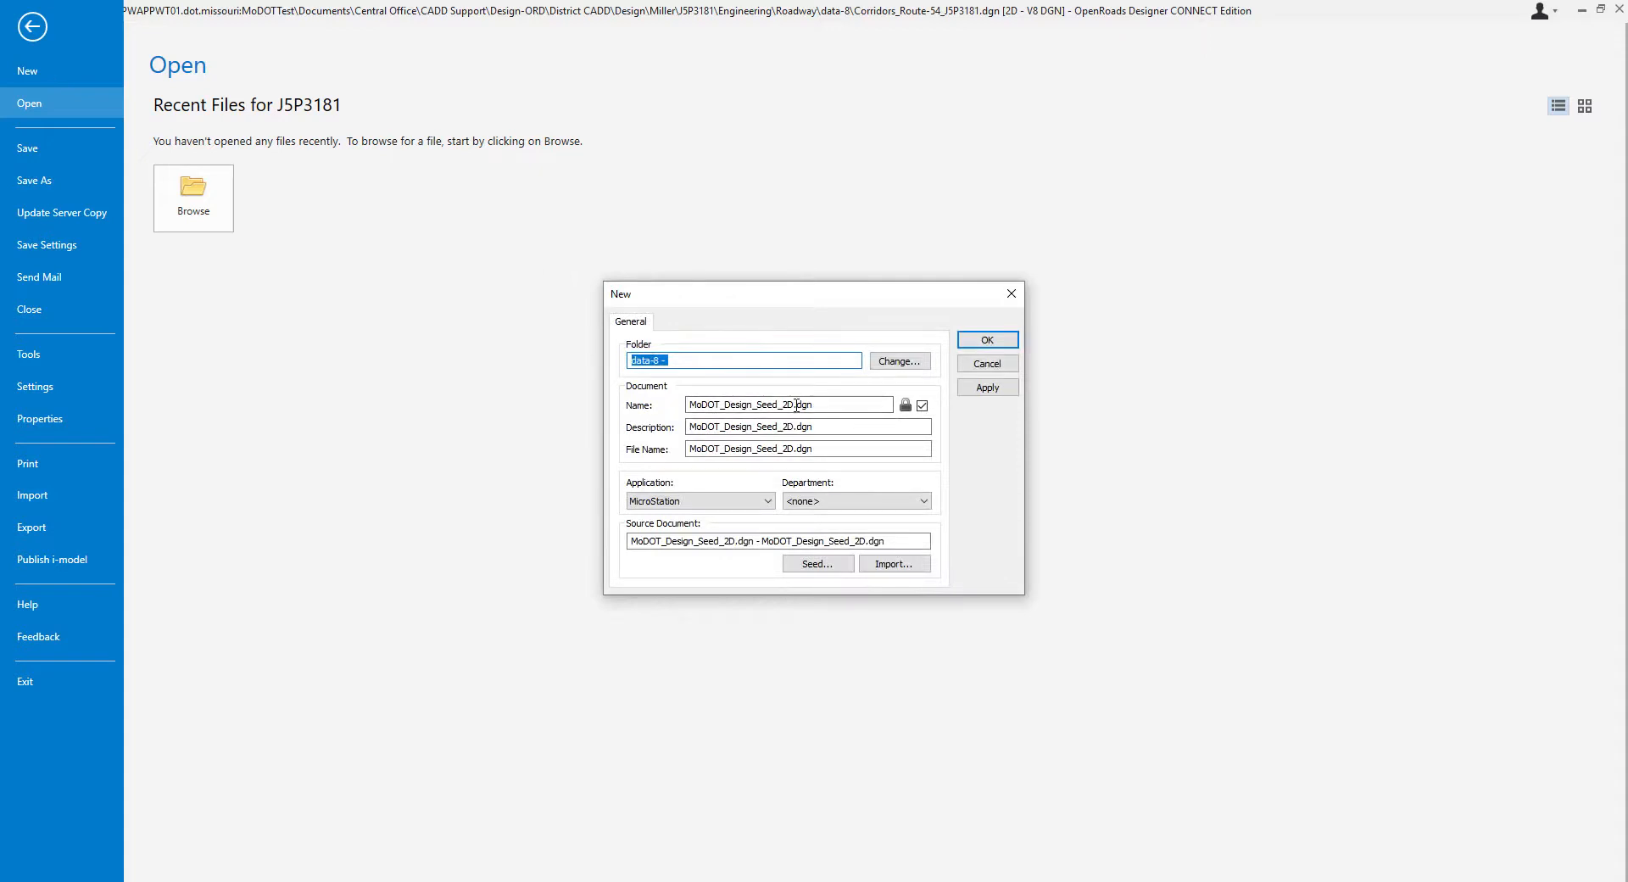
pyautogui.moveTo(795, 406); pyautogui.dragTo(628, 412)
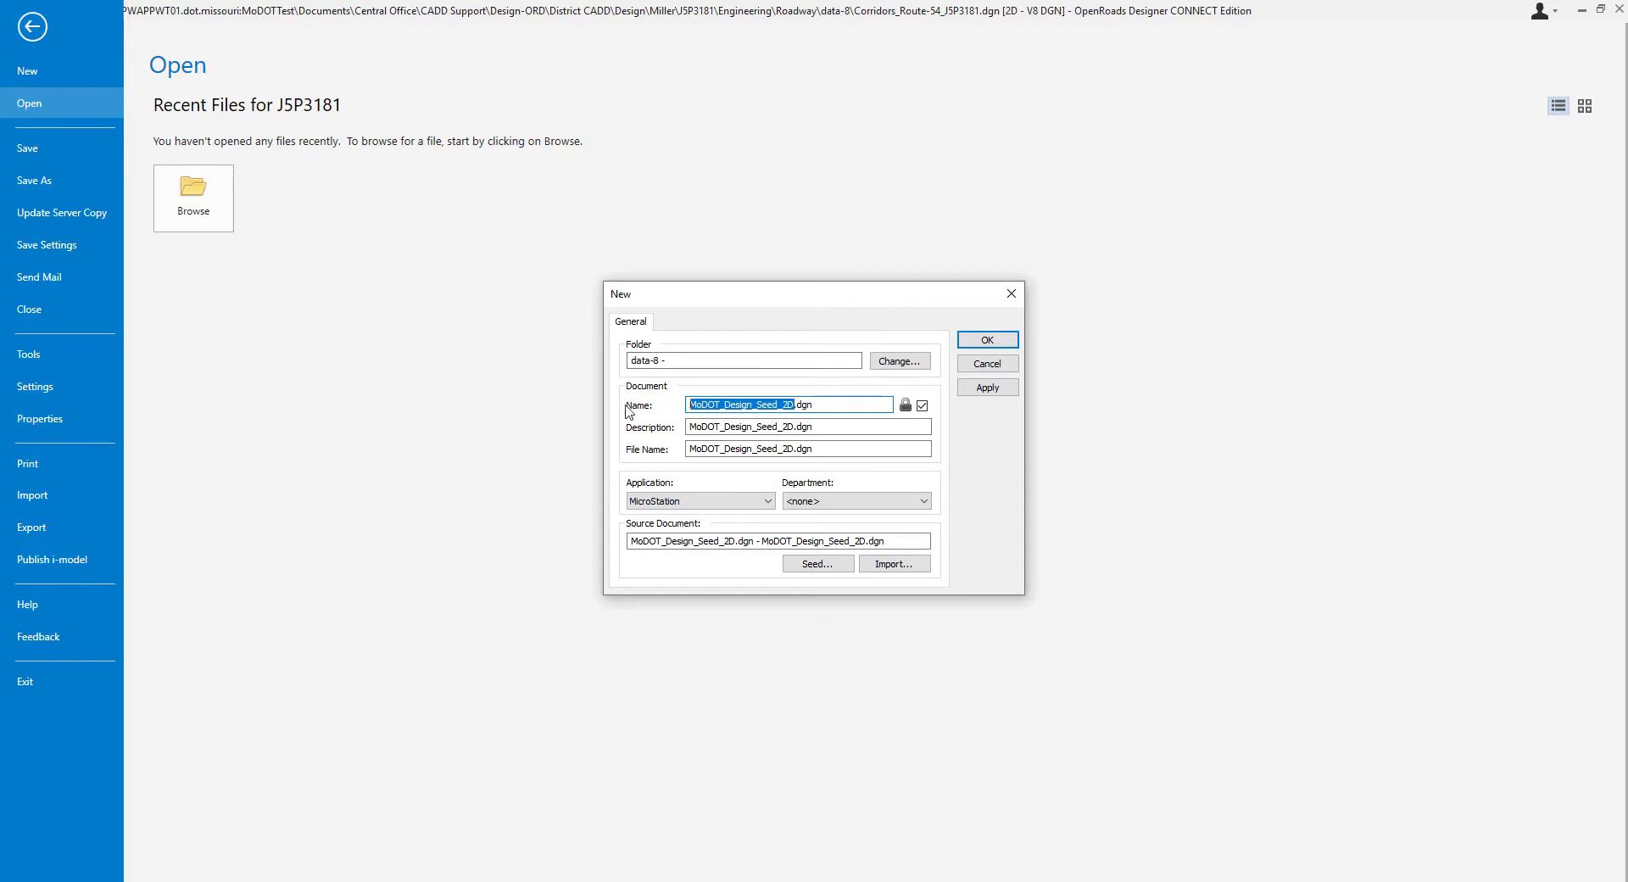
pyautogui.write('XS_')
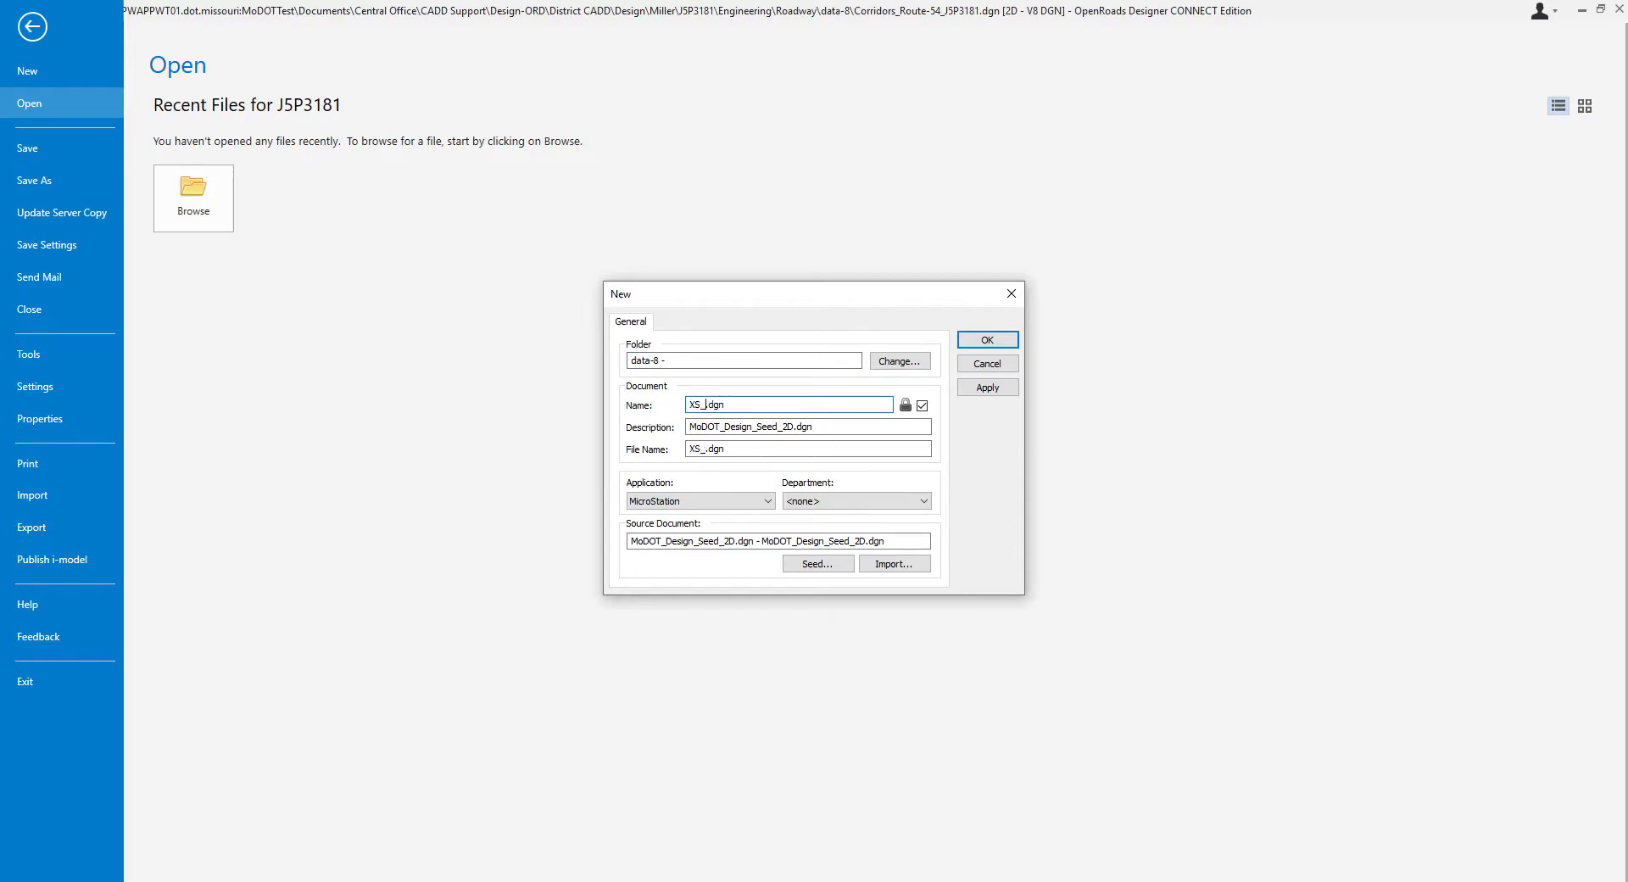
pyautogui.write('Video')
pyautogui.click(998, 341)
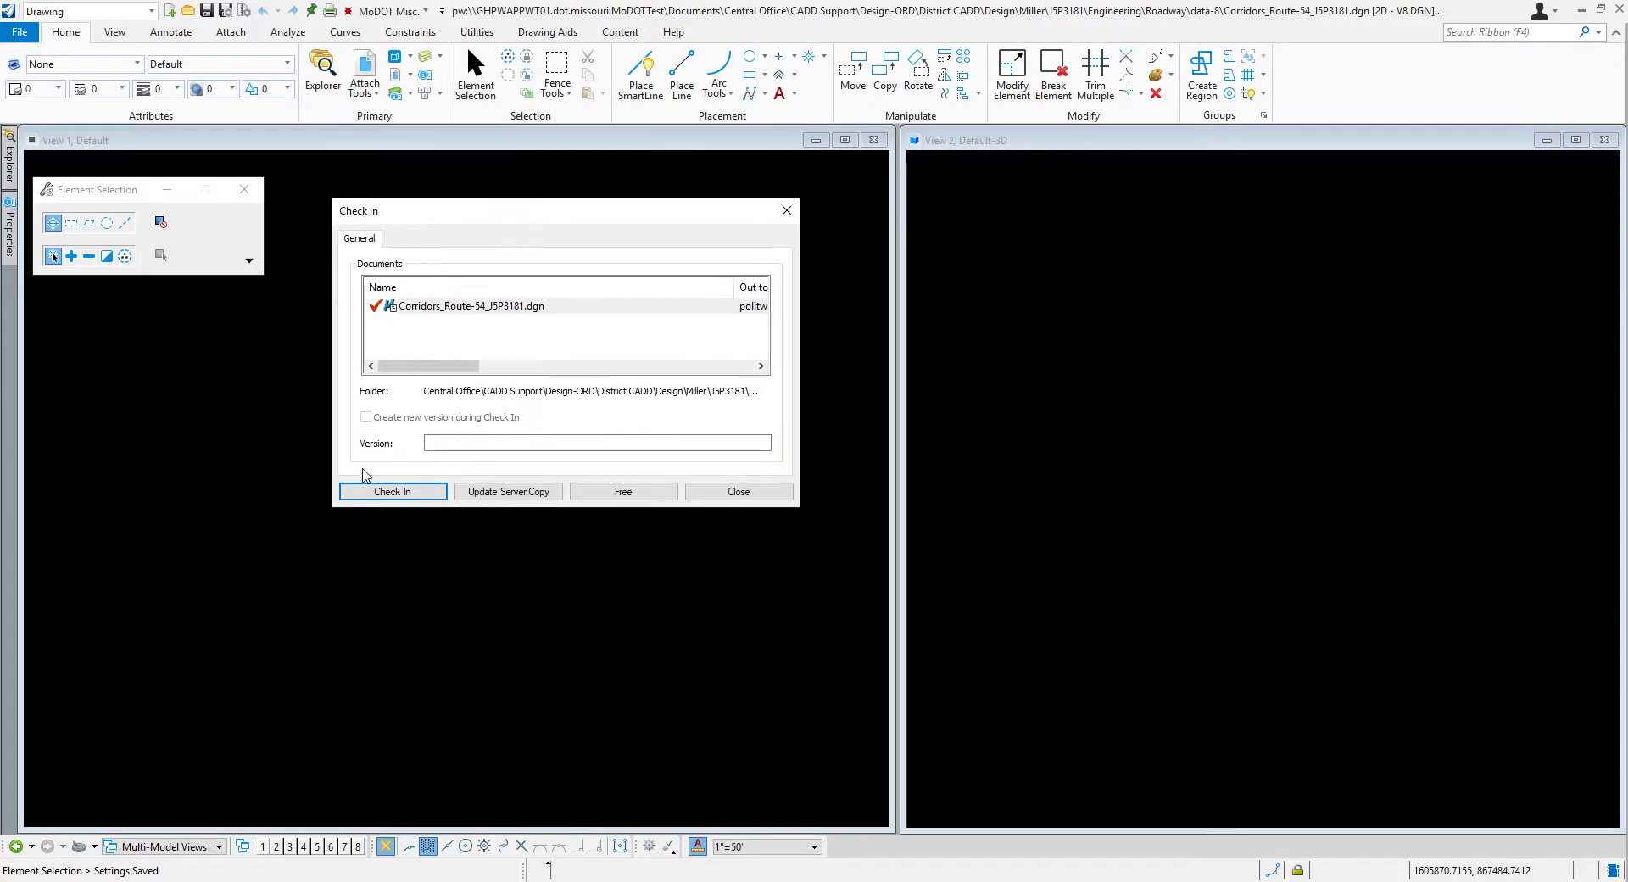
pyautogui.click(373, 493)
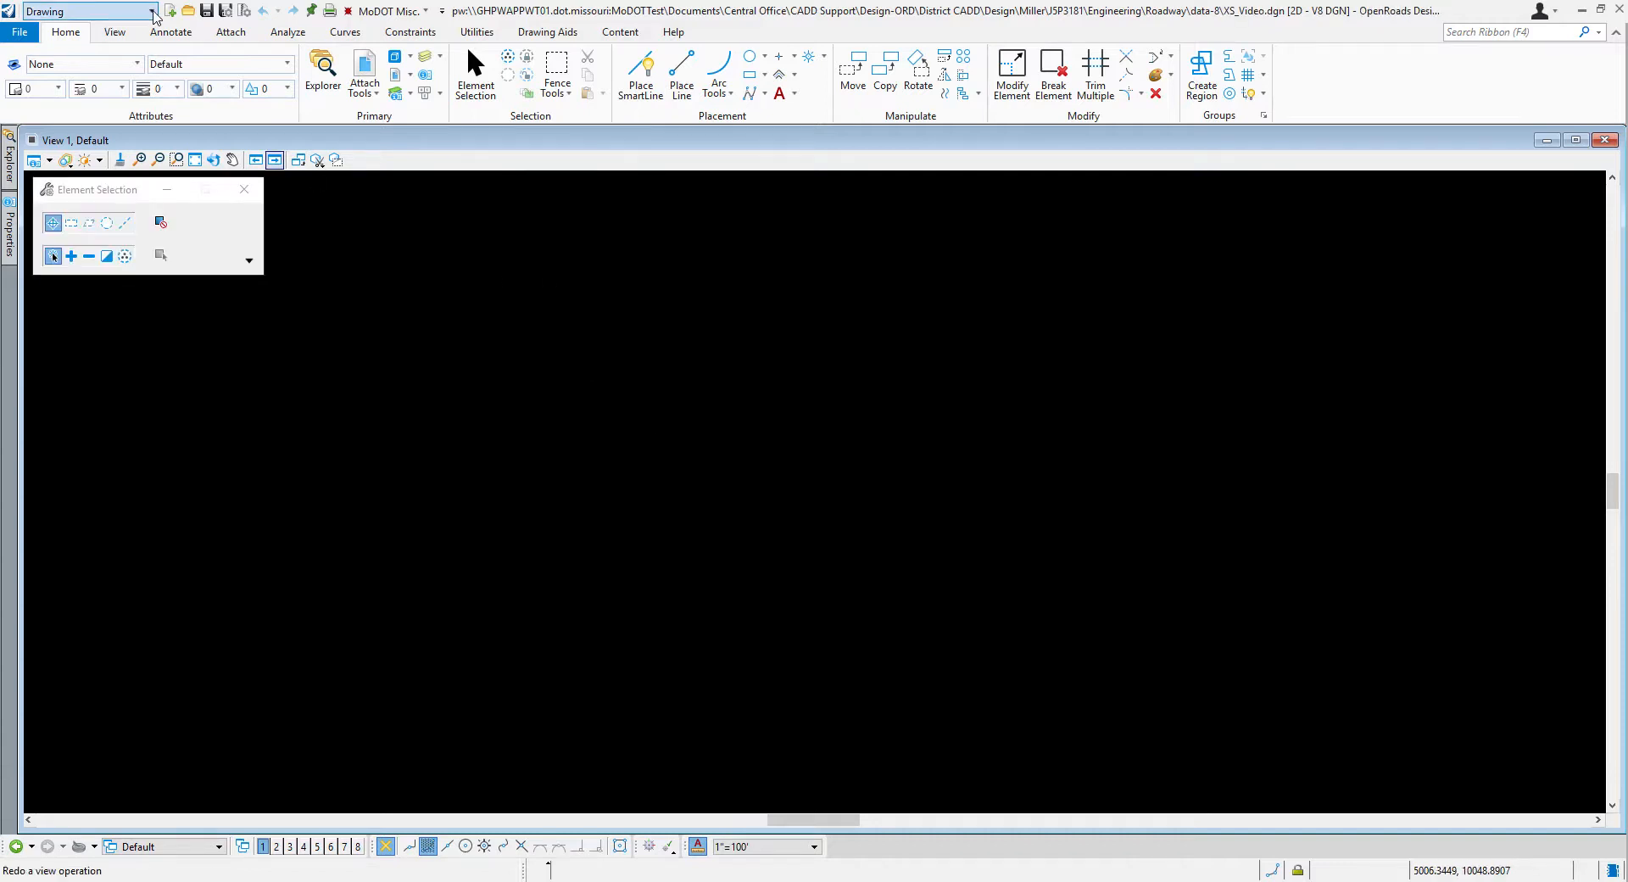
# Step: In the Reality Modeling workflow, assign the geographic coordinate system from the Default model of Corridors_Route-54_J5P3181.dgn
pyautogui.click(110, 11)
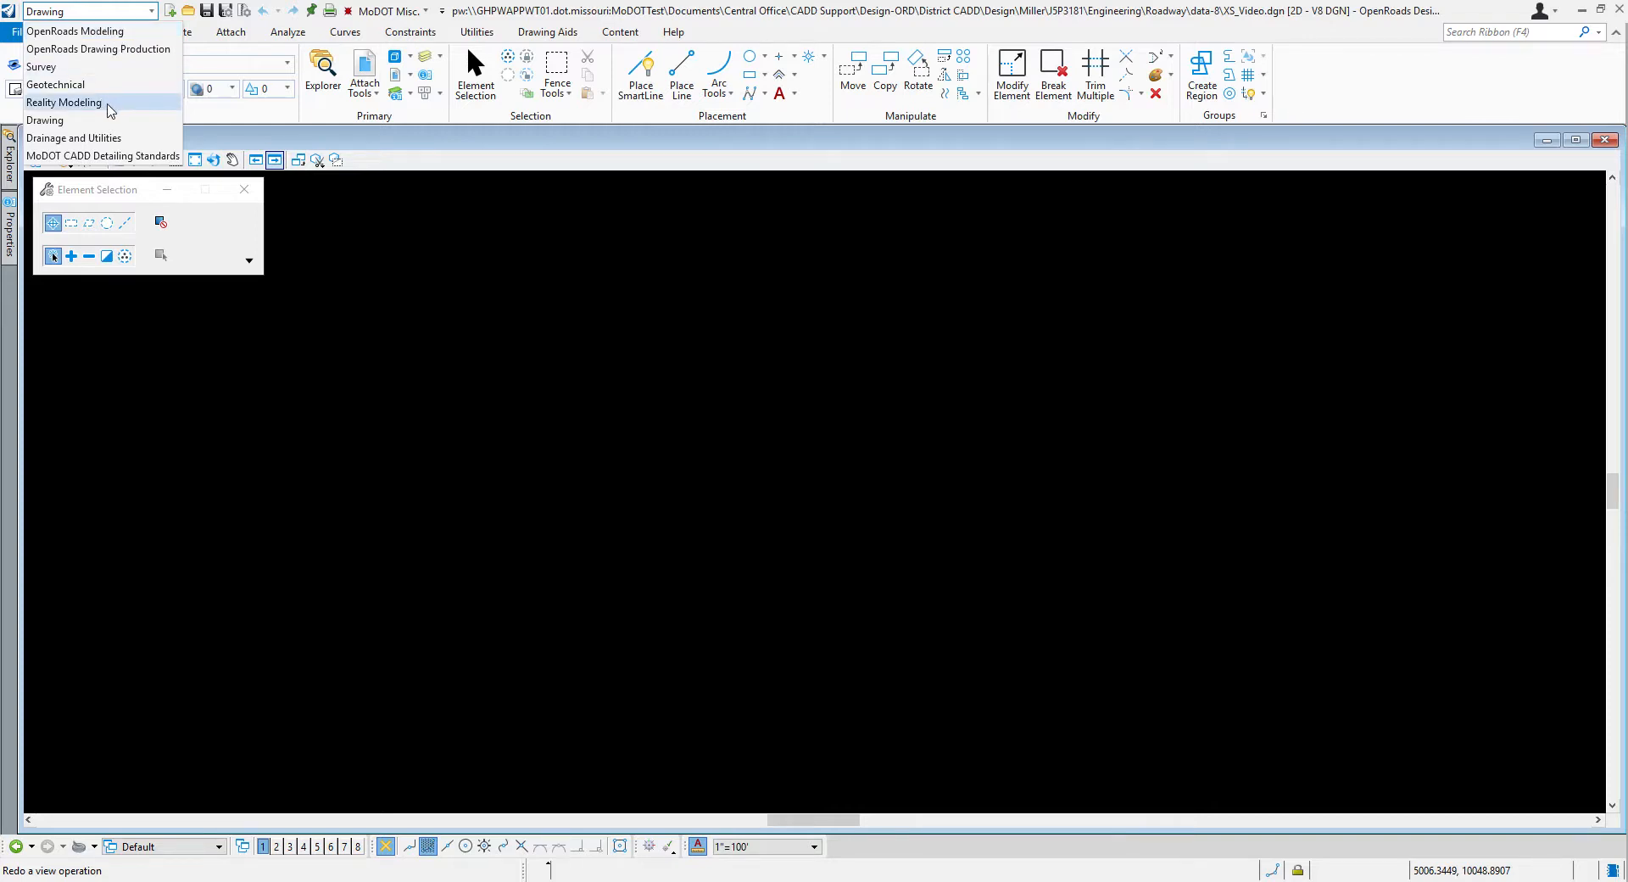
pyautogui.click(65, 102)
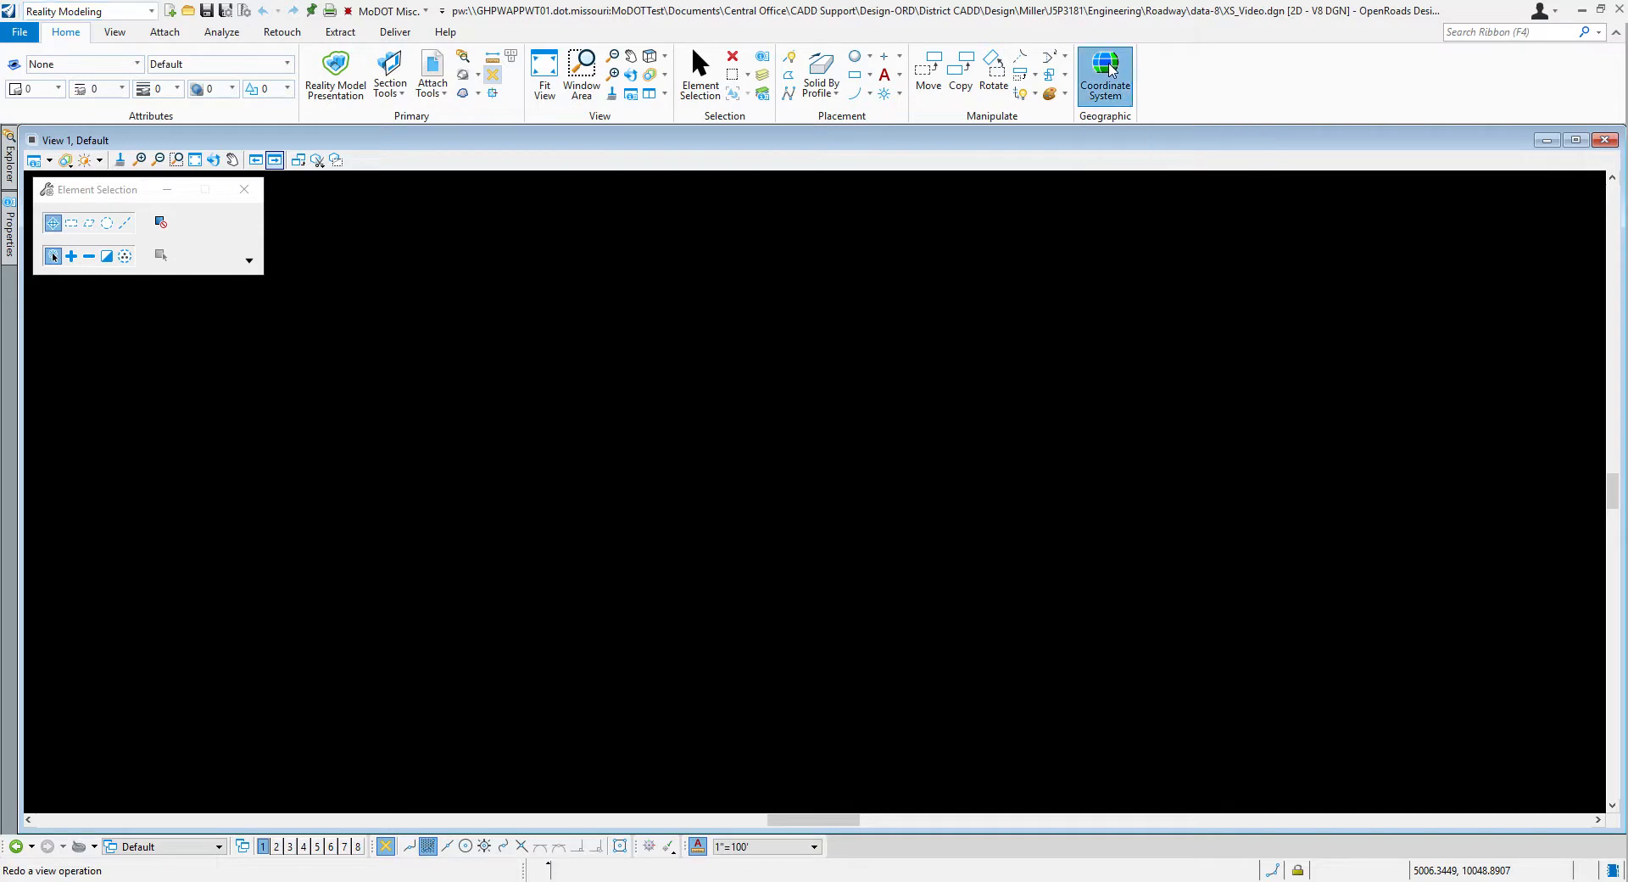
pyautogui.click(1111, 72)
pyautogui.moveTo(441, 219); pyautogui.dragTo(453, 232)
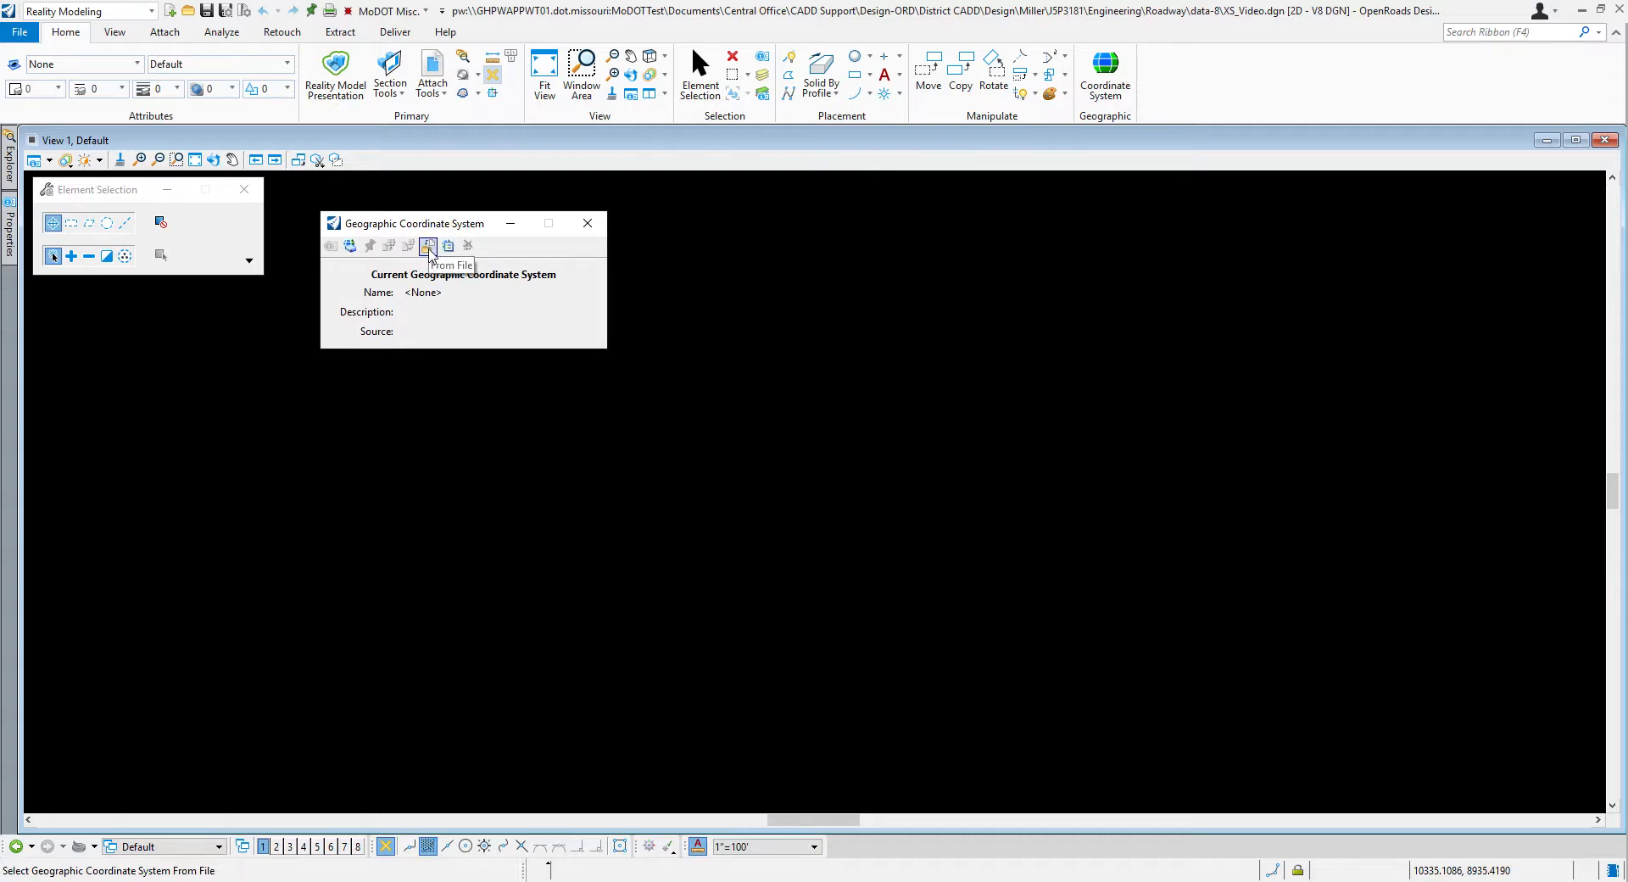
pyautogui.click(428, 246)
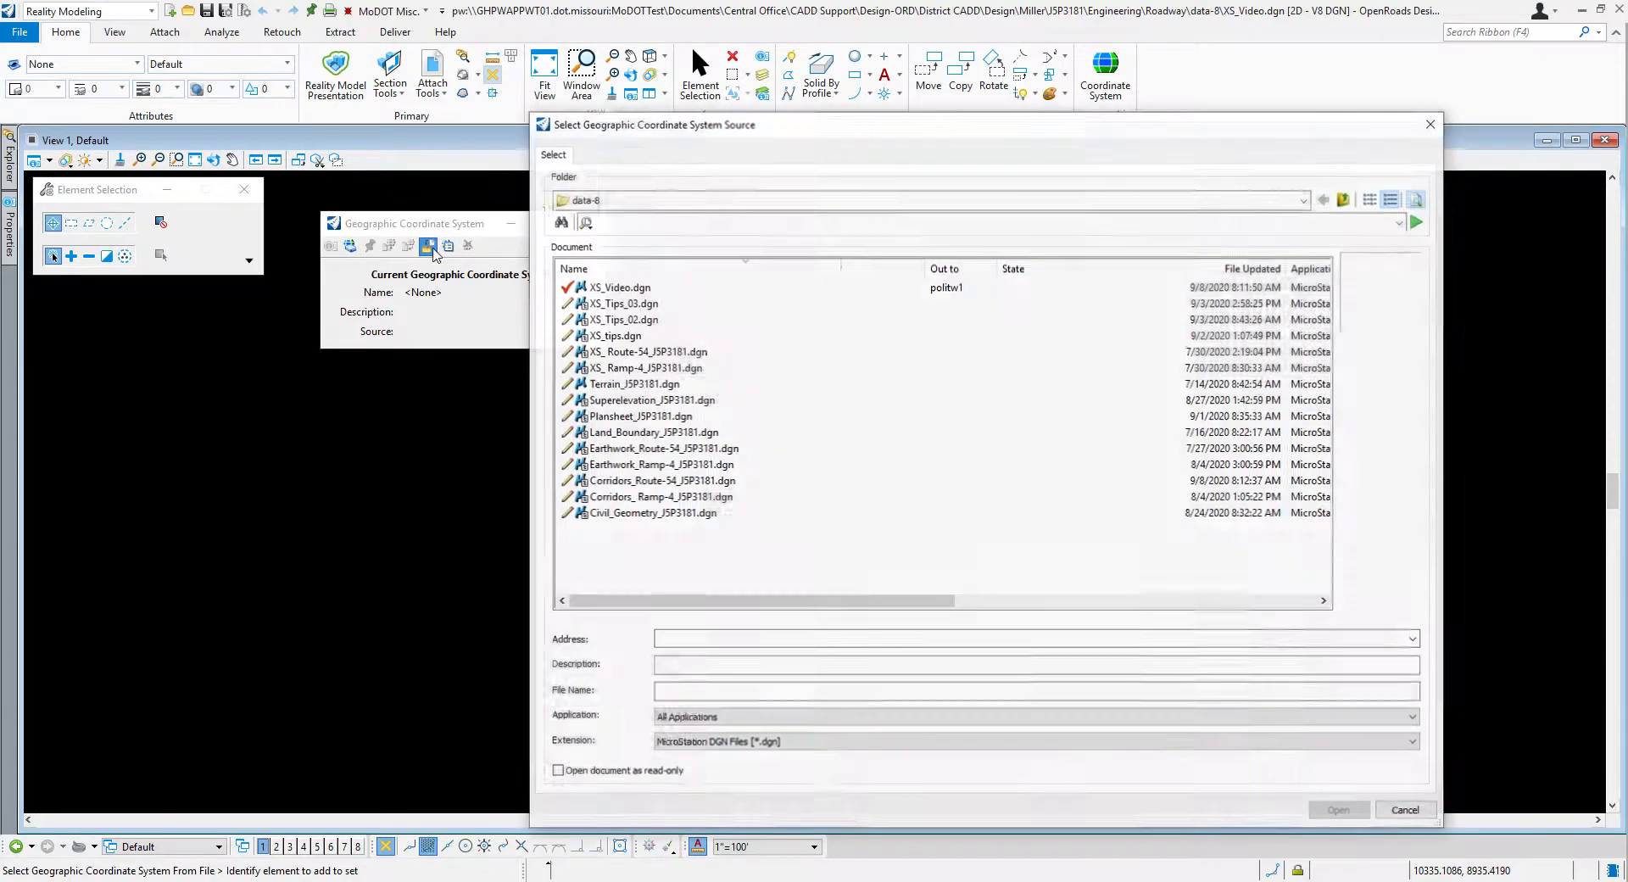
pyautogui.moveTo(943, 123); pyautogui.dragTo(997, 101)
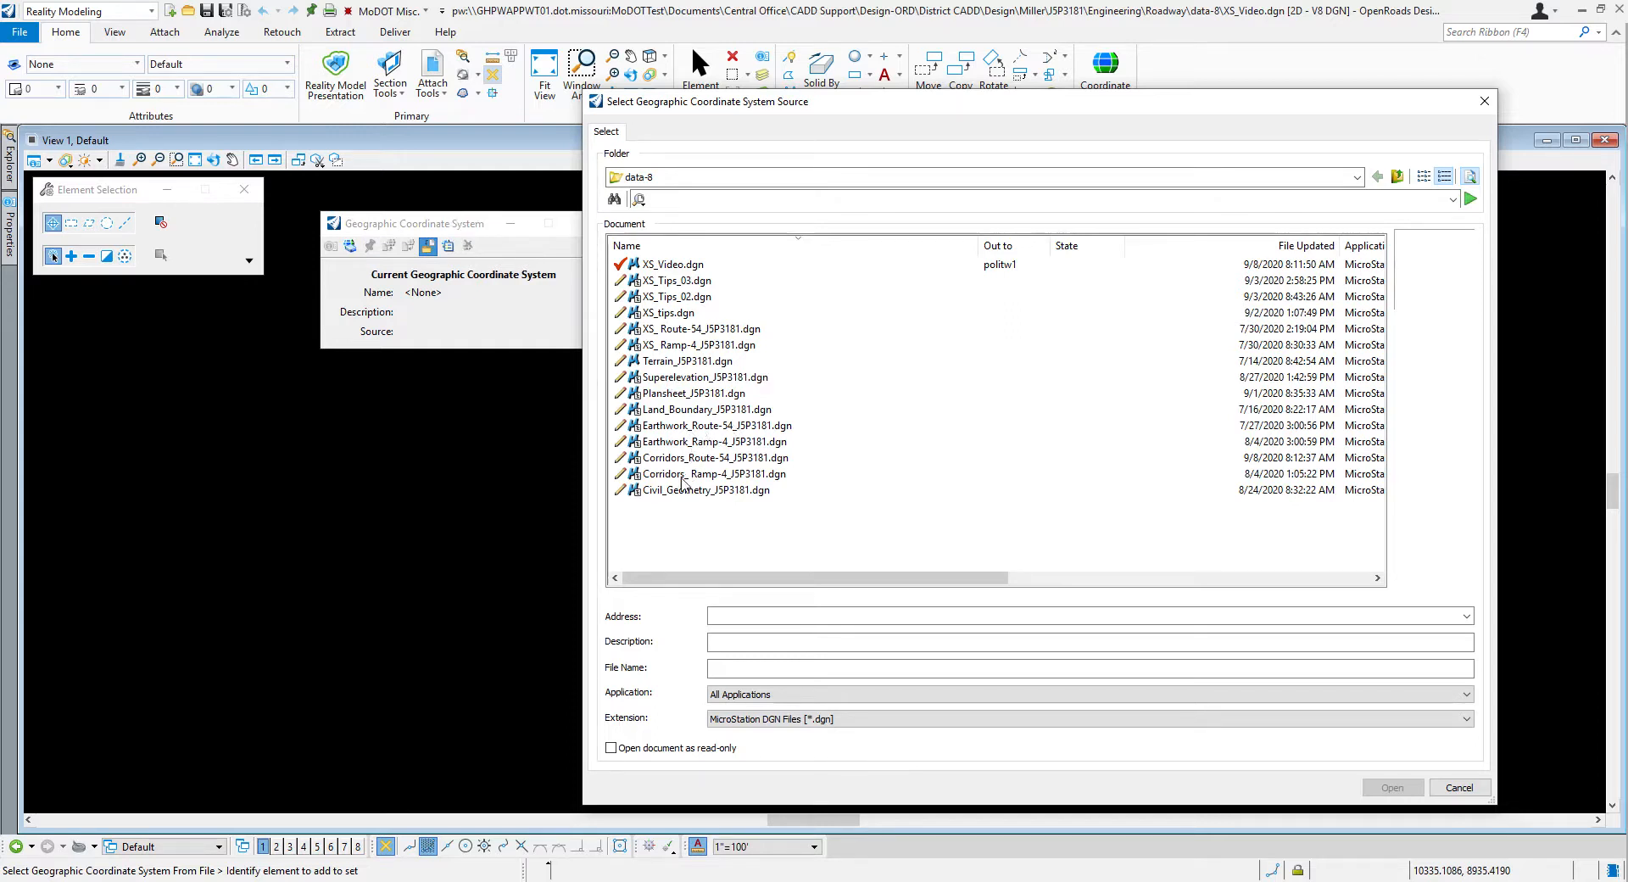
pyautogui.click(683, 458)
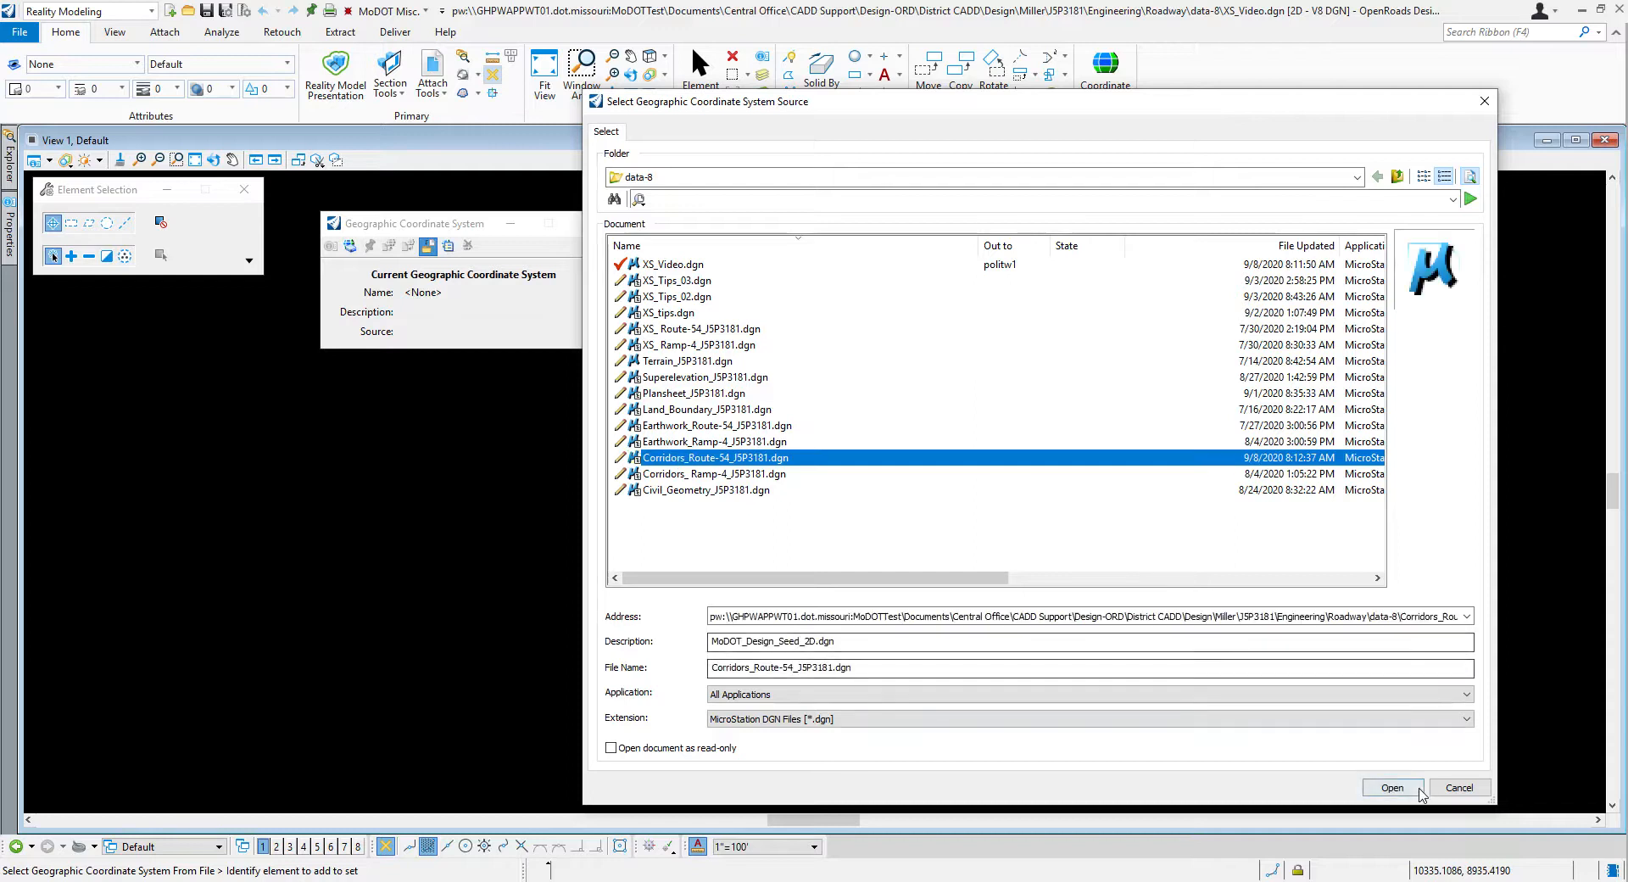
pyautogui.click(1412, 789)
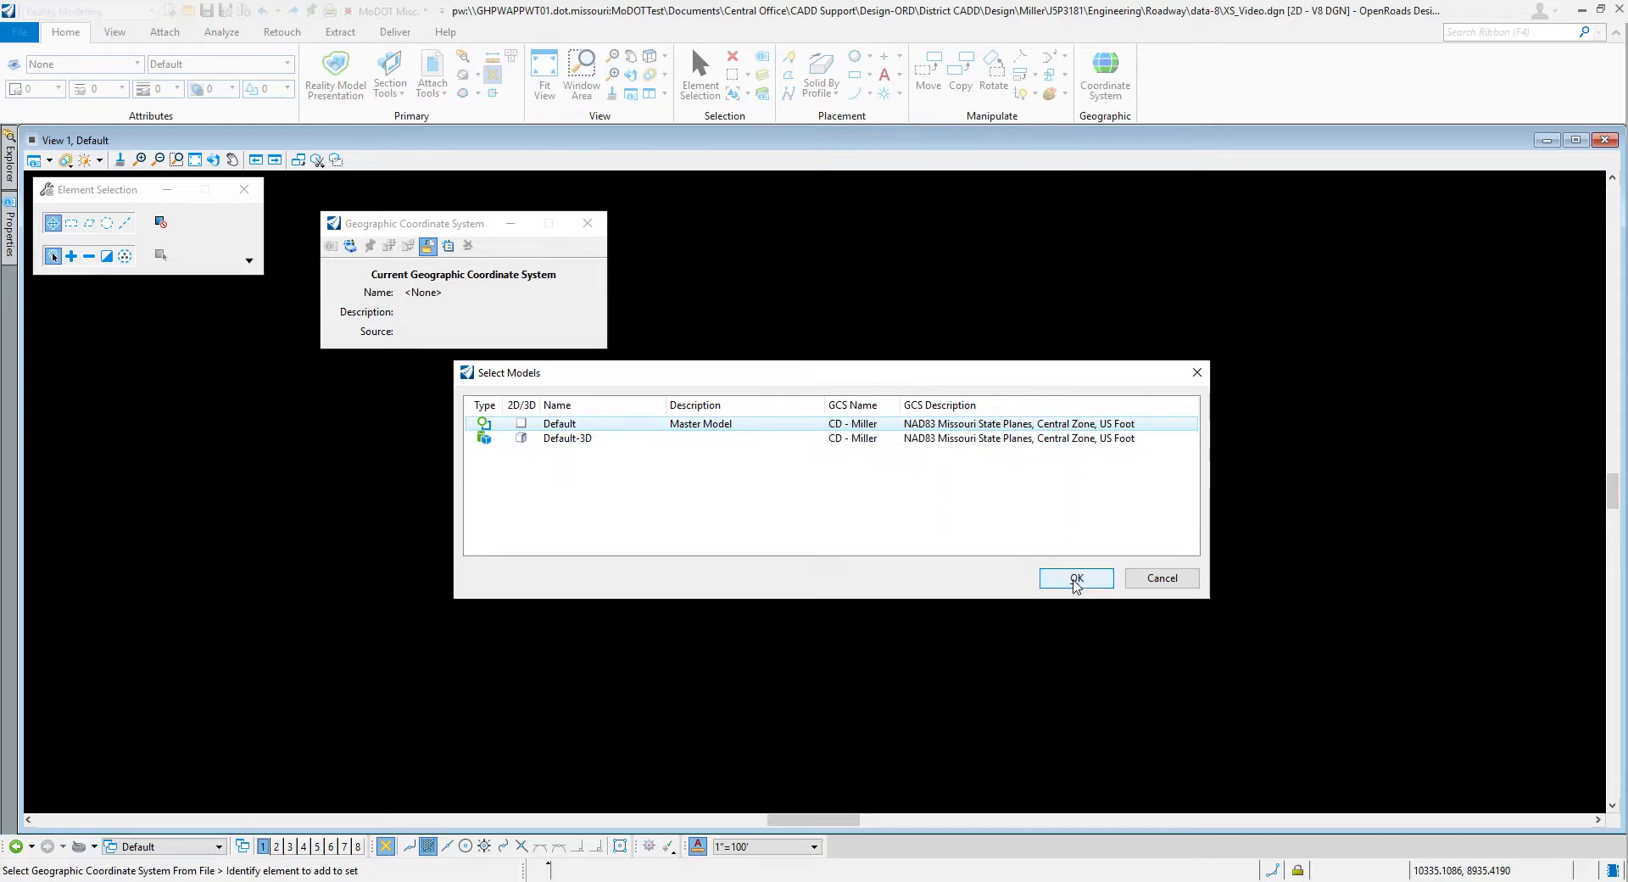
pyautogui.click(1086, 580)
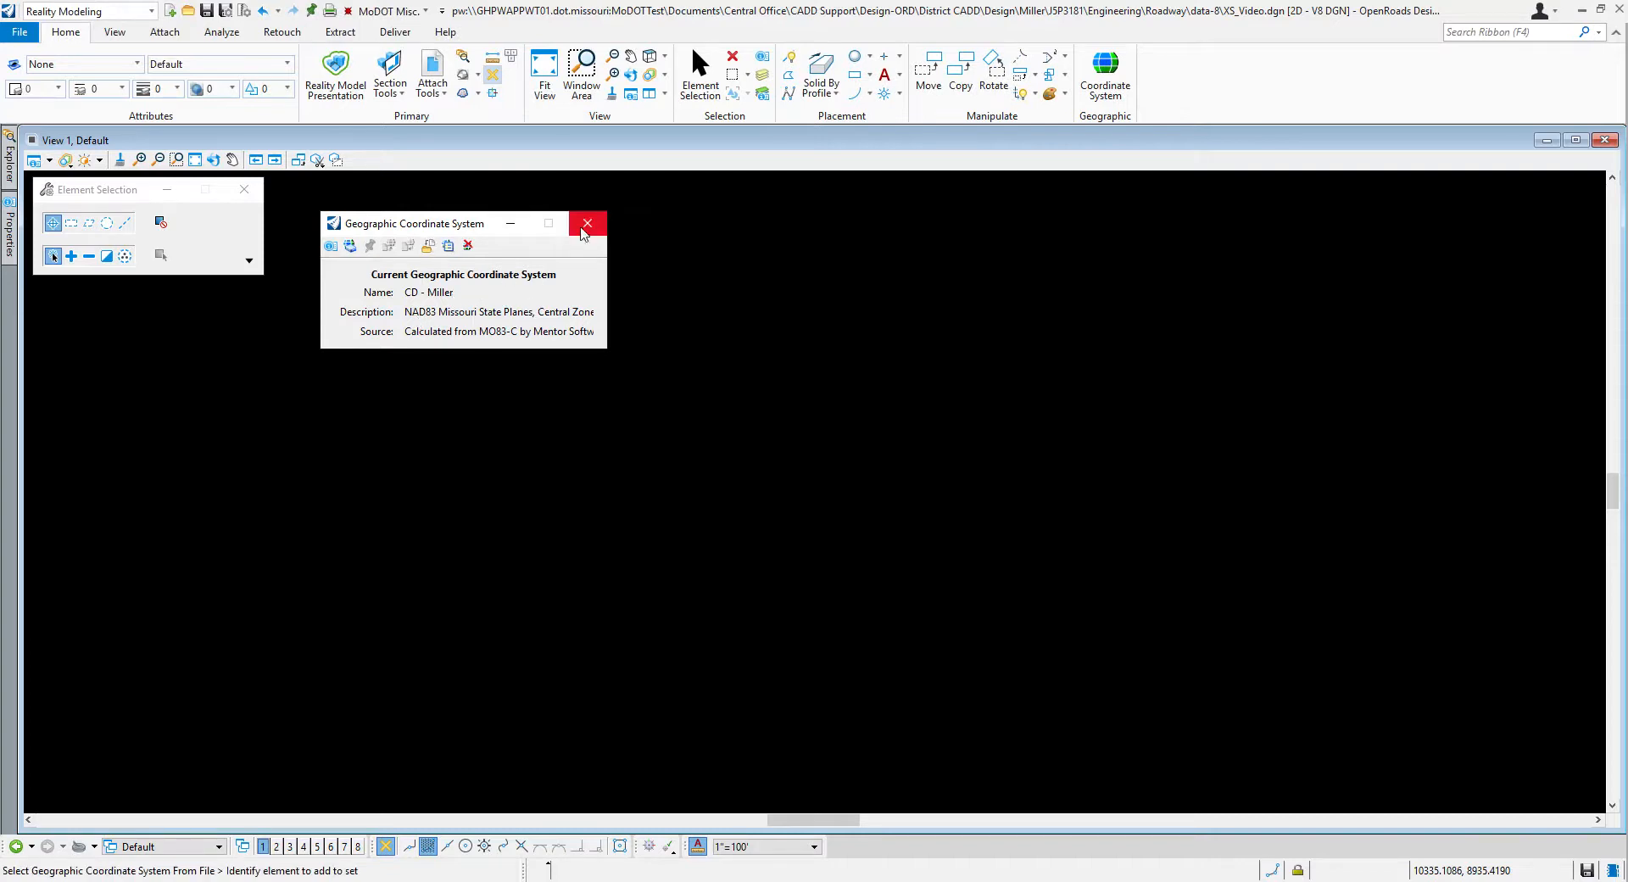
pyautogui.click(586, 229)
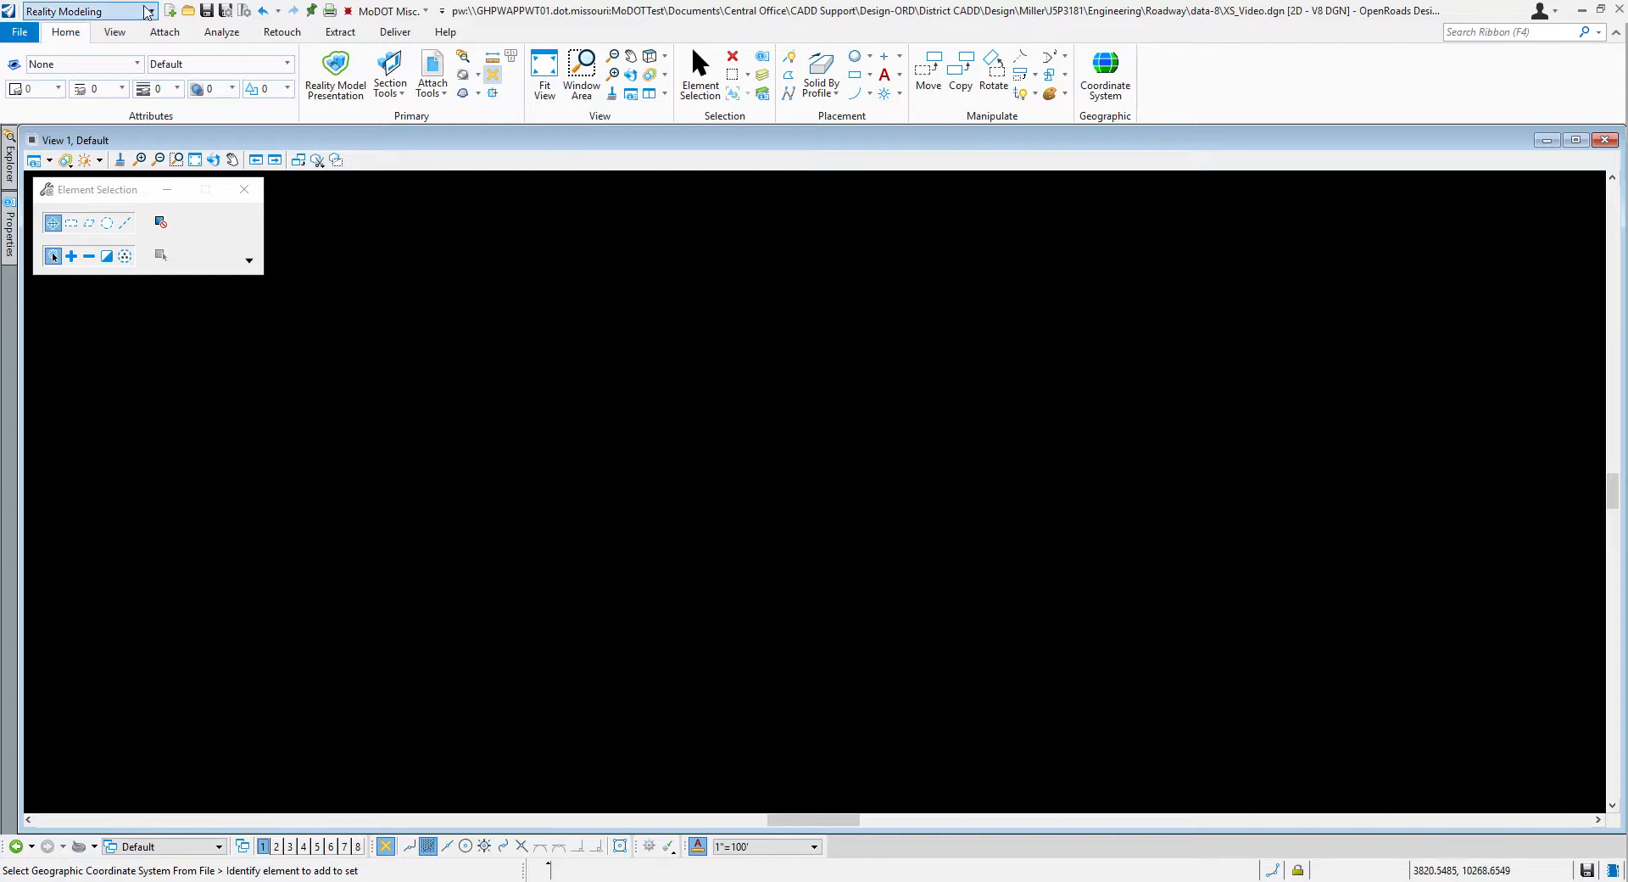
# Step: Switch to the OpenRoads Modeling workflow and open the reference manager with its hierarchy hidden
pyautogui.click(154, 11)
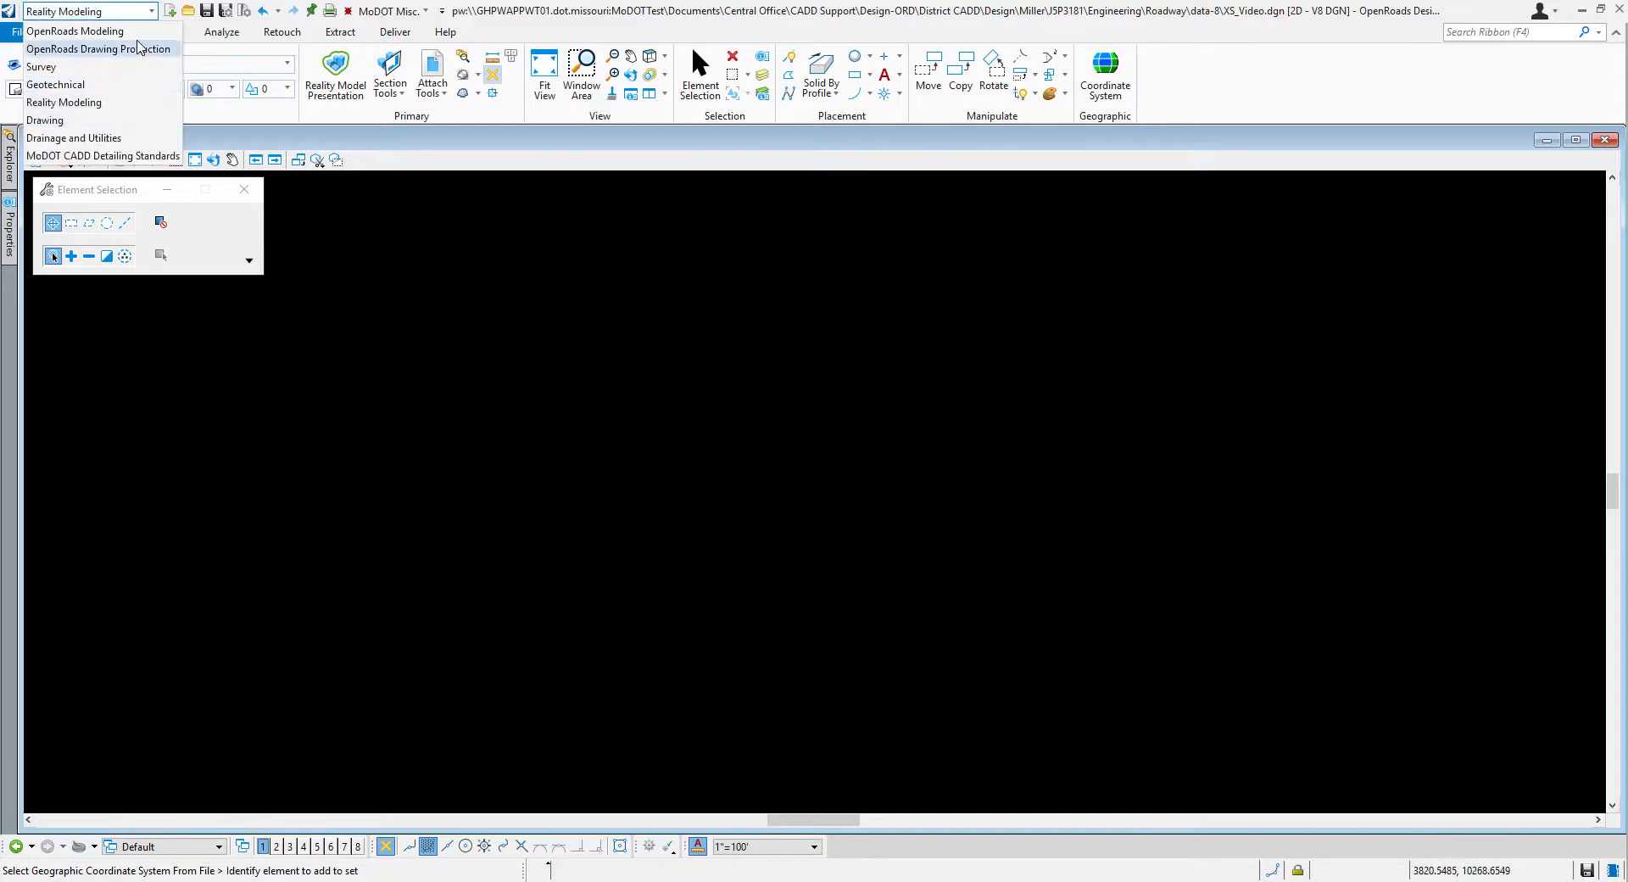
pyautogui.click(139, 34)
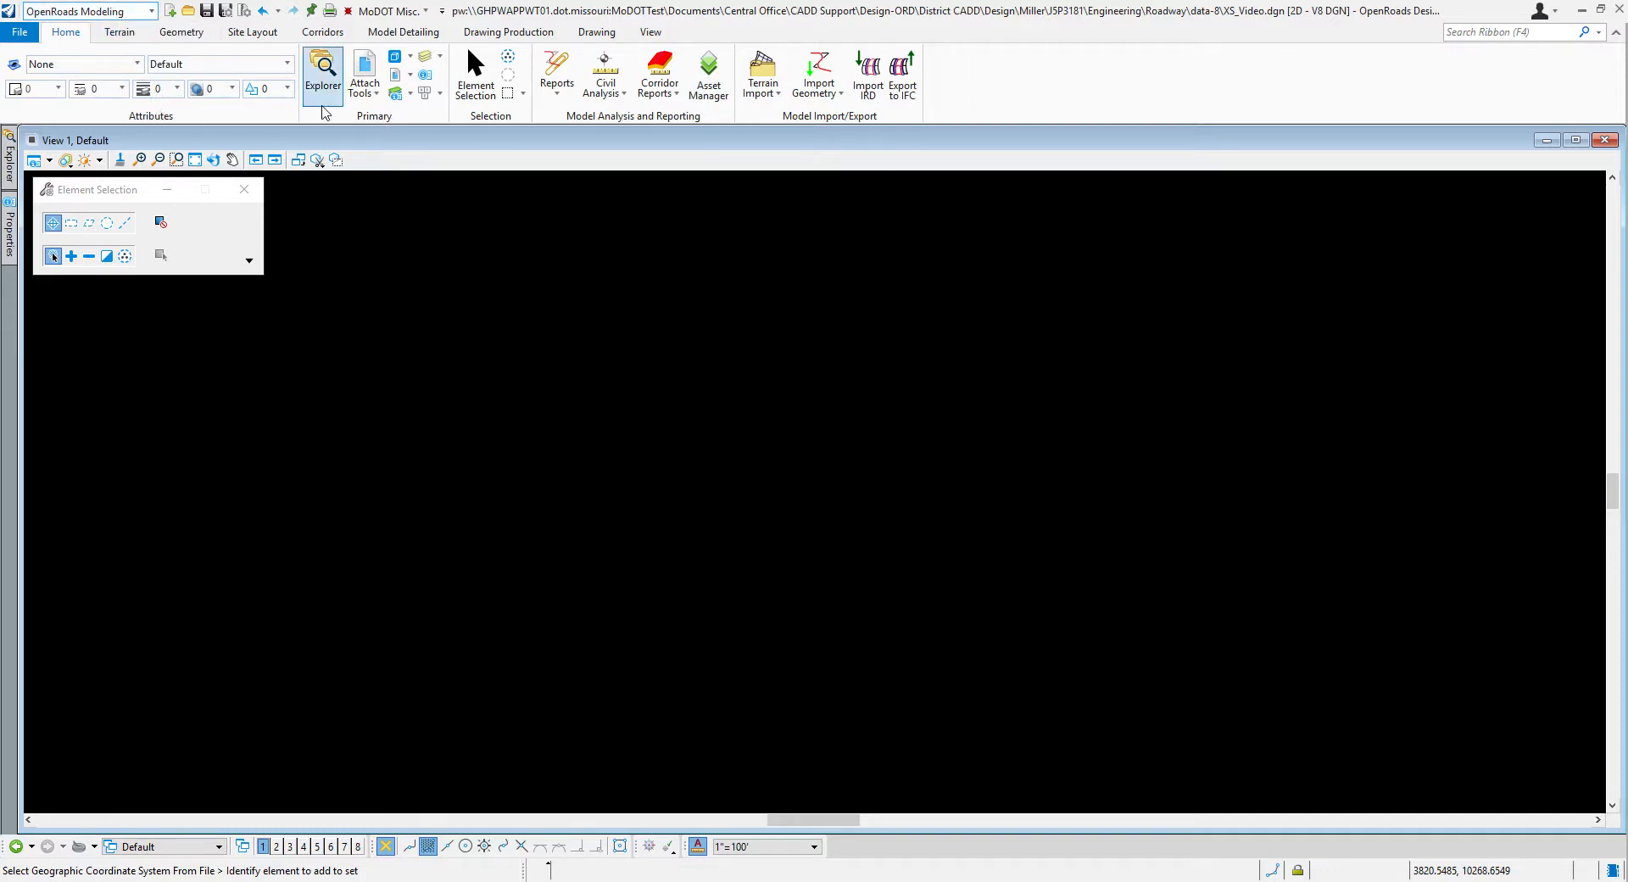
pyautogui.click(371, 65)
pyautogui.moveTo(668, 320); pyautogui.dragTo(608, 234)
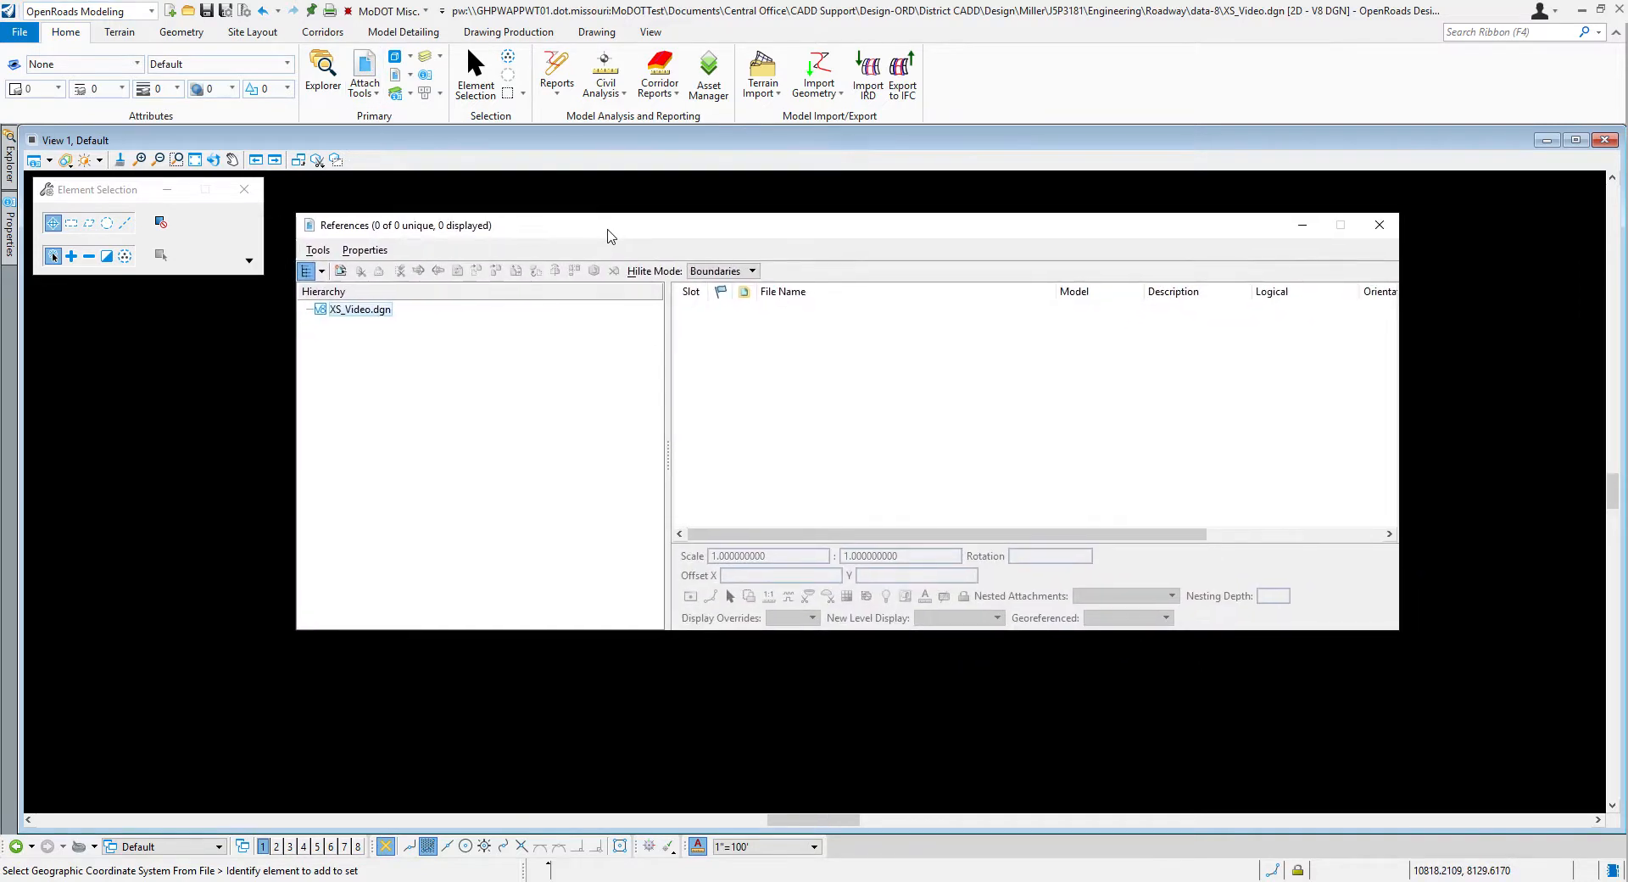
pyautogui.click(305, 275)
# Step: Choose Corridors_Route-54_J5P3181.dgn from the data-8 folder as the file to attach as a reference
pyautogui.click(317, 249)
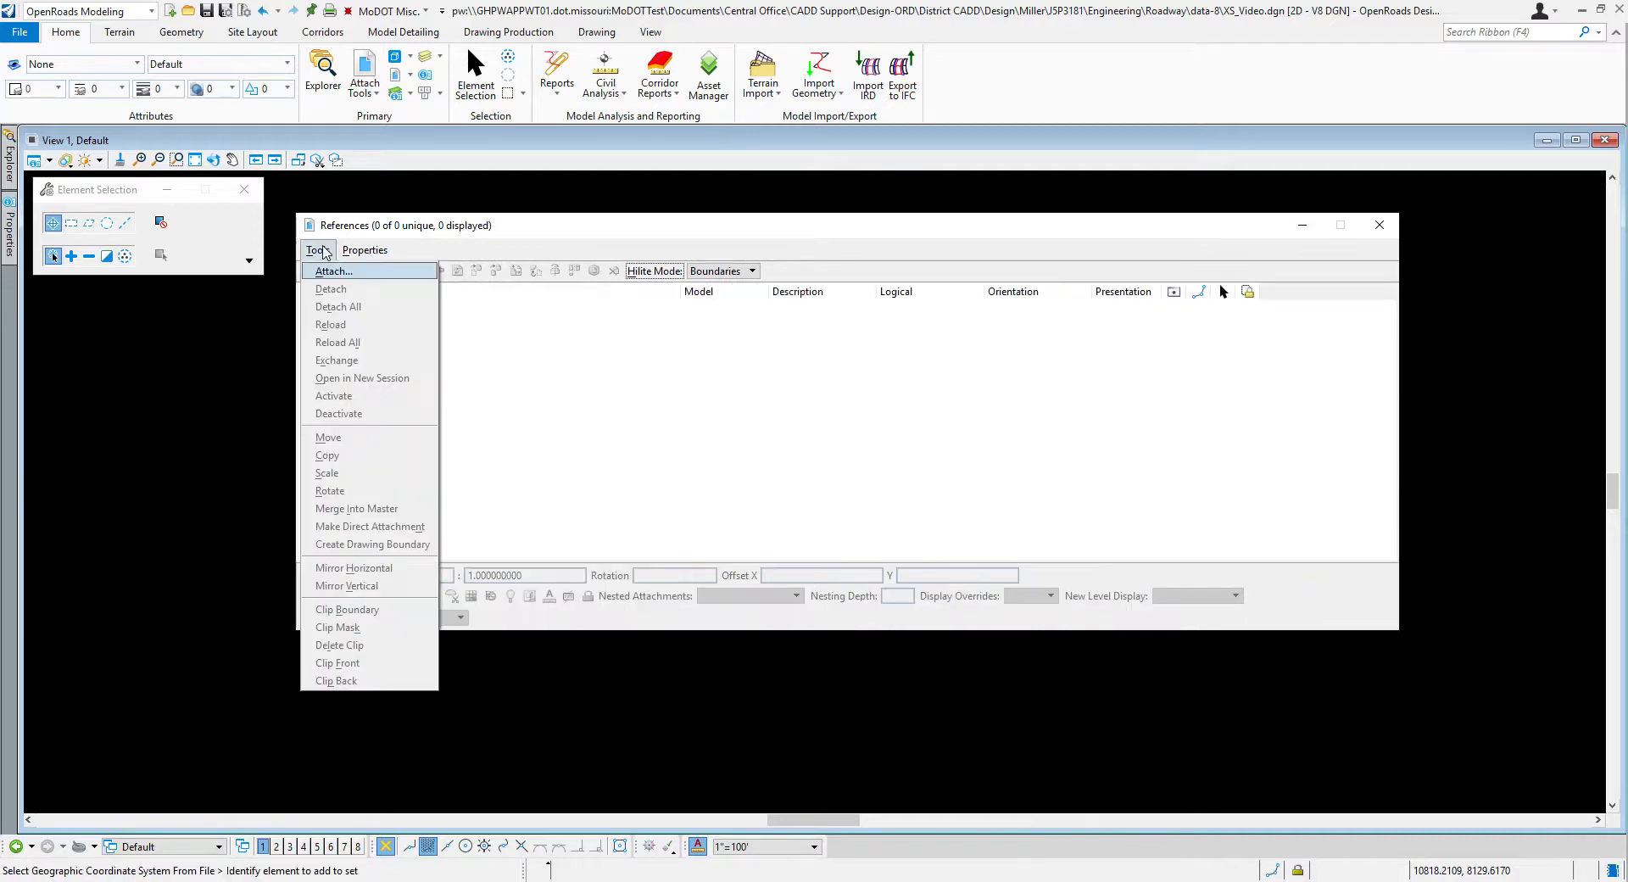
pyautogui.click(329, 272)
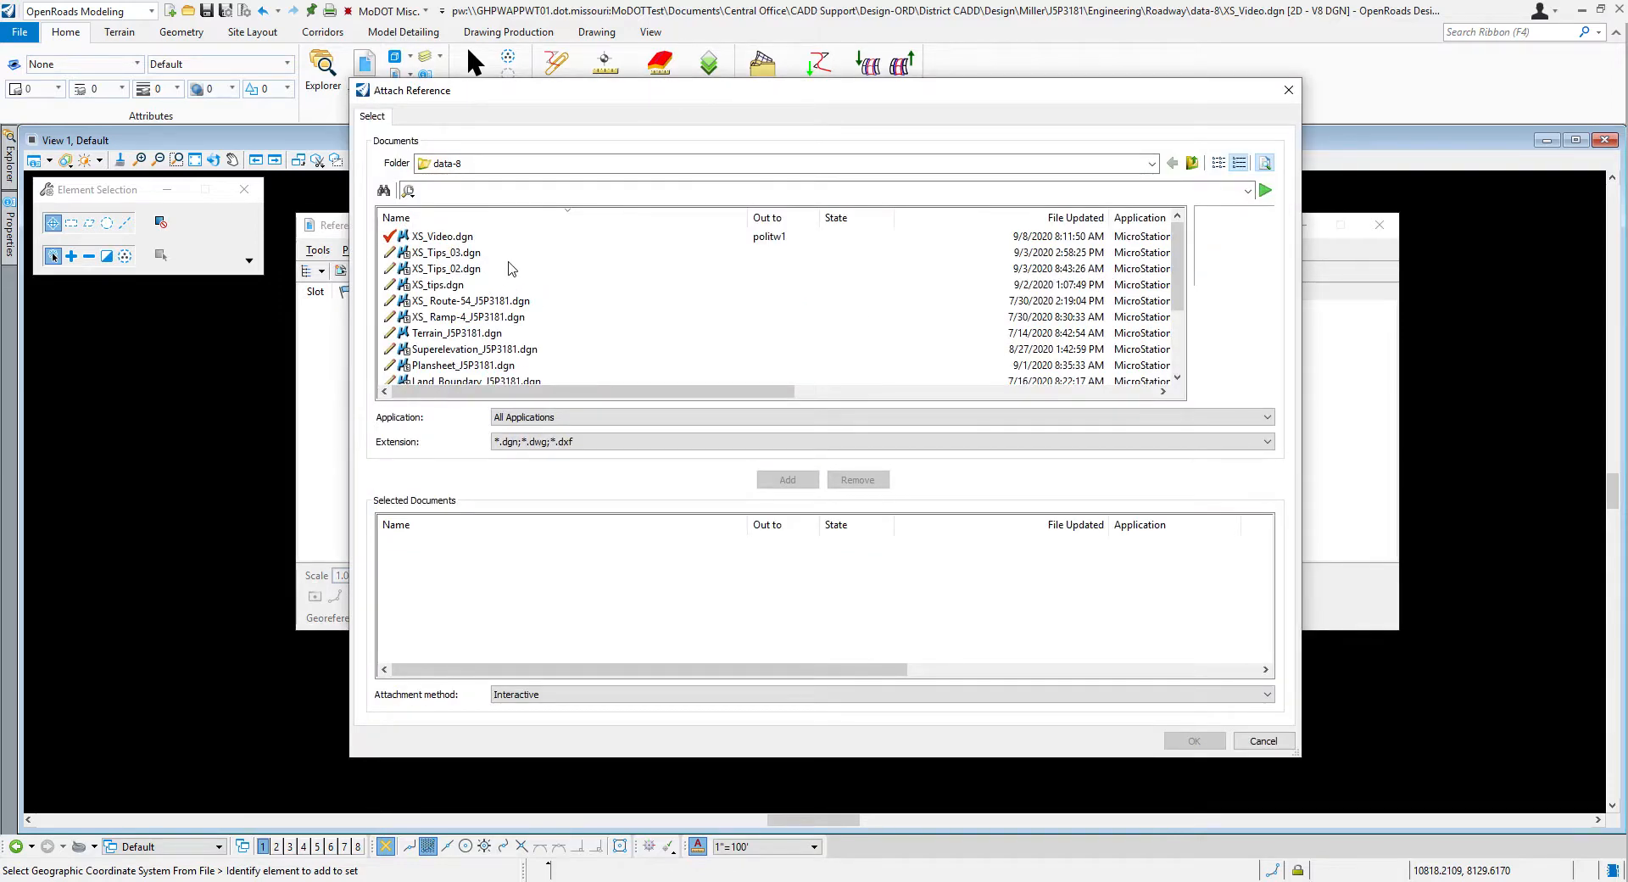
pyautogui.scroll(-2, 549, 282)
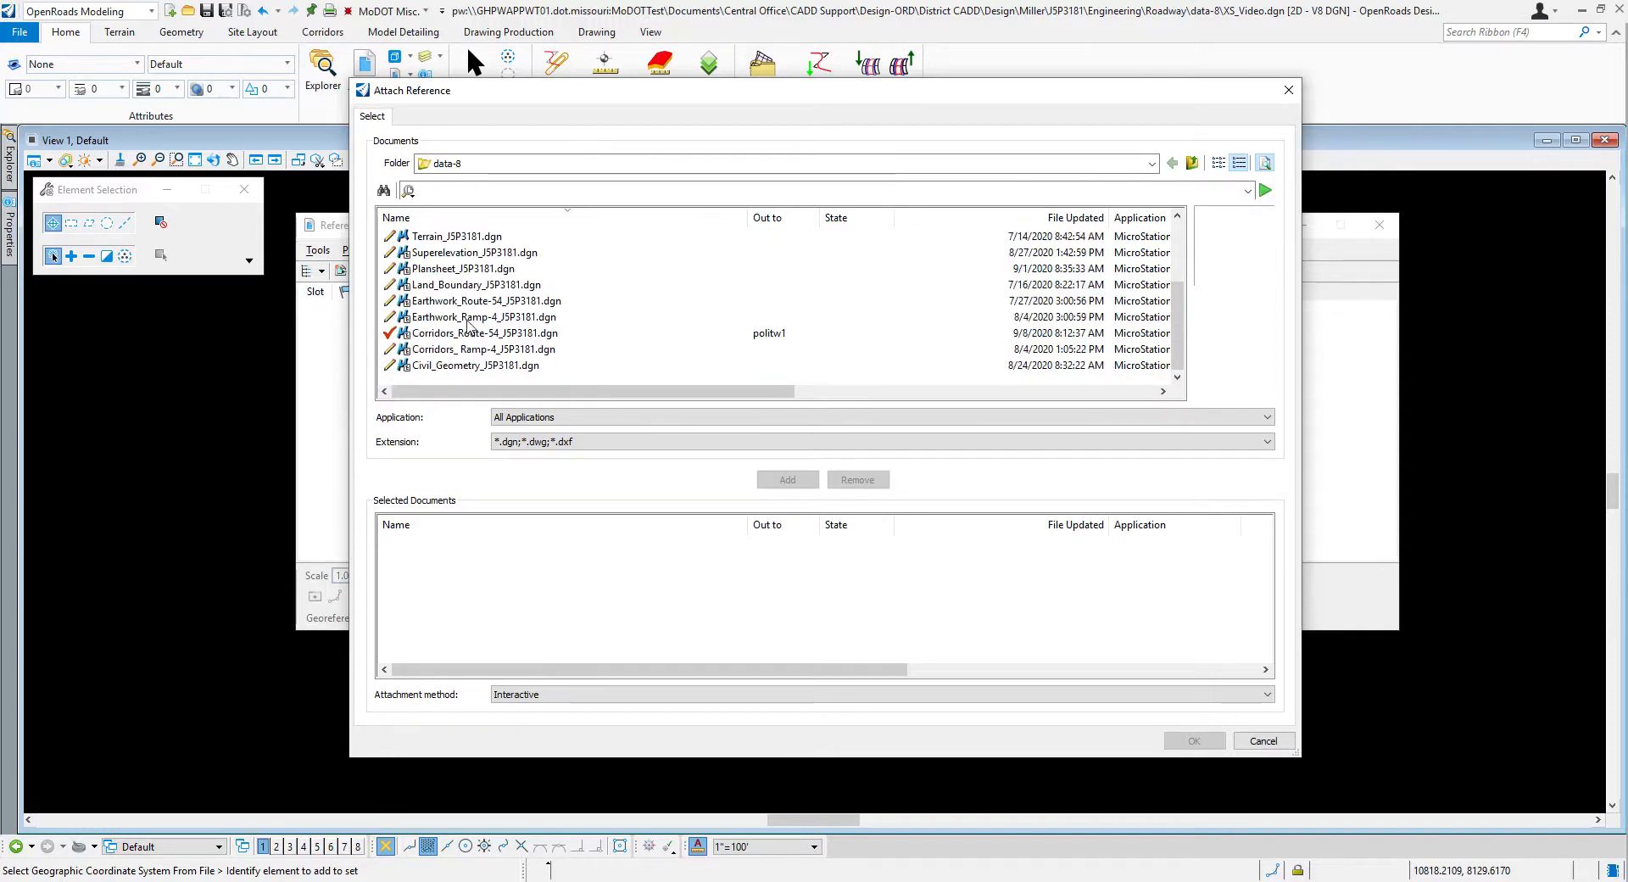
pyautogui.click(514, 335)
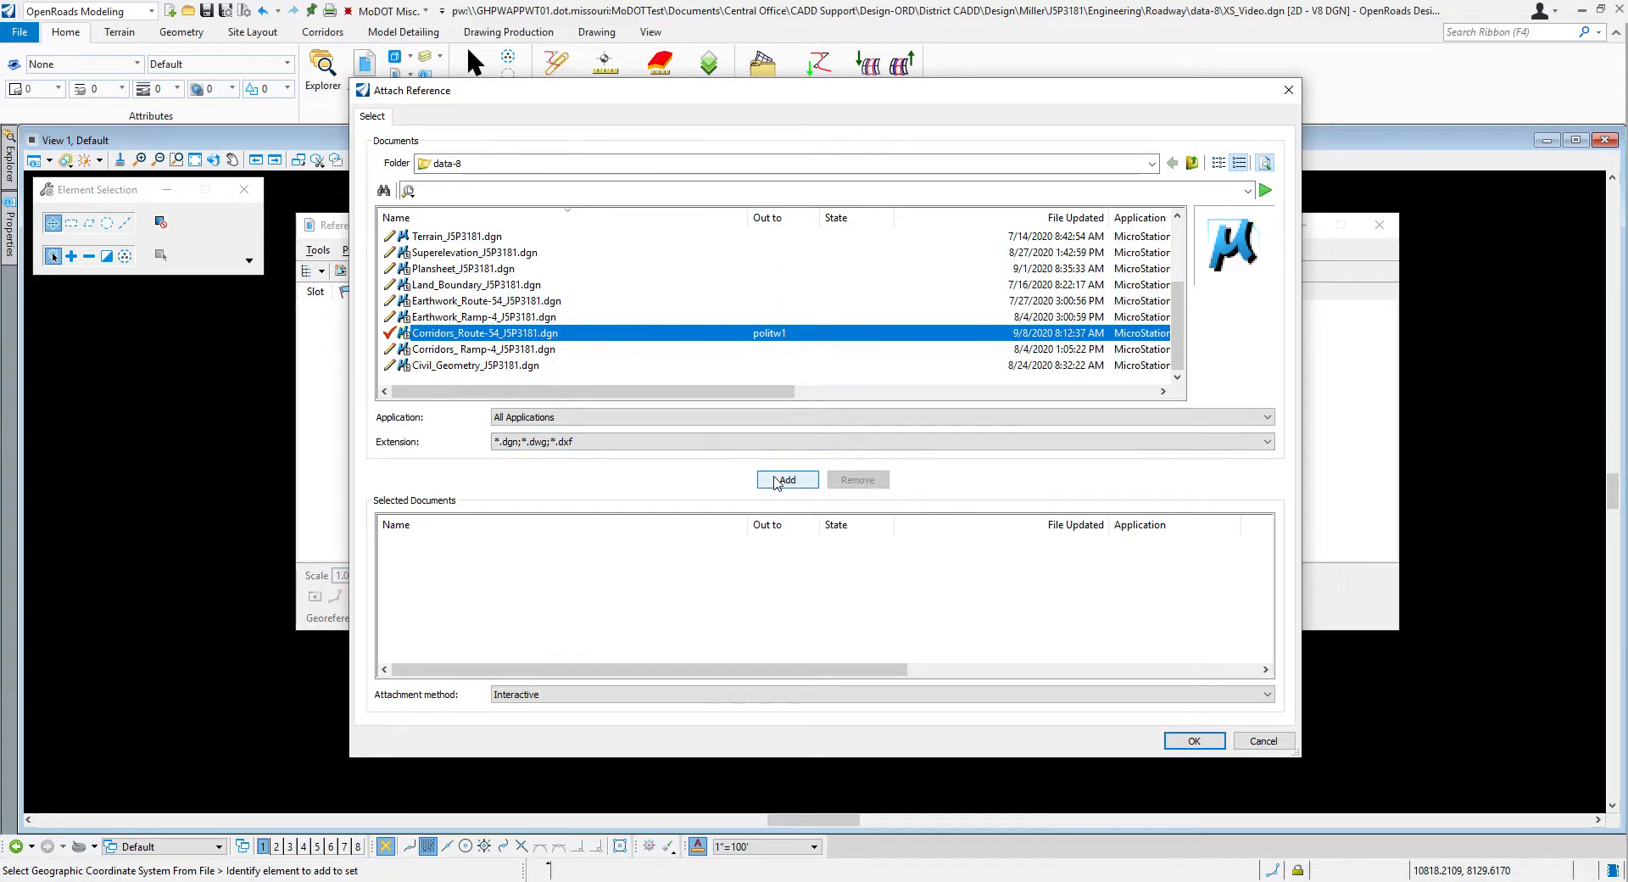
pyautogui.click(775, 482)
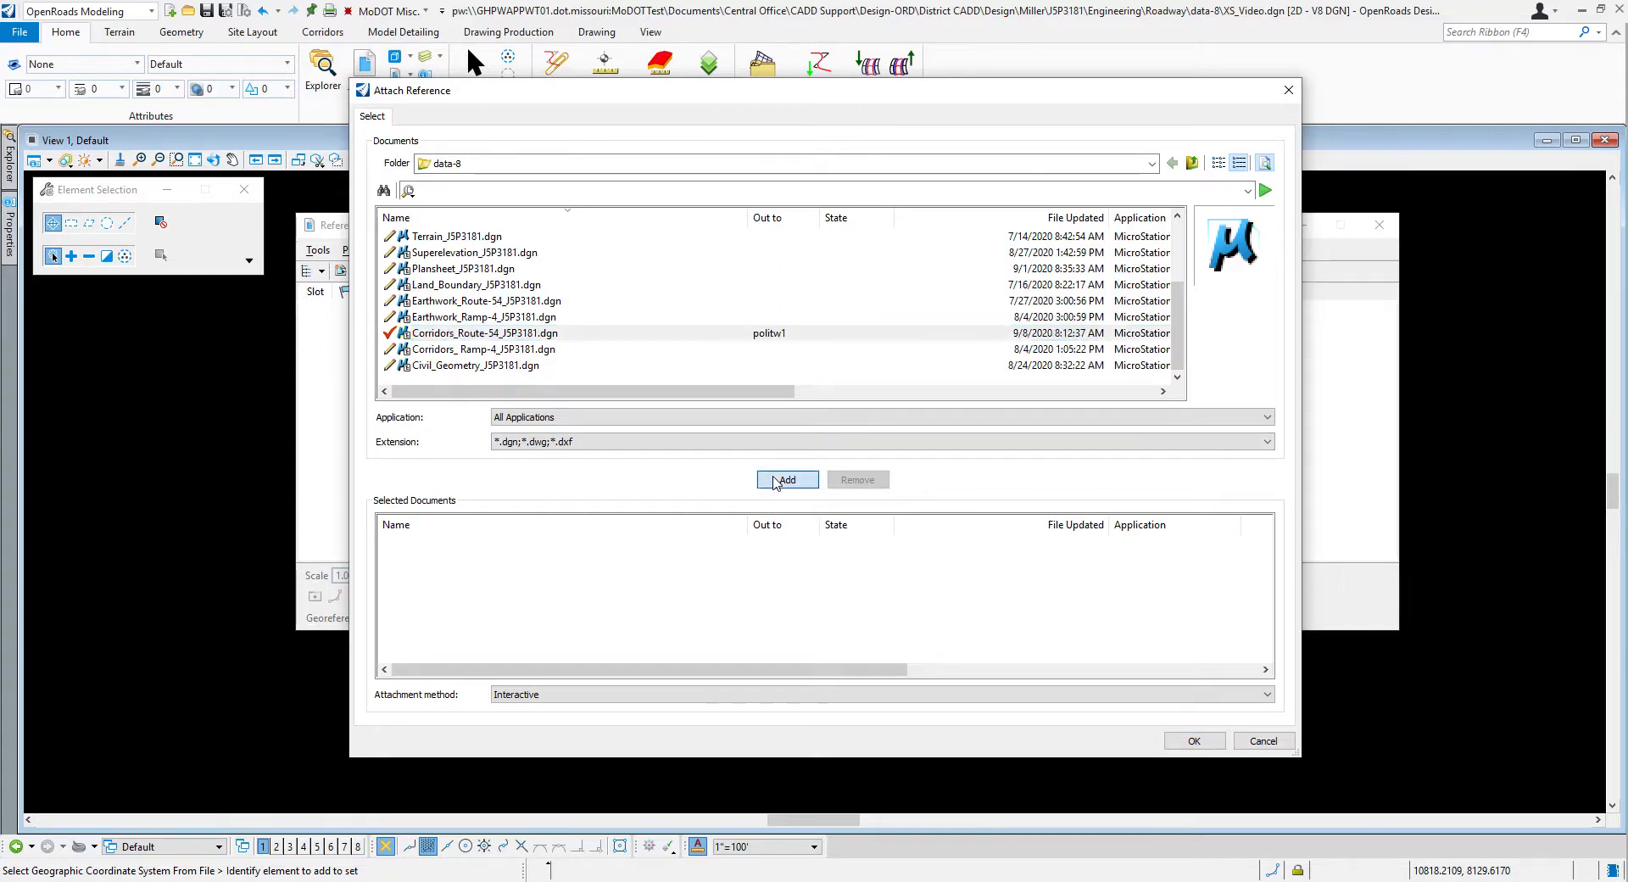
pyautogui.click(1190, 742)
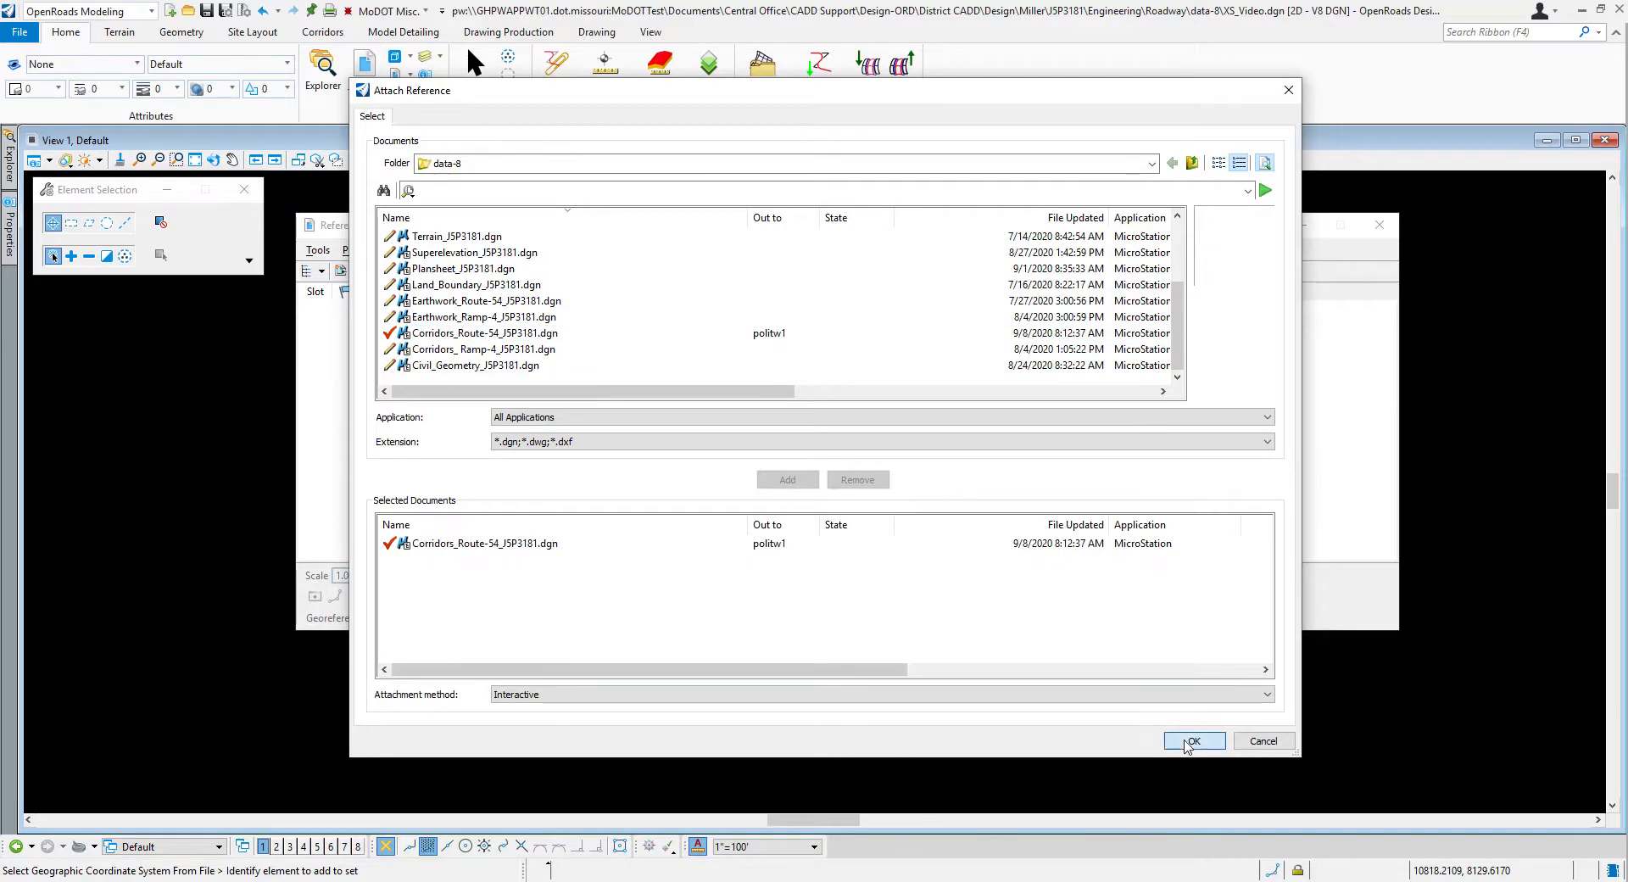
# Step: Attach the corridor file's Default model with Coincident - World orientation, live nesting and a nesting depth of 1
pyautogui.moveTo(687, 120); pyautogui.dragTo(778, 151)
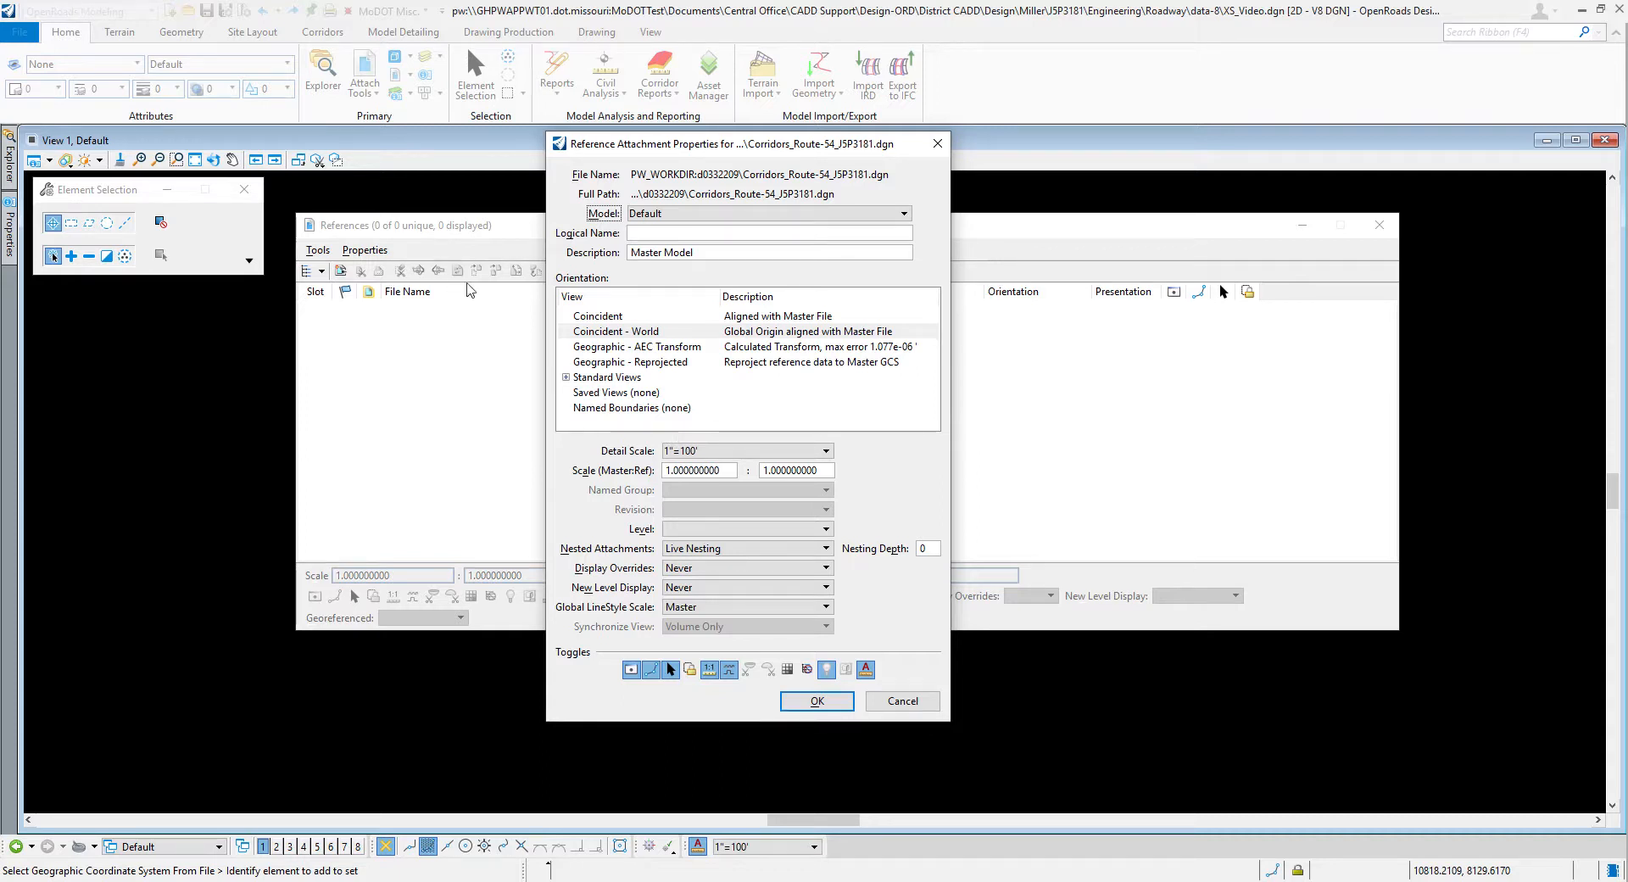
pyautogui.click(930, 549)
pyautogui.press('BackSpace')
pyautogui.write('1')
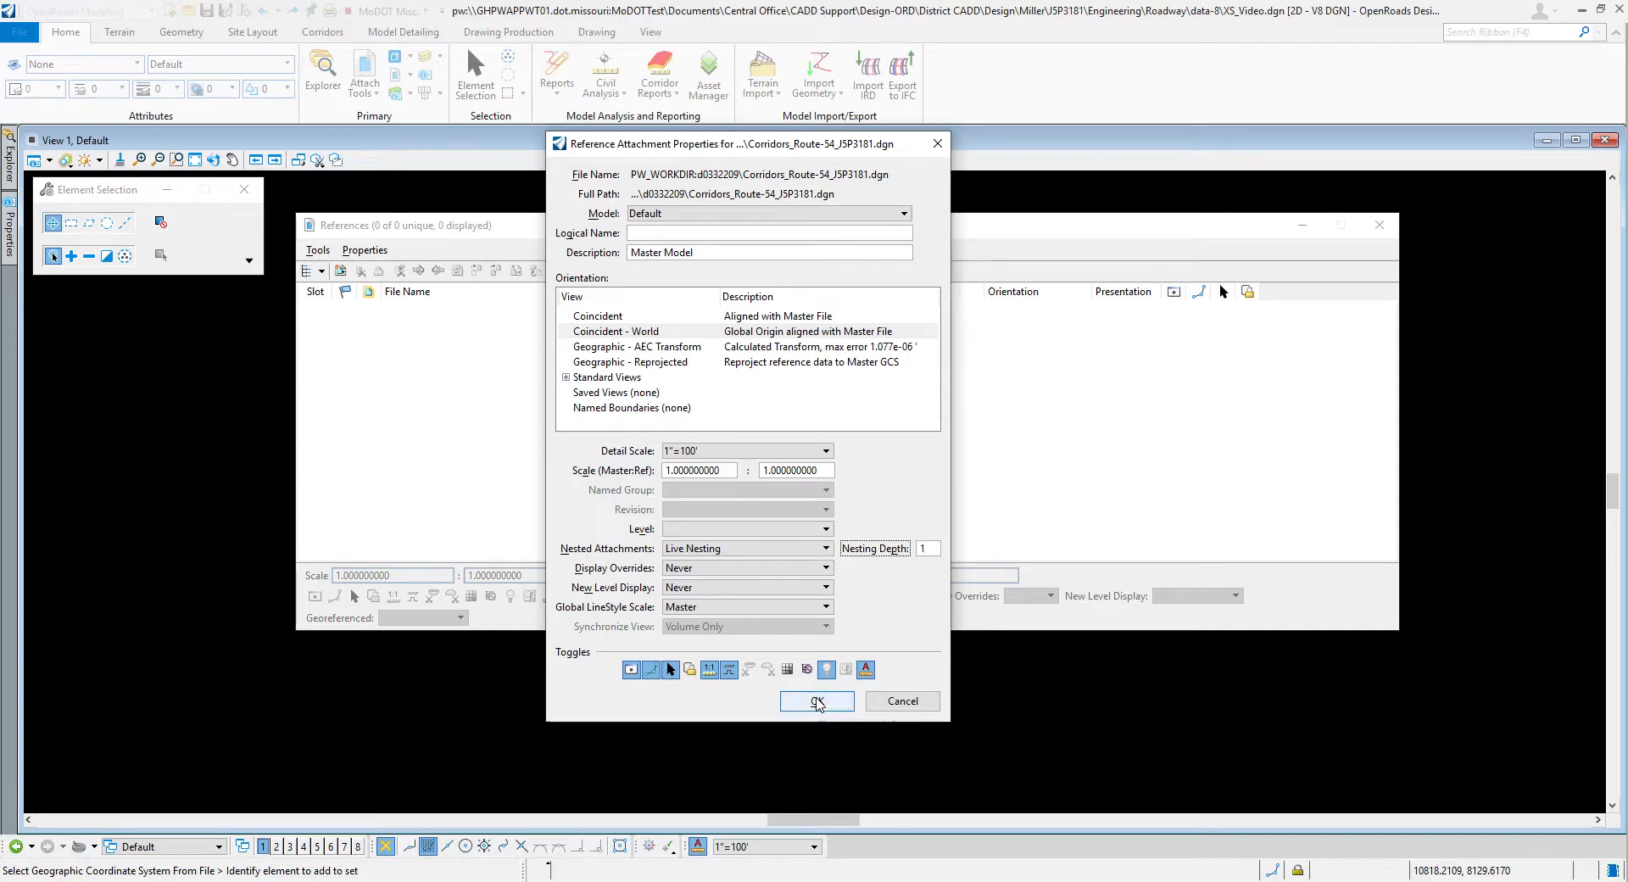
pyautogui.click(816, 700)
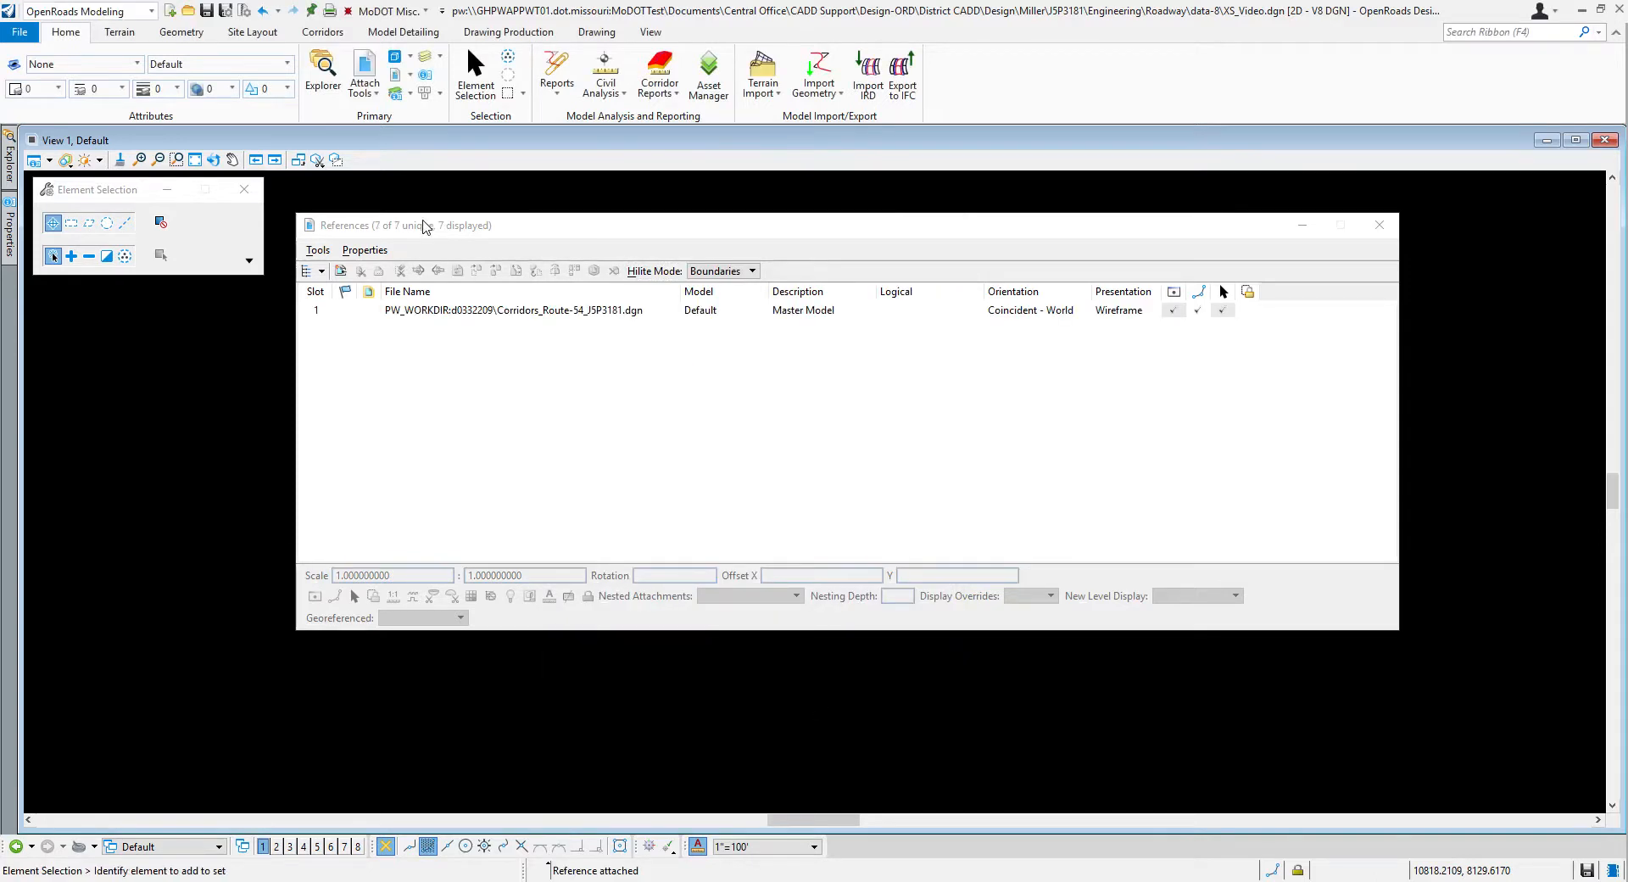
# Step: Fit the view to the attached corridor drawing and arrange the References window beside the roadway
pyautogui.moveTo(422, 225); pyautogui.dragTo(507, 231)
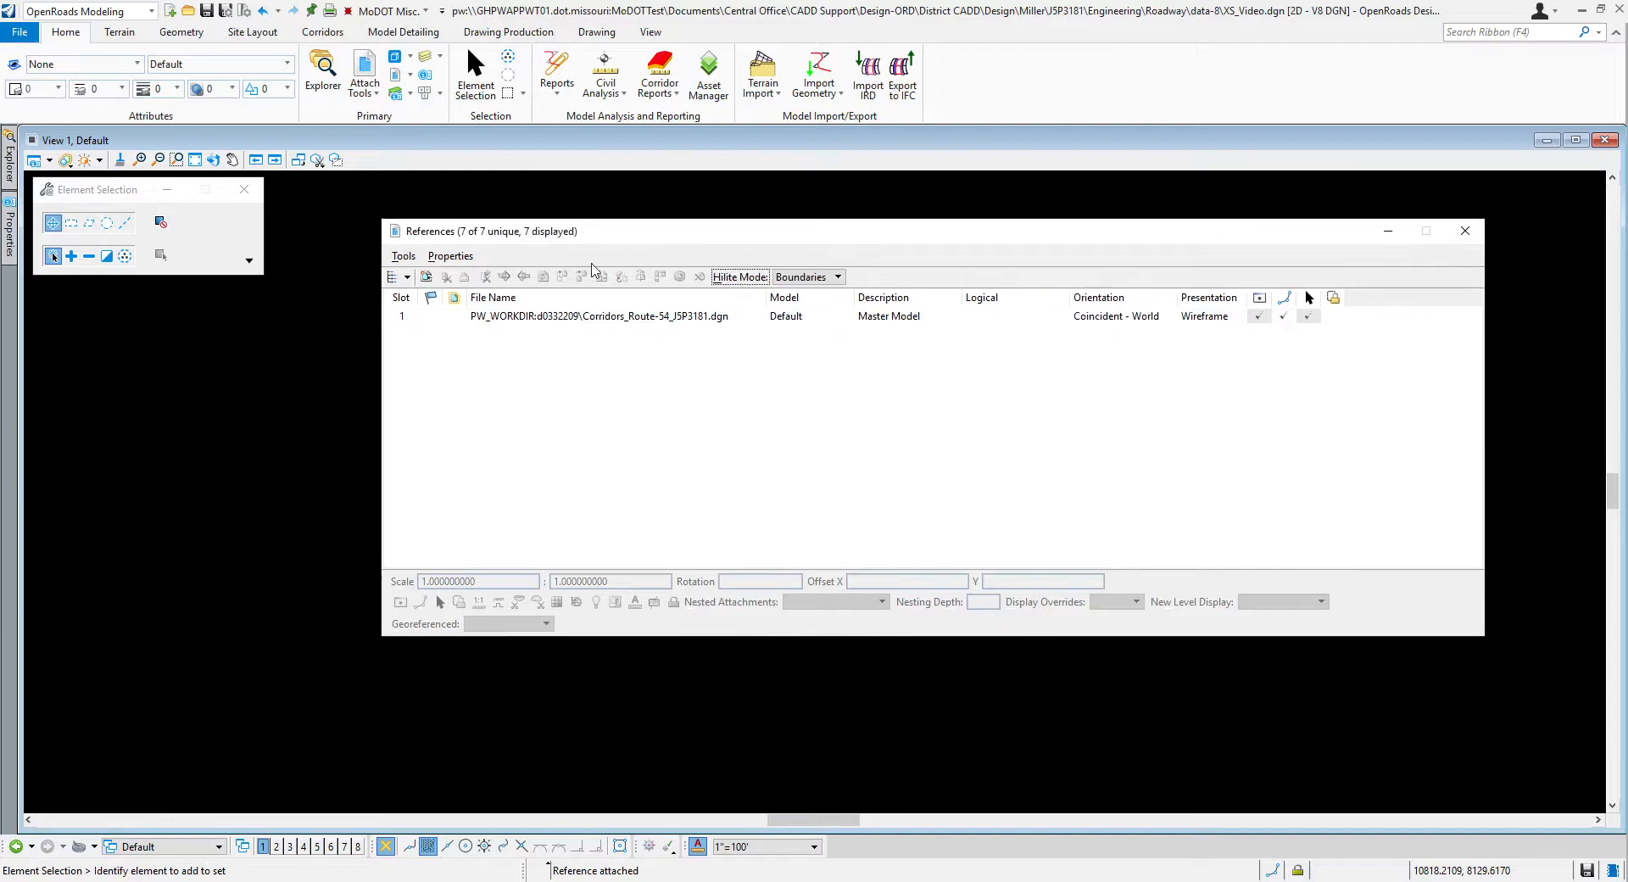
pyautogui.click(591, 316)
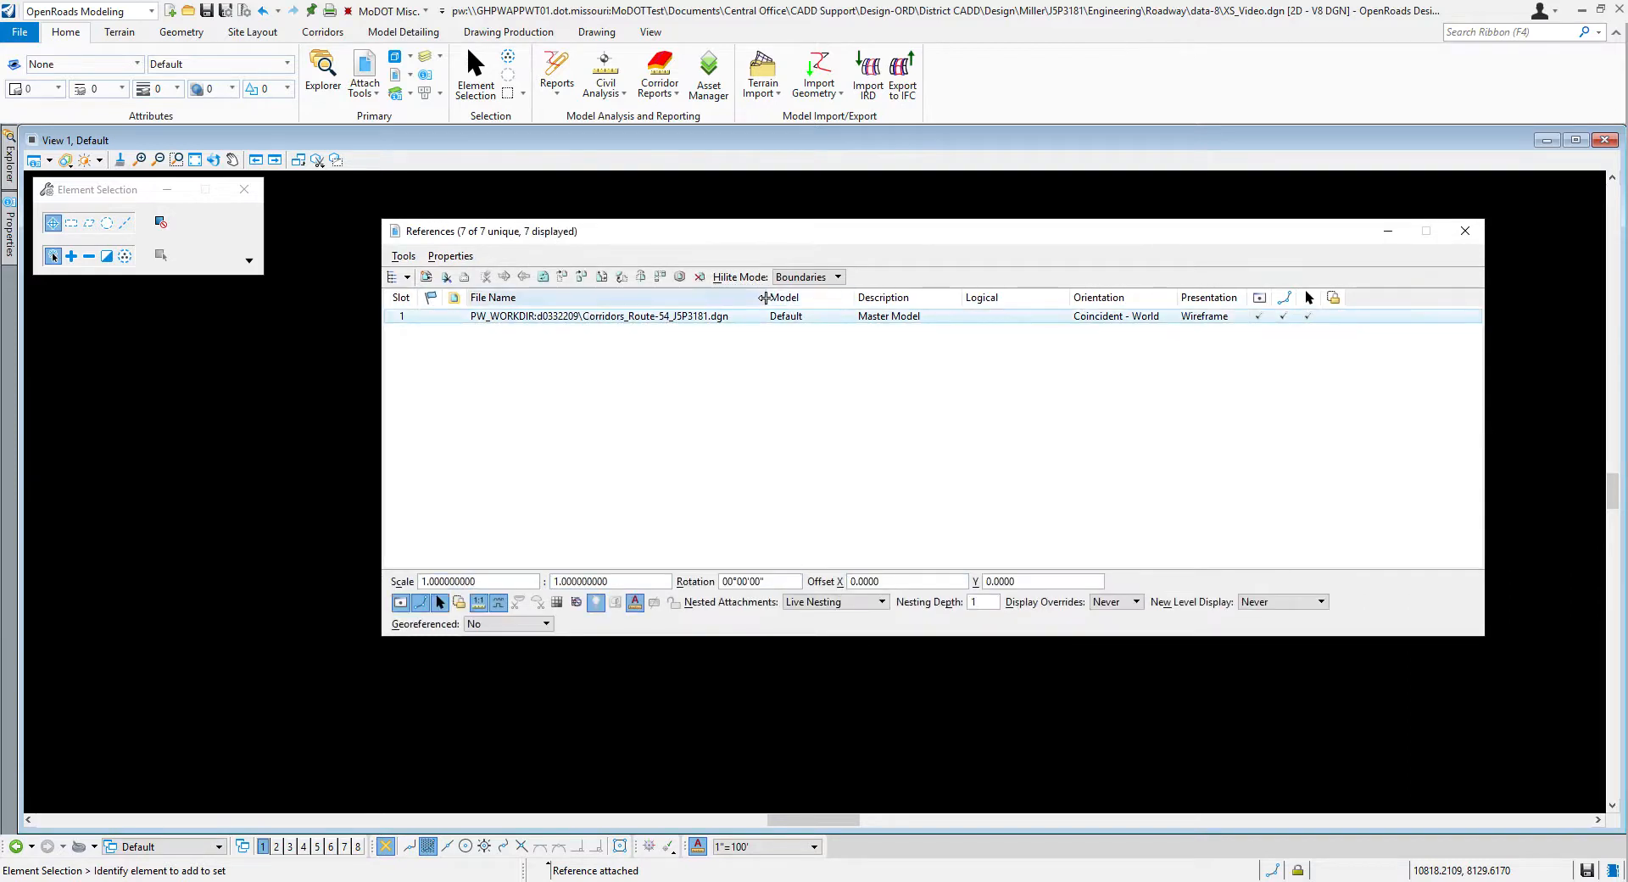
pyautogui.click(195, 160)
pyautogui.moveTo(506, 240); pyautogui.dragTo(1132, 296)
pyautogui.scroll(4, 603, 475)
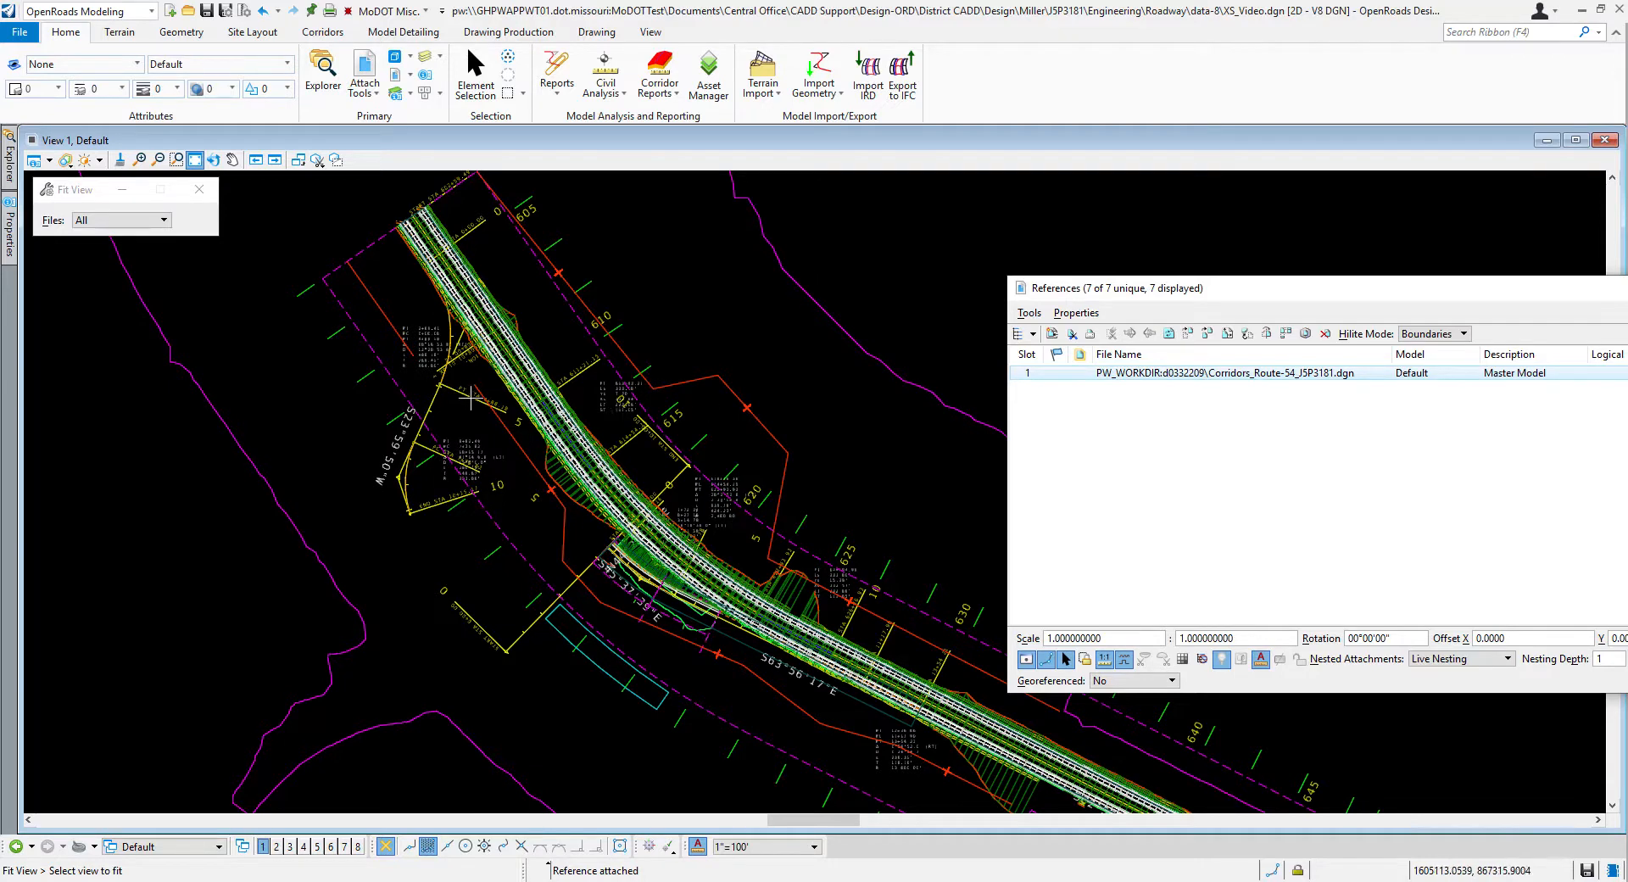
pyautogui.moveTo(1158, 295); pyautogui.dragTo(676, 289)
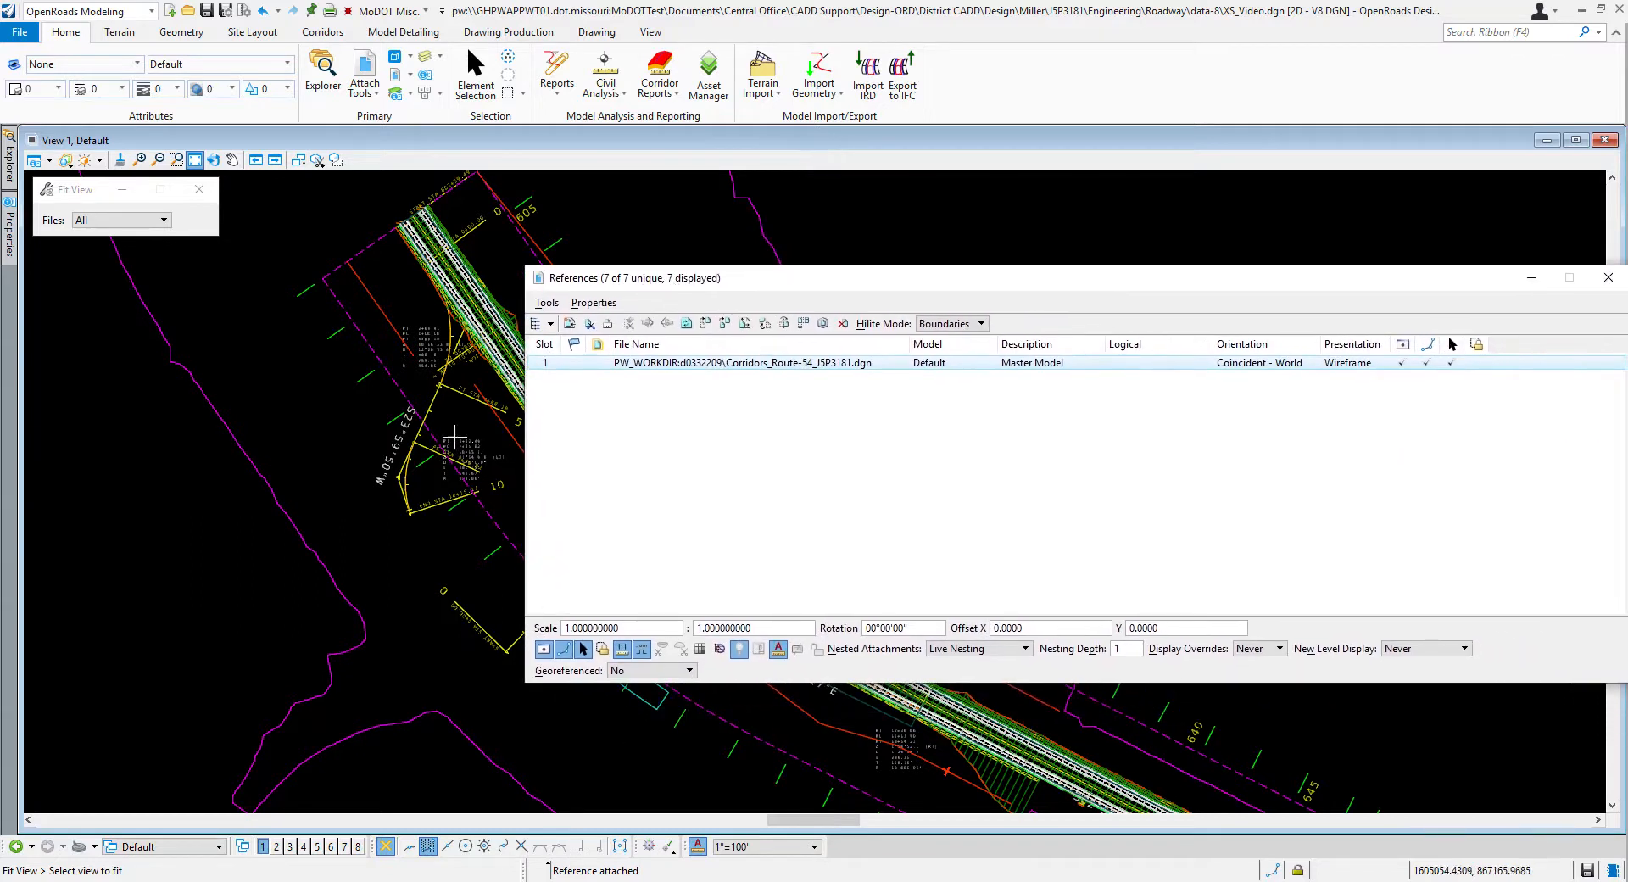
pyautogui.moveTo(594, 278); pyautogui.dragTo(476, 258)
pyautogui.moveTo(404, 391); pyautogui.dragTo(566, 391)
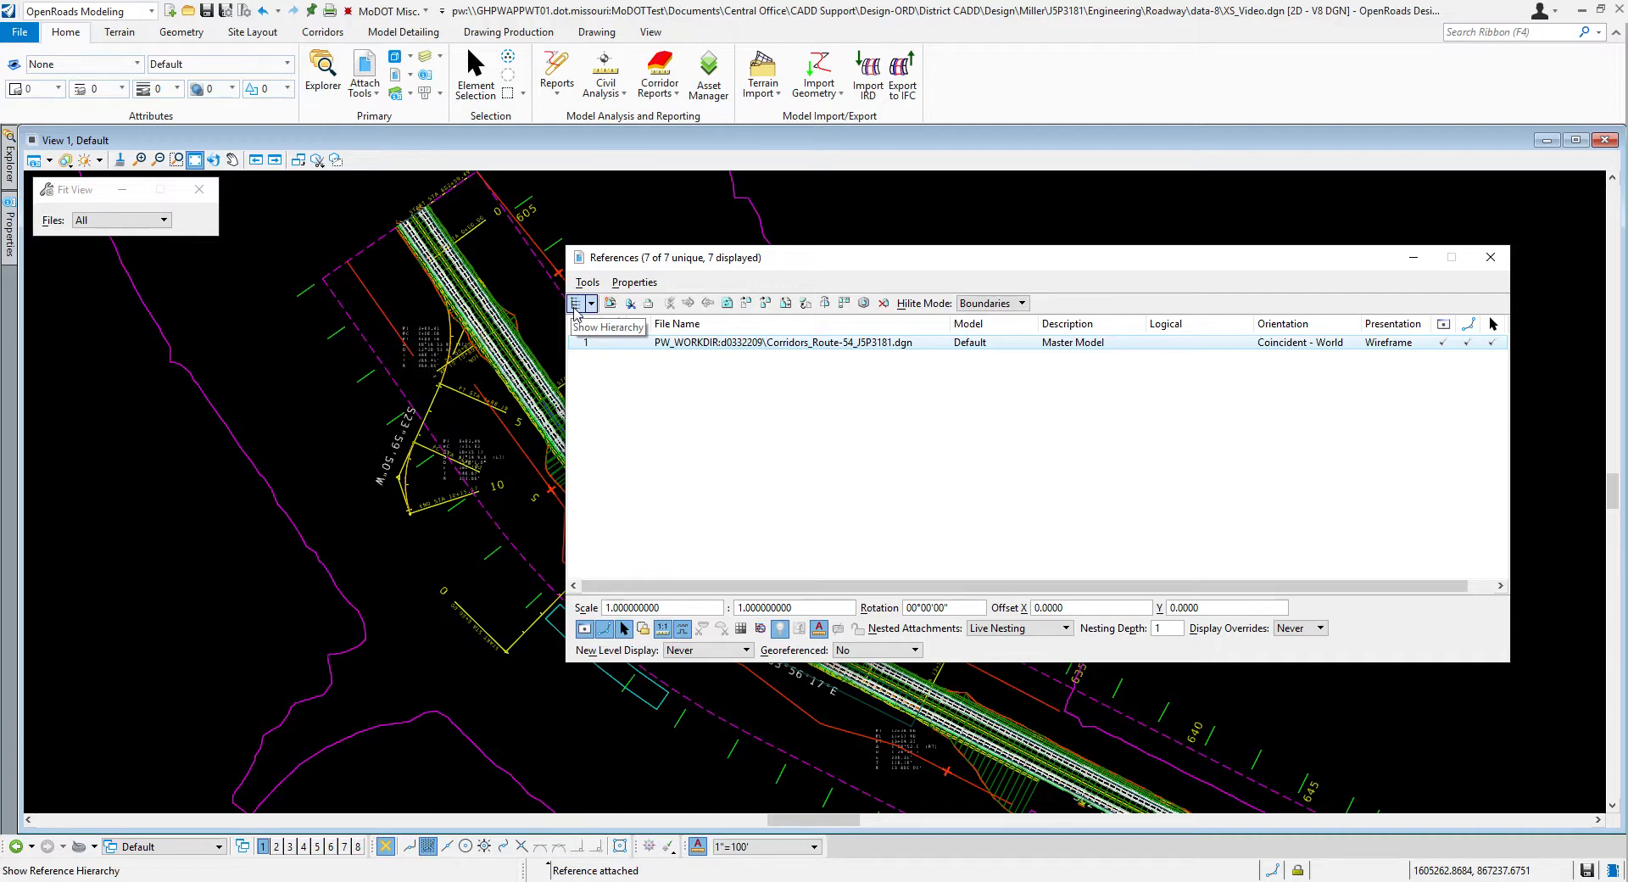
# Step: Show the reference hierarchy and expand XS_Video.dgn and the Route 54 corridor file to examine the nested references
pyautogui.click(575, 304)
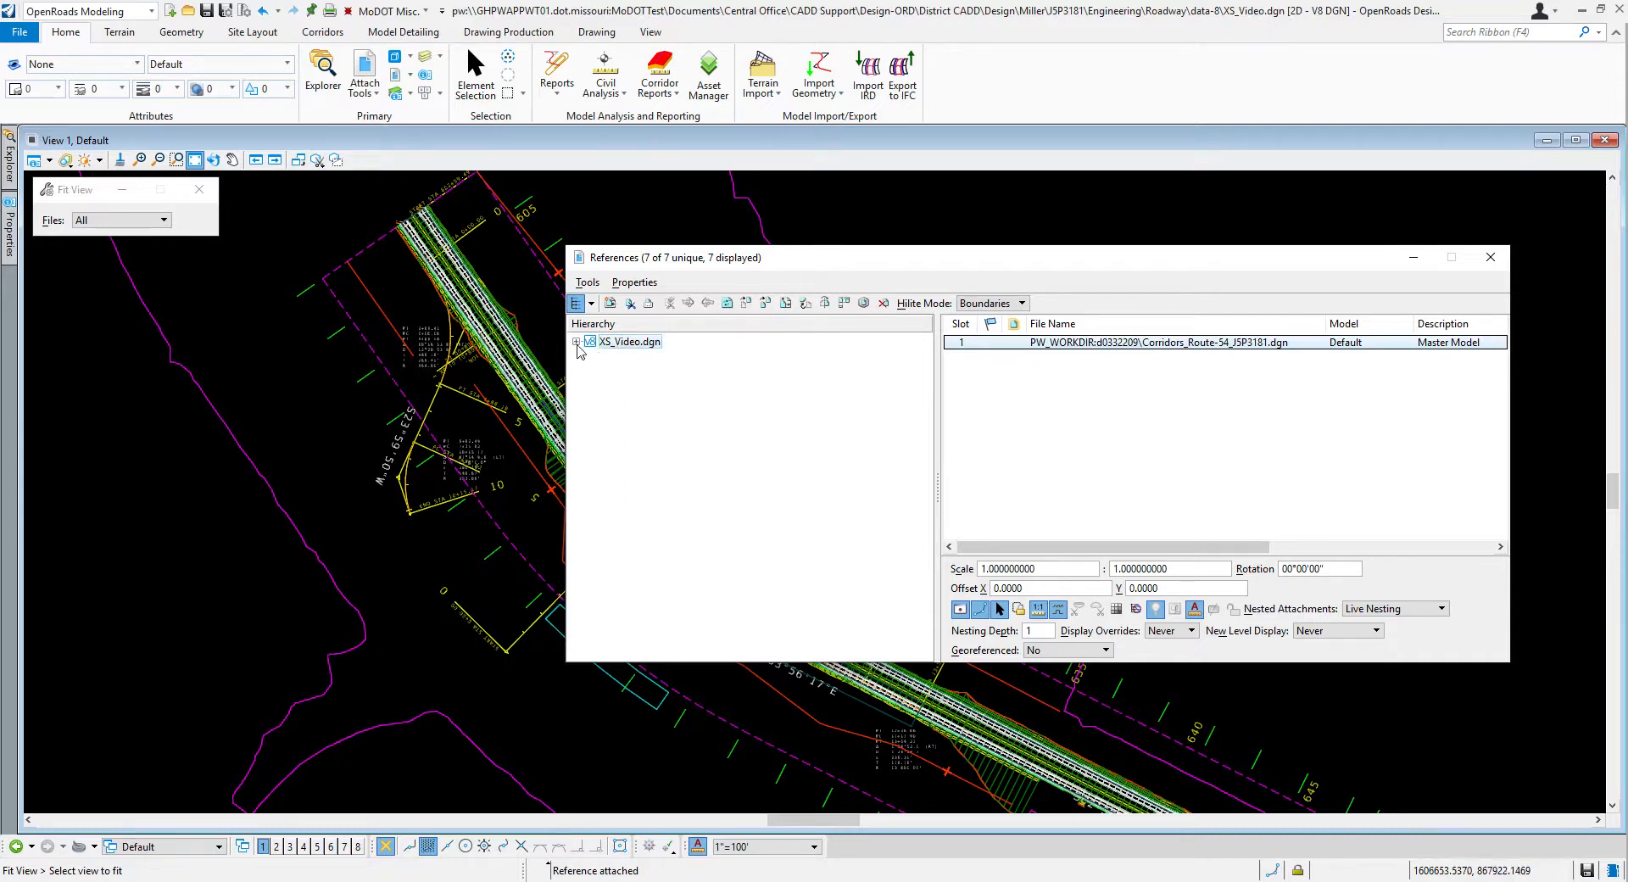
pyautogui.click(577, 343)
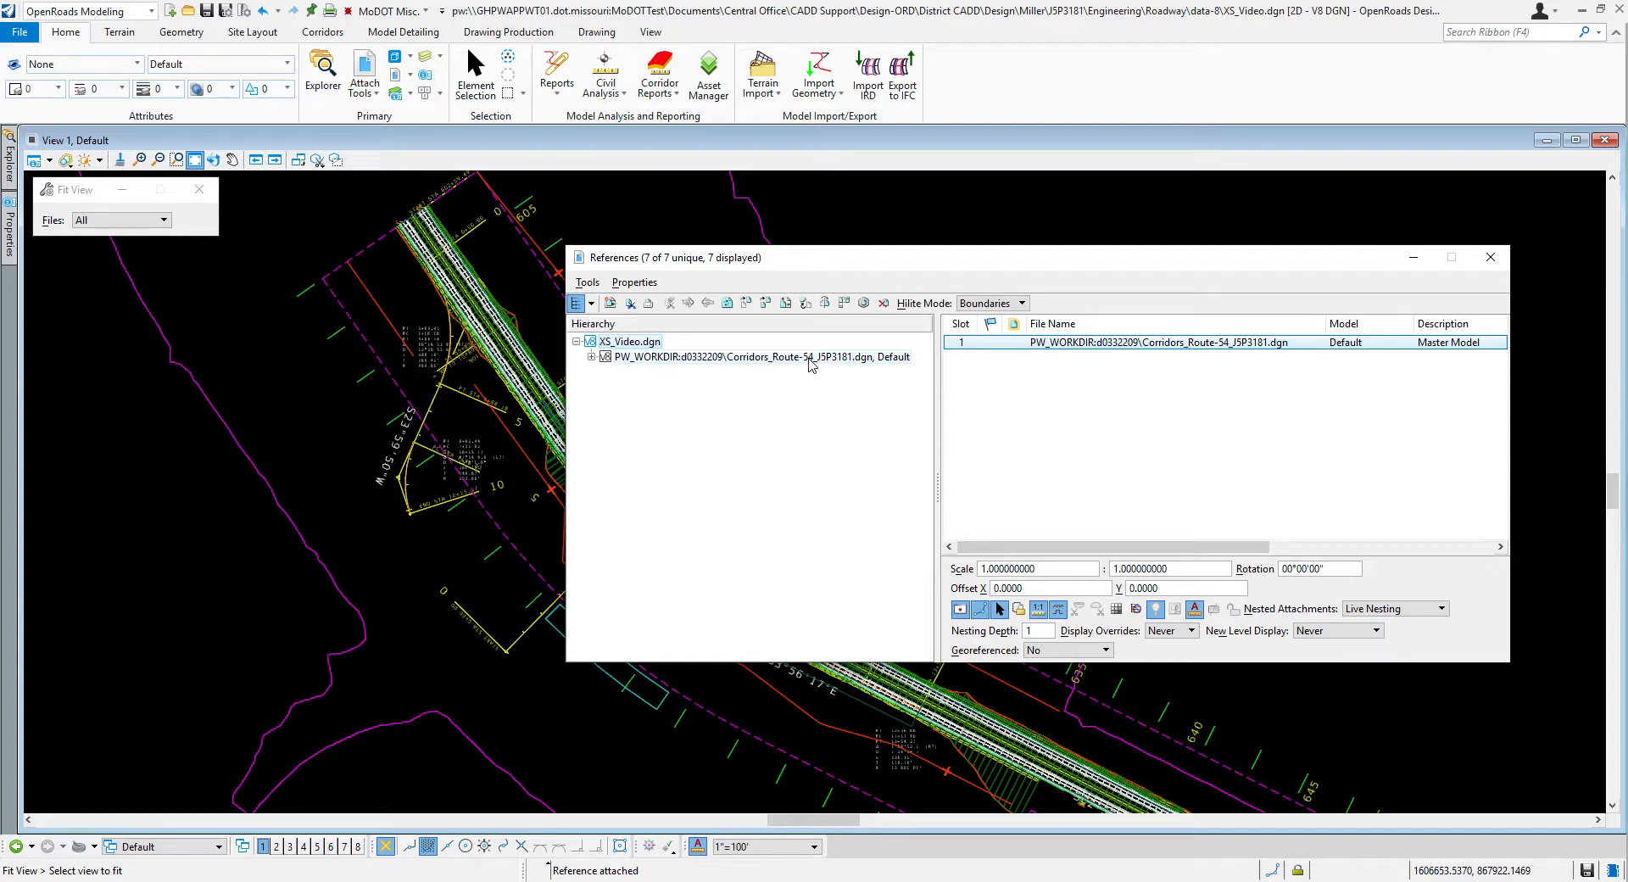
pyautogui.click(591, 357)
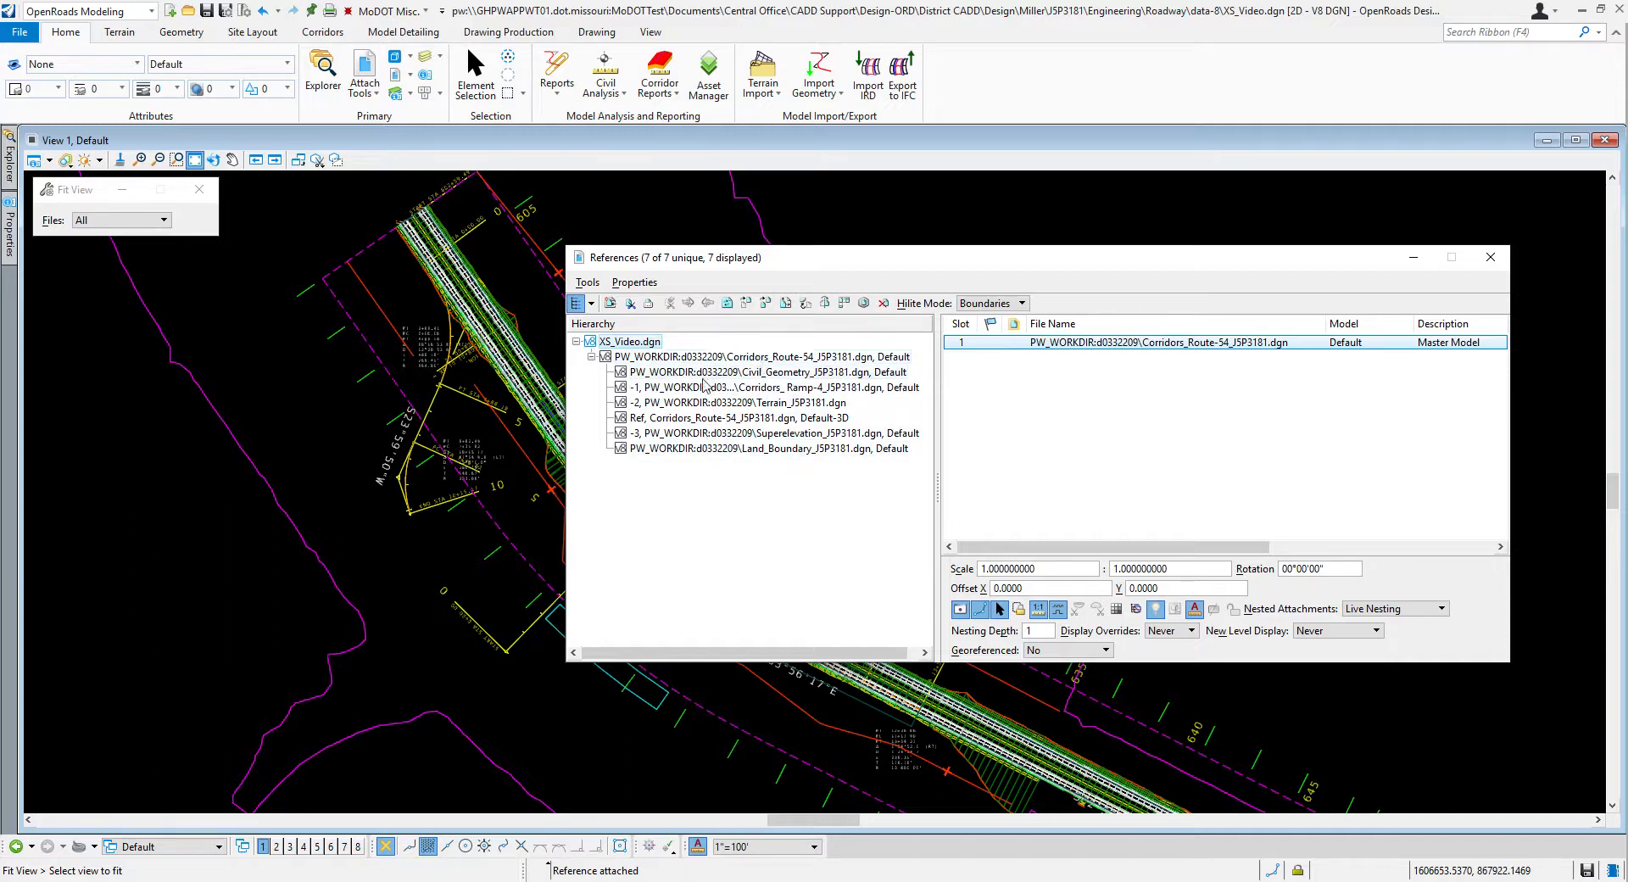
# Step: Close the References window and set the J5P3181 existing terrain, picked by its boundary, as the active terrain model
pyautogui.moveTo(816, 270)
pyautogui.mouseDown()
pyautogui.moveTo(750, 276)
pyautogui.moveTo(797, 277)
pyautogui.mouseUp()
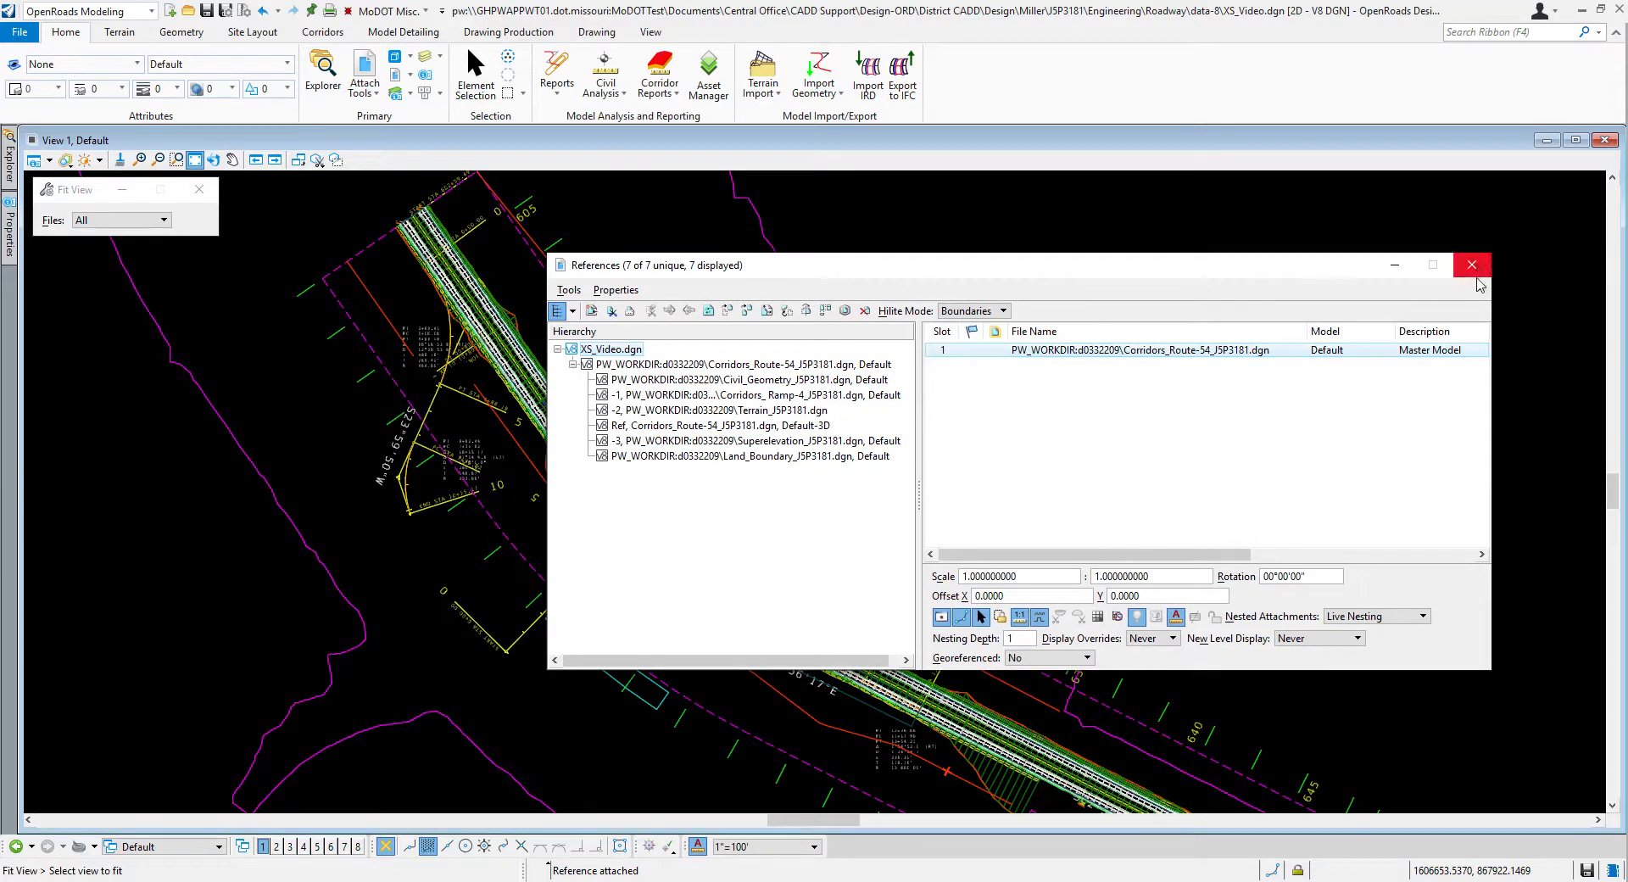
pyautogui.click(1472, 267)
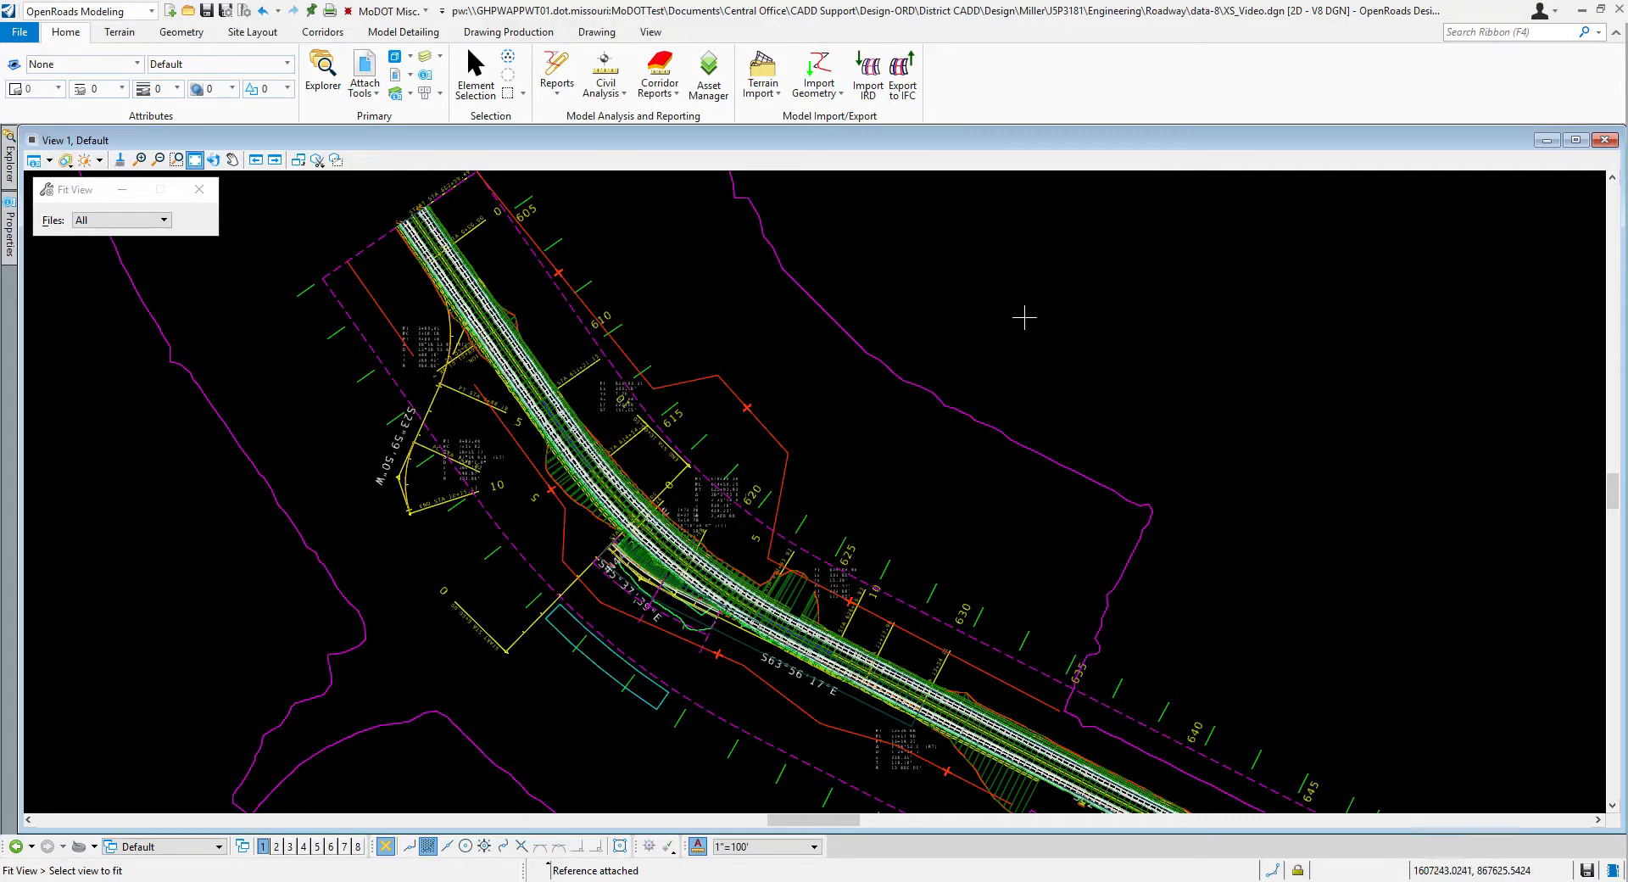
pyautogui.click(854, 346)
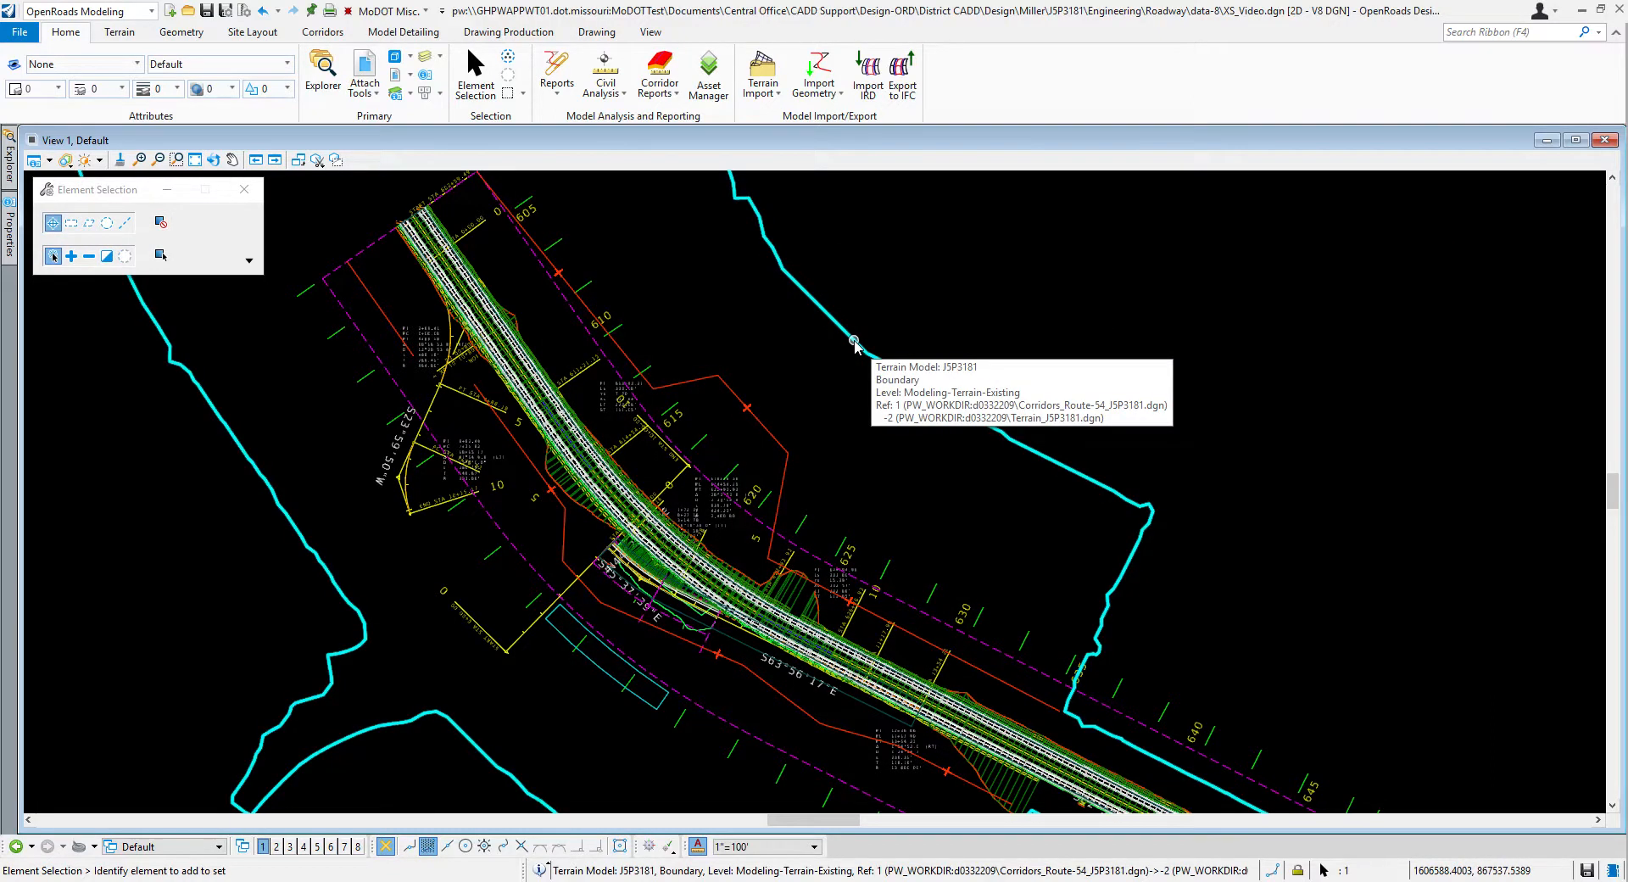
pyautogui.scroll(3, 854, 345)
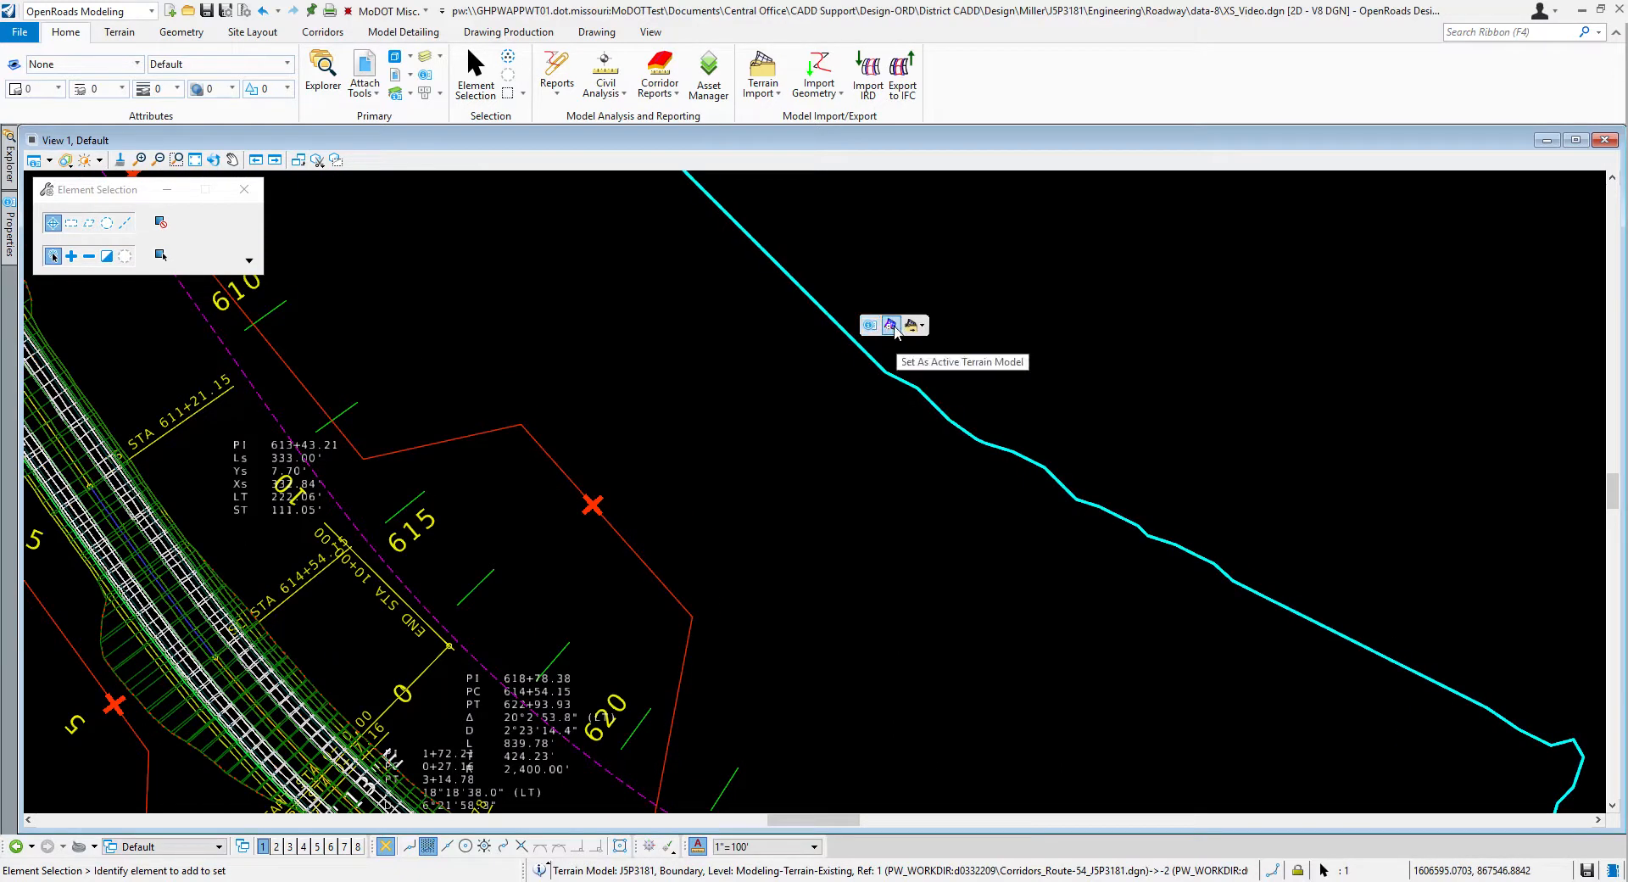
pyautogui.click(892, 327)
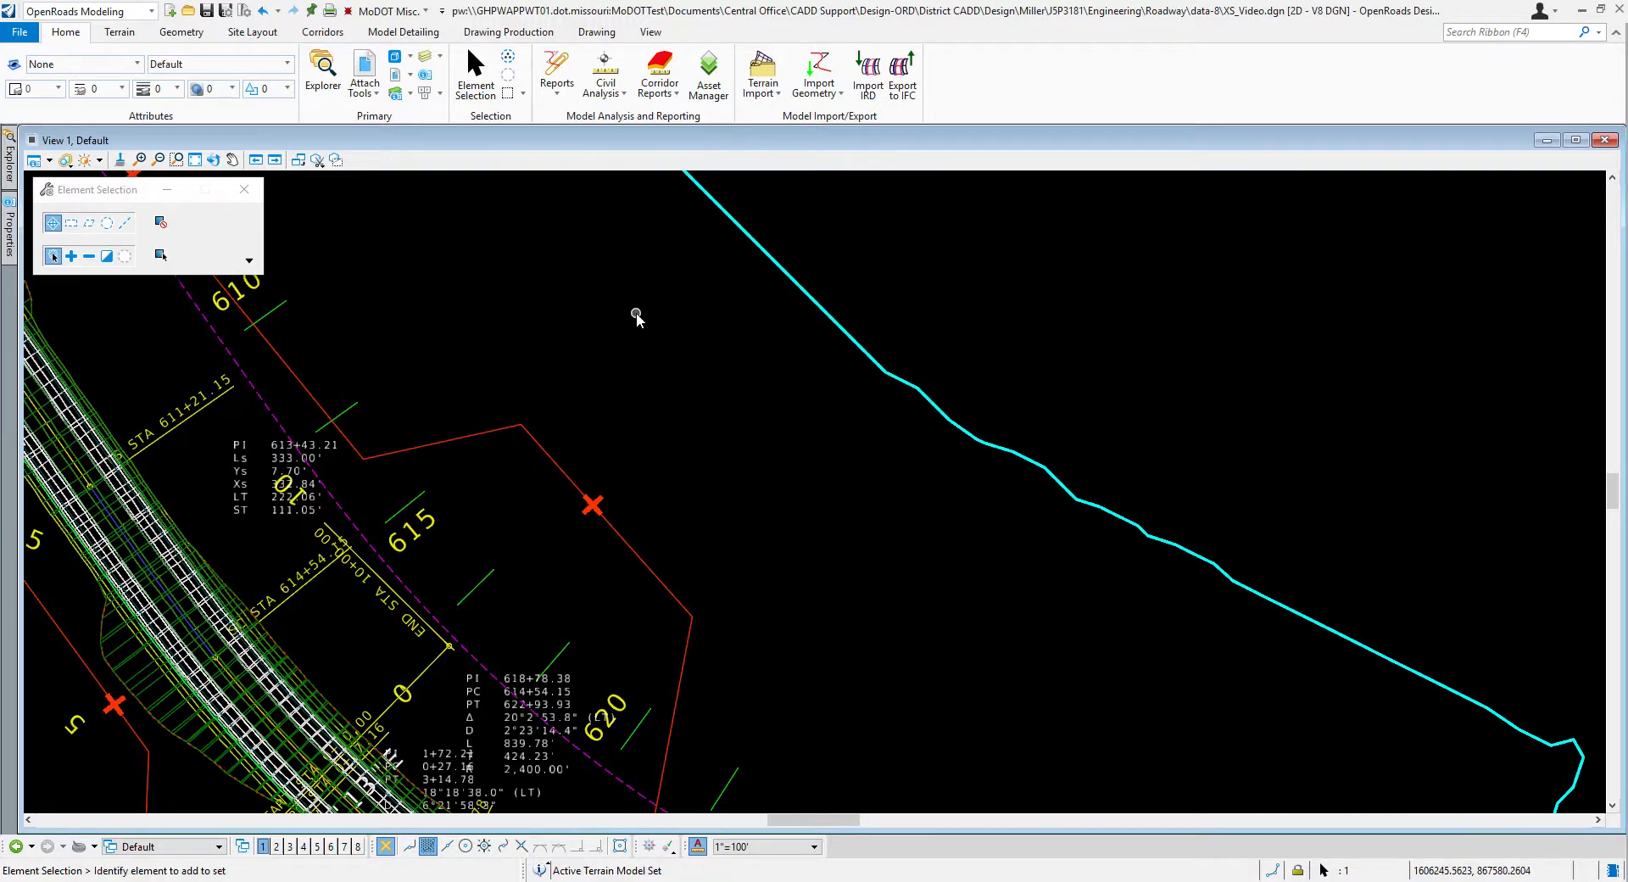
pyautogui.scroll(-5, 637, 317)
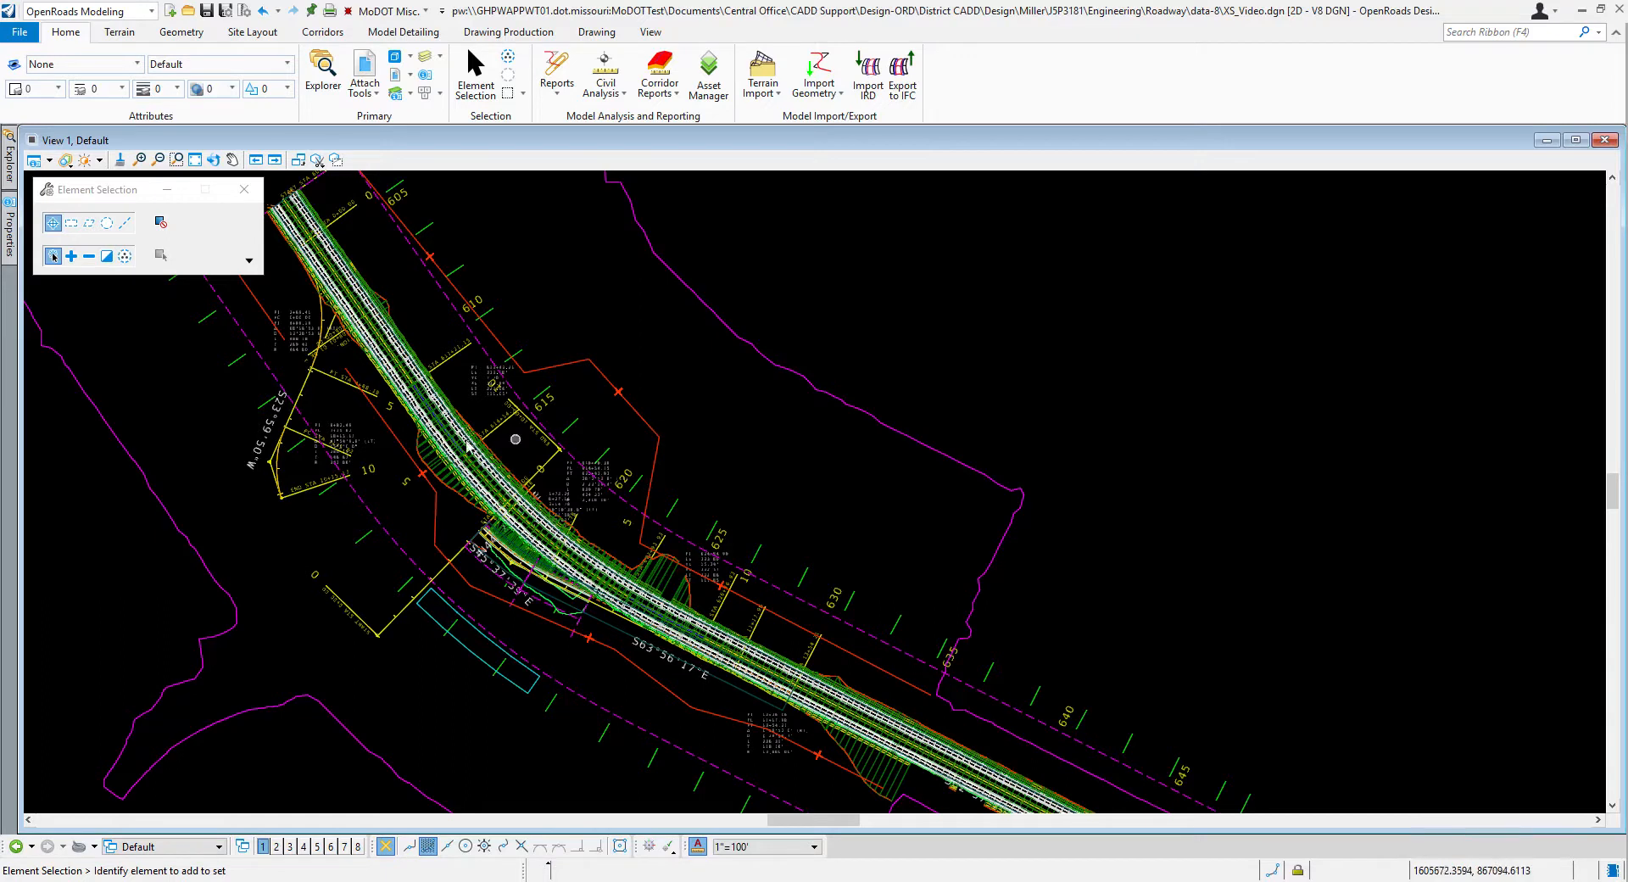
# Step: Show the Default-3D model in a second view beside the plan and fit that view to the Route 54 corridor
pyautogui.scroll(2, 454, 438)
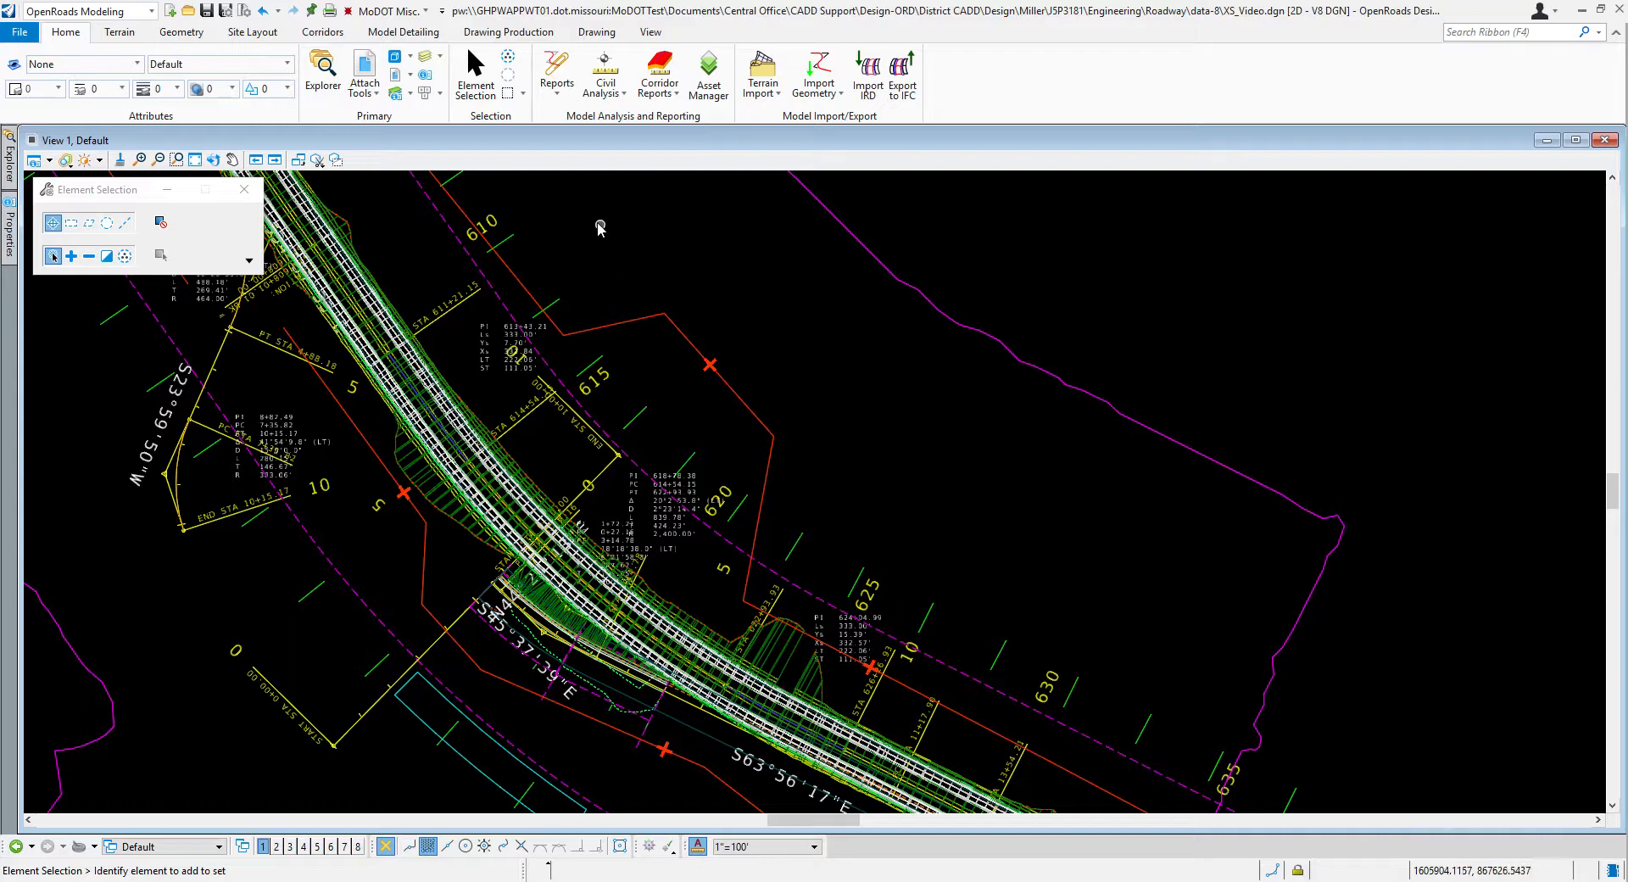
pyautogui.scroll(-1, 634, 282)
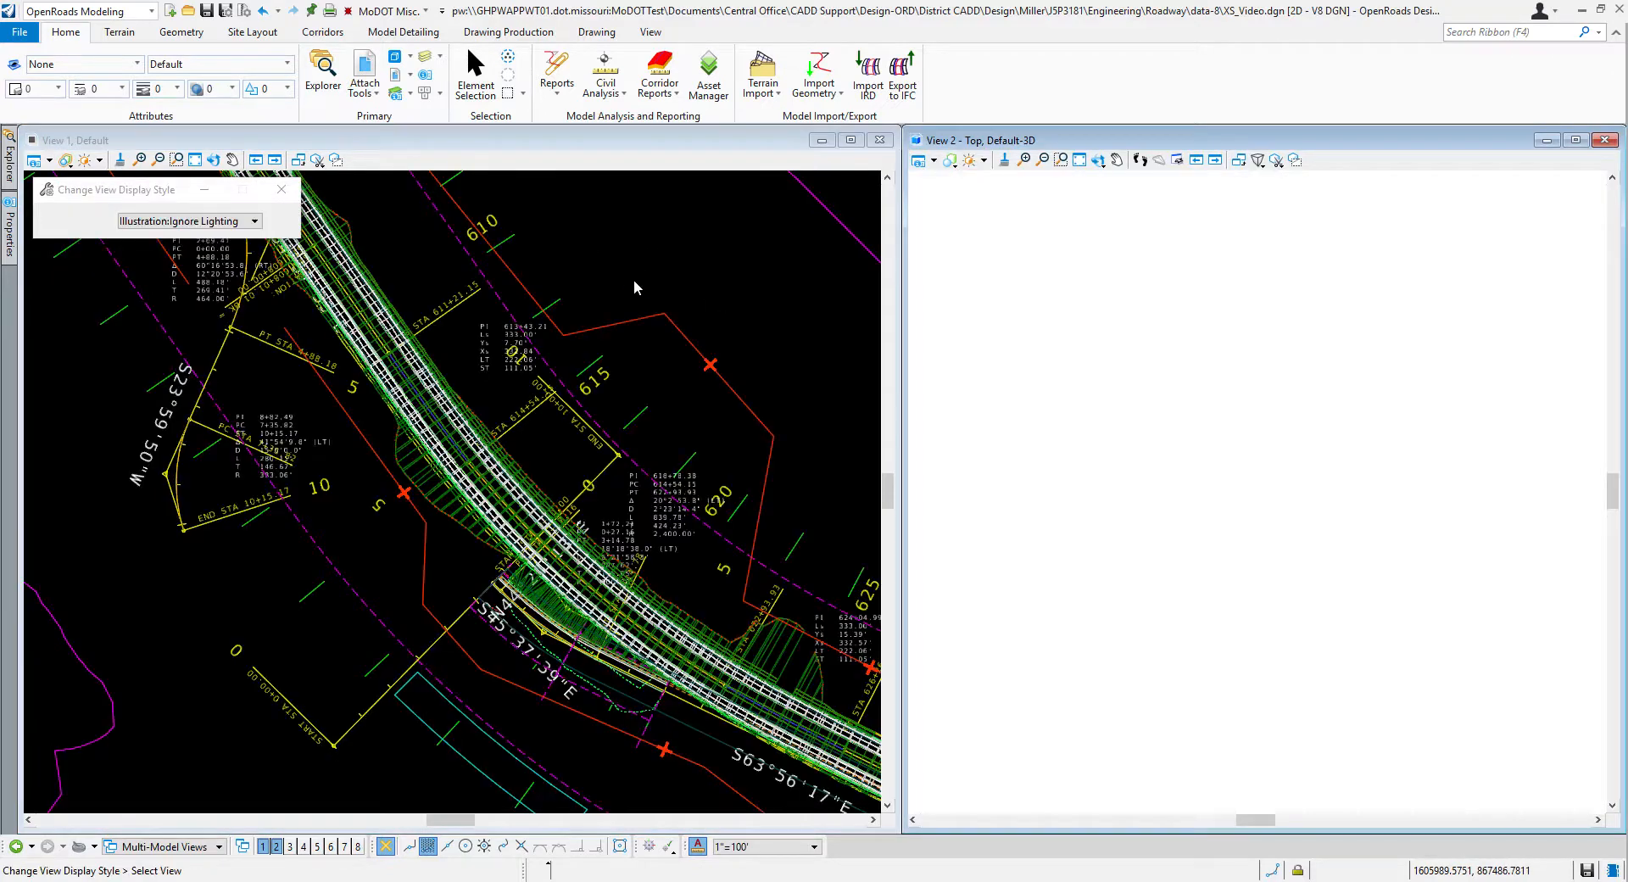
pyautogui.click(1078, 159)
pyautogui.scroll(3, 1410, 526)
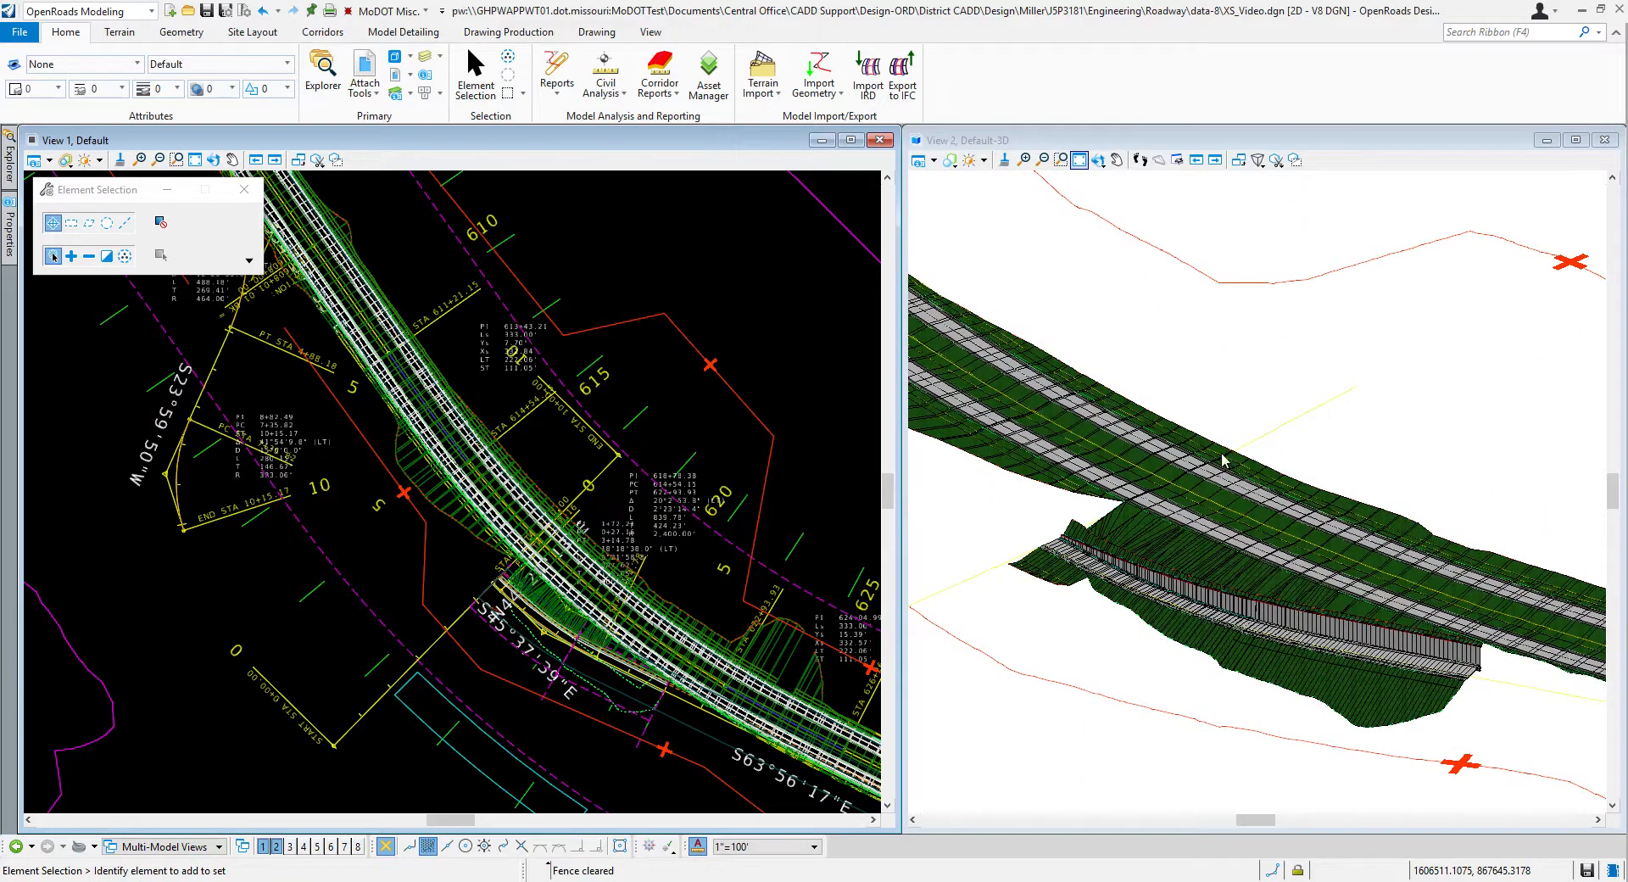
pyautogui.scroll(1, 379, 439)
pyautogui.scroll(1, 494, 391)
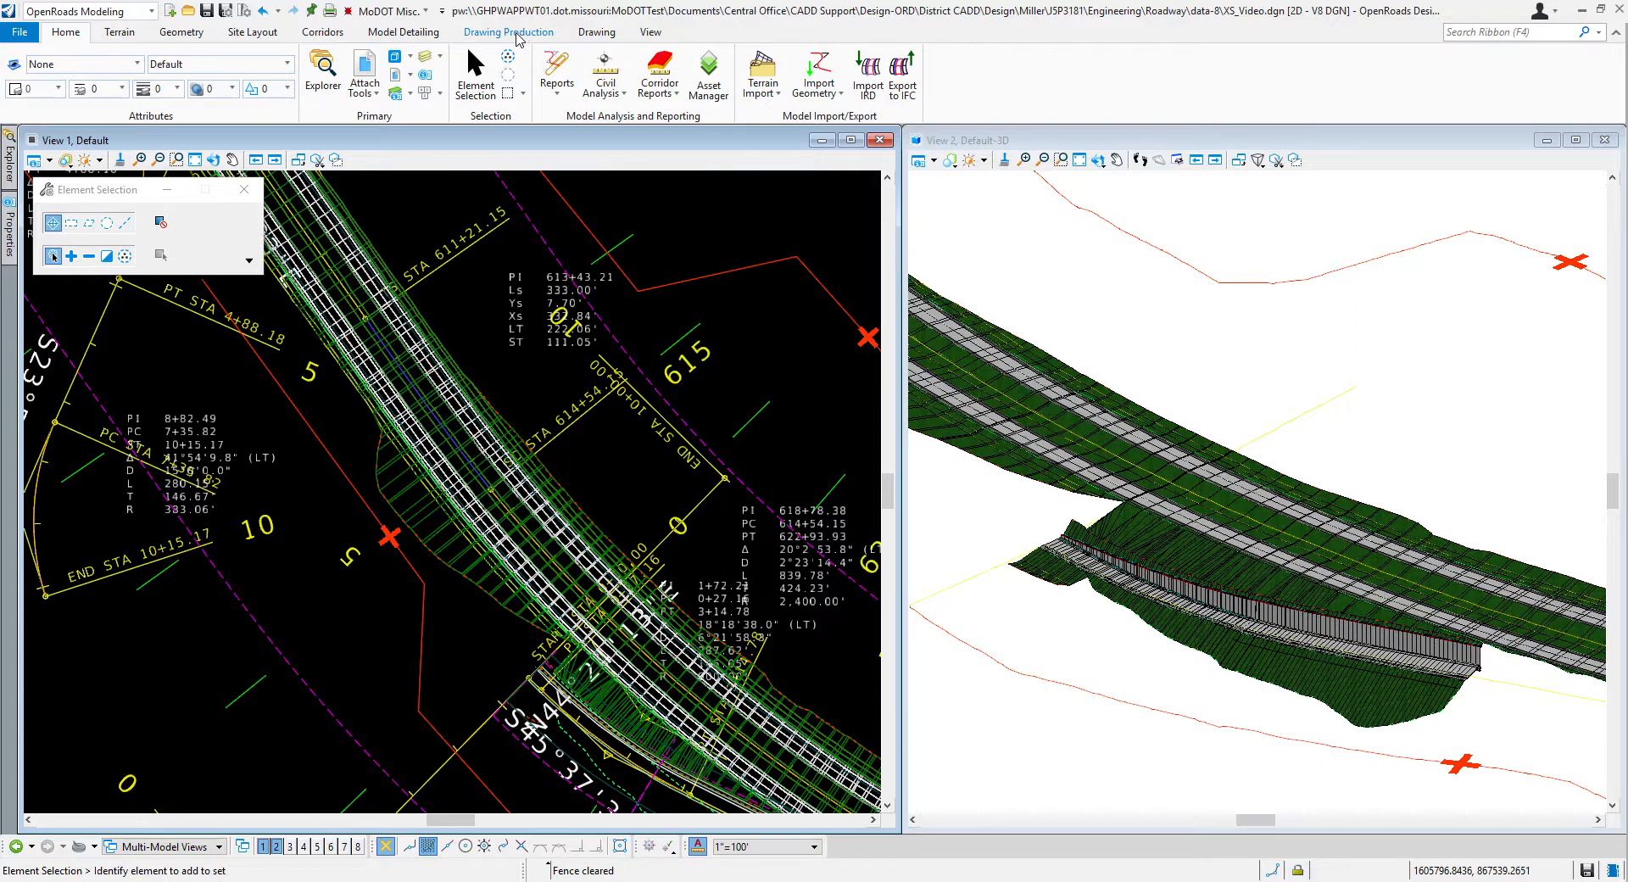
# Step: Start placing a named boundary with the Civil Cross Section method and move its dialog clear of the plan view
pyautogui.click(513, 32)
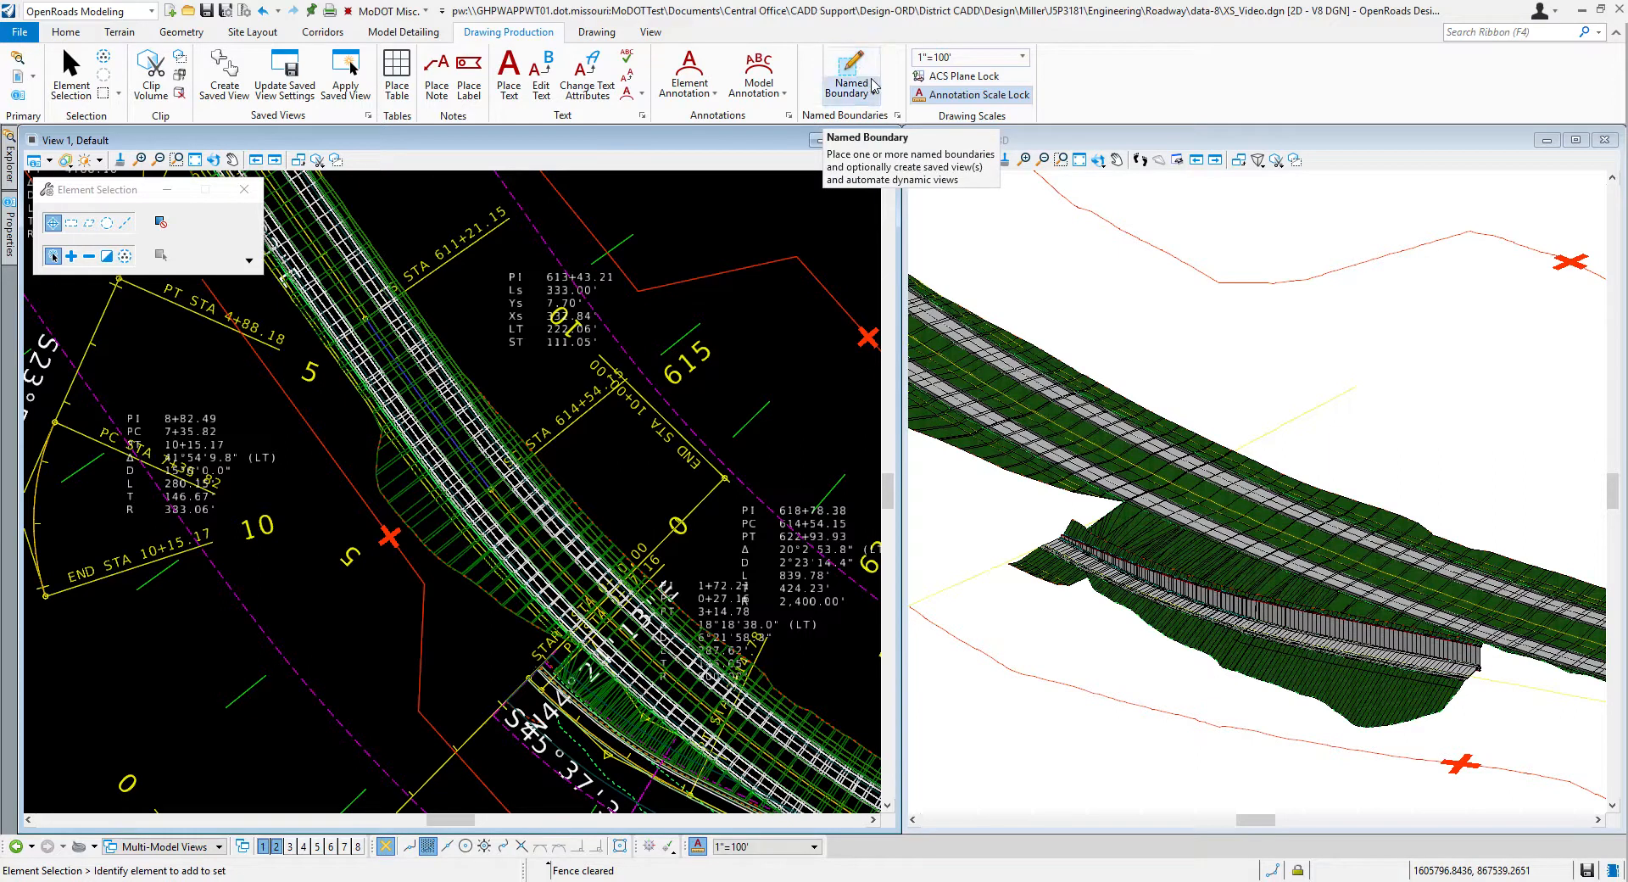
pyautogui.click(857, 85)
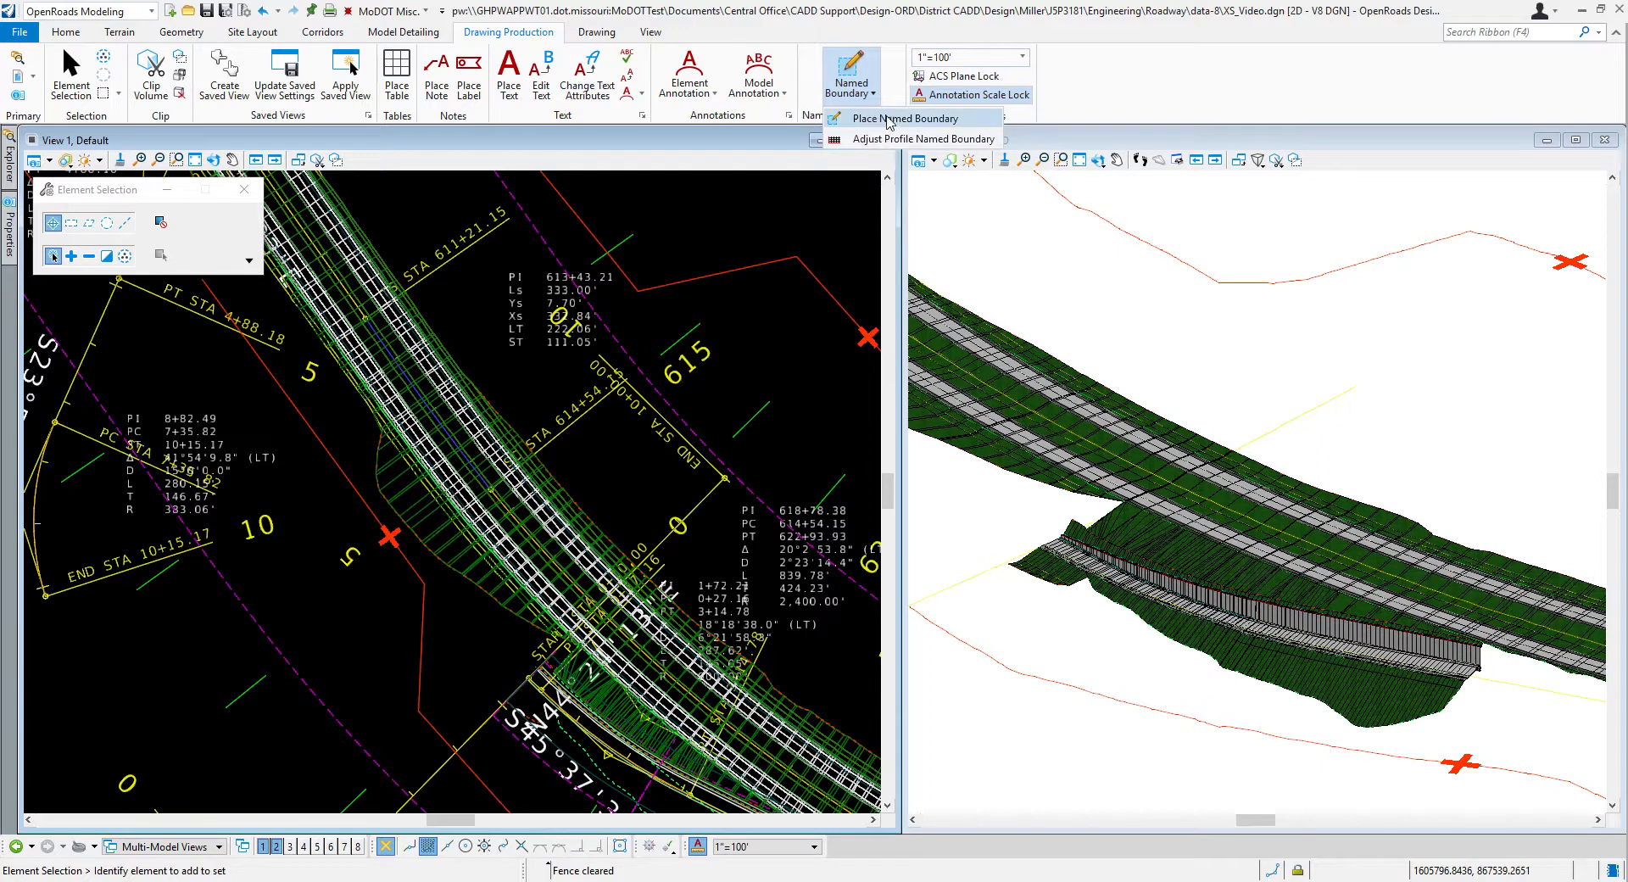
pyautogui.click(889, 123)
pyautogui.moveTo(232, 188); pyautogui.dragTo(985, 198)
pyautogui.click(926, 231)
pyautogui.moveTo(922, 202); pyautogui.dragTo(964, 153)
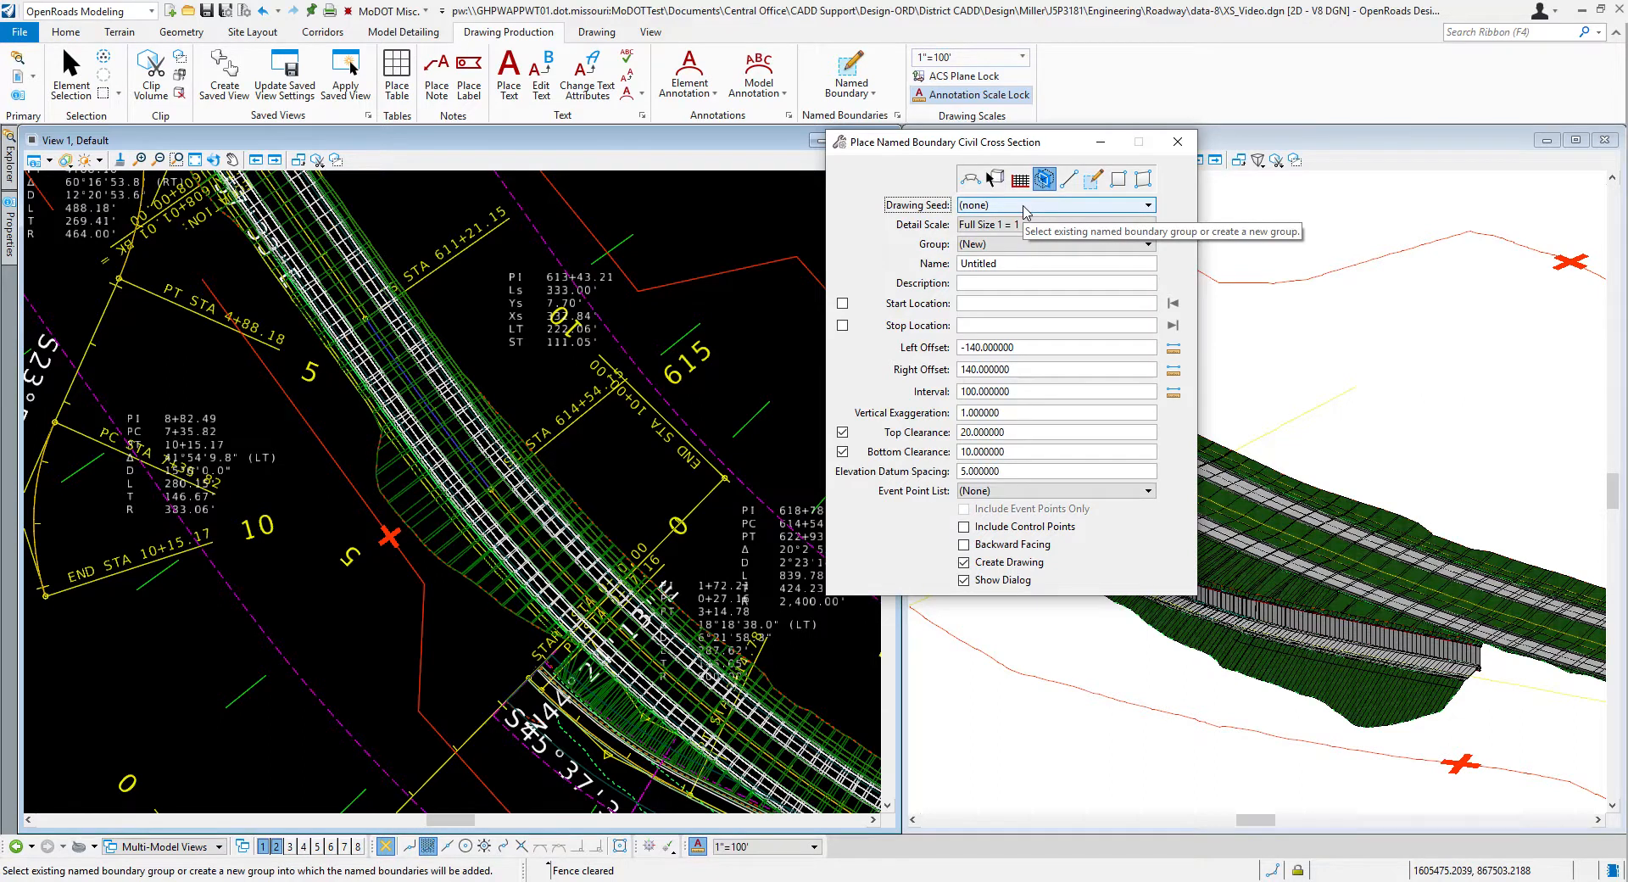
# Step: Choose the D Size XS Sheet - 10 Scale drawing seed and identify the Route 54 centerline alignment as the boundary path
pyautogui.click(1026, 206)
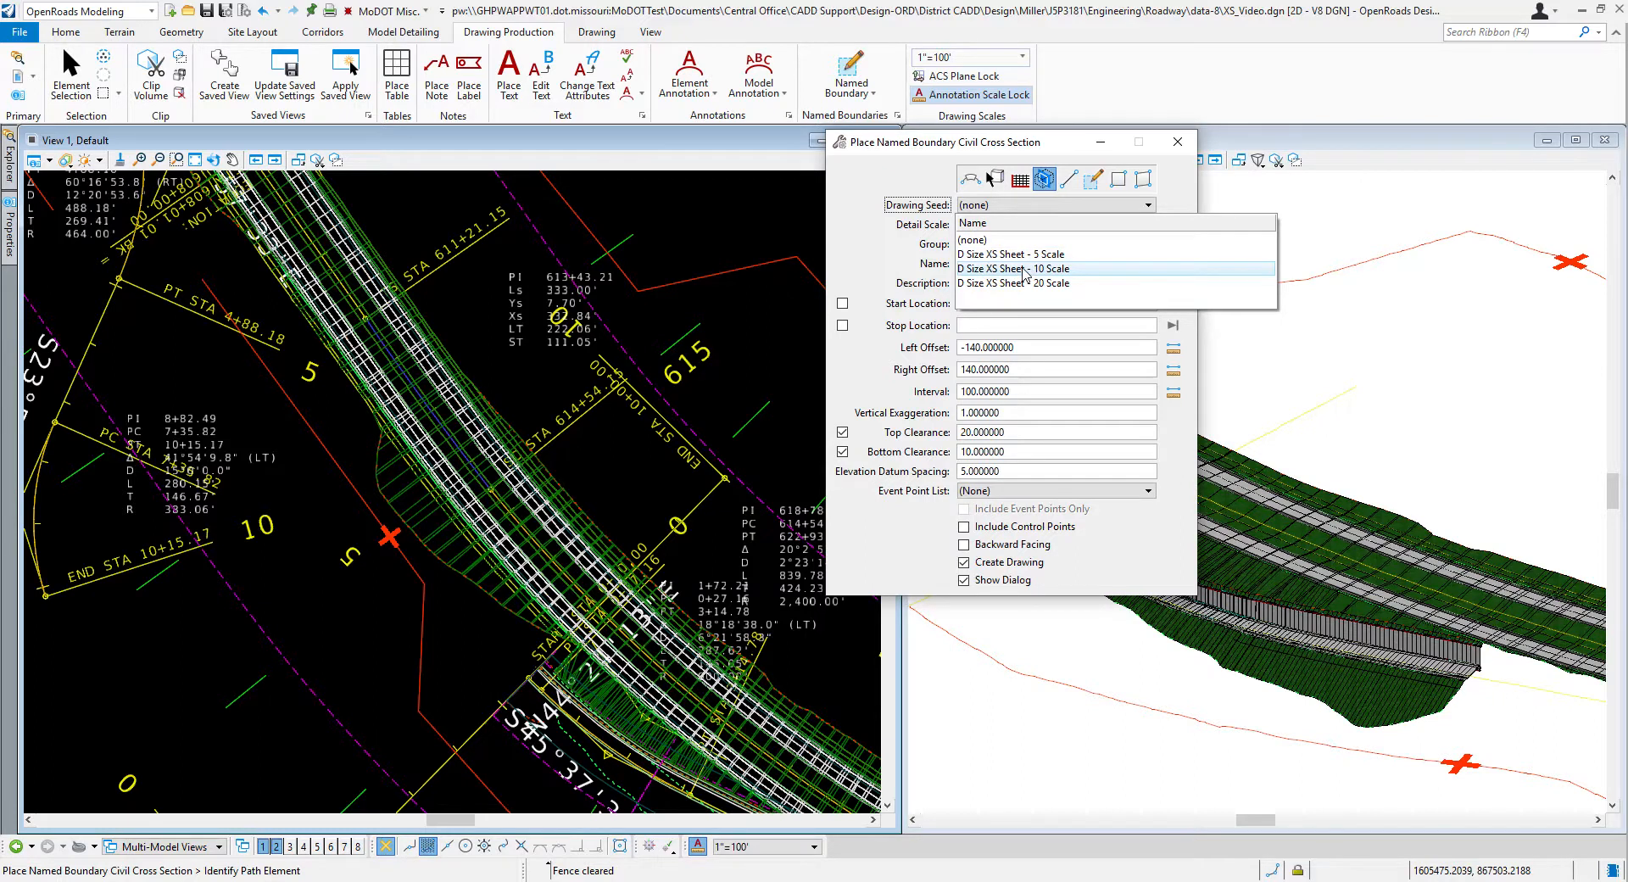
pyautogui.click(1024, 270)
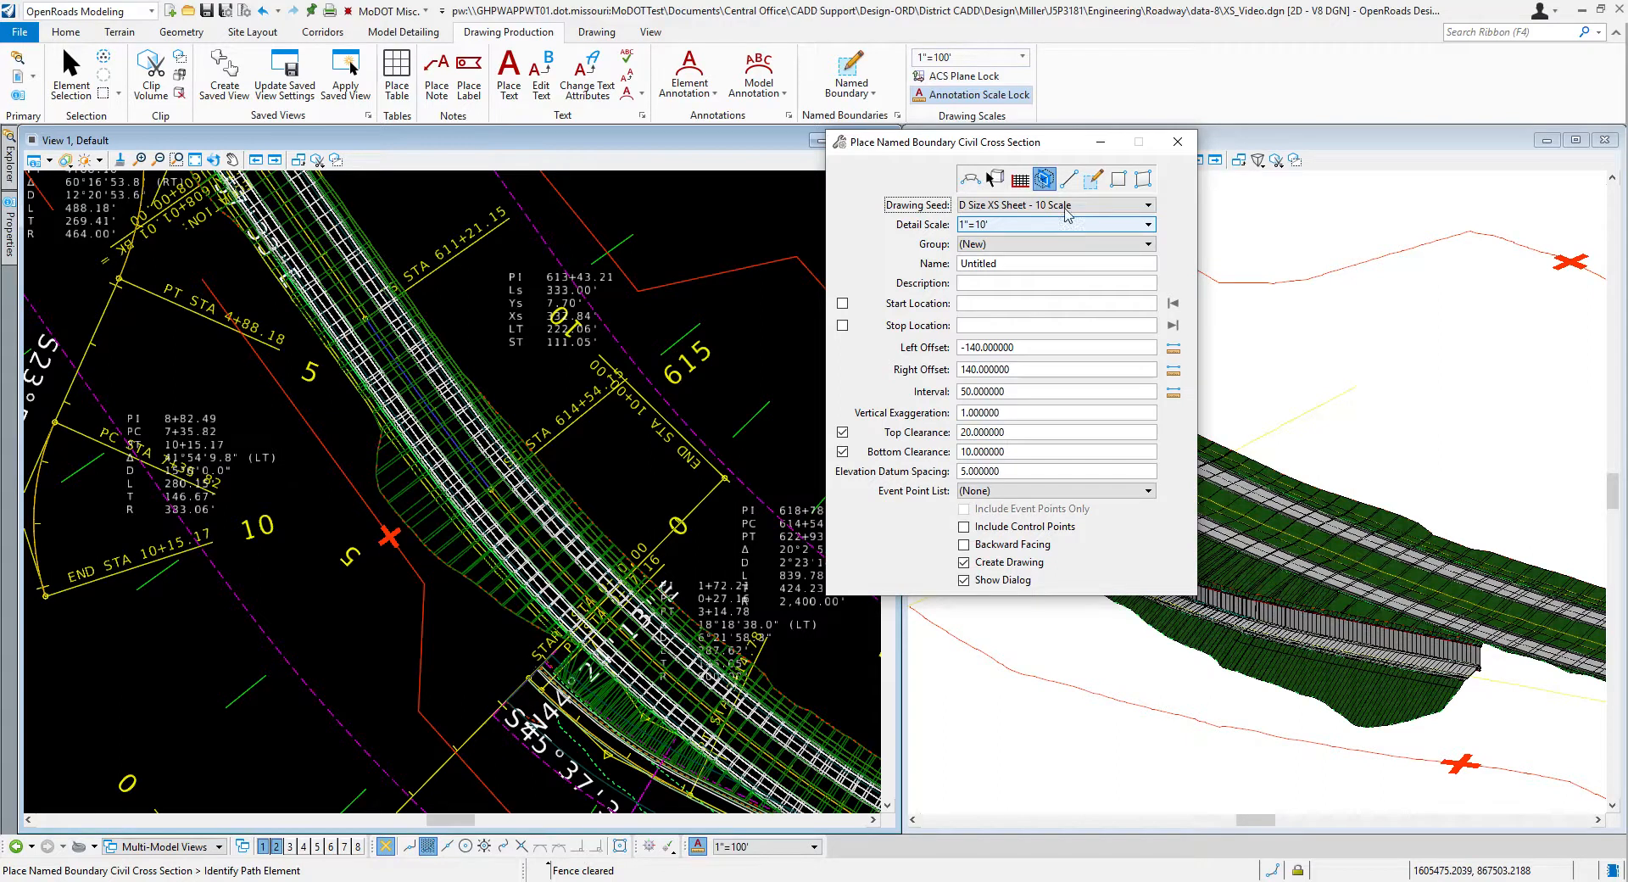
pyautogui.moveTo(968, 149); pyautogui.dragTo(960, 215)
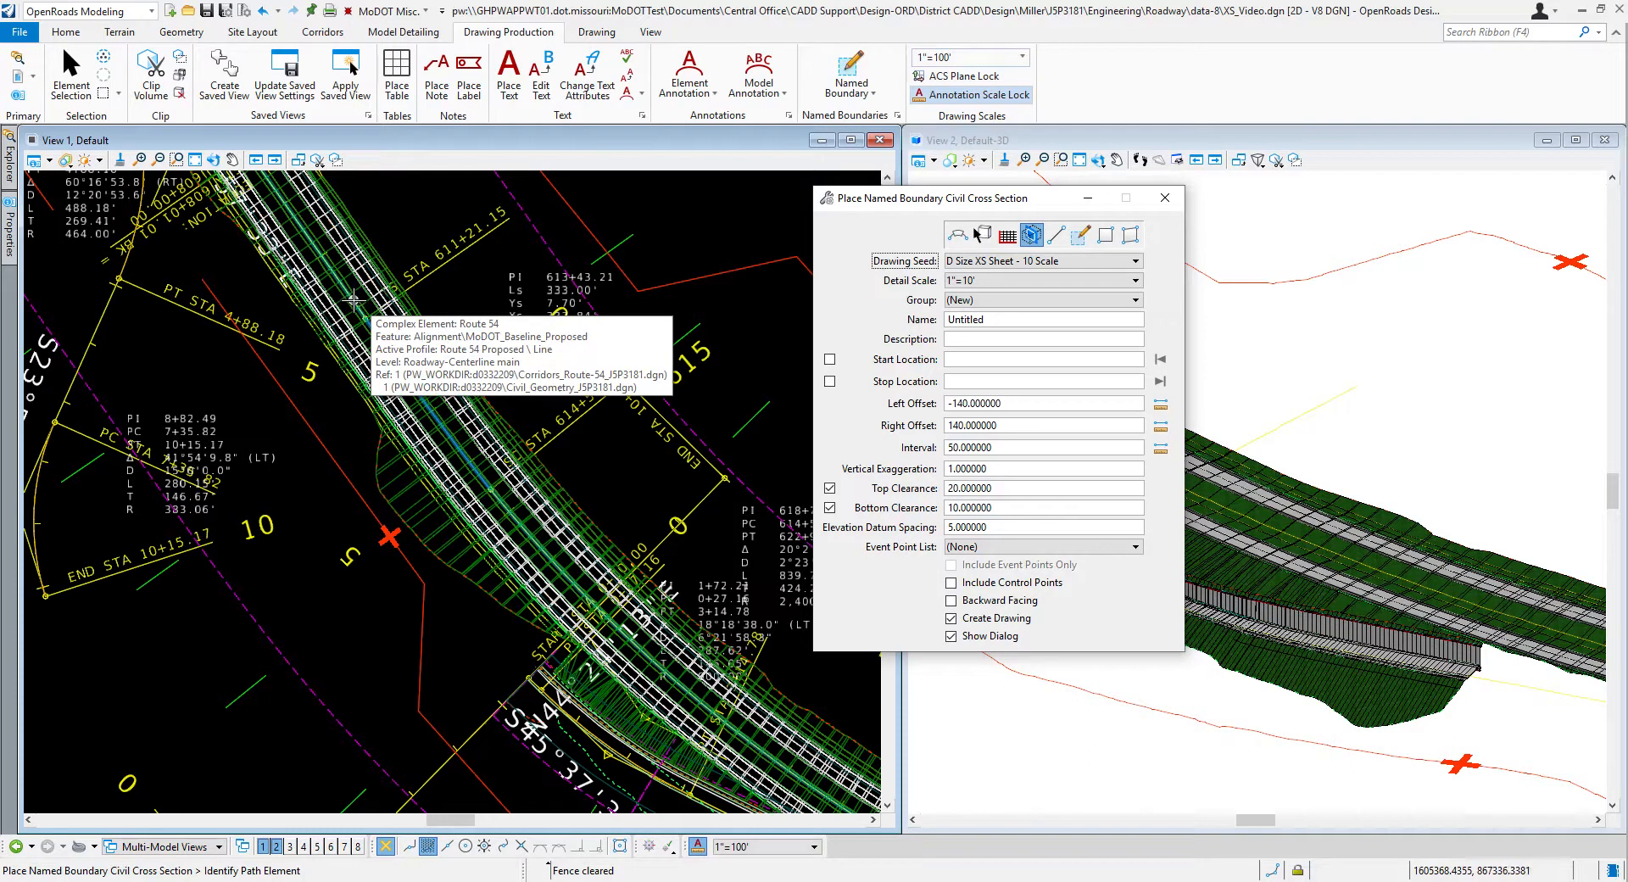
pyautogui.click(352, 298)
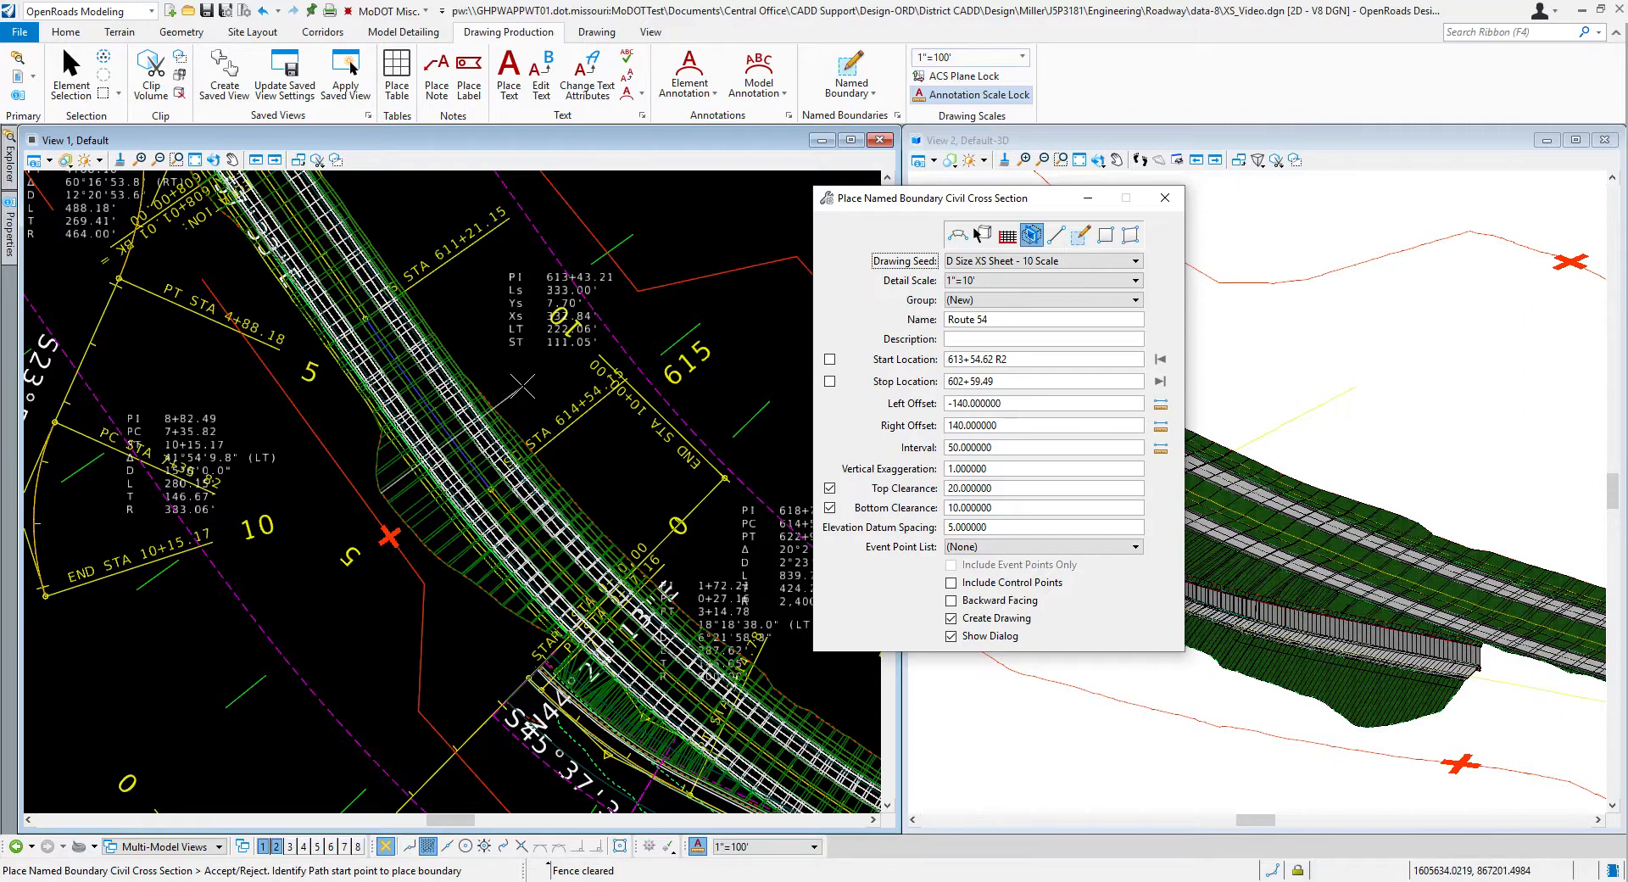
# Step: Examine the Route 54 alignment around the station equation near 608+00 to determine which station region follows it
pyautogui.scroll(-1, 555, 469)
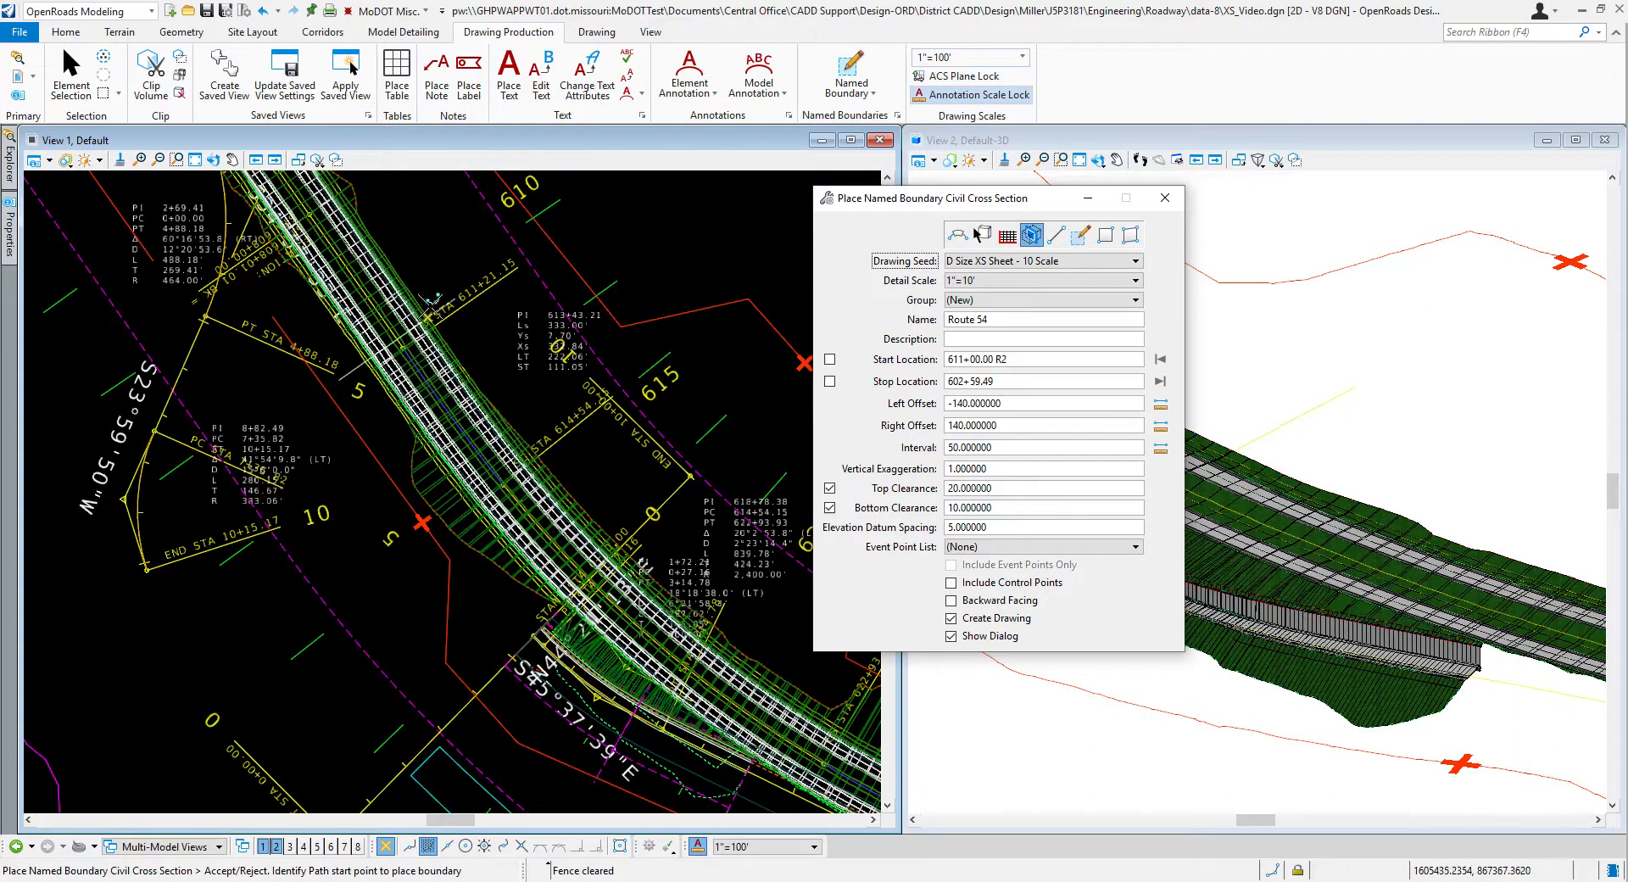
pyautogui.scroll(-3, 554, 541)
pyautogui.scroll(2, 446, 335)
pyautogui.scroll(1, 509, 379)
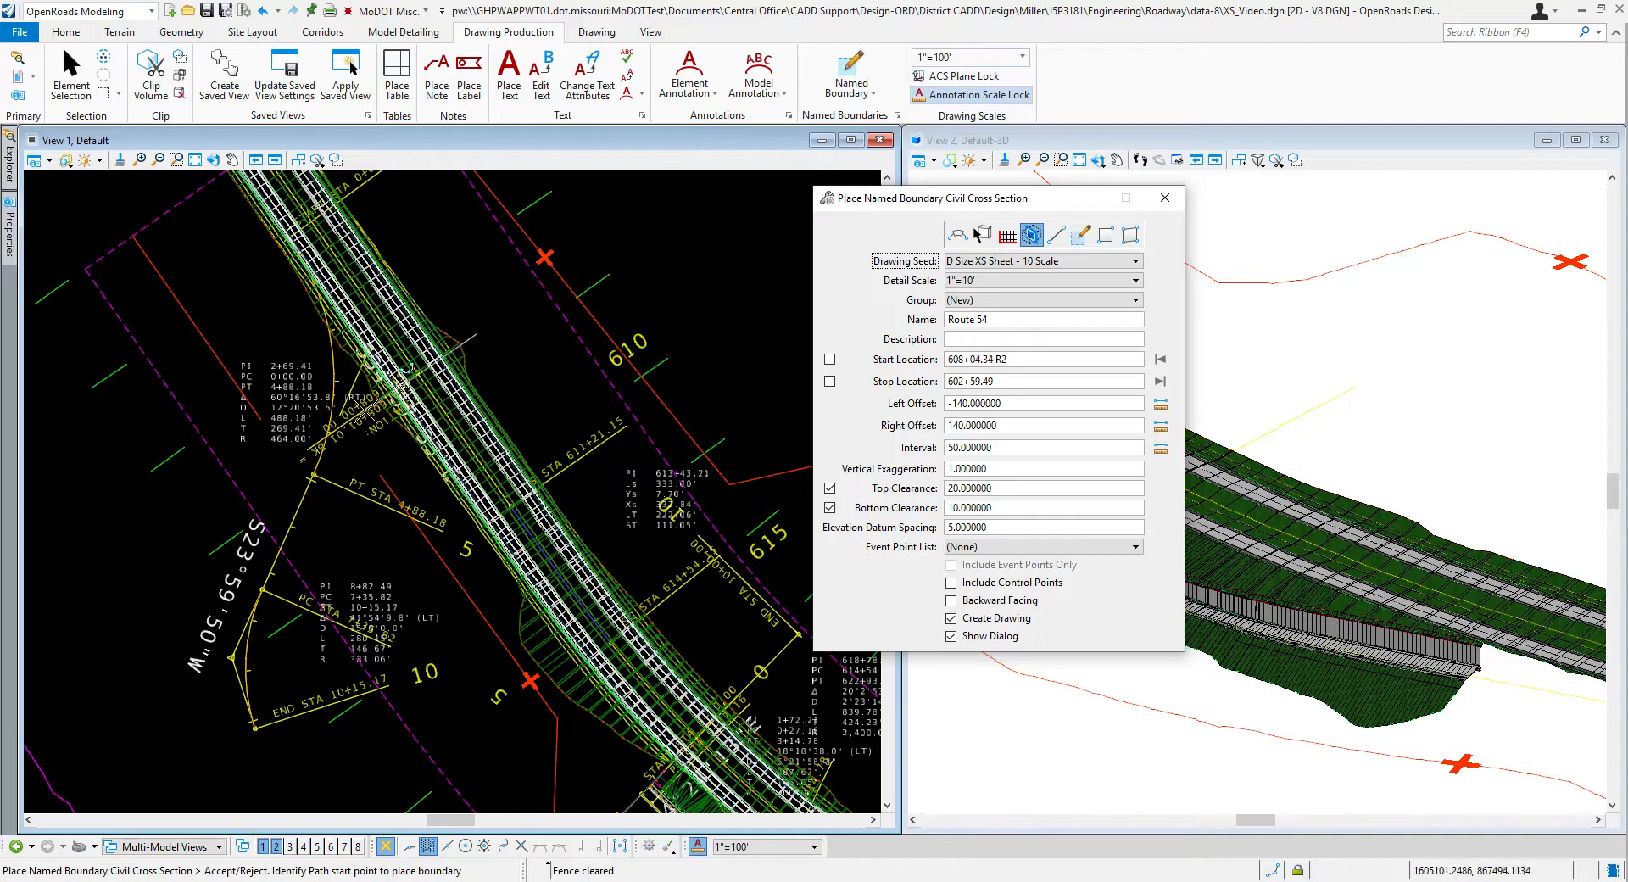
pyautogui.scroll(2, 316, 437)
pyautogui.scroll(2, 312, 436)
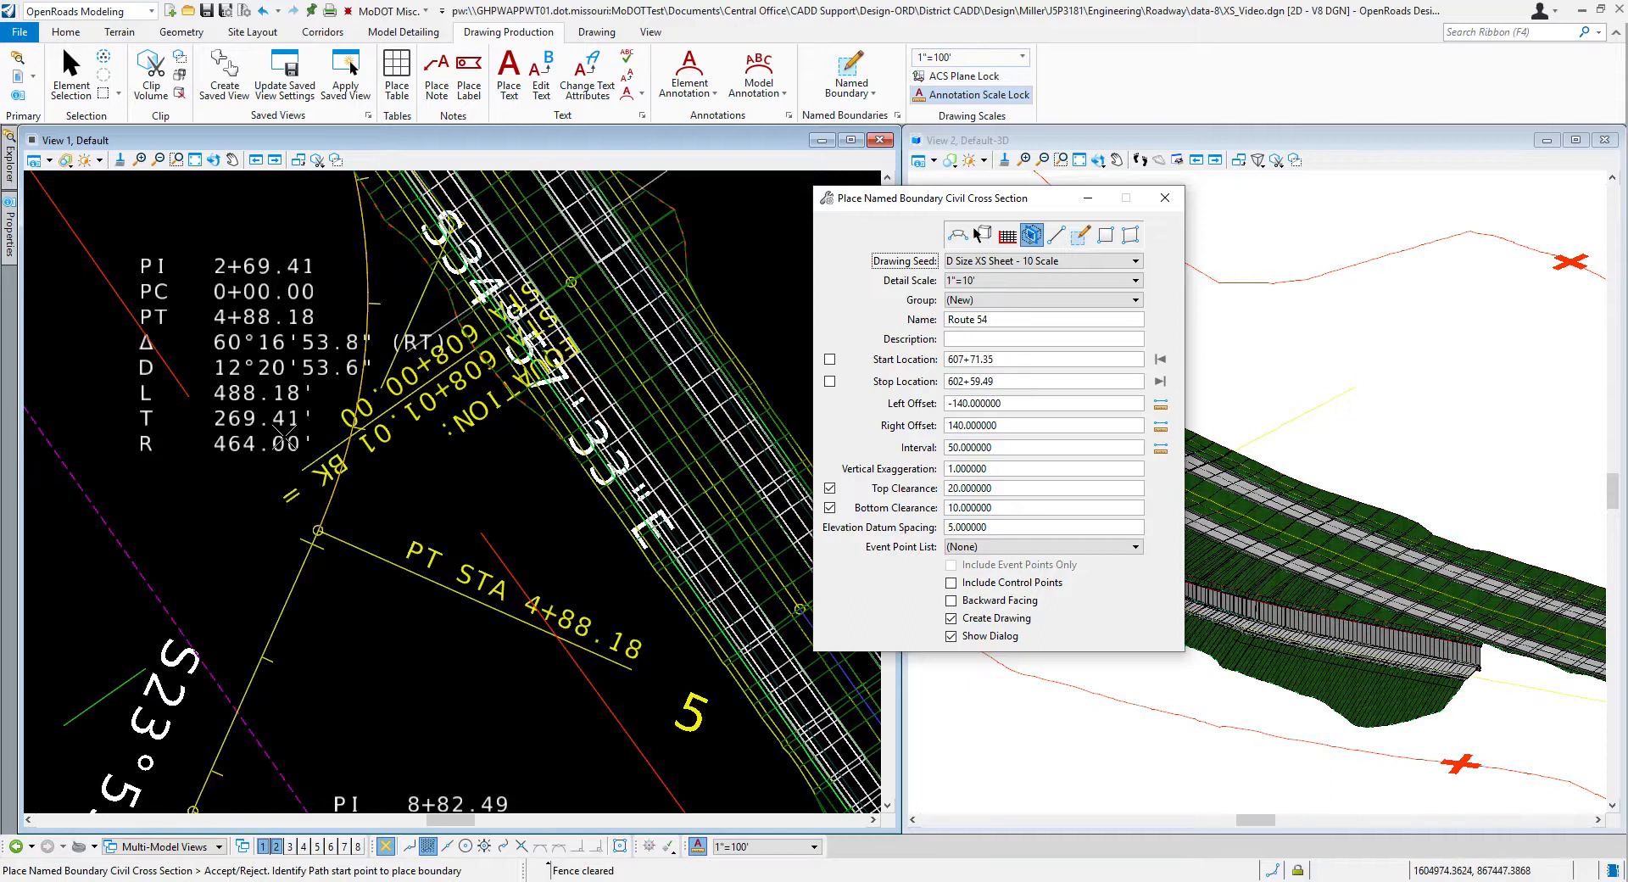
pyautogui.scroll(-2, 244, 410)
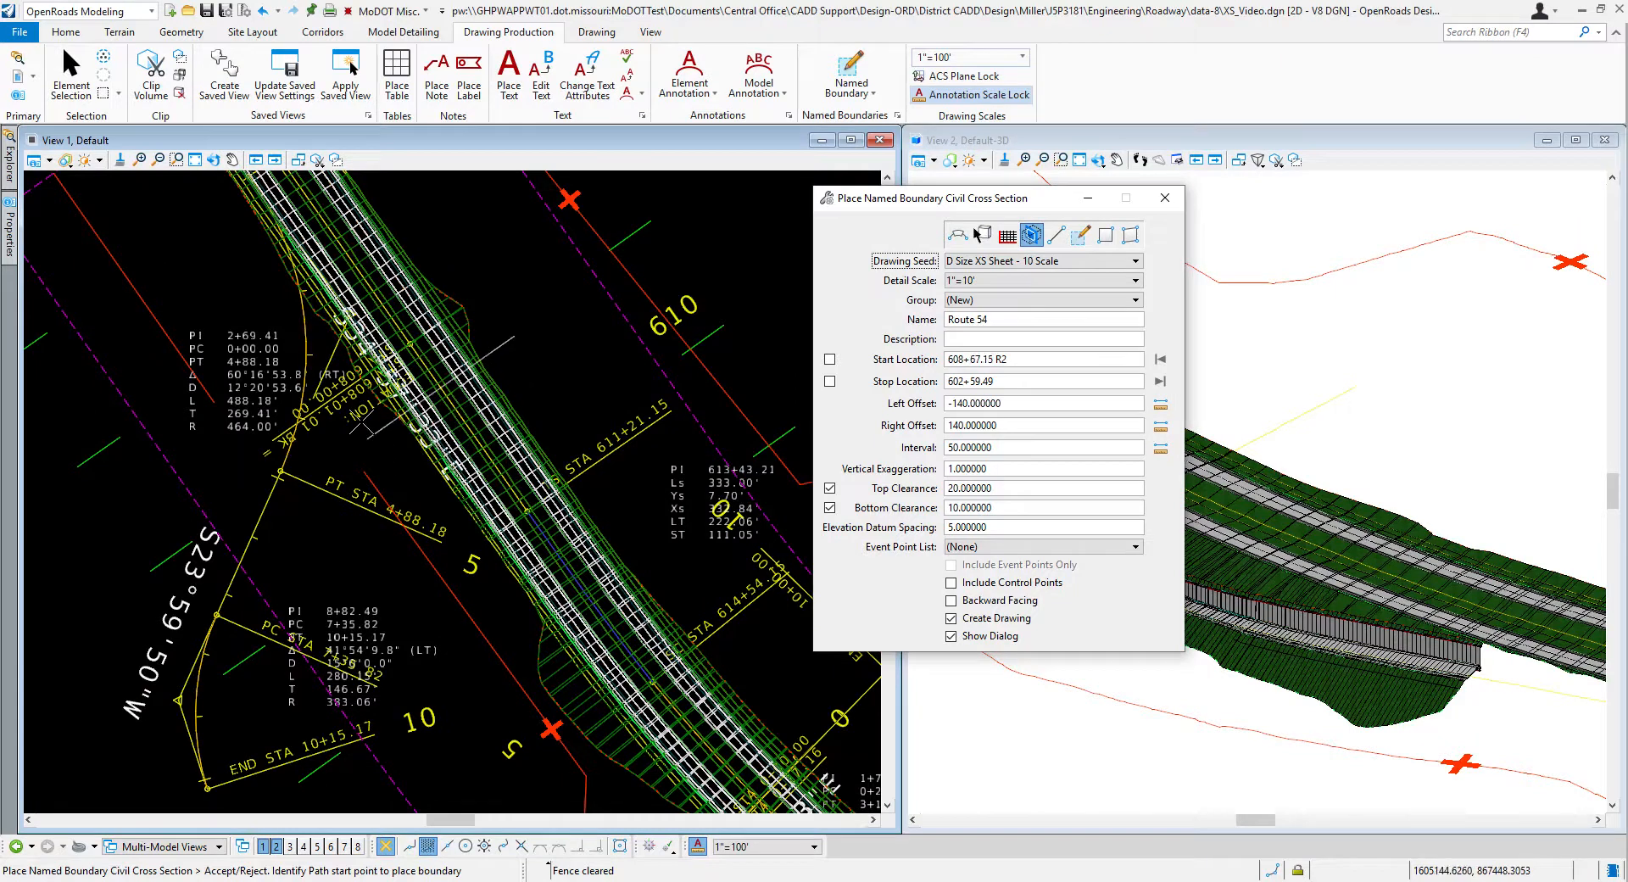
pyautogui.scroll(-2, 432, 387)
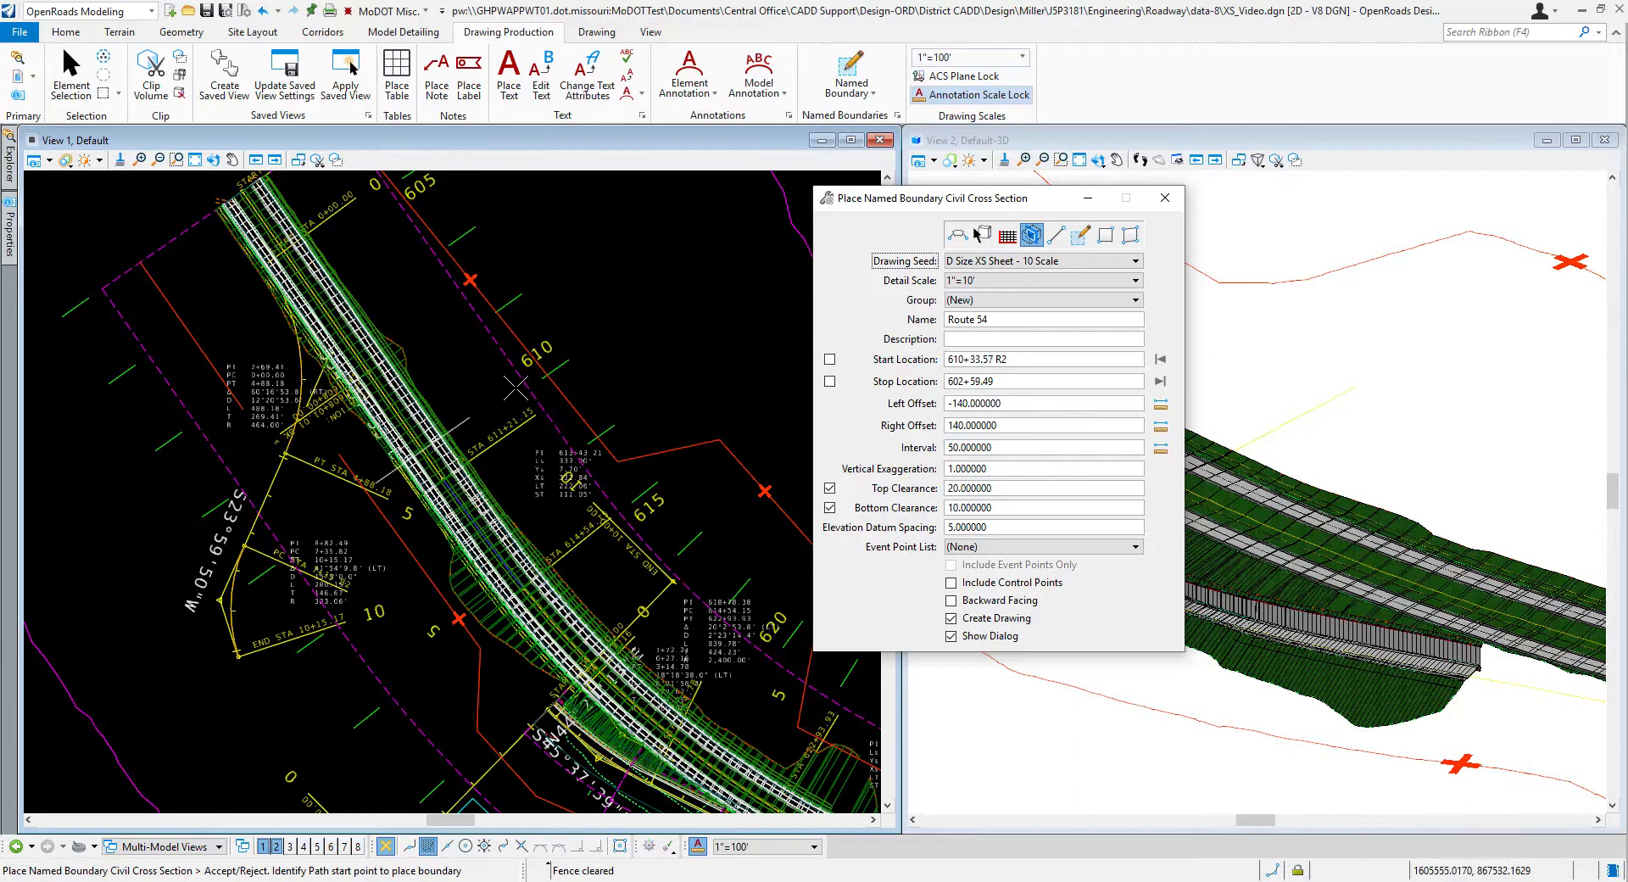
# Step: Set the start location of the cross-section boundaries to 610+00 R2 and accept it in the plan view
pyautogui.click(1034, 359)
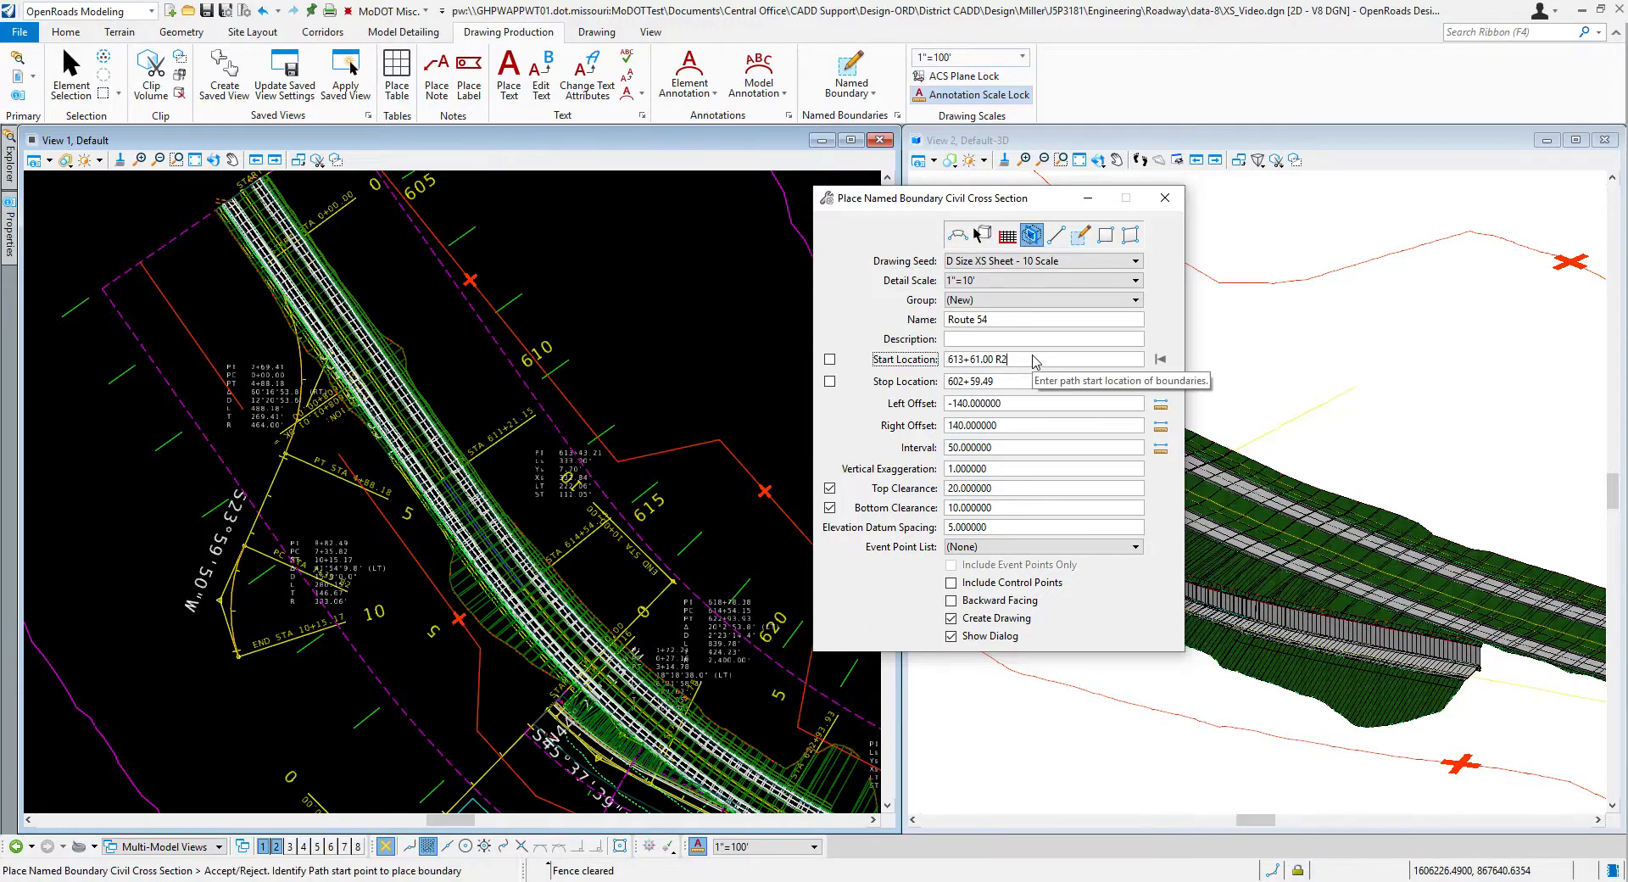
pyautogui.moveTo(1026, 360); pyautogui.dragTo(953, 361)
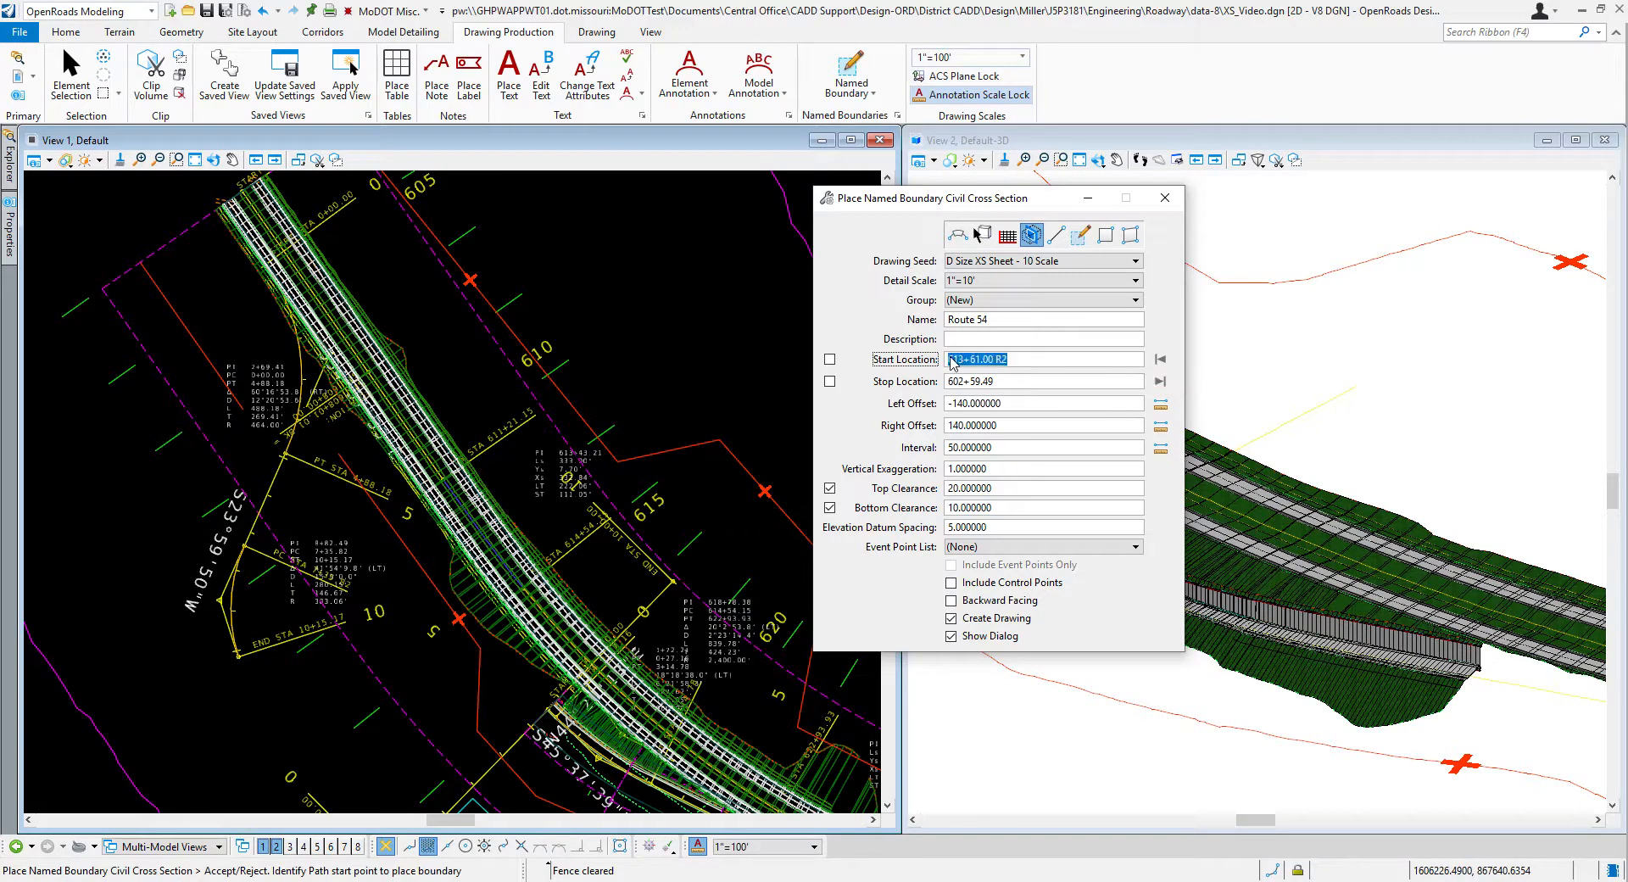
pyautogui.write('6')
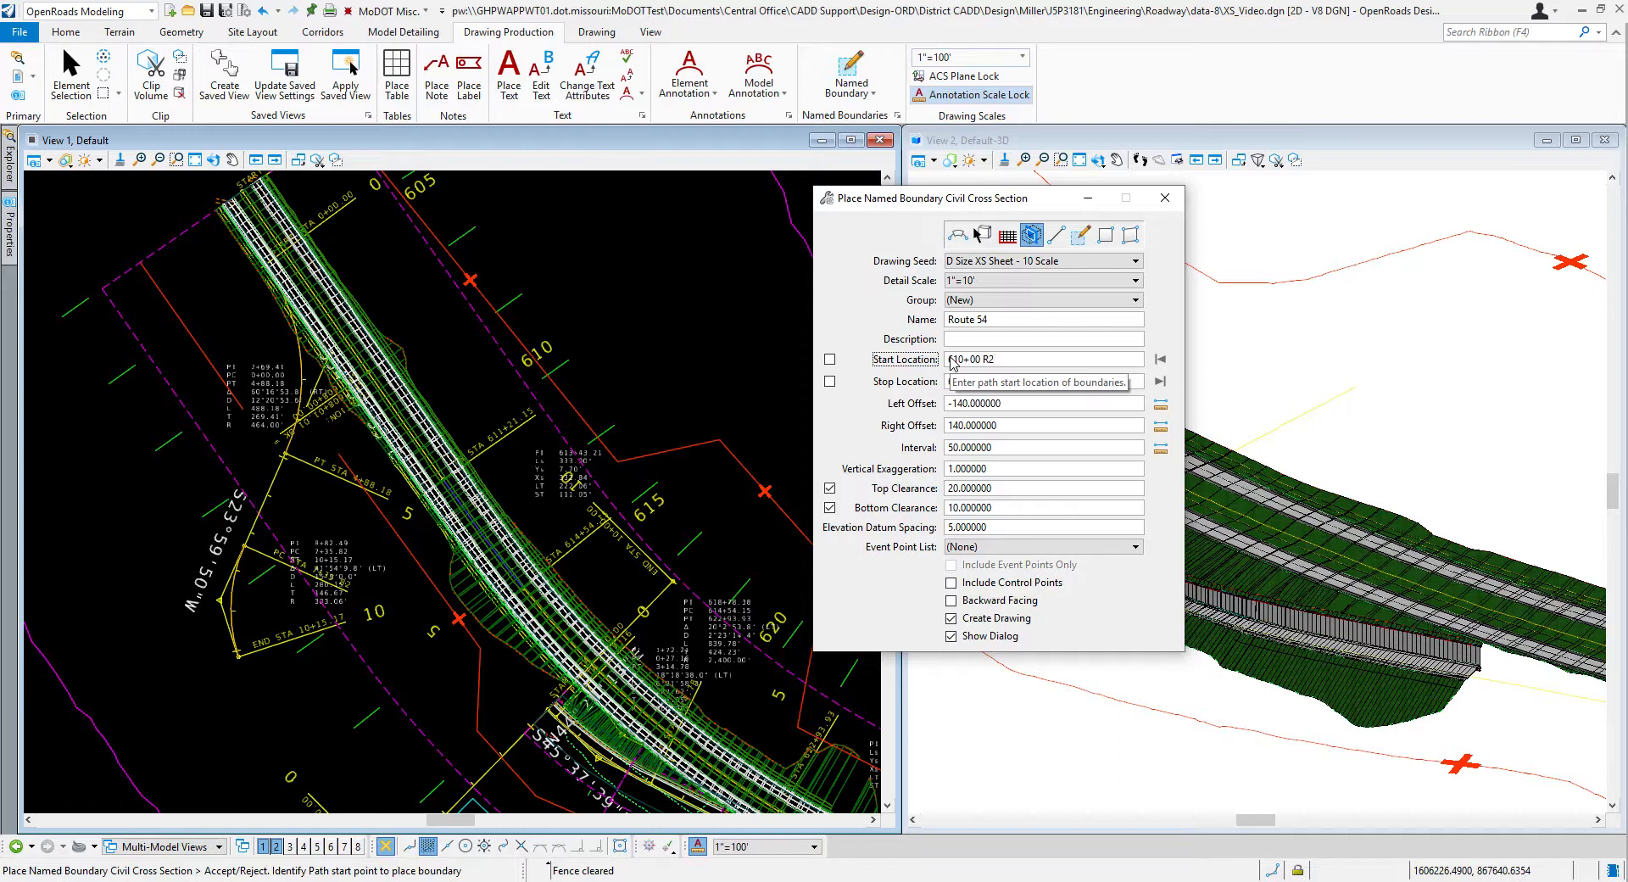
pyautogui.write('10+00 R2')
pyautogui.press('Tab')
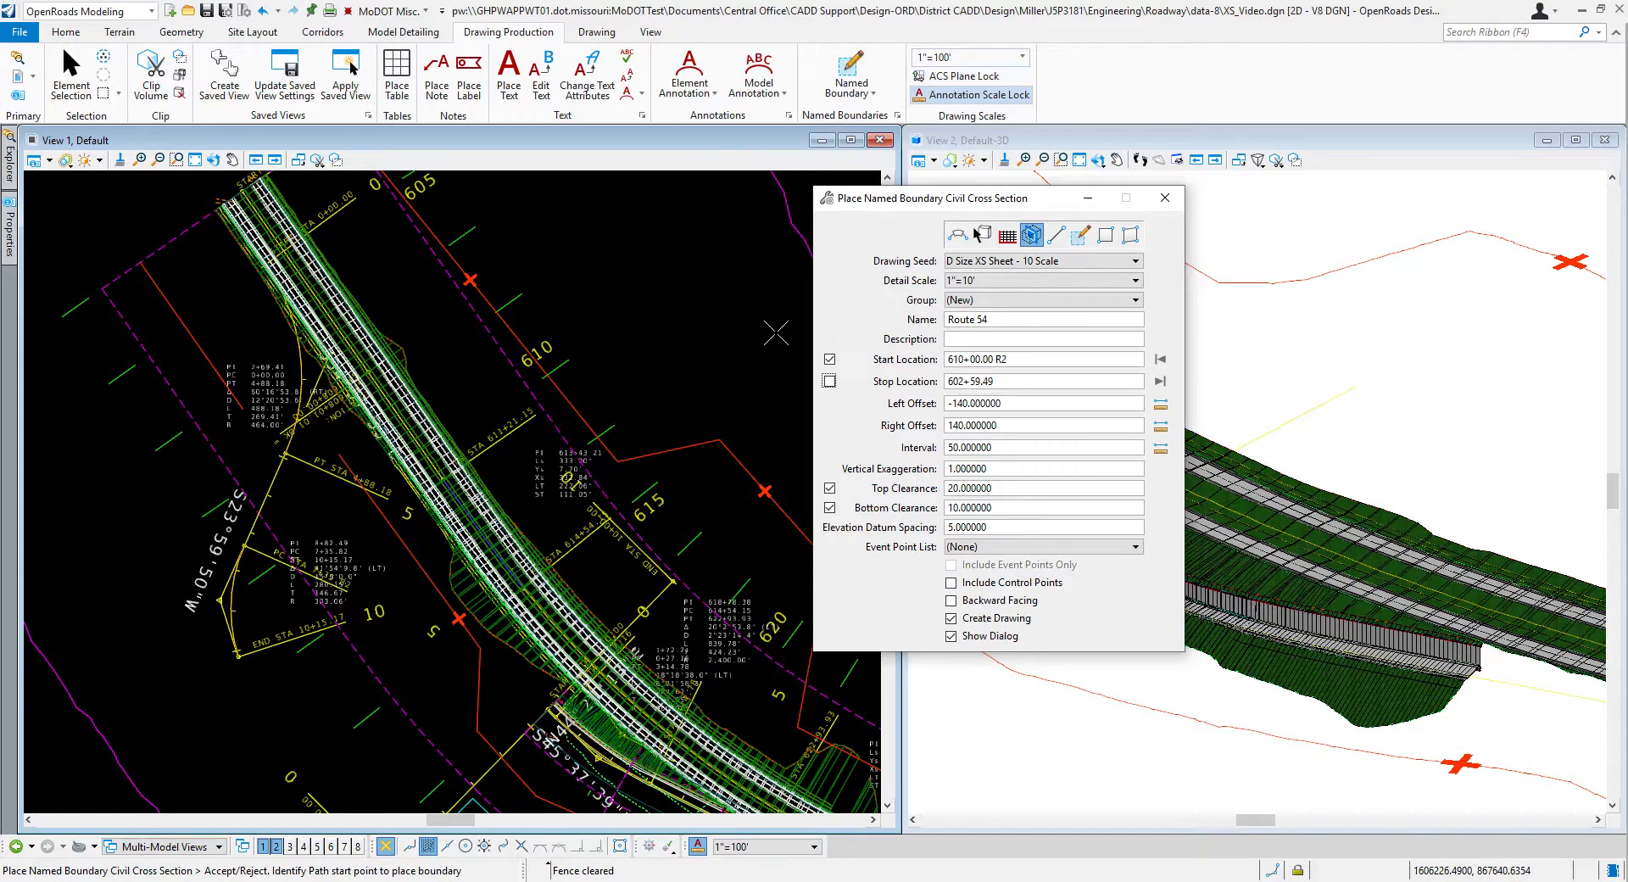
pyautogui.click(612, 289)
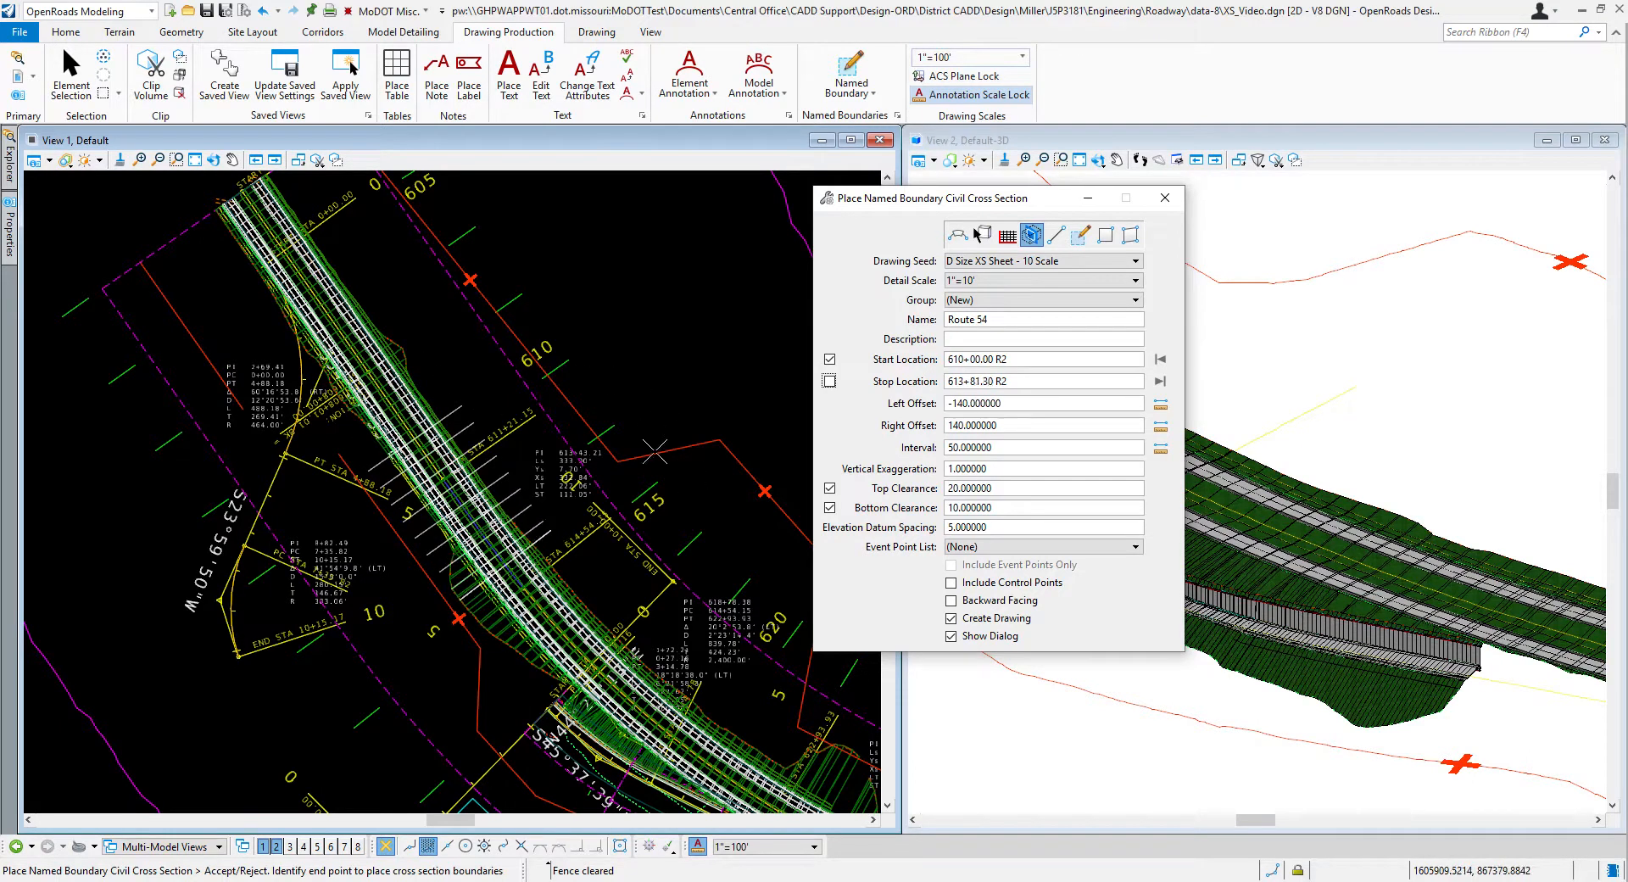
# Step: Set the stop location of the cross-section boundaries to 620+00 R2 and accept it in the plan view
pyautogui.scroll(-1, 421, 359)
pyautogui.scroll(1, 538, 462)
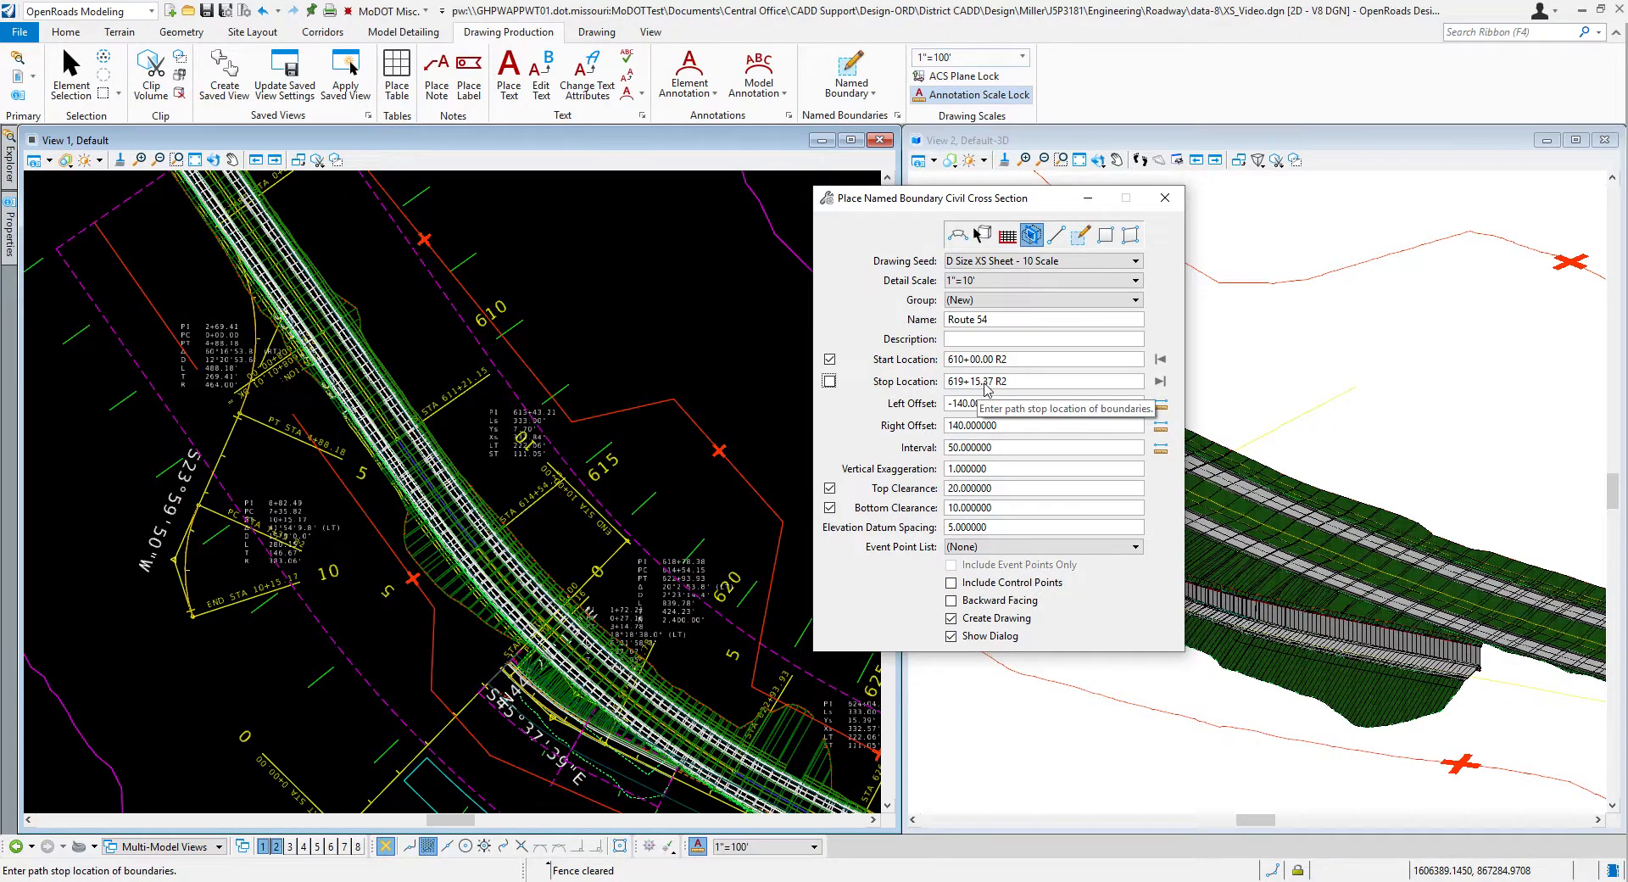
pyautogui.click(1018, 383)
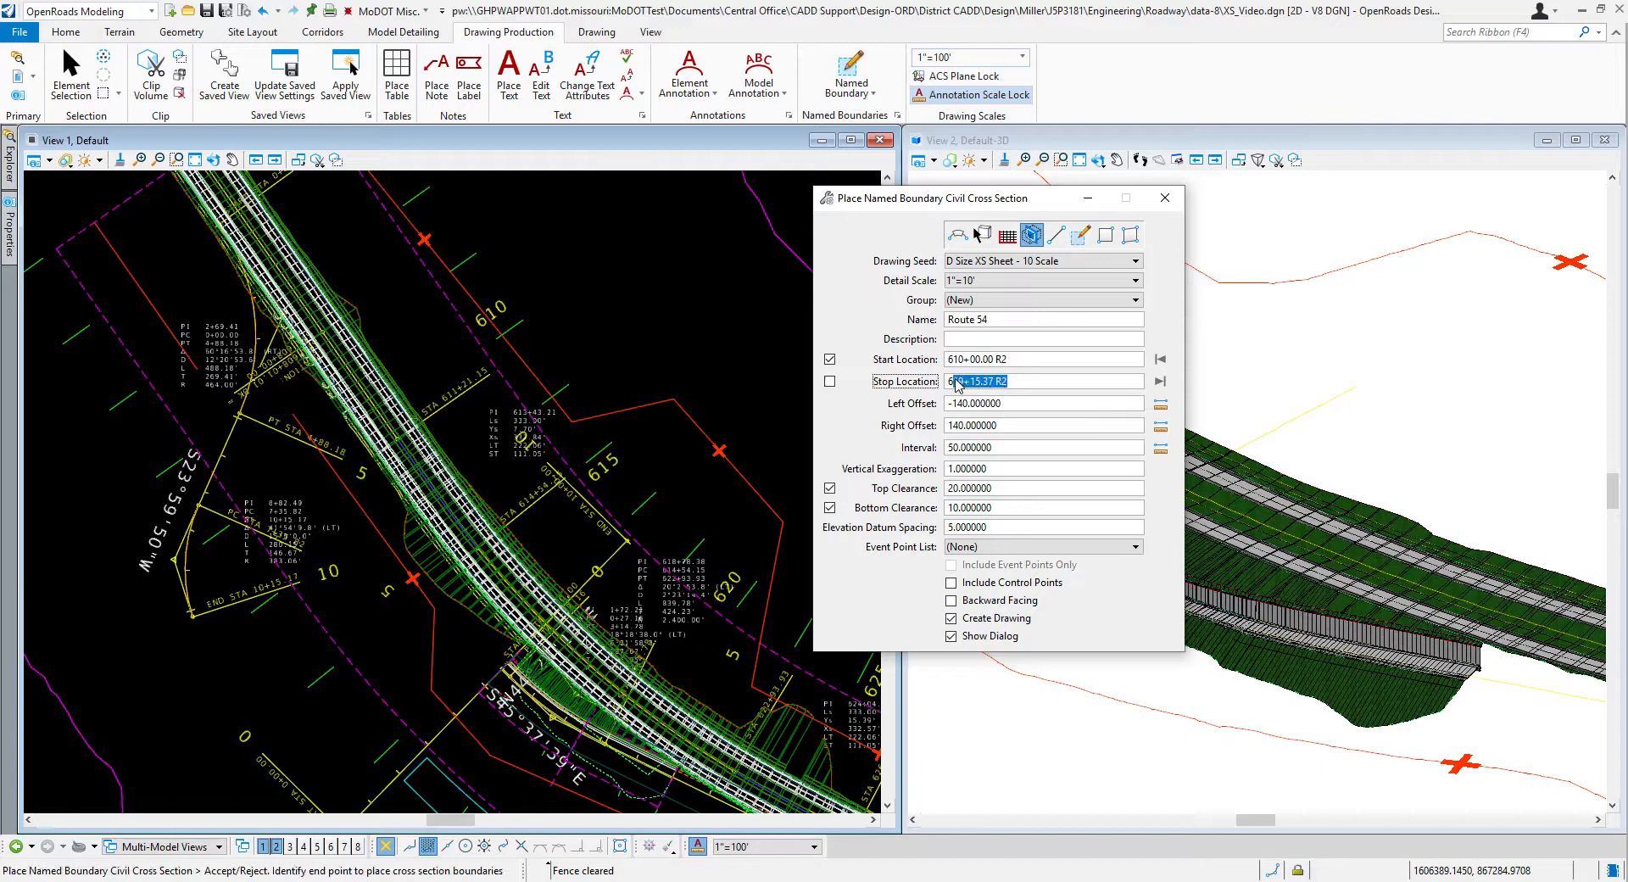
pyautogui.write('1')
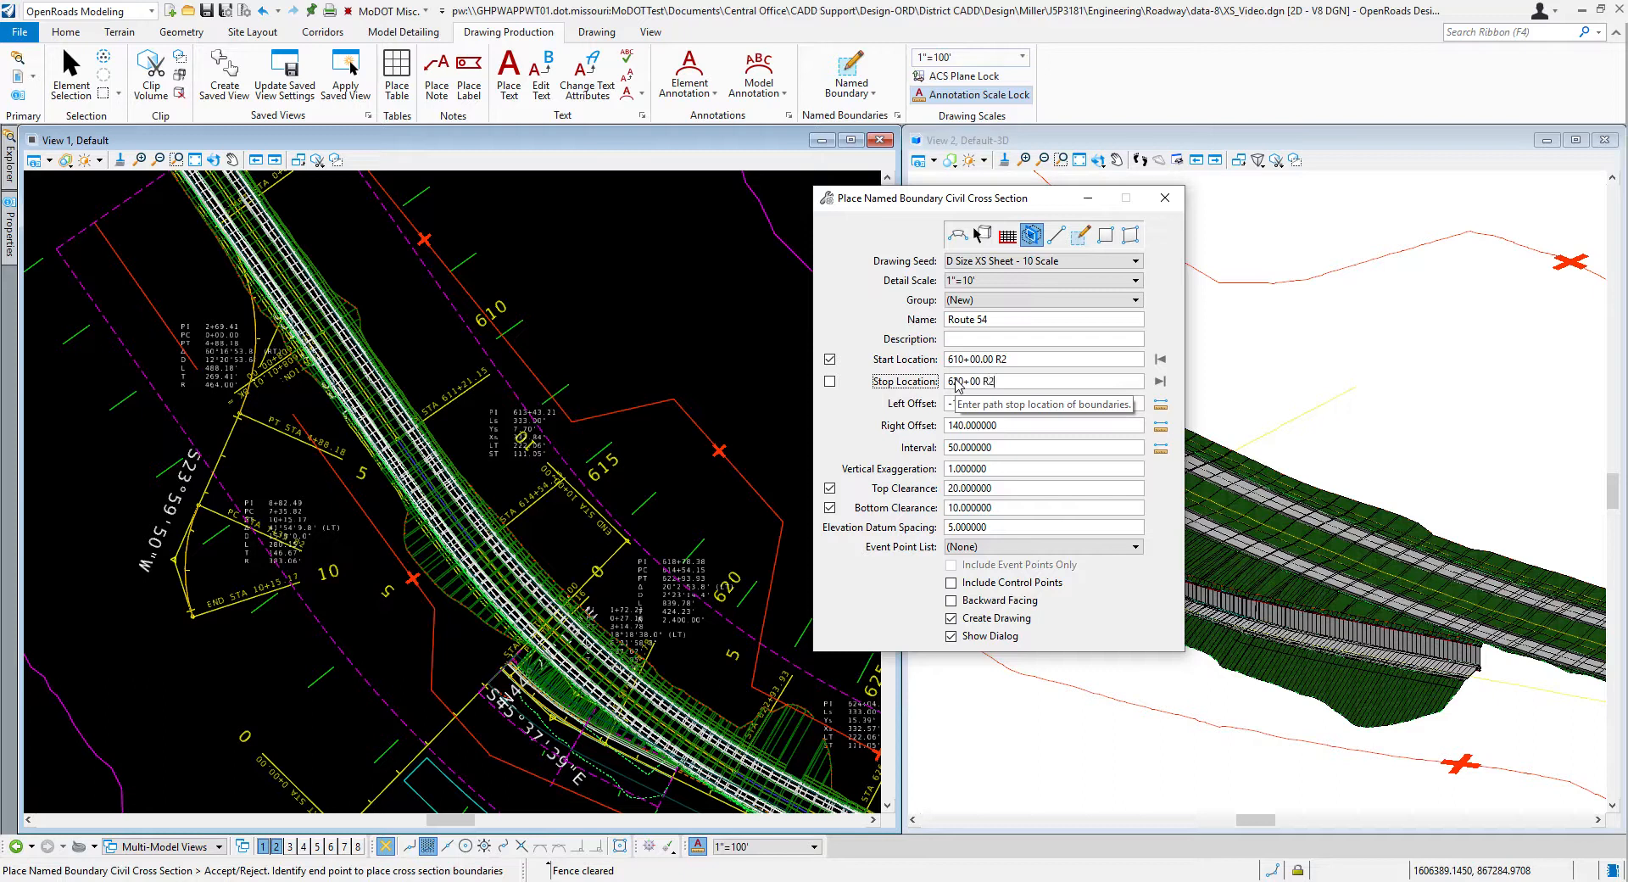
pyautogui.write('0+00 R2')
pyautogui.press('Tab')
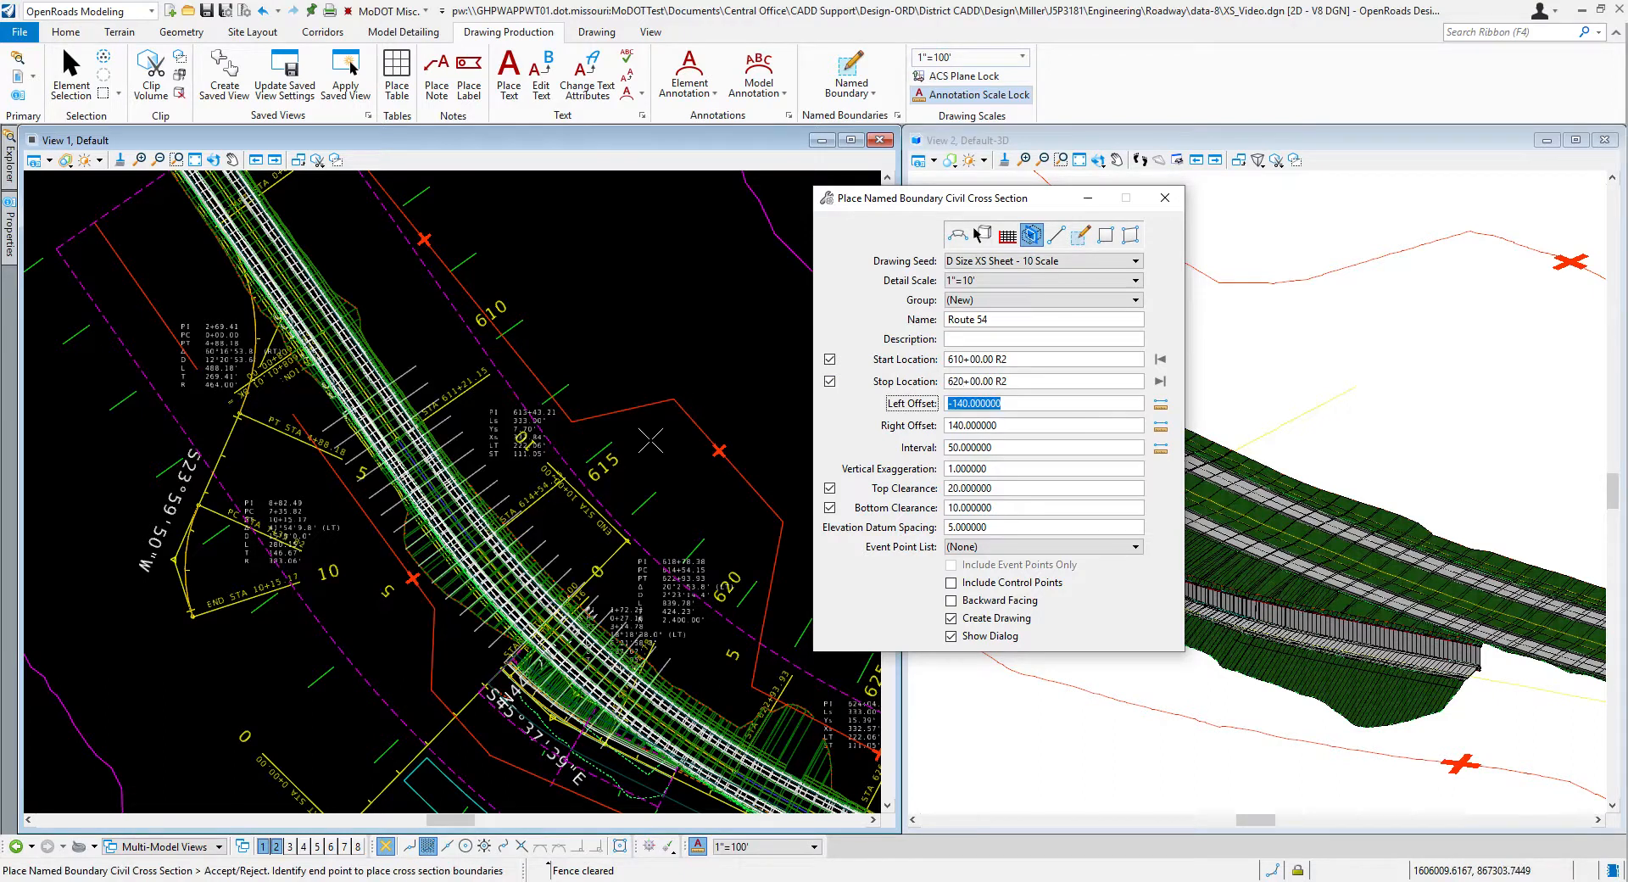
pyautogui.click(646, 440)
# Step: Set the interval between the Route 54 cross-section boundaries to 100
pyautogui.scroll(-2, 390, 406)
pyautogui.scroll(2, 519, 559)
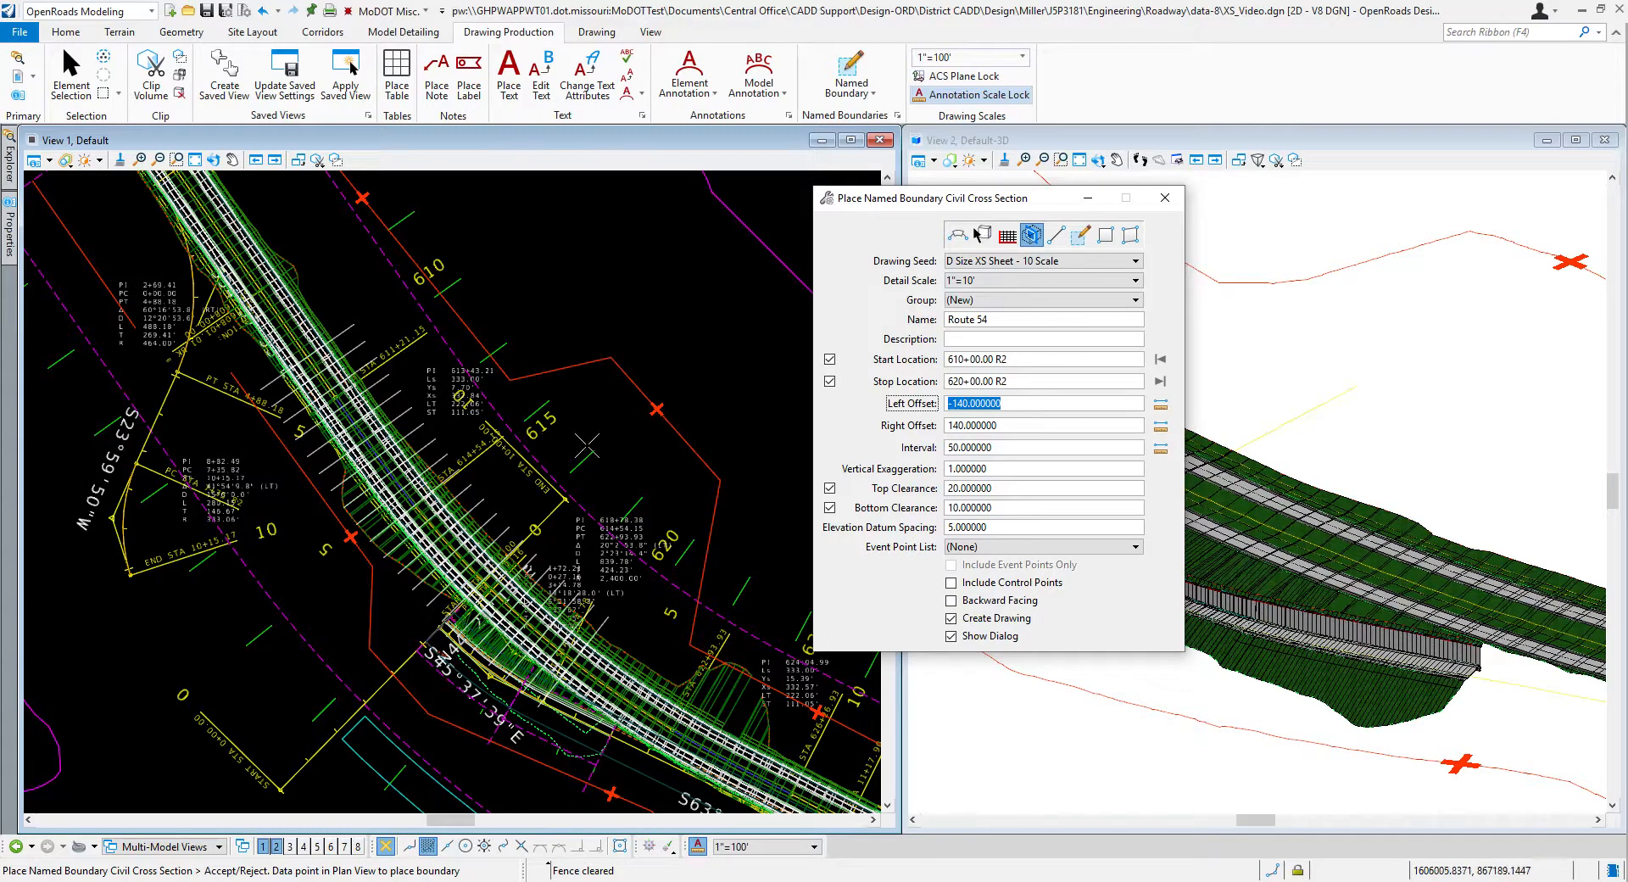
pyautogui.click(1024, 451)
pyautogui.doubleClick(1024, 451)
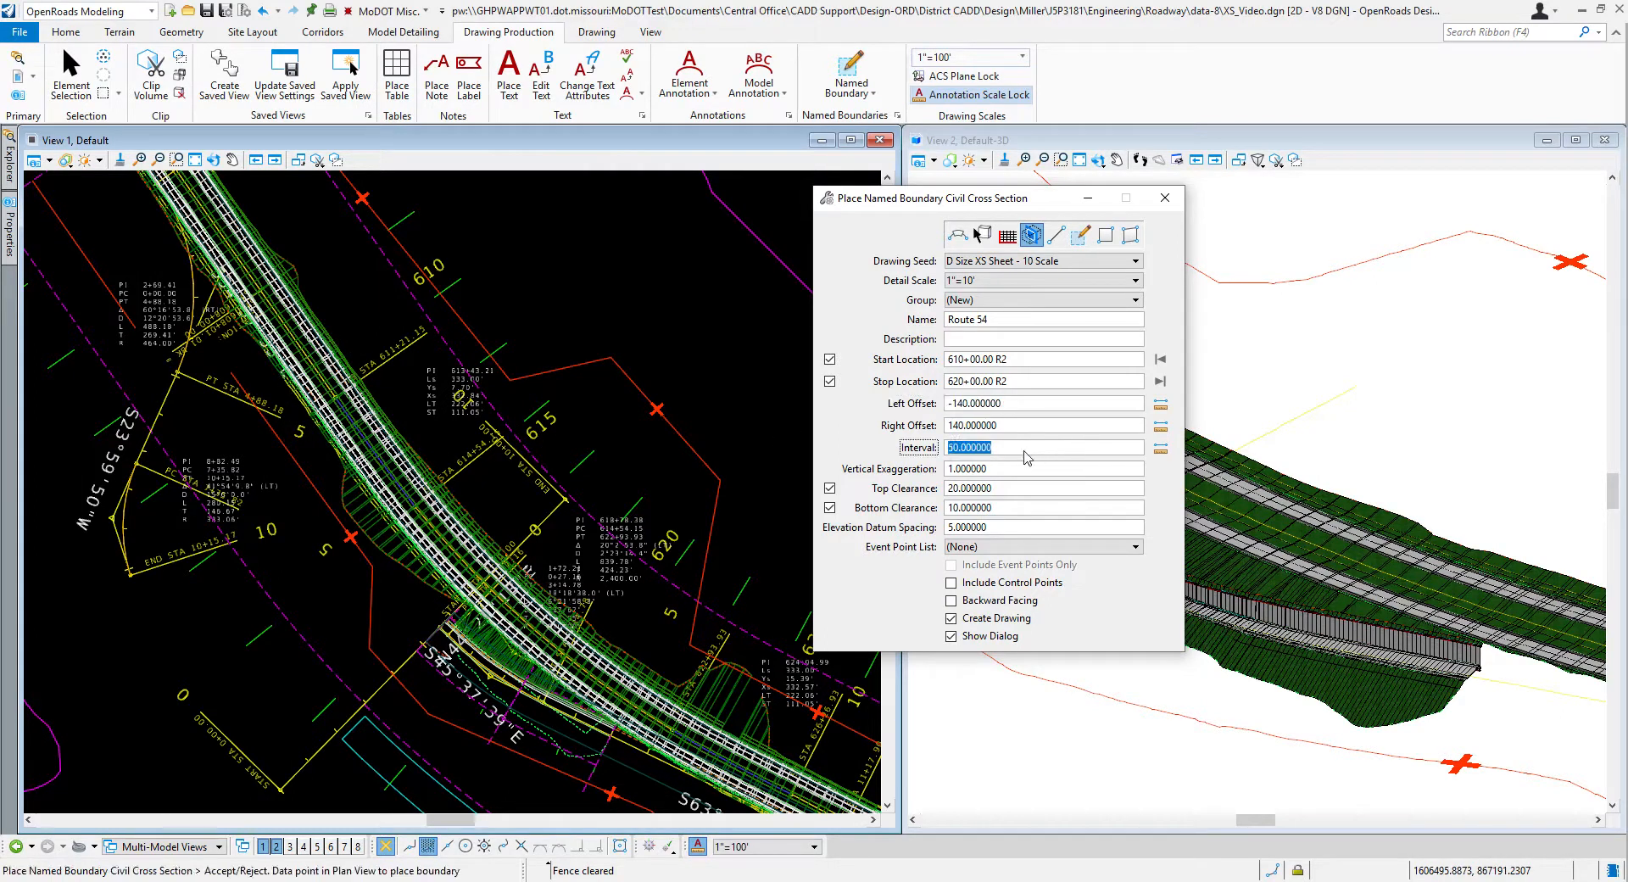
pyautogui.write('100')
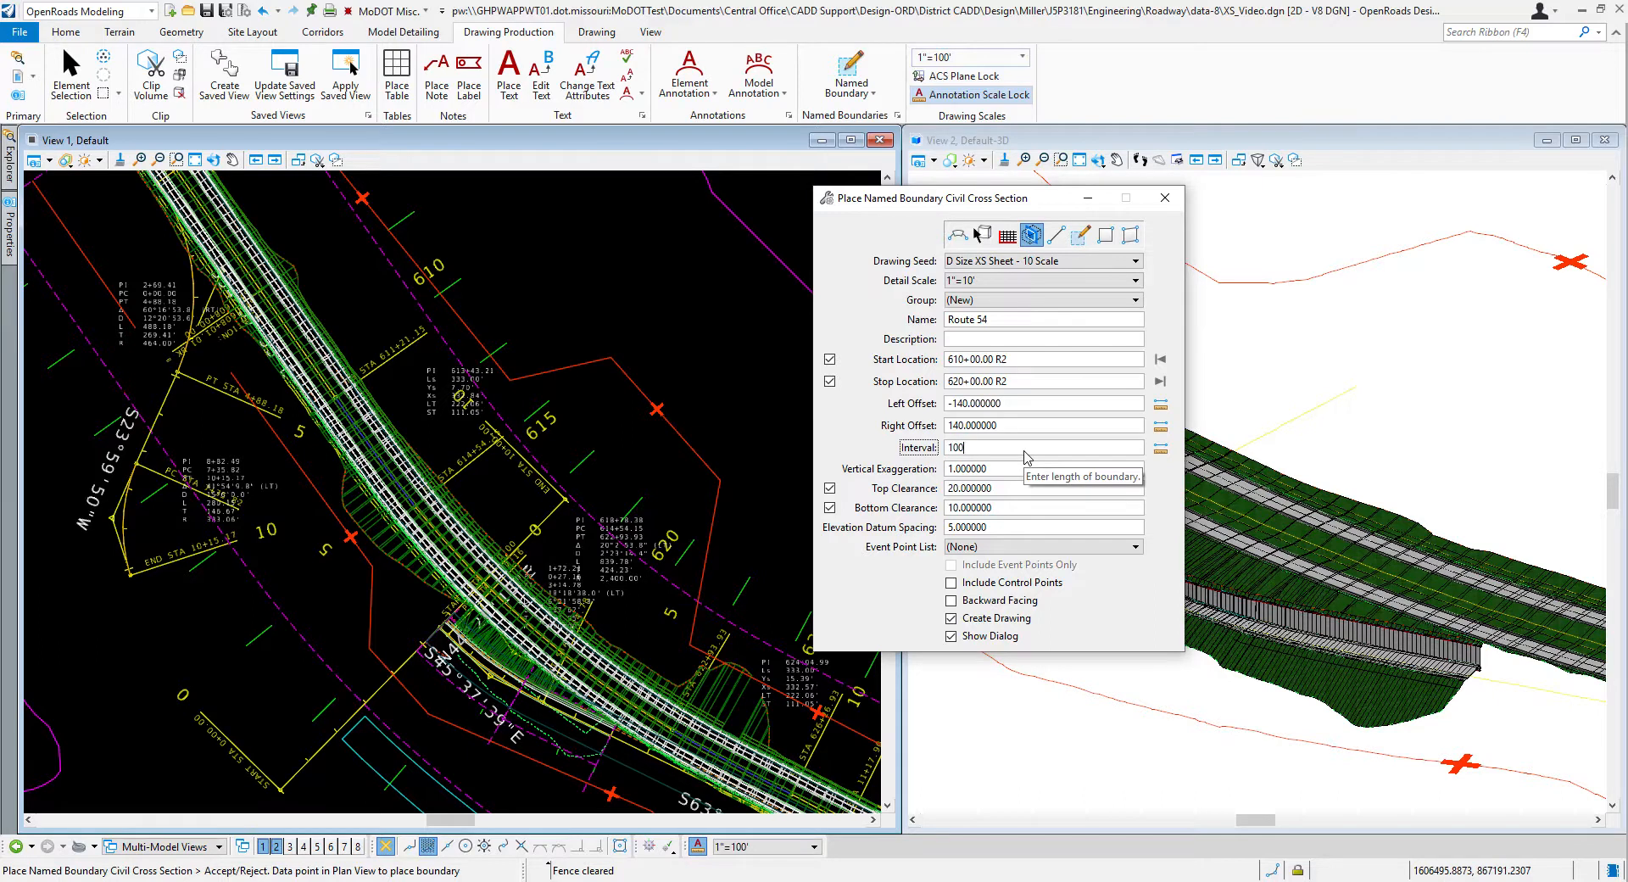
pyautogui.press('Tab')
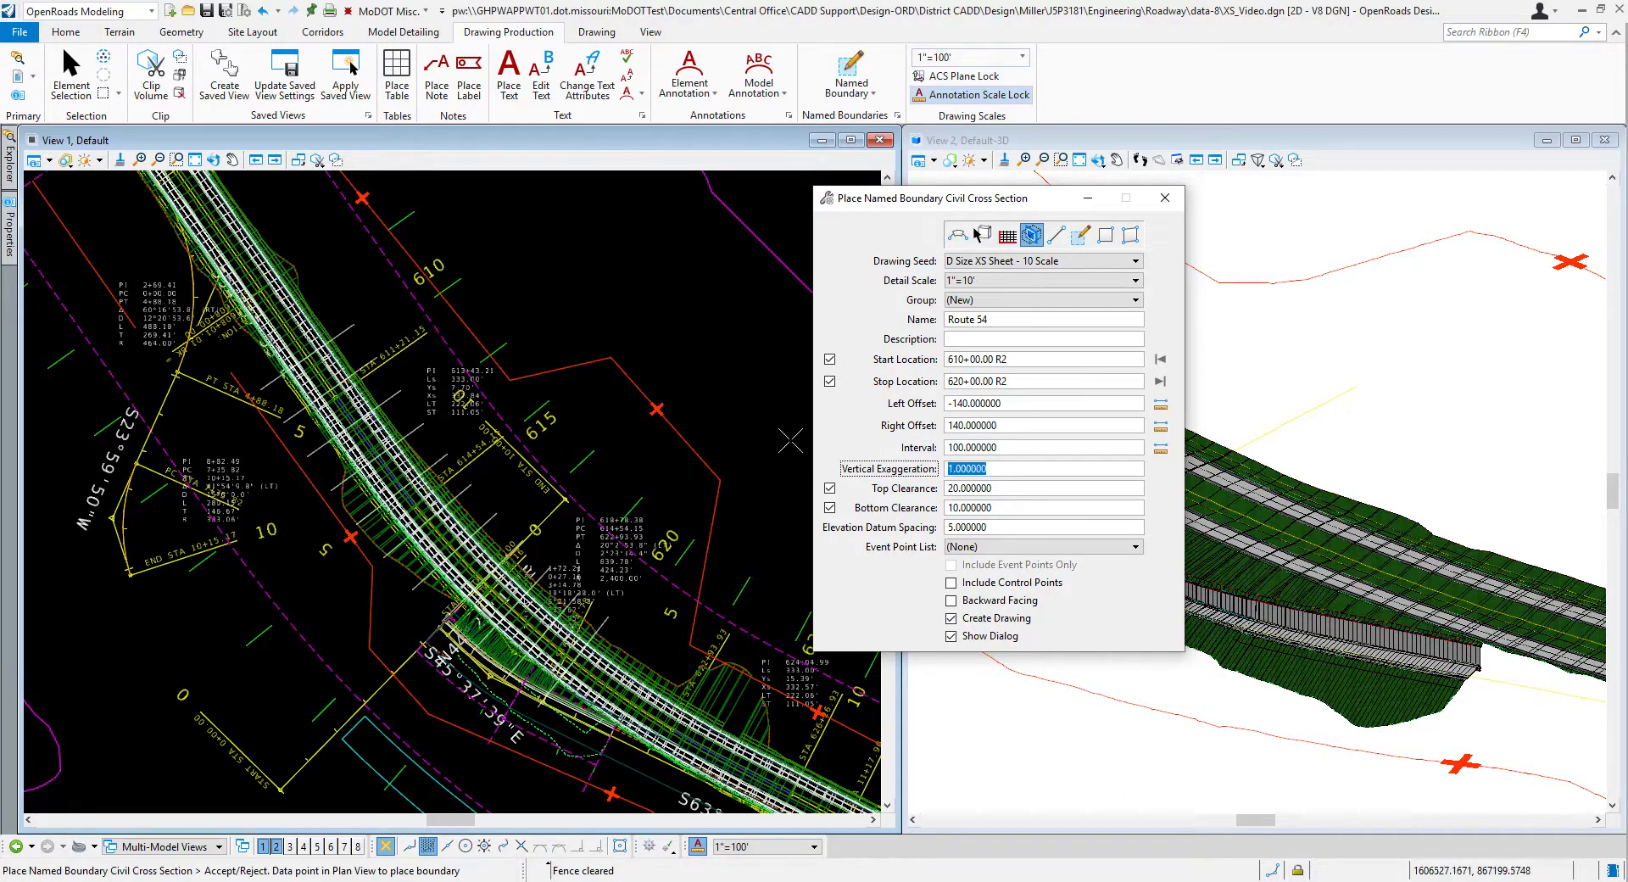
# Step: Place the Route 54 cross-section boundaries in plan and create their drawings and sheets with the XS Annotation with Grid annotation group
pyautogui.scroll(2, 388, 358)
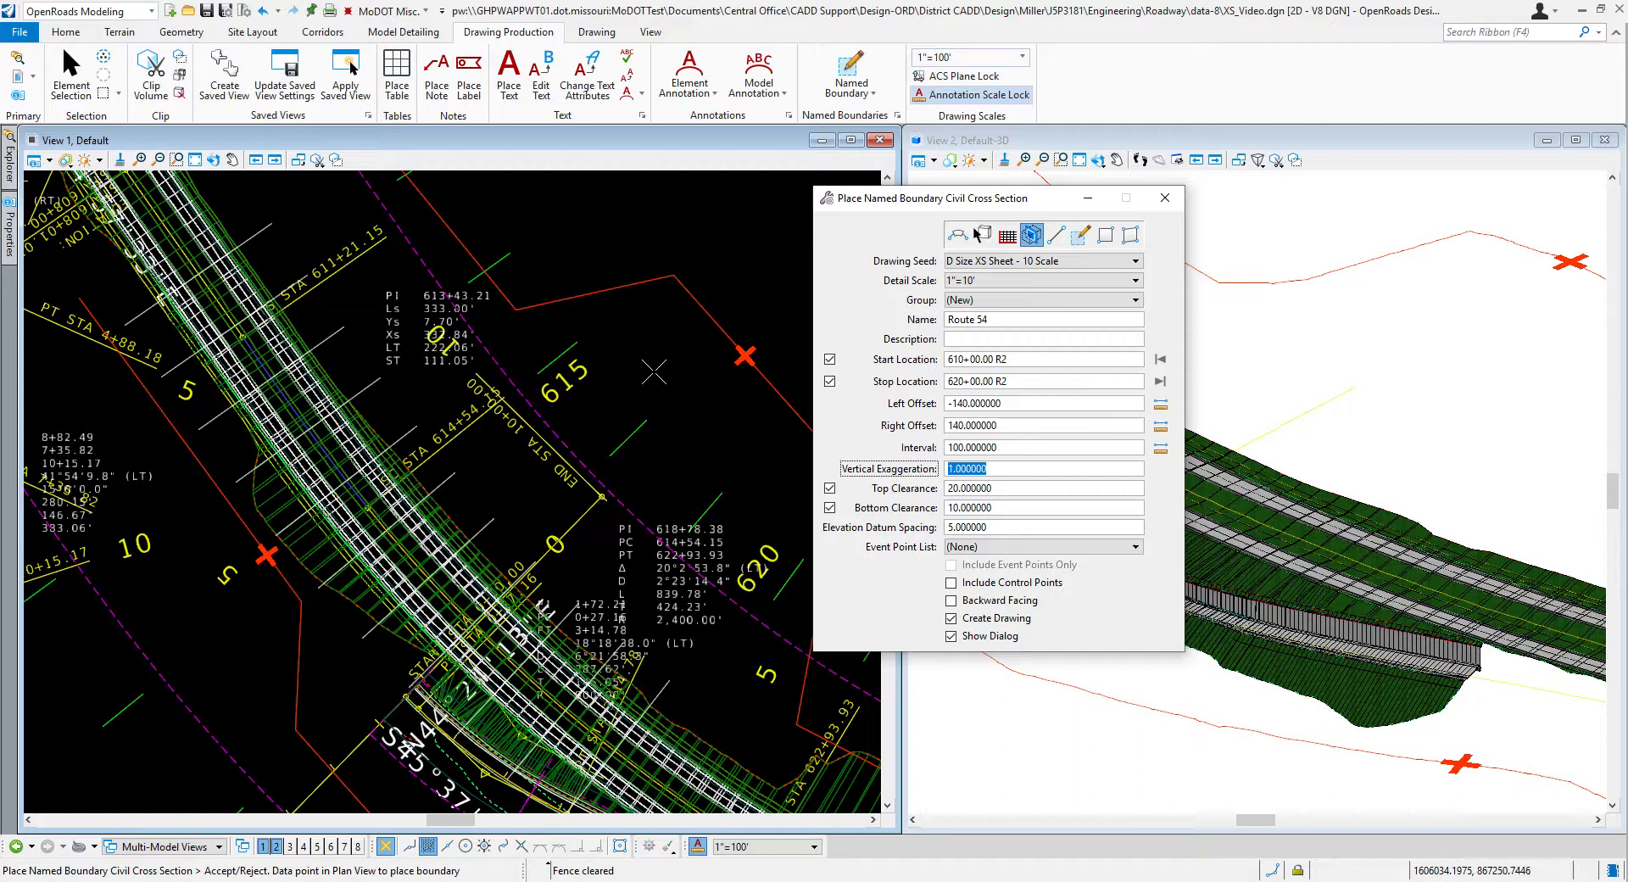
pyautogui.click(656, 381)
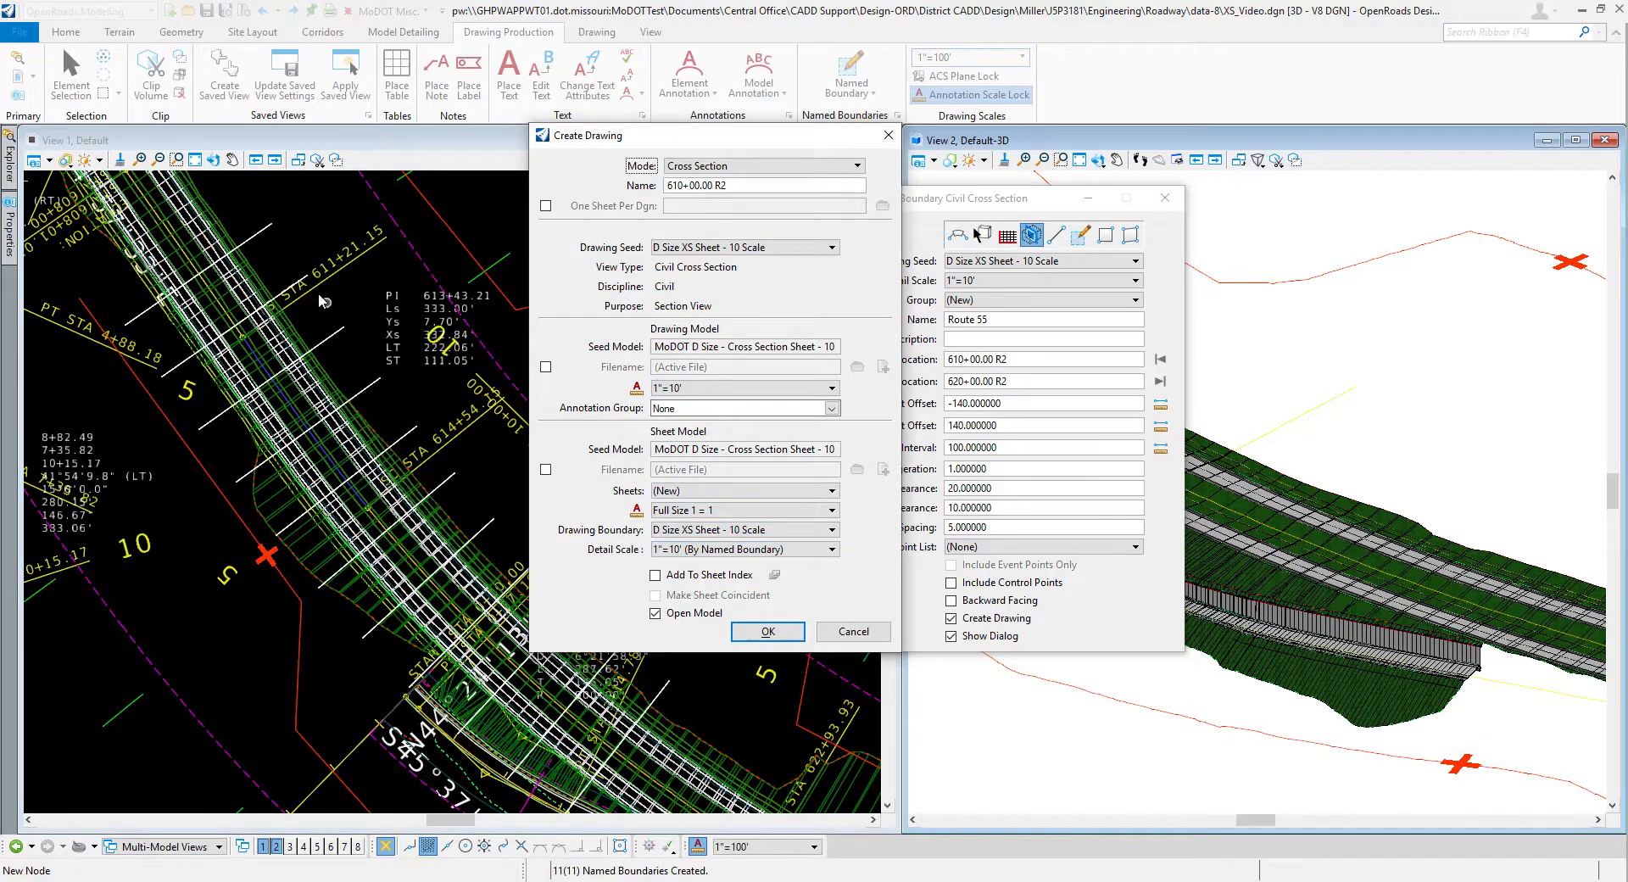
pyautogui.moveTo(688, 135)
pyautogui.mouseDown()
pyautogui.moveTo(785, 135)
pyautogui.moveTo(657, 152)
pyautogui.mouseUp()
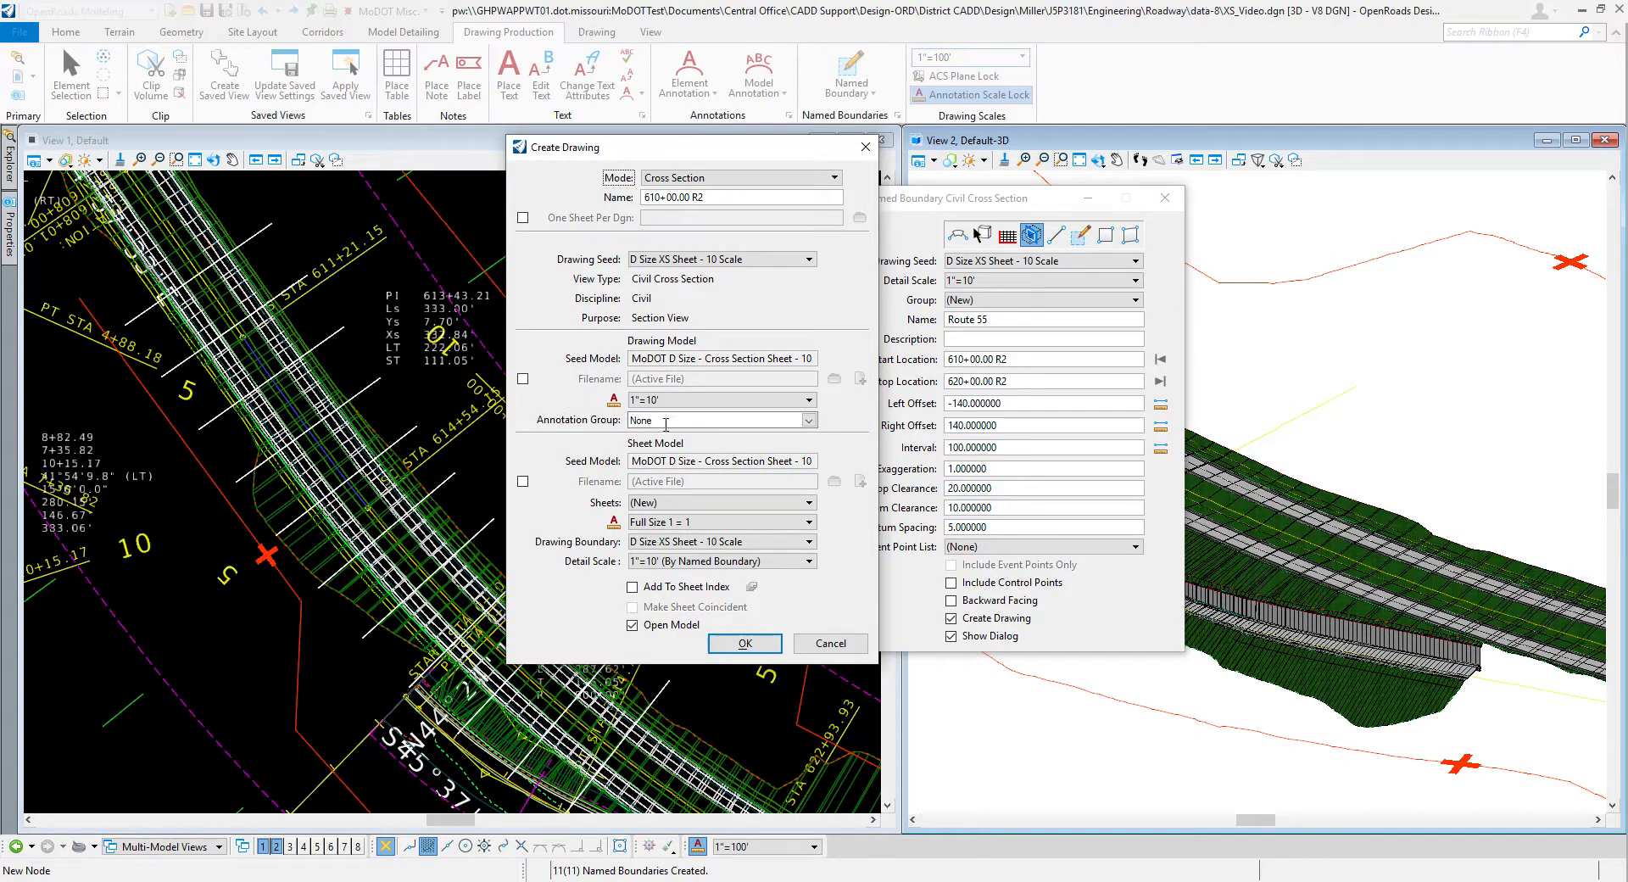
pyautogui.click(809, 420)
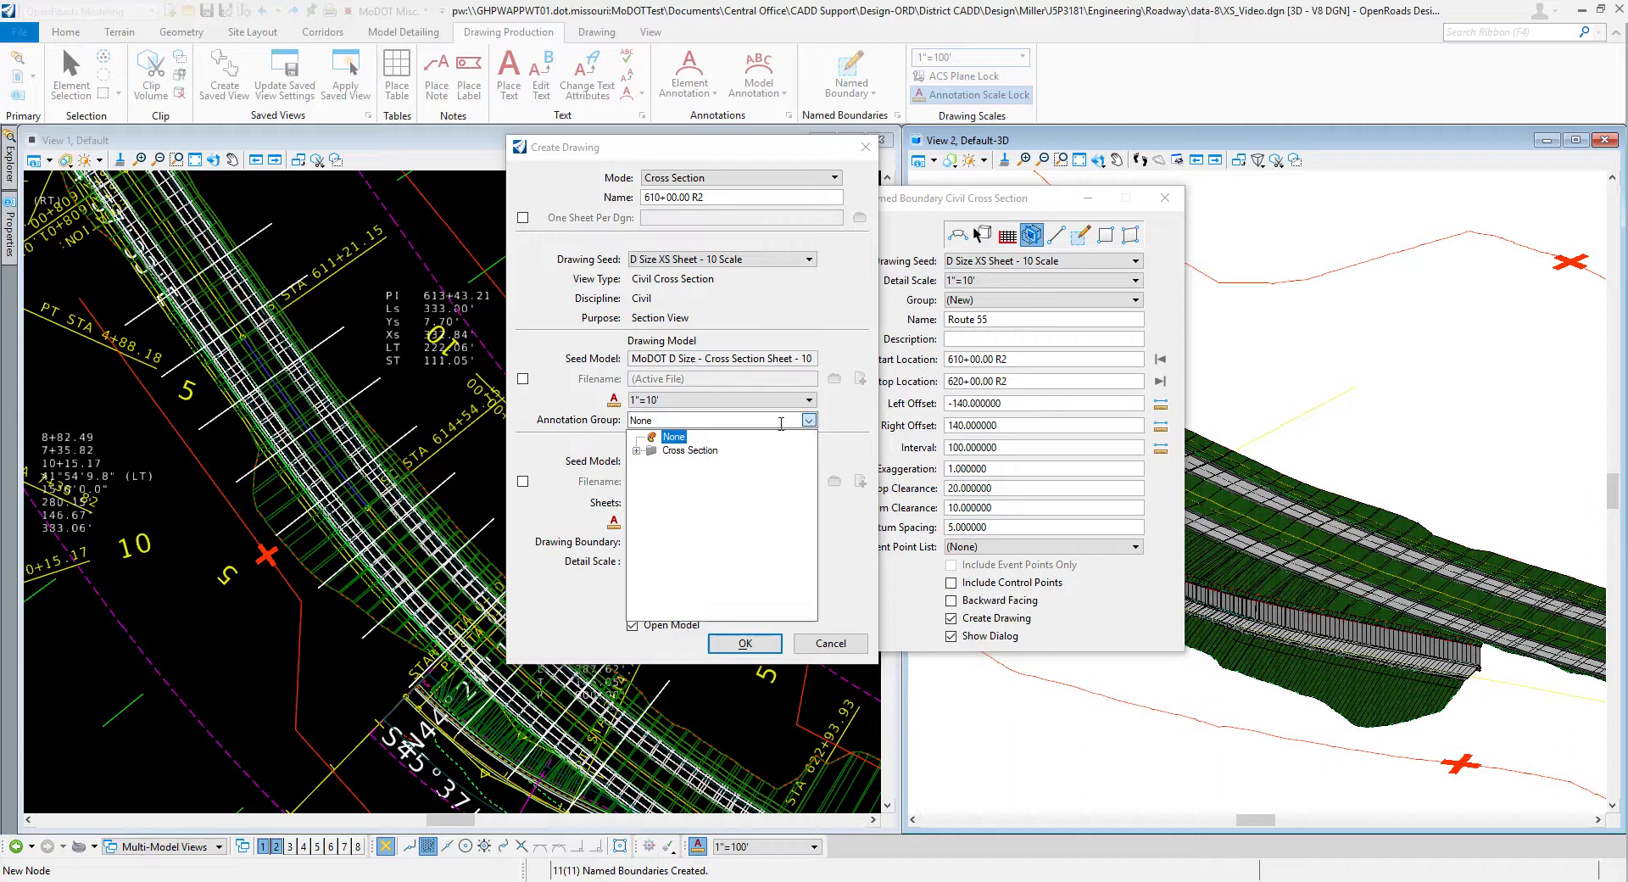
pyautogui.click(636, 451)
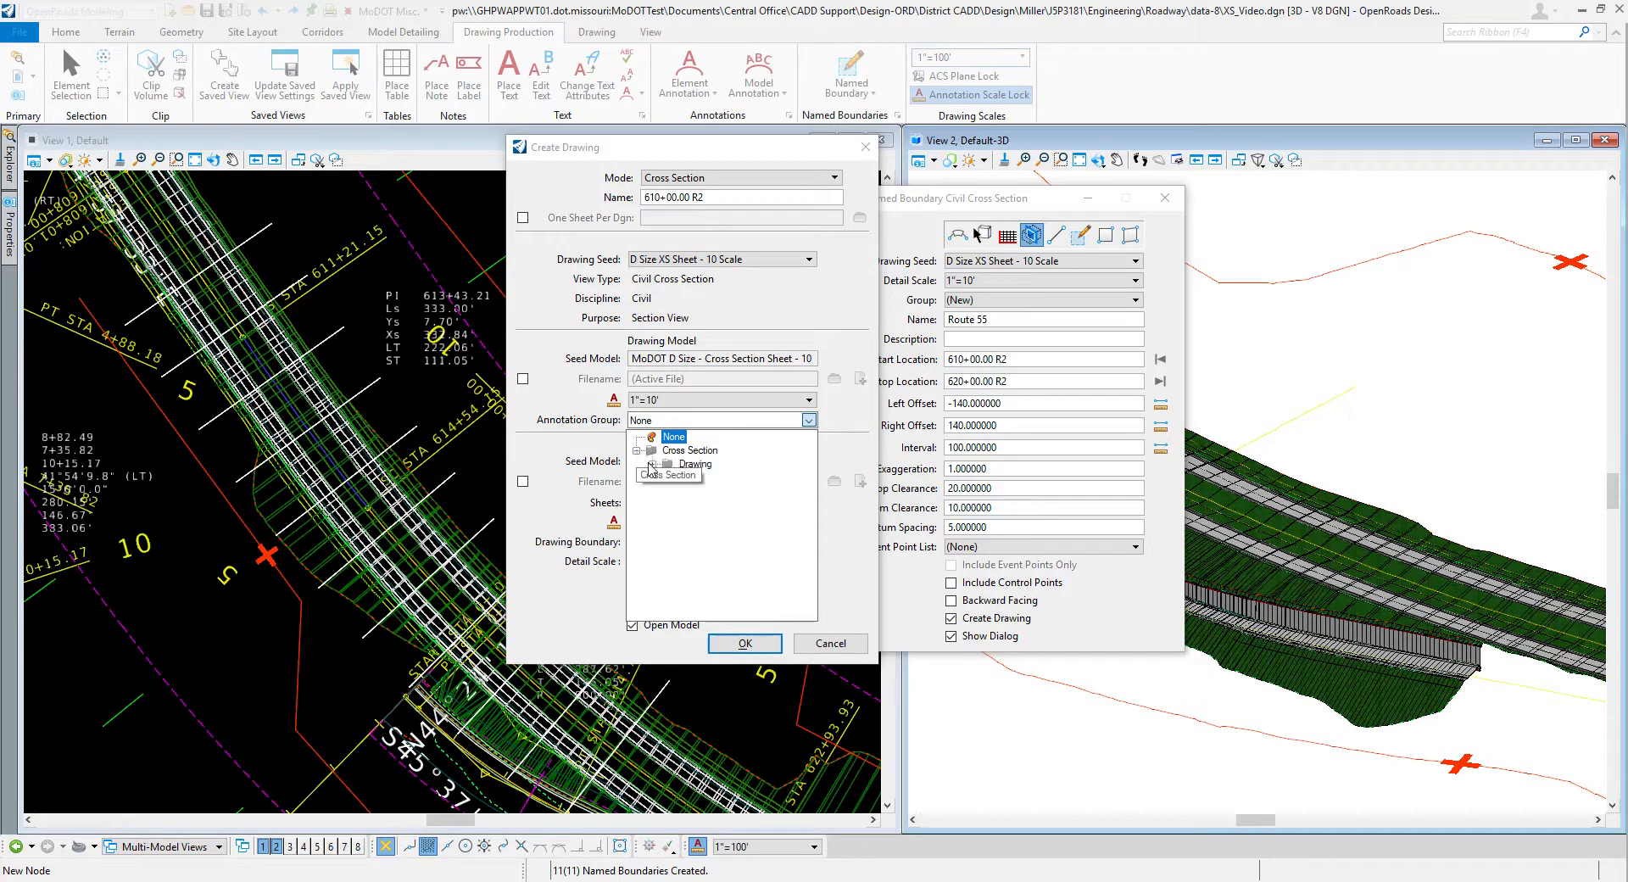
pyautogui.click(652, 464)
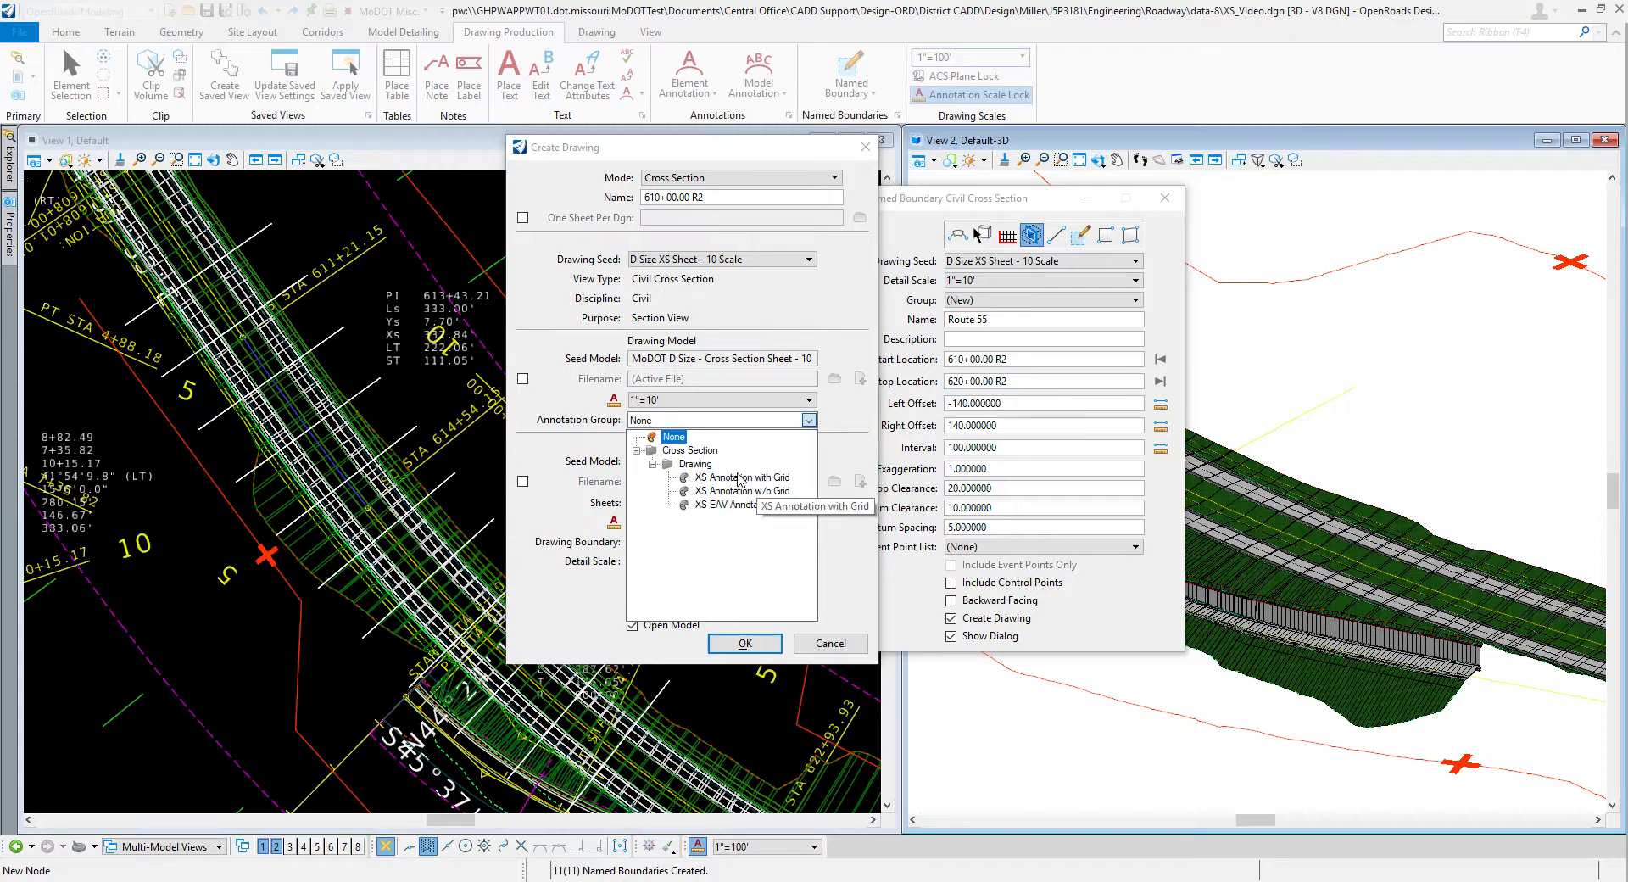
pyautogui.click(731, 479)
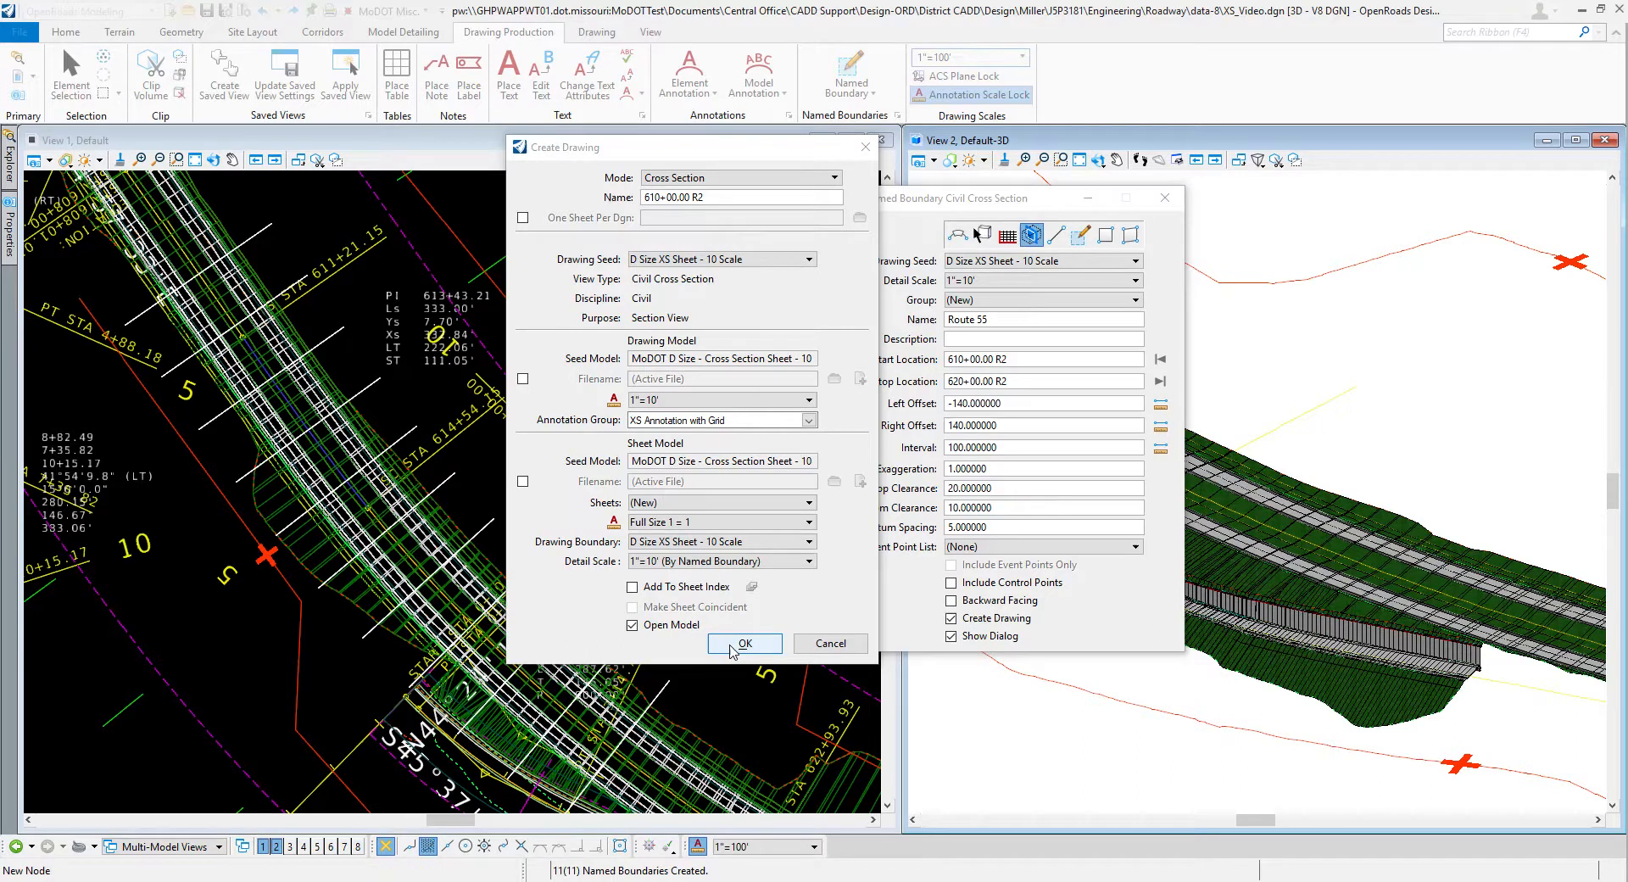
pyautogui.click(729, 643)
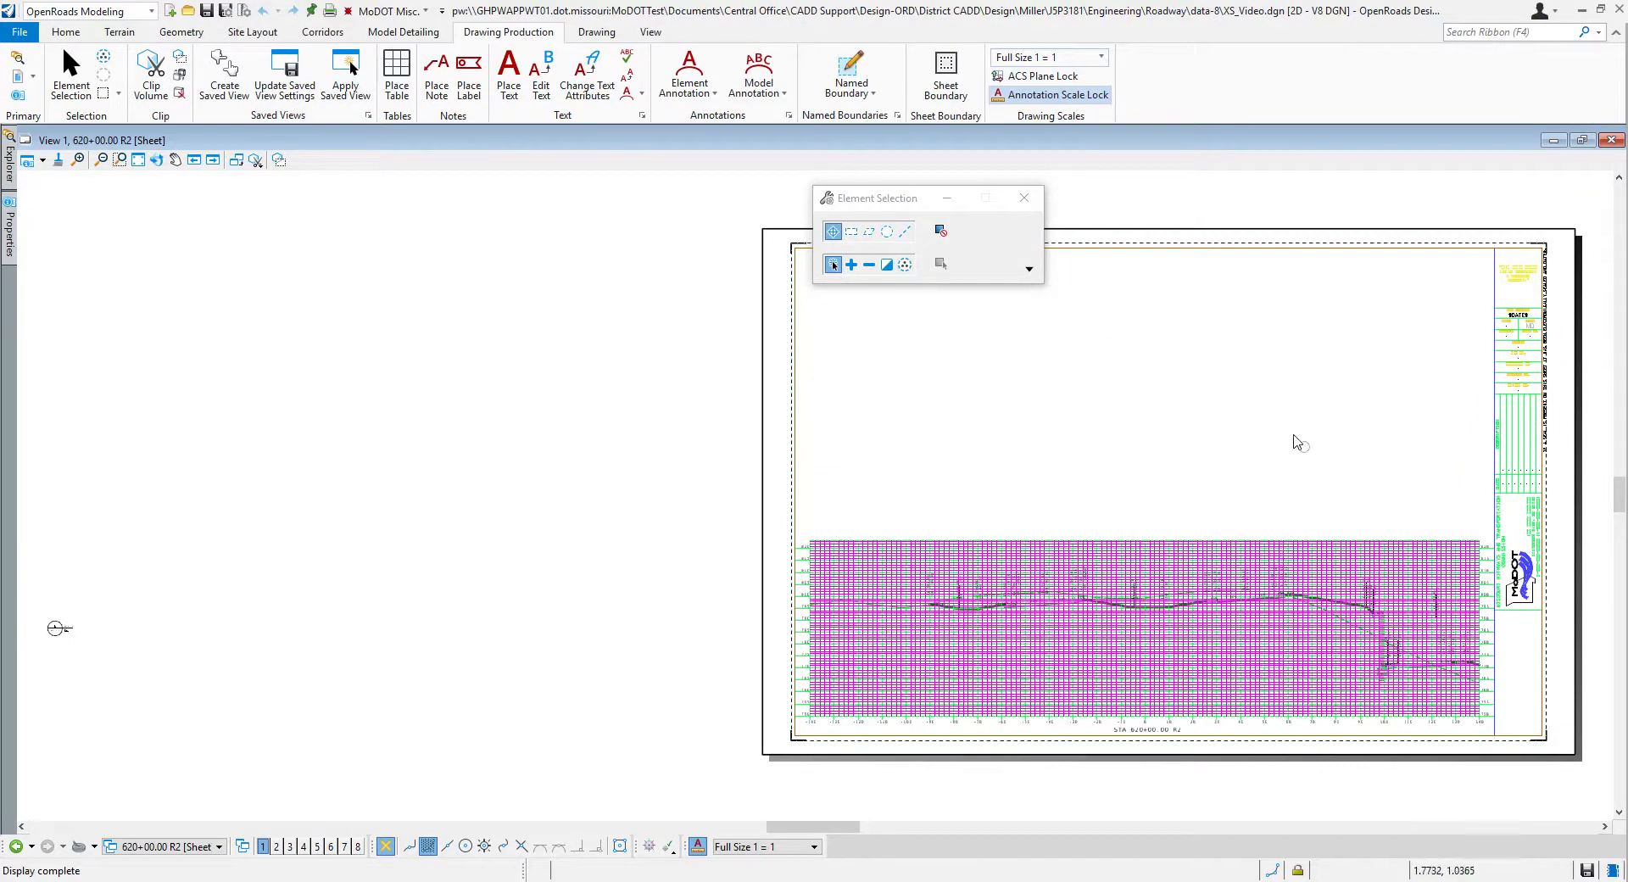
# Step: Examine the 620+00 R2 sheet, including its annotated cross section, grid, unused space and title block
pyautogui.scroll(3, 1551, 672)
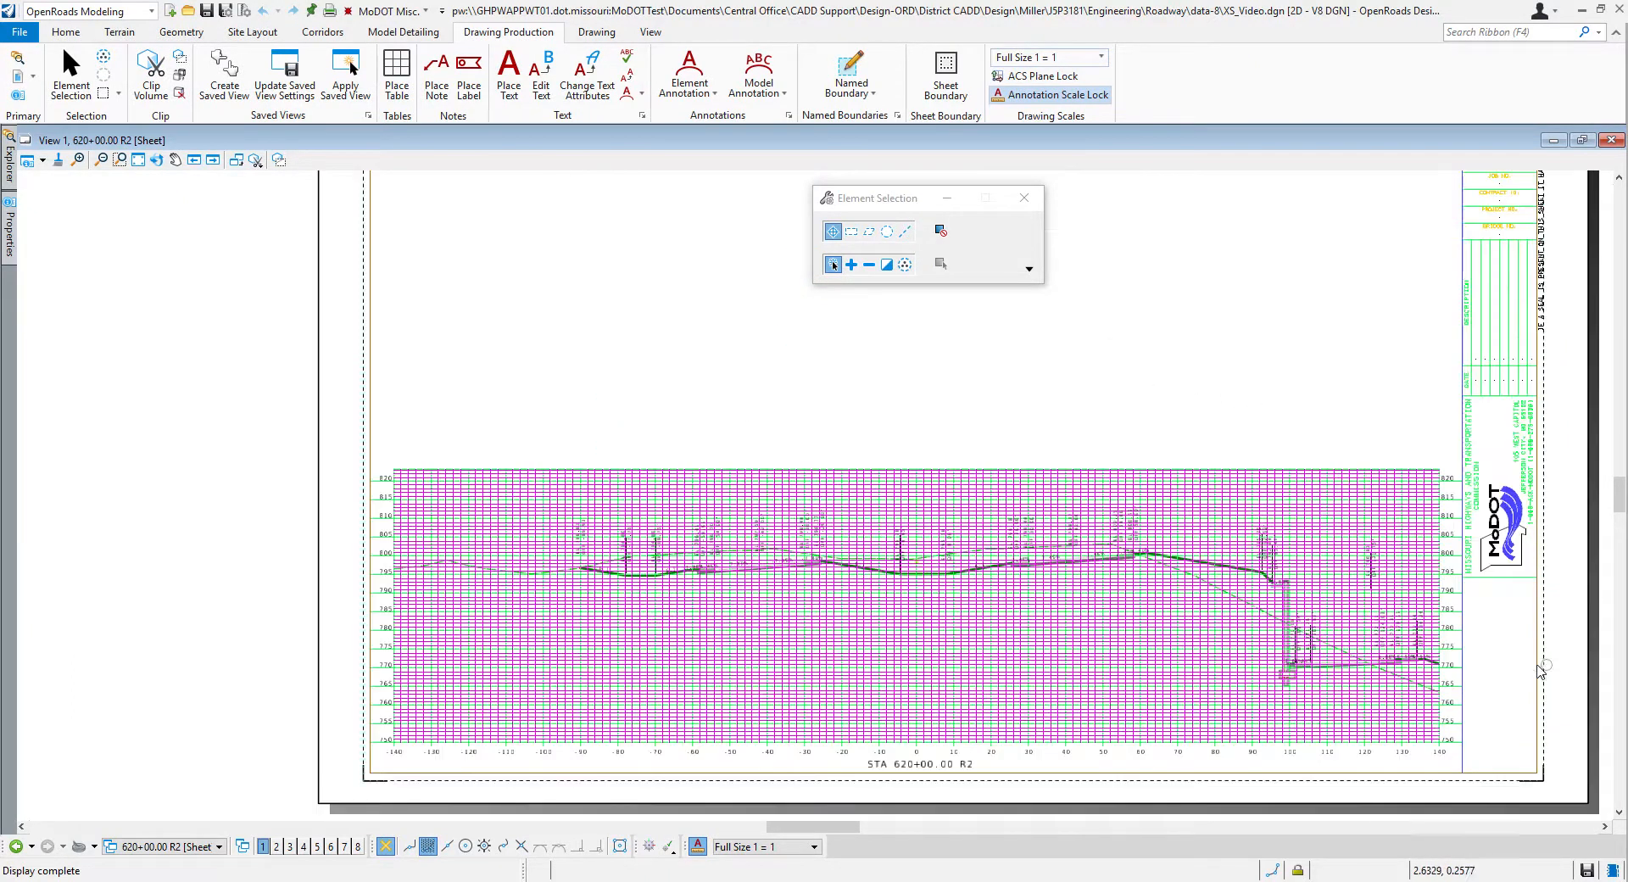
pyautogui.scroll(1, 1492, 683)
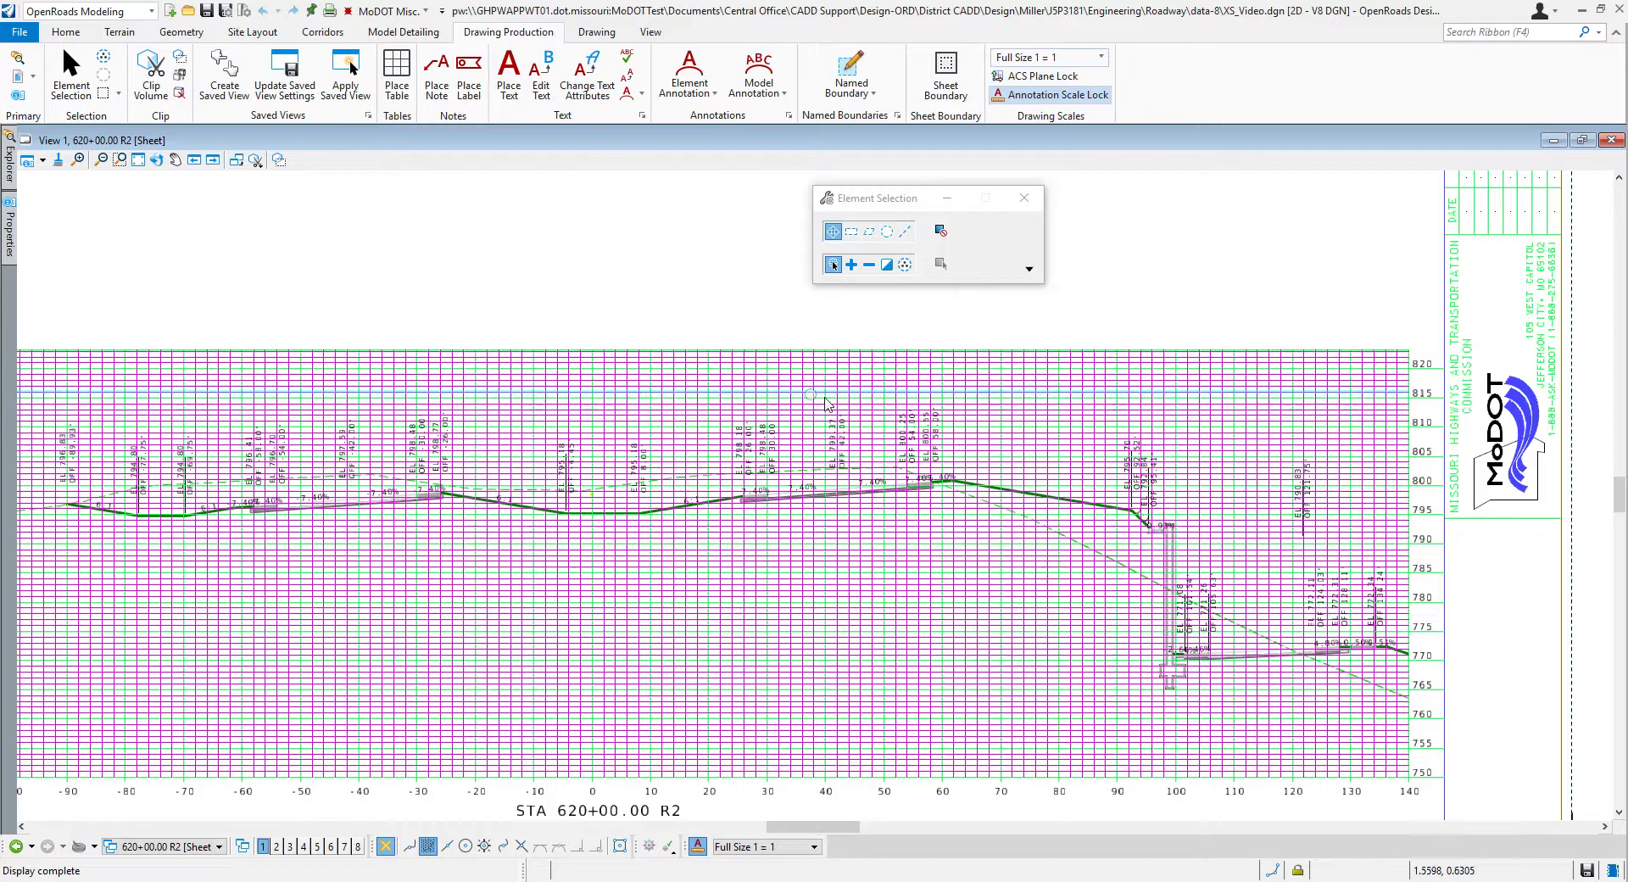
pyautogui.scroll(-1, 856, 419)
pyautogui.scroll(1, 728, 451)
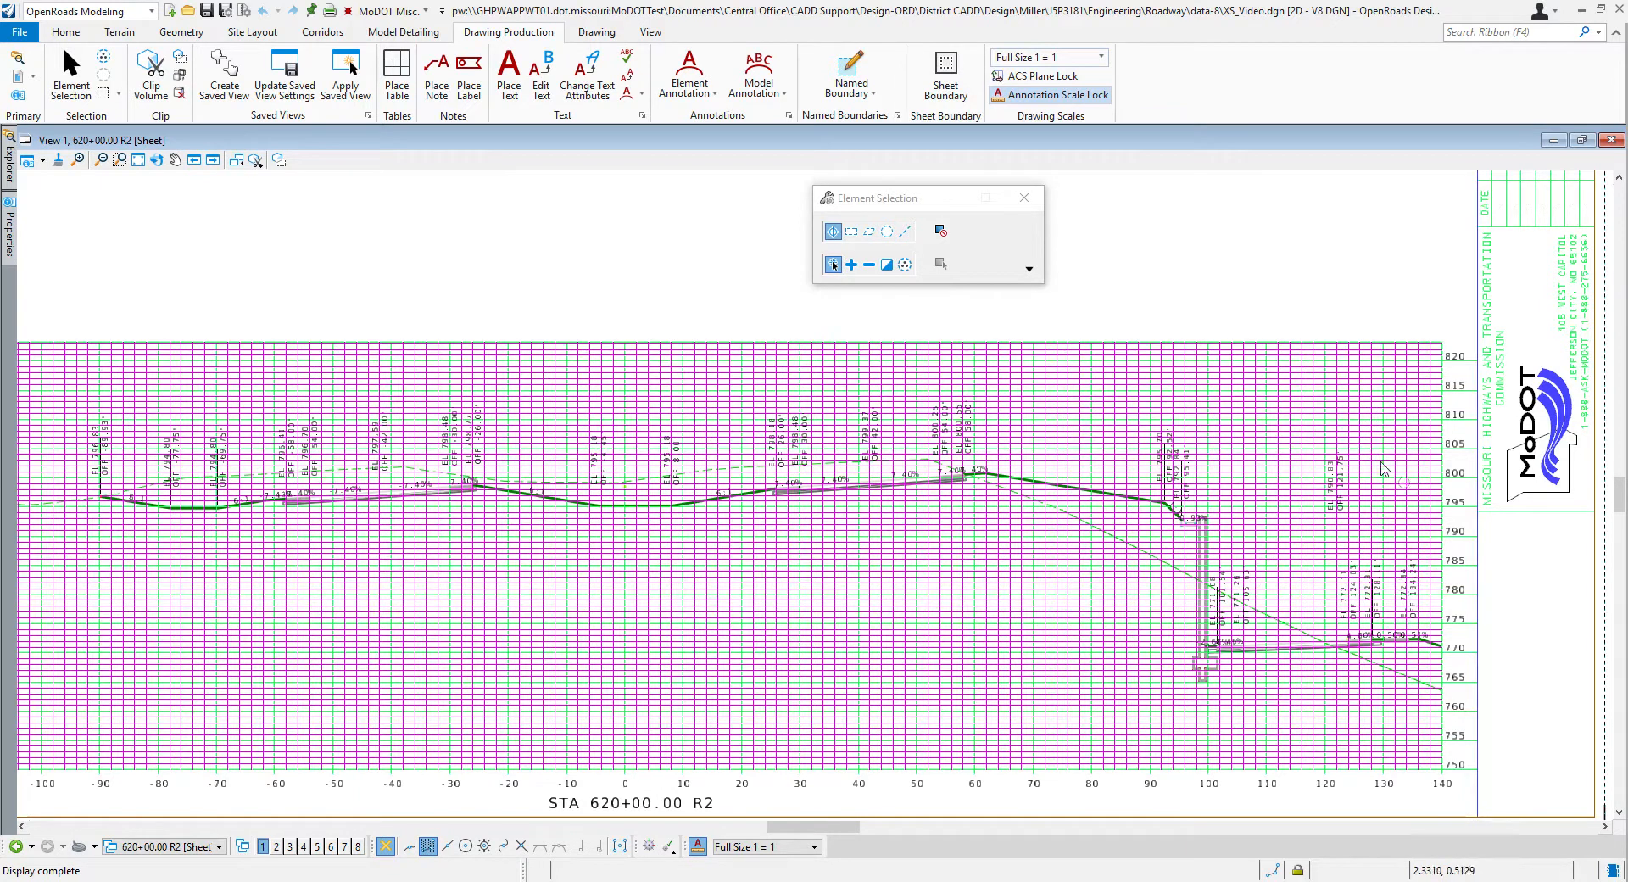
pyautogui.scroll(1, 1408, 618)
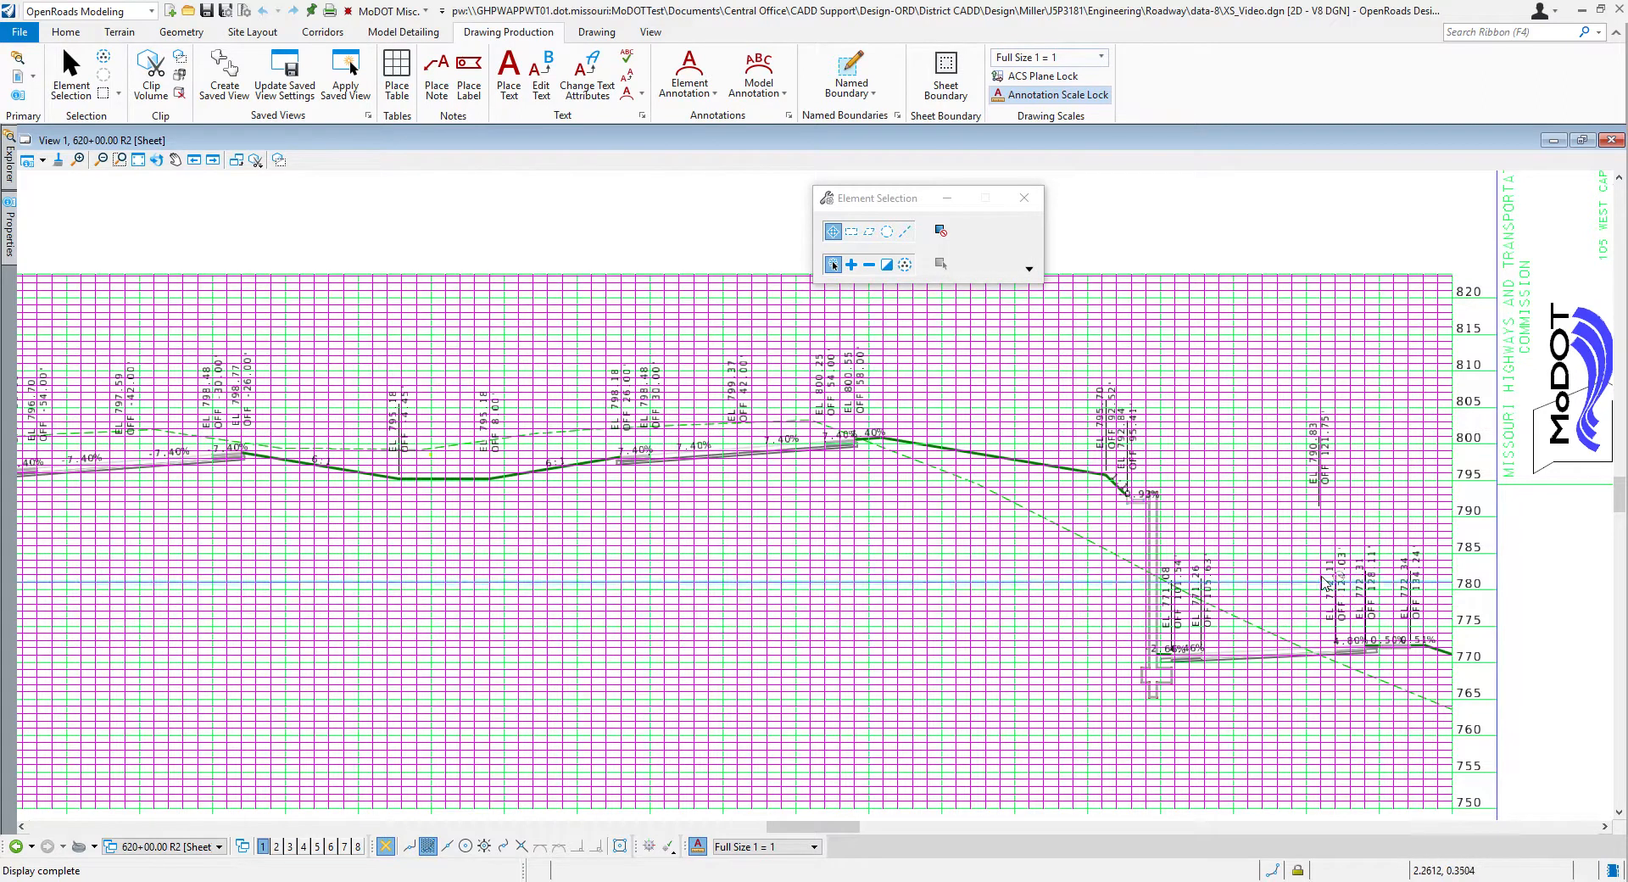
pyautogui.scroll(-2, 1369, 687)
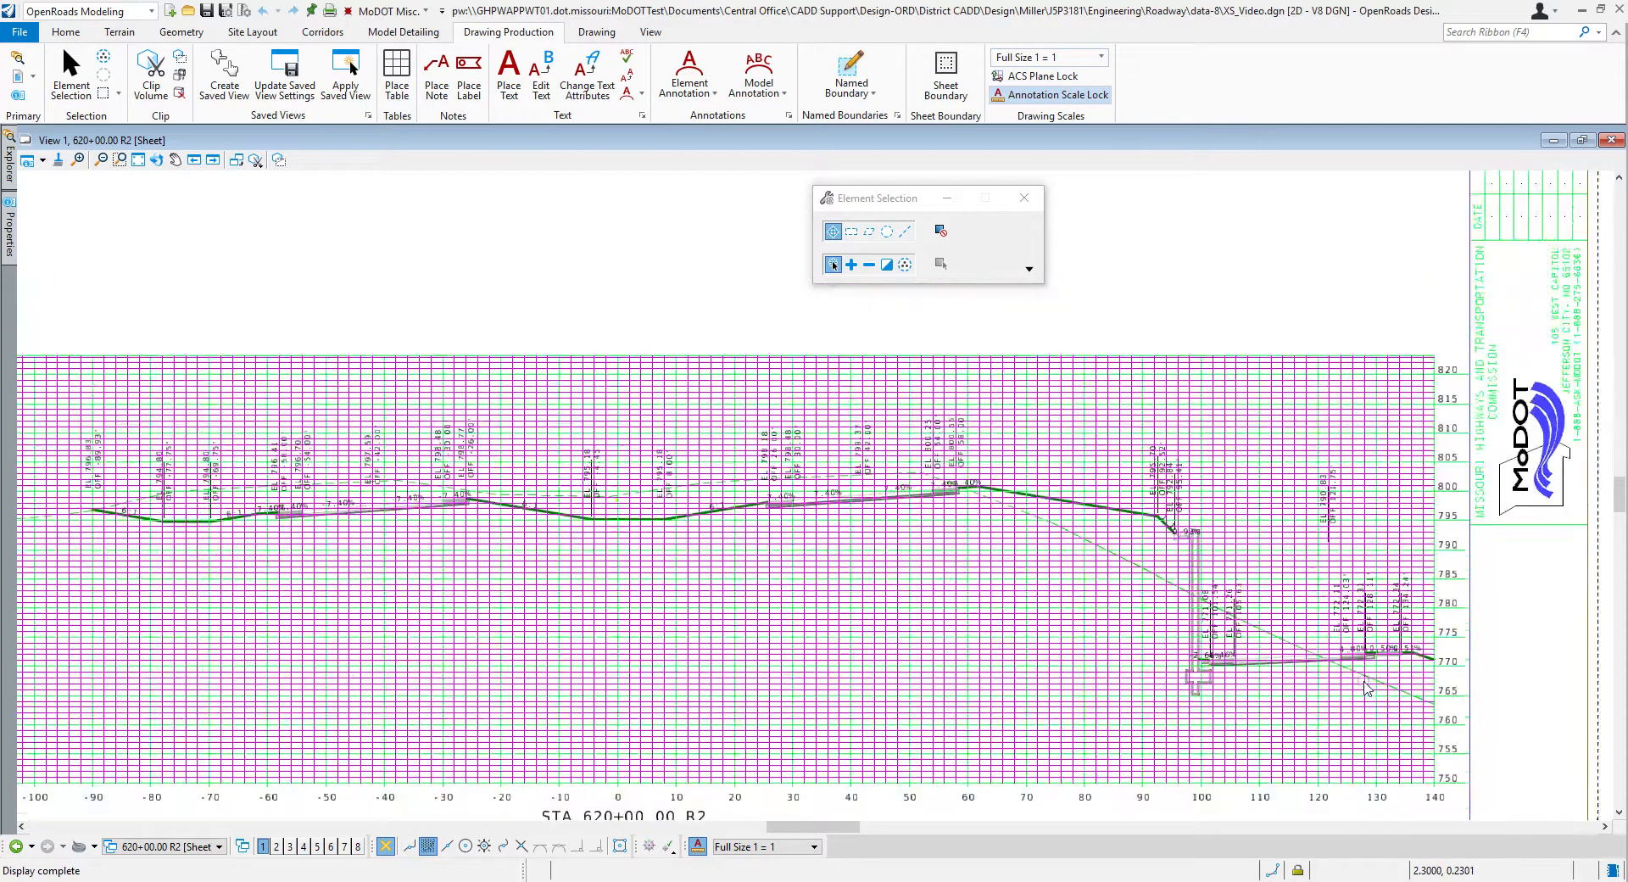
pyautogui.scroll(-2, 1367, 689)
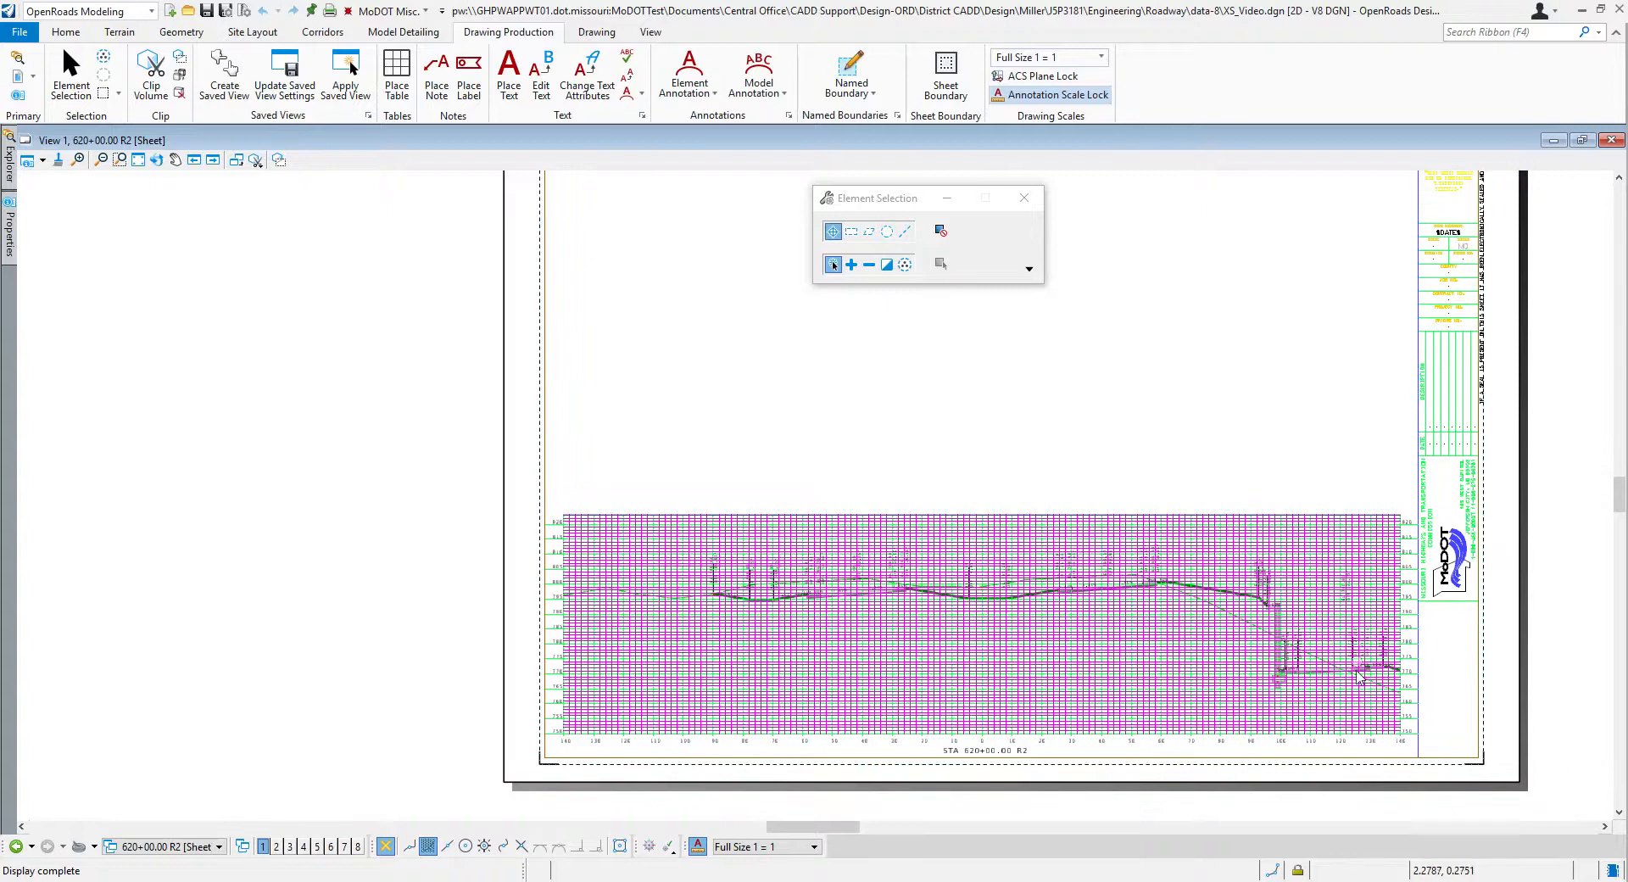
pyautogui.scroll(-1, 975, 479)
pyautogui.scroll(1, 1085, 386)
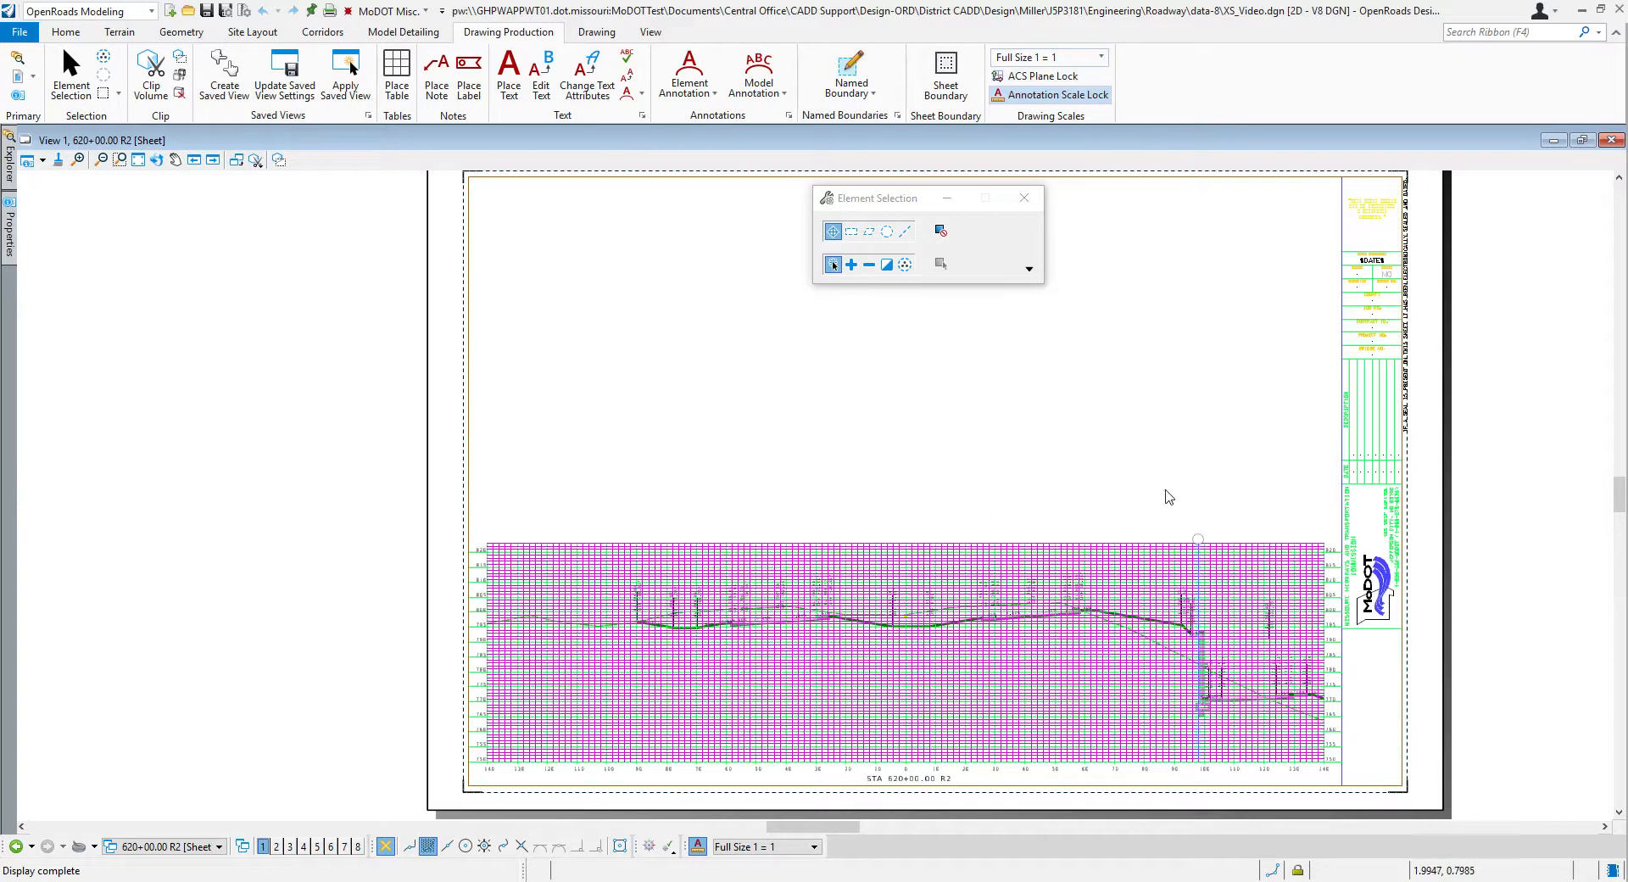
pyautogui.scroll(-1, 759, 477)
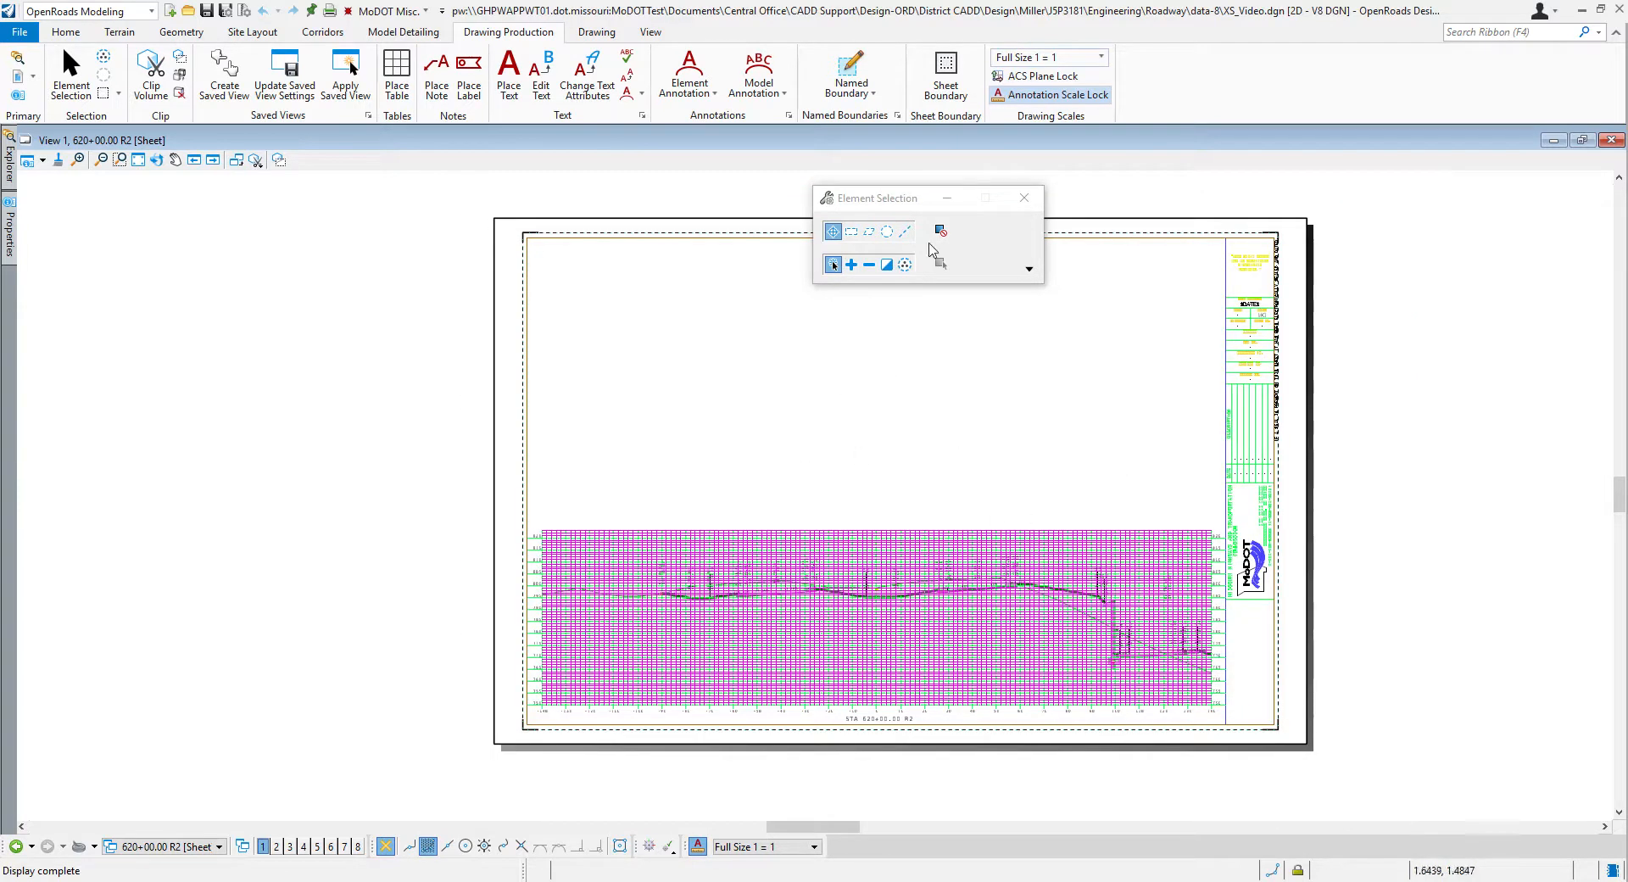
pyautogui.scroll(3, 1280, 297)
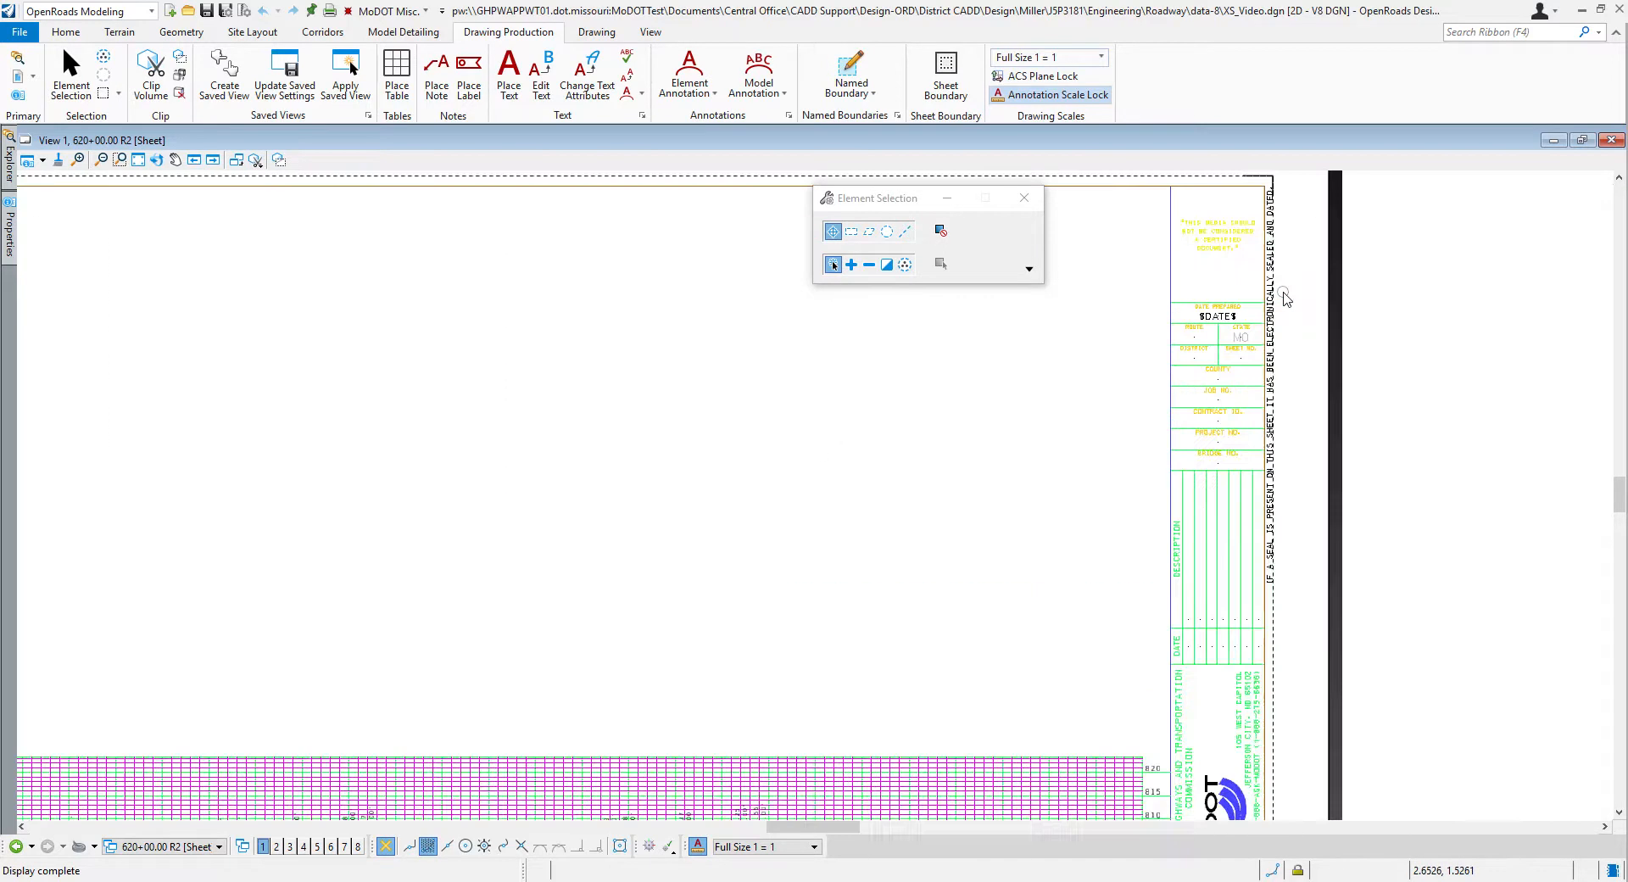
pyautogui.scroll(-2, 1162, 330)
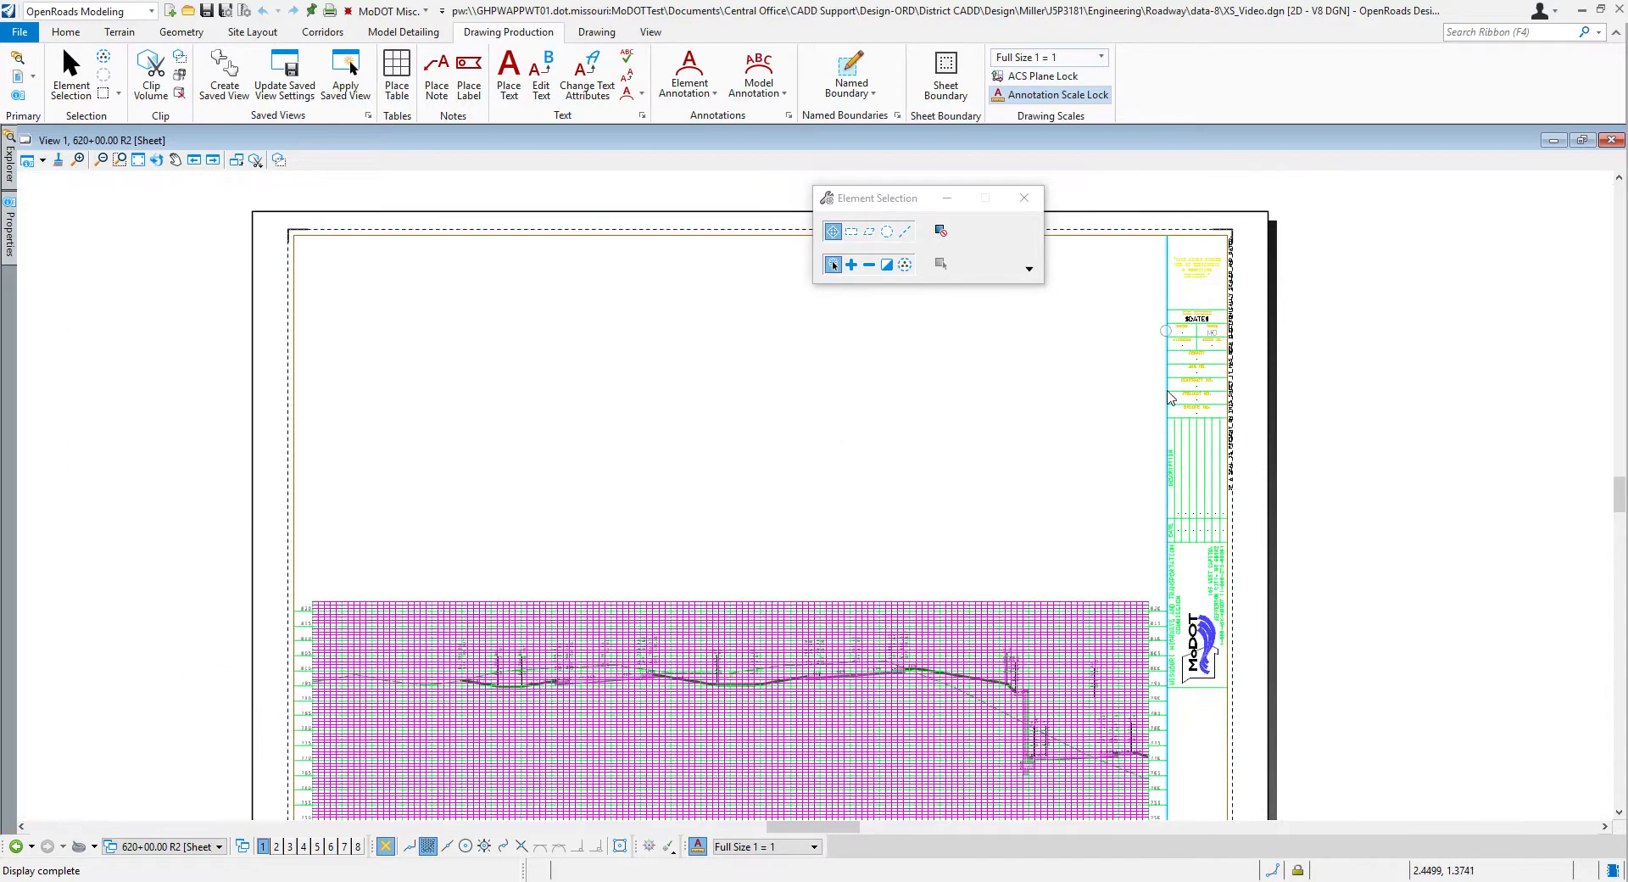
pyautogui.scroll(-1, 1090, 475)
pyautogui.scroll(1, 955, 555)
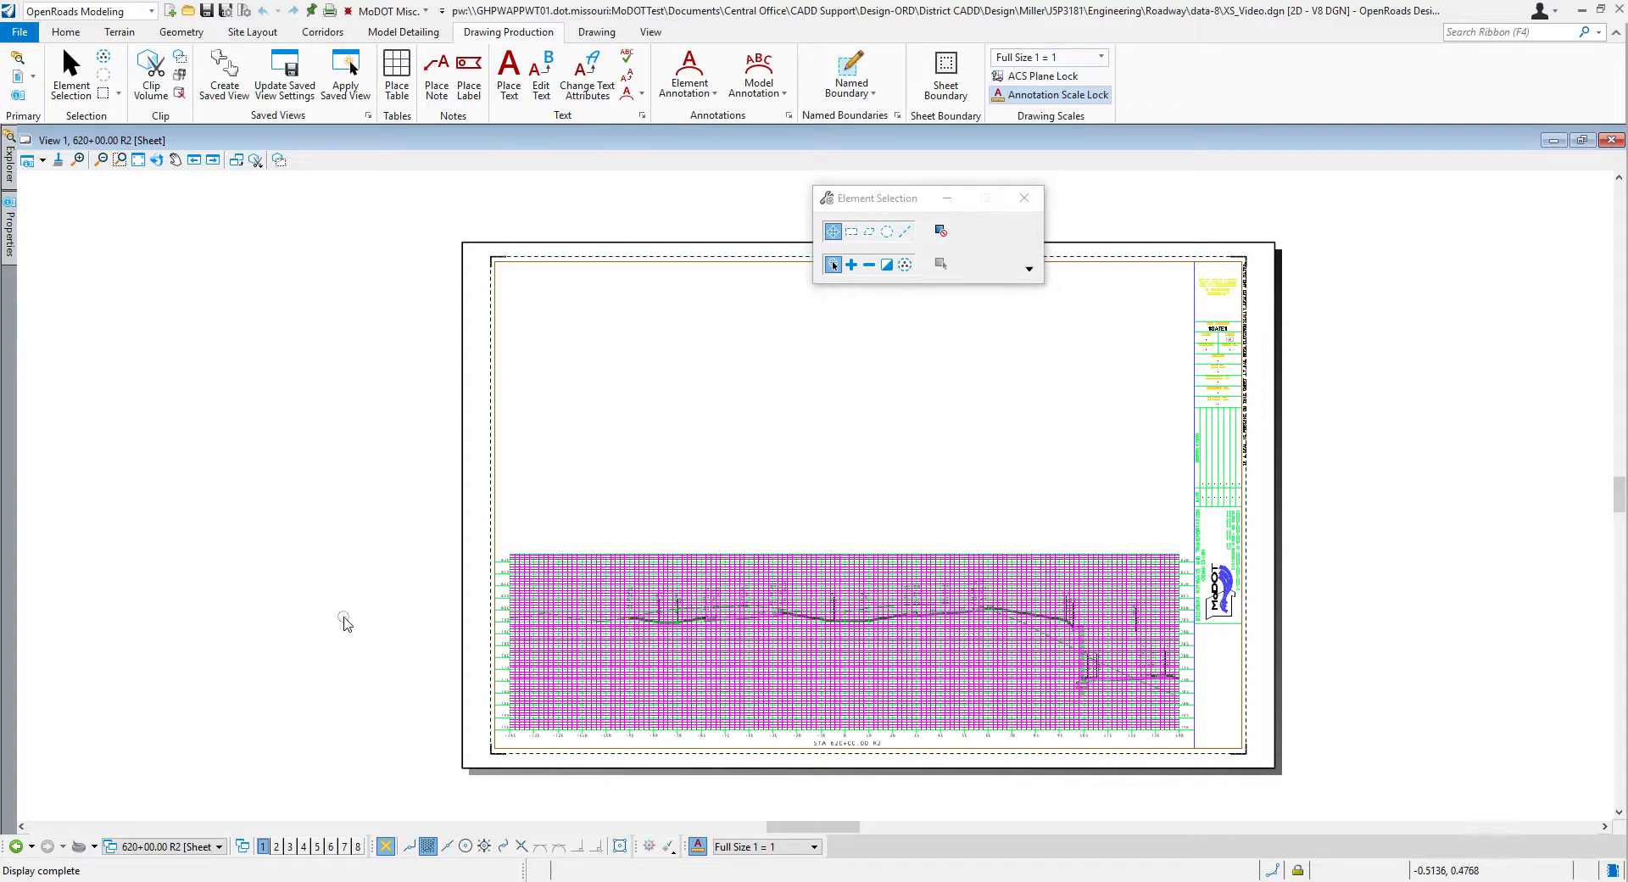
# Step: Look through the view groups, open the 611+00 R2 drawing model and inspect its annotated cross section
pyautogui.click(220, 847)
pyautogui.scroll(3, 246, 763)
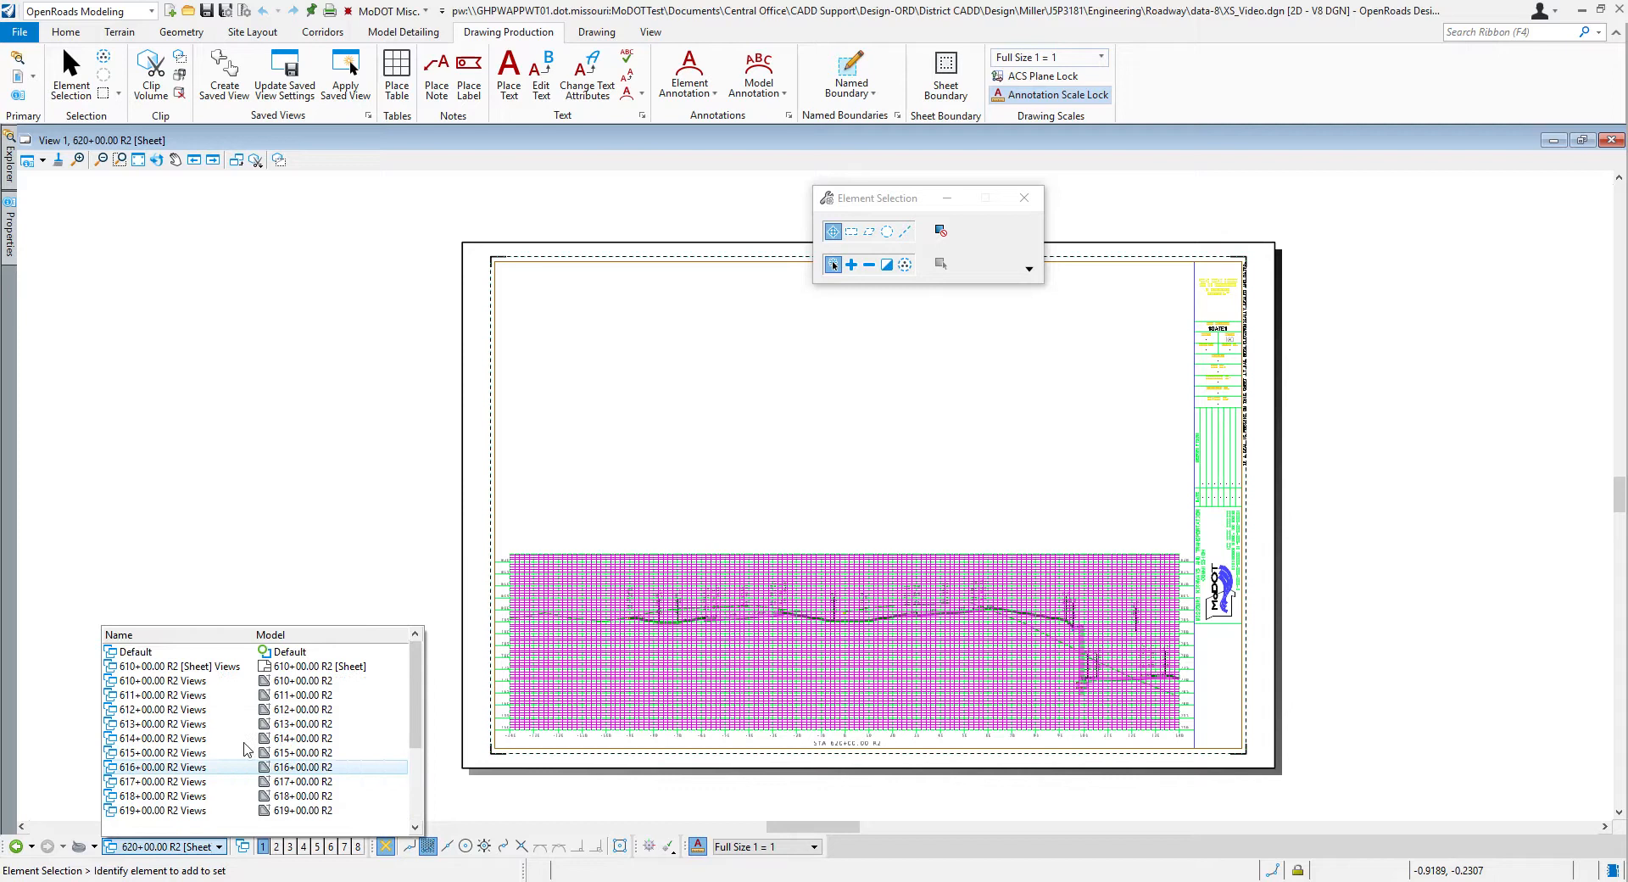
pyautogui.scroll(-3, 250, 697)
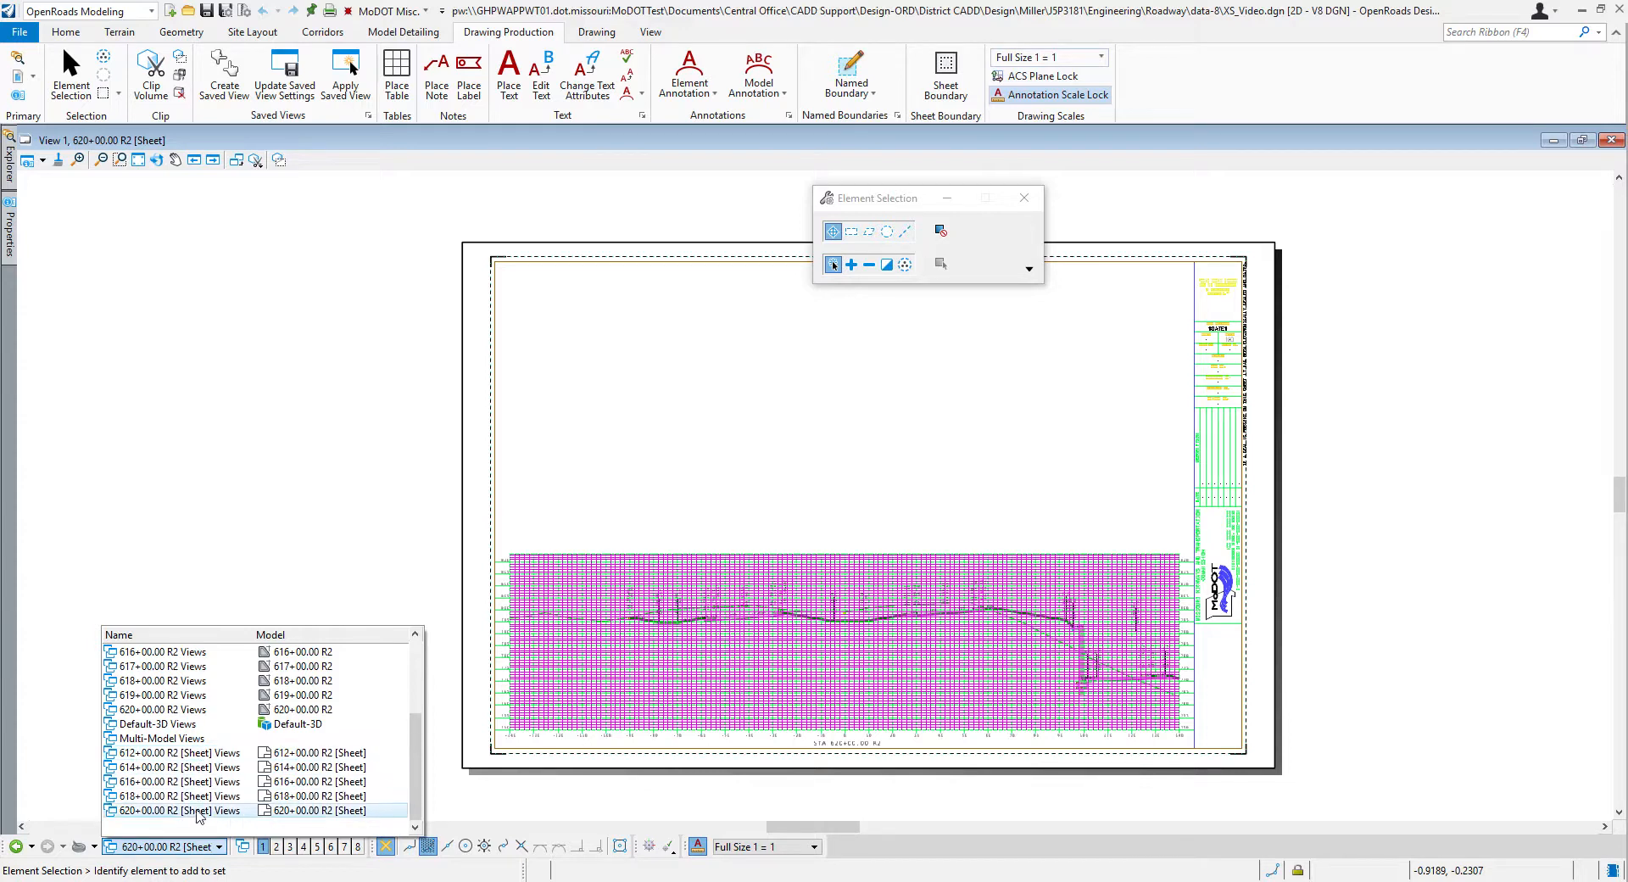
pyautogui.scroll(3, 204, 767)
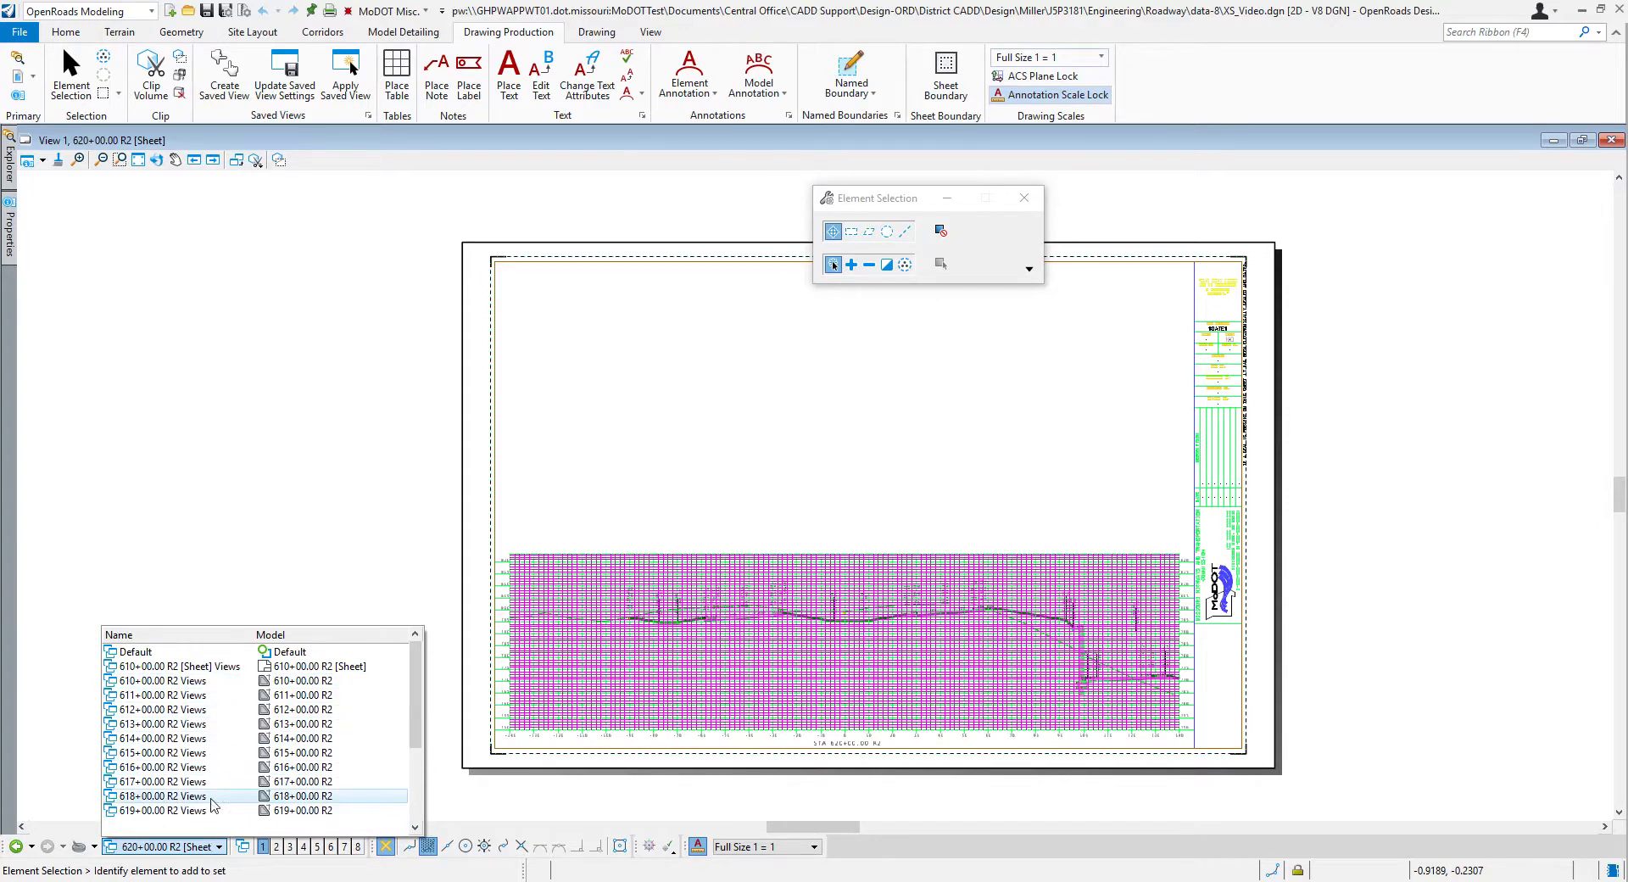
pyautogui.click(161, 696)
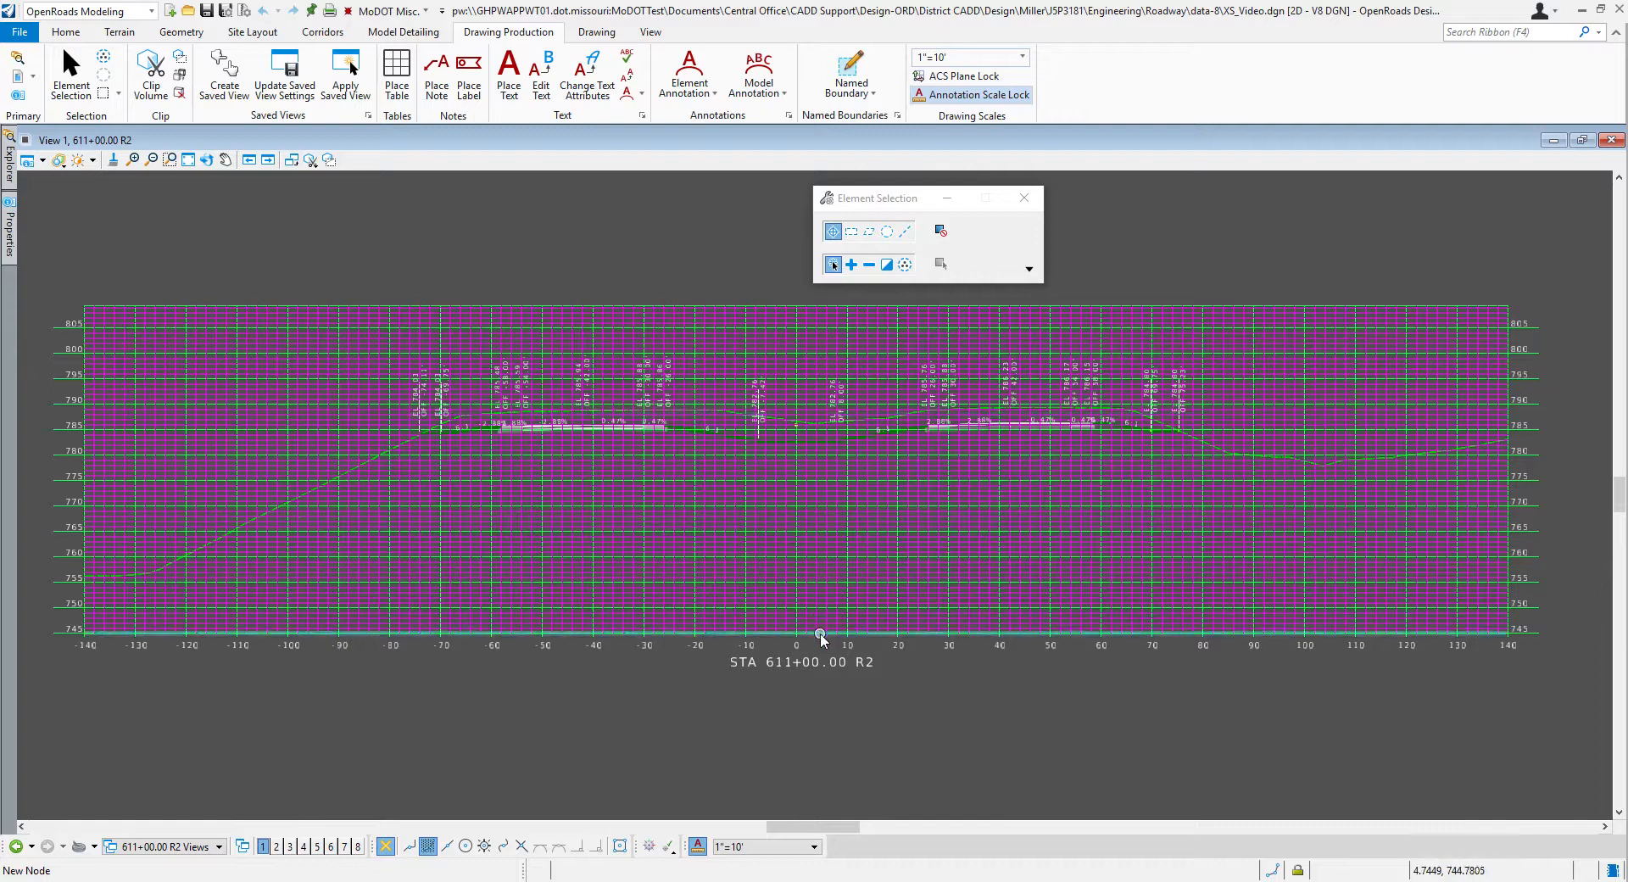
pyautogui.scroll(2, 954, 377)
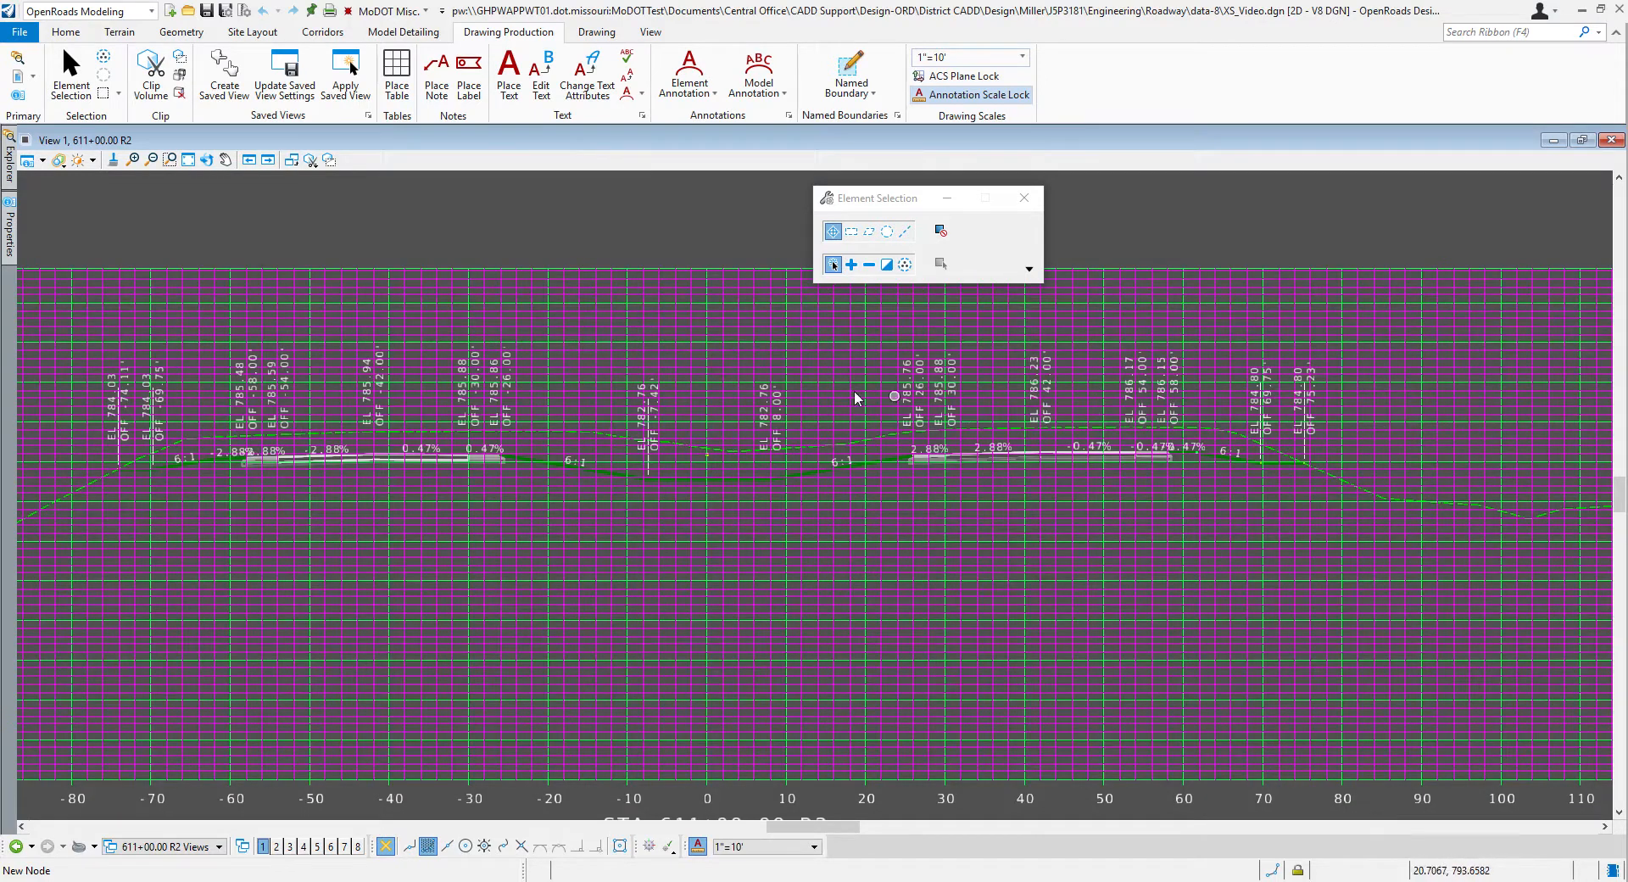
pyautogui.scroll(-1, 797, 393)
pyautogui.scroll(-1, 797, 393)
pyautogui.scroll(-1, 973, 446)
pyautogui.scroll(2, 767, 359)
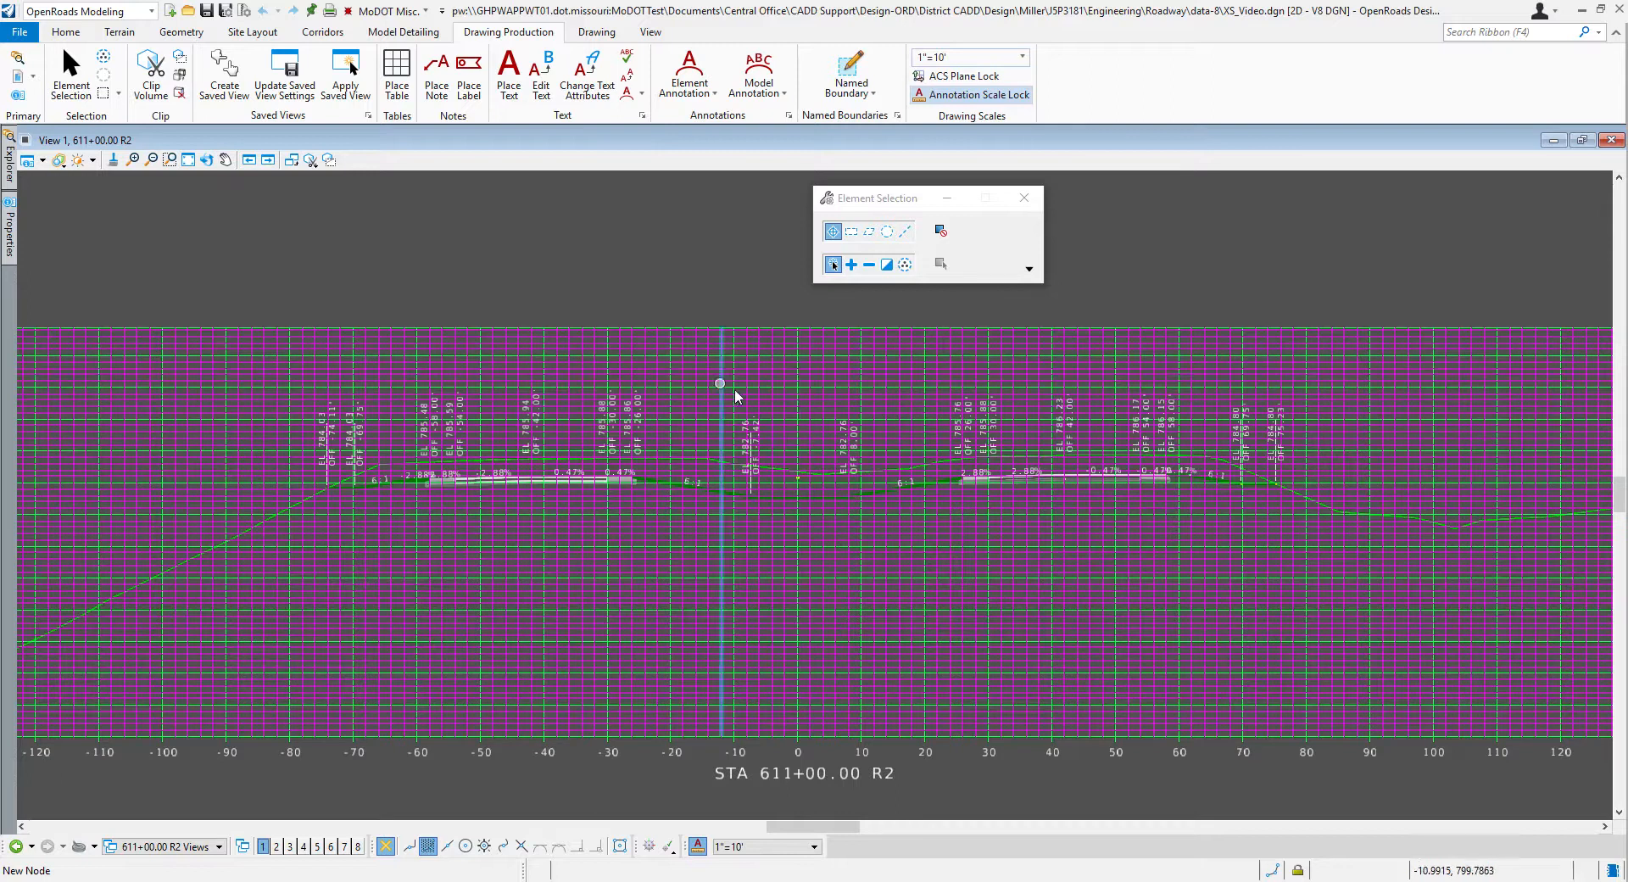
# Step: Open the 618+00 R2 drawing model and the 614+00 R2 sheet to review their cross sections
pyautogui.click(222, 847)
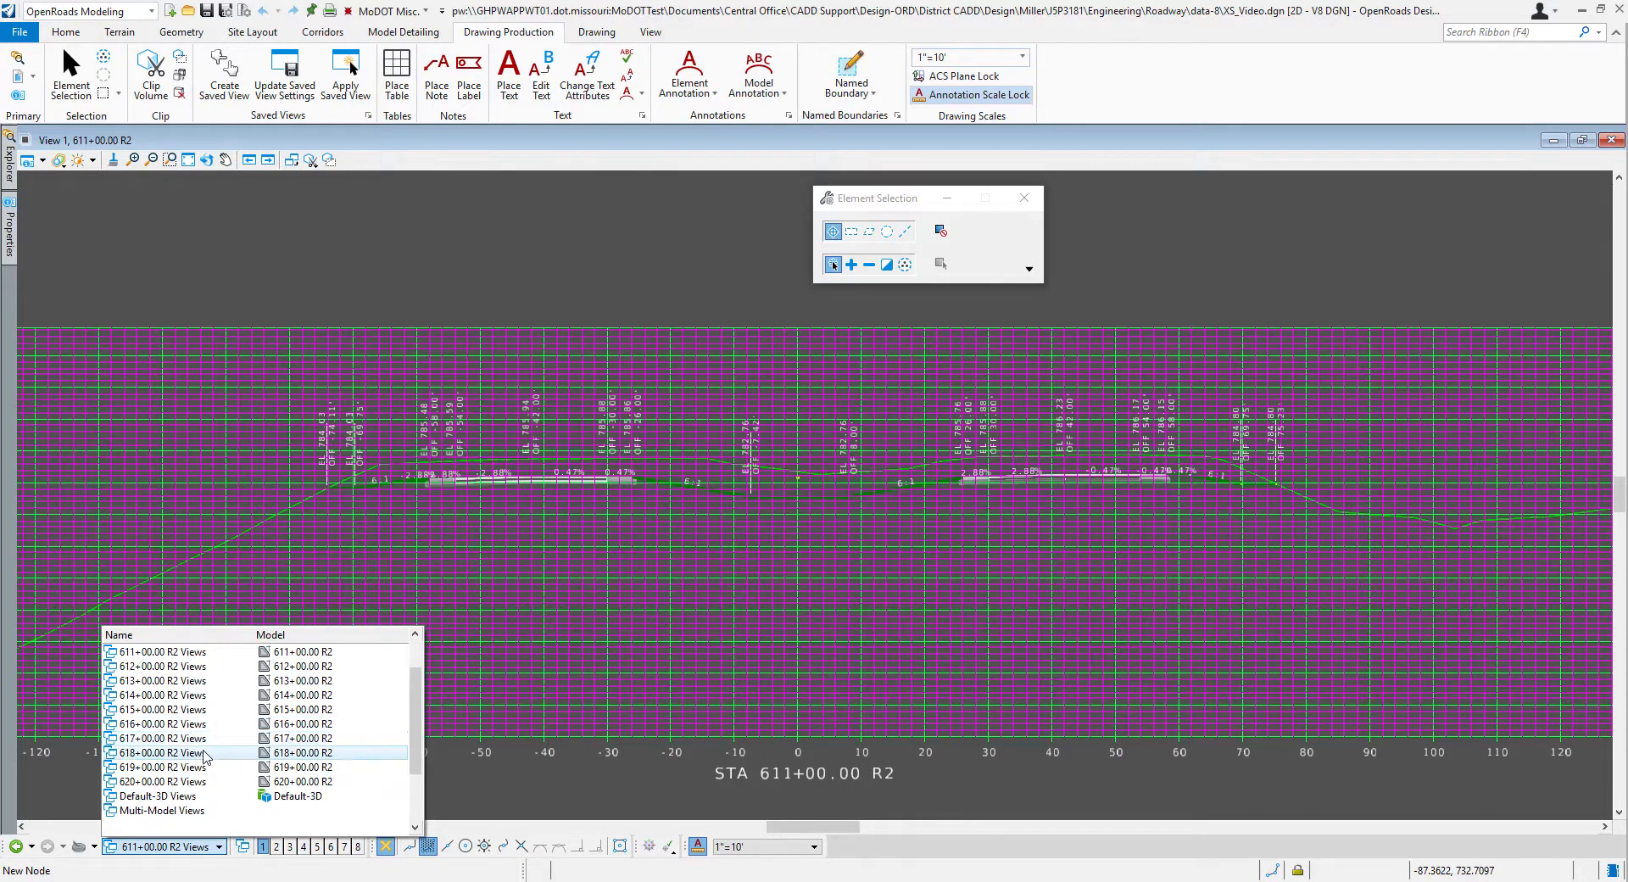
pyautogui.click(161, 752)
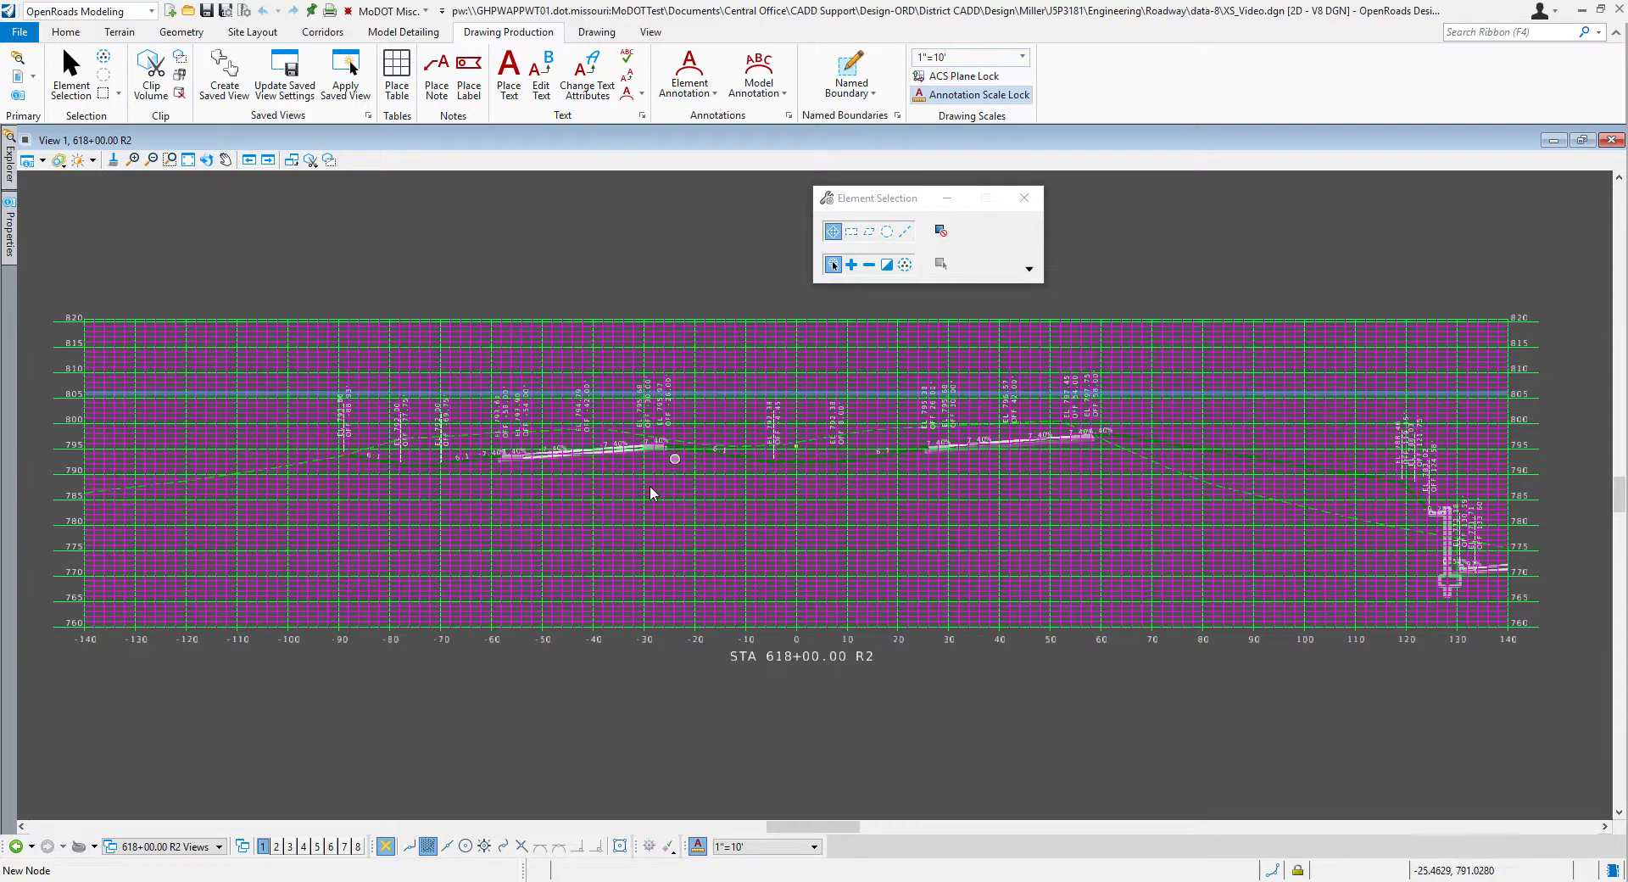
pyautogui.click(219, 846)
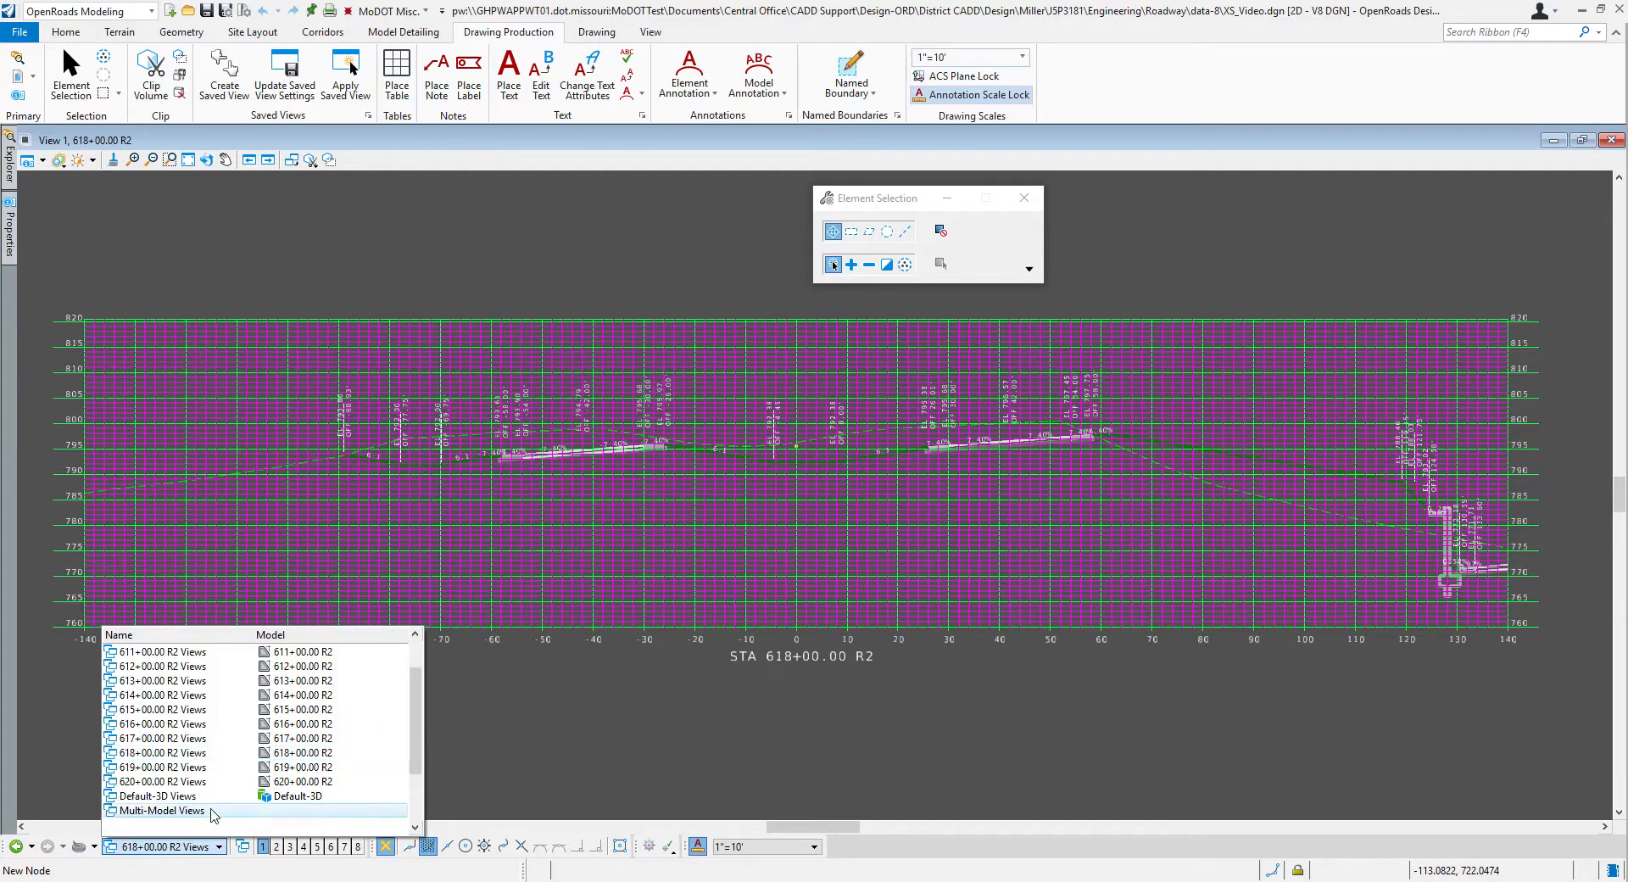
pyautogui.scroll(-2, 207, 773)
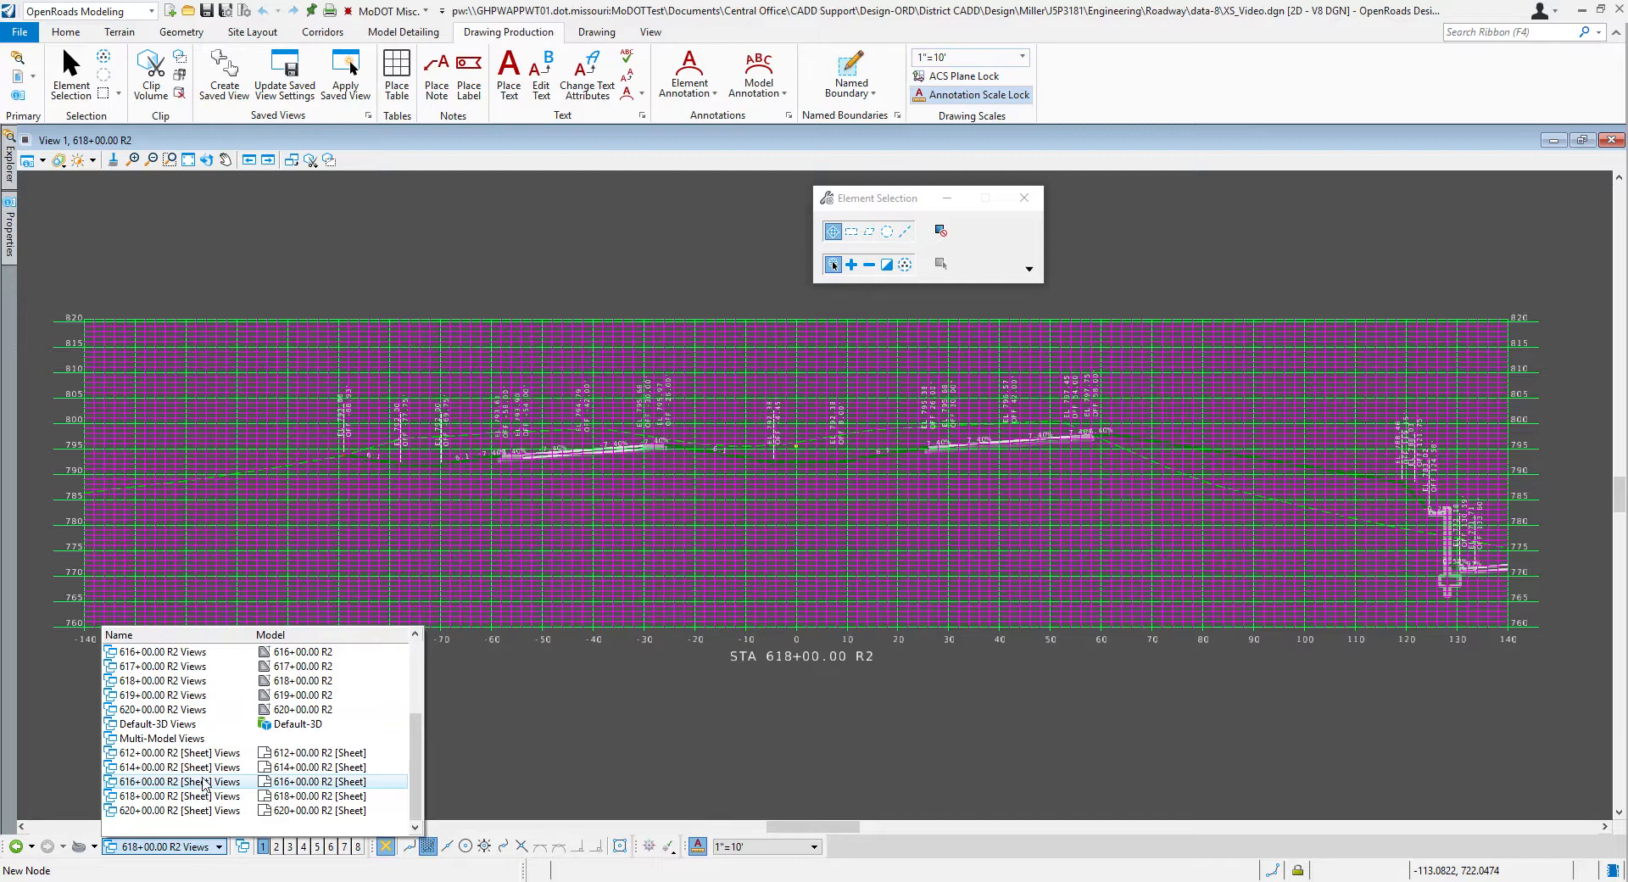
pyautogui.click(203, 767)
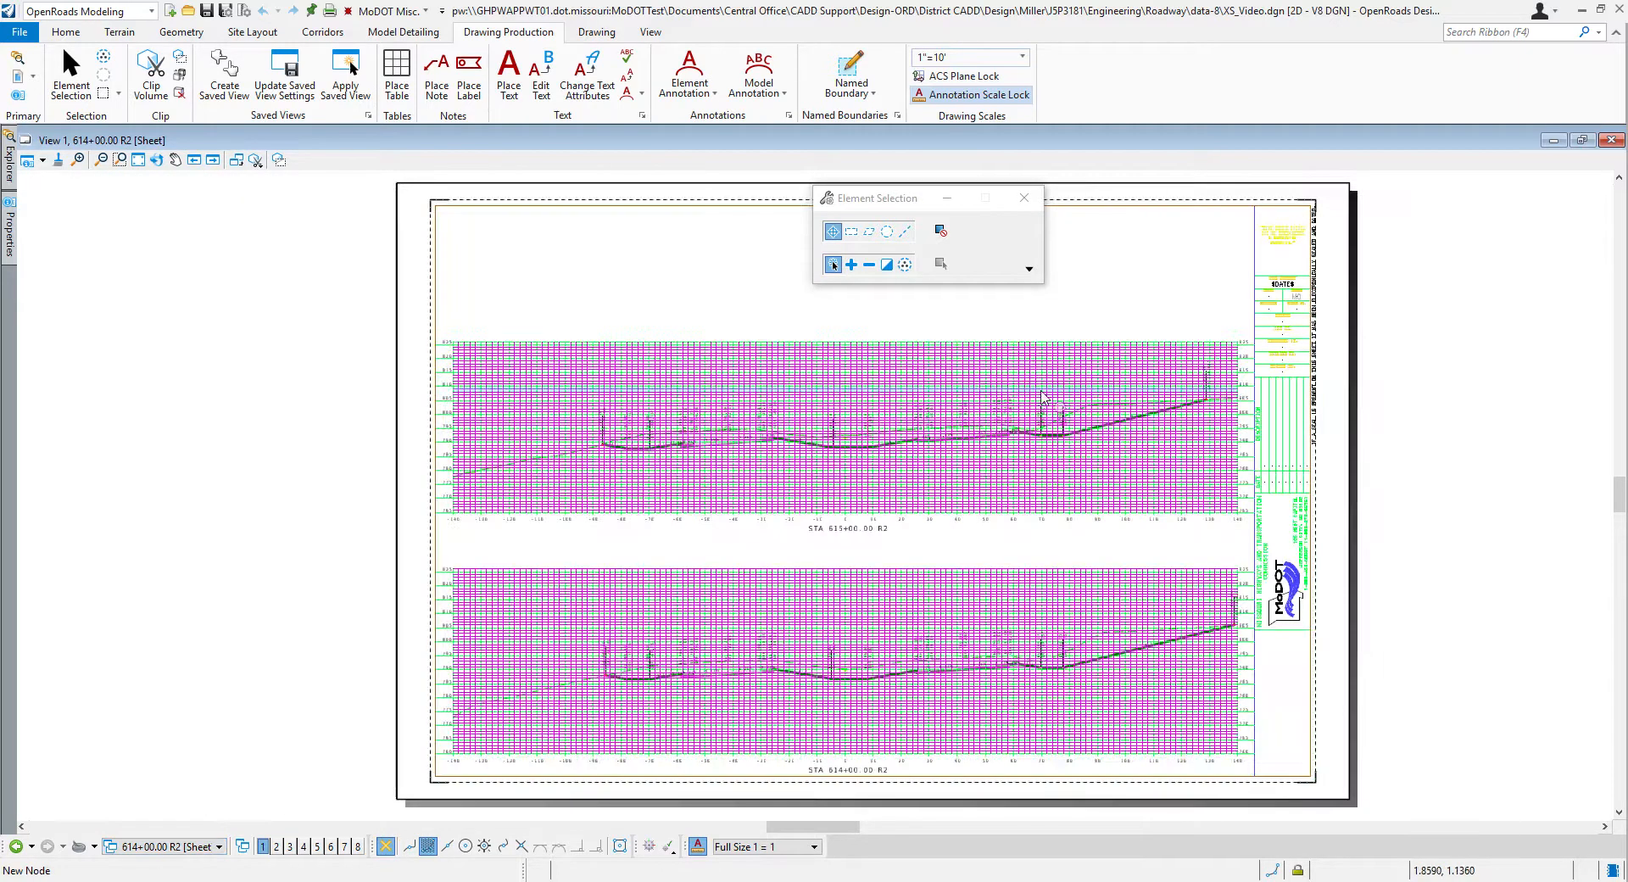
pyautogui.scroll(1, 844, 782)
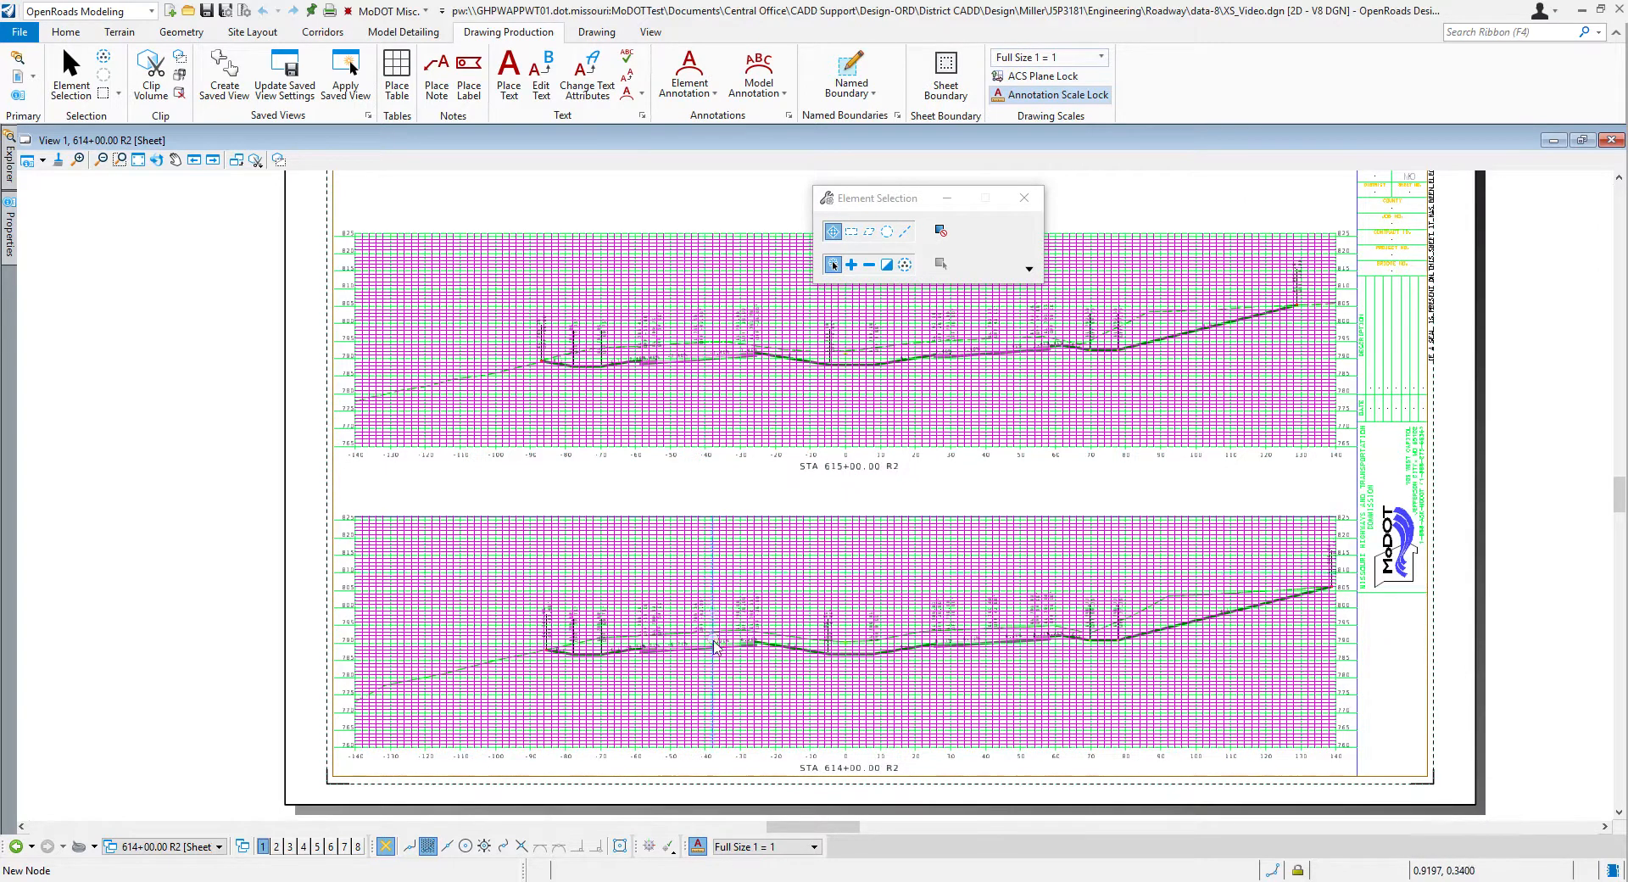
pyautogui.scroll(-1, 713, 636)
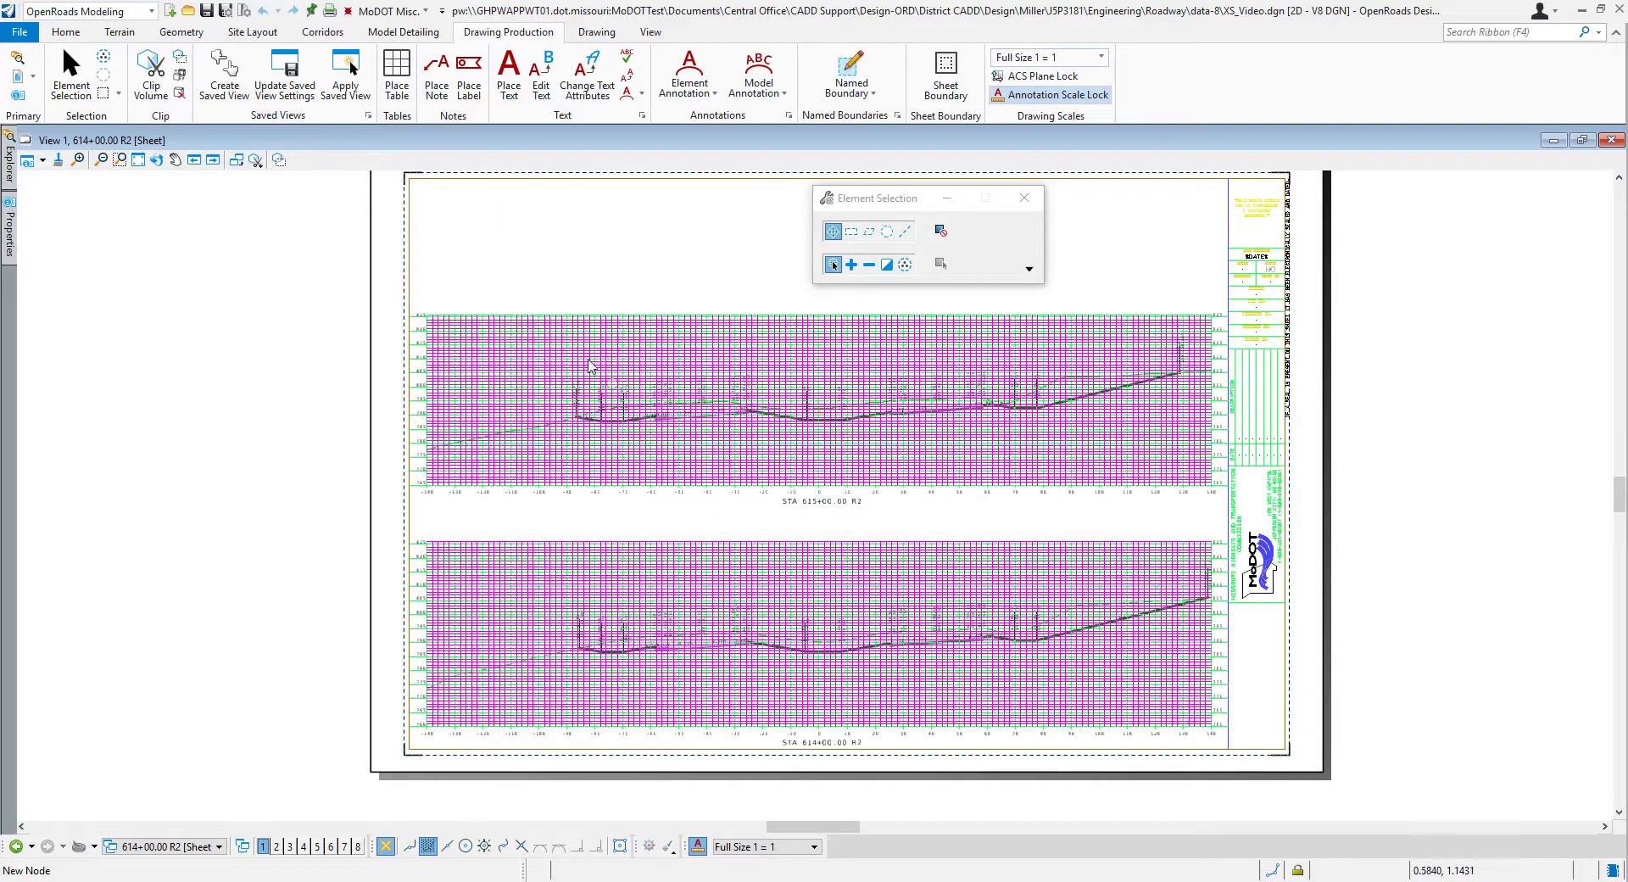
# Step: Switch back to the 611+00 R2 drawing model
pyautogui.click(219, 847)
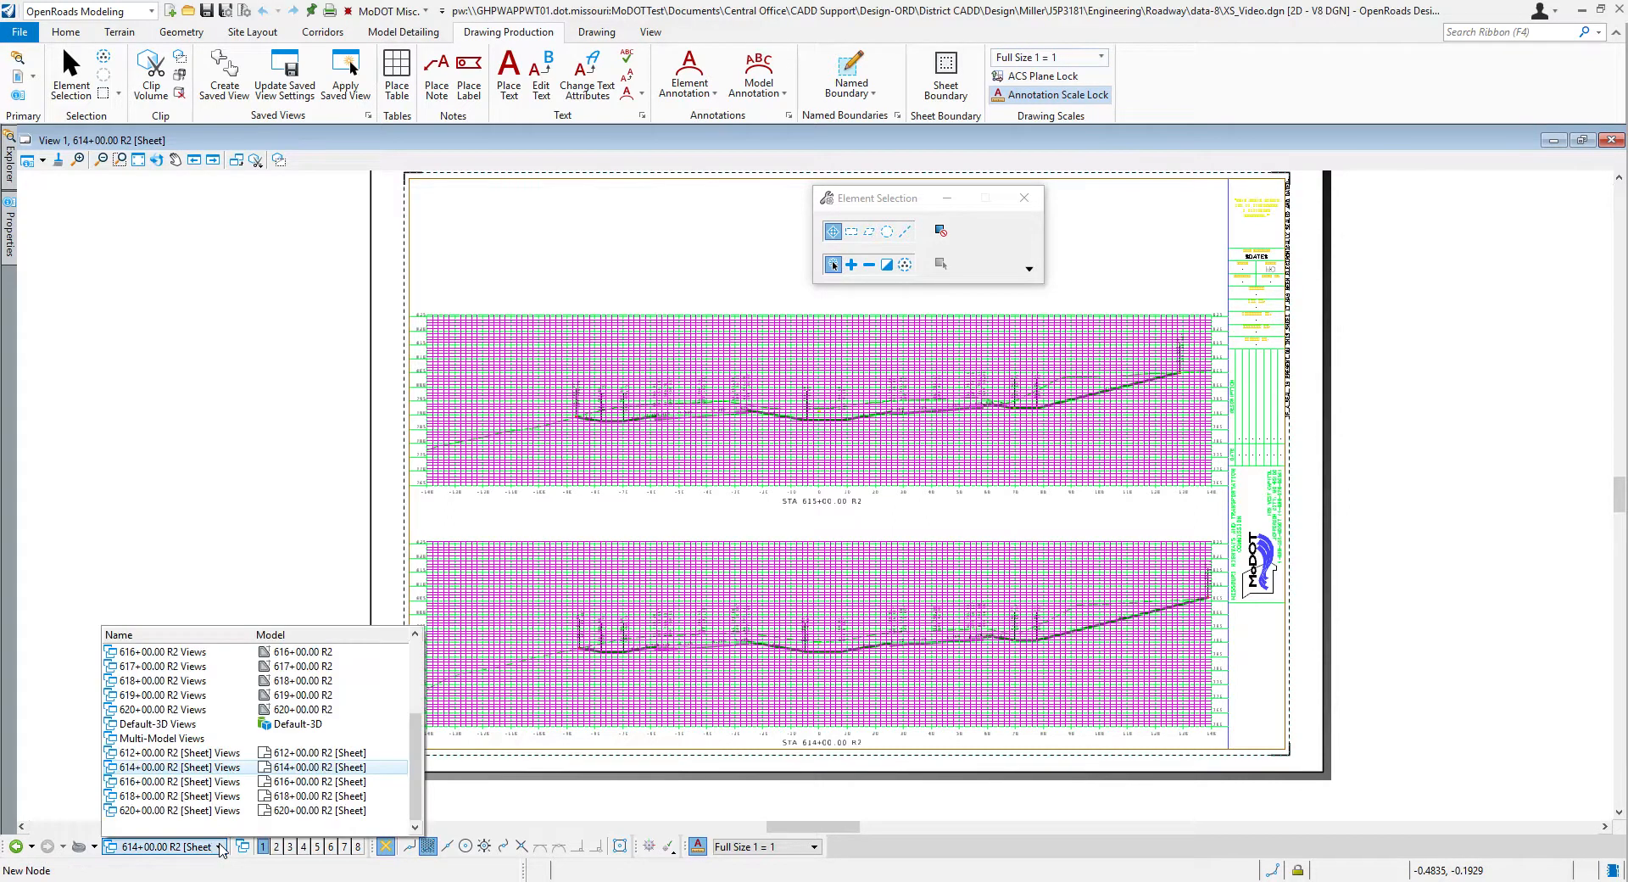
pyautogui.scroll(3, 208, 763)
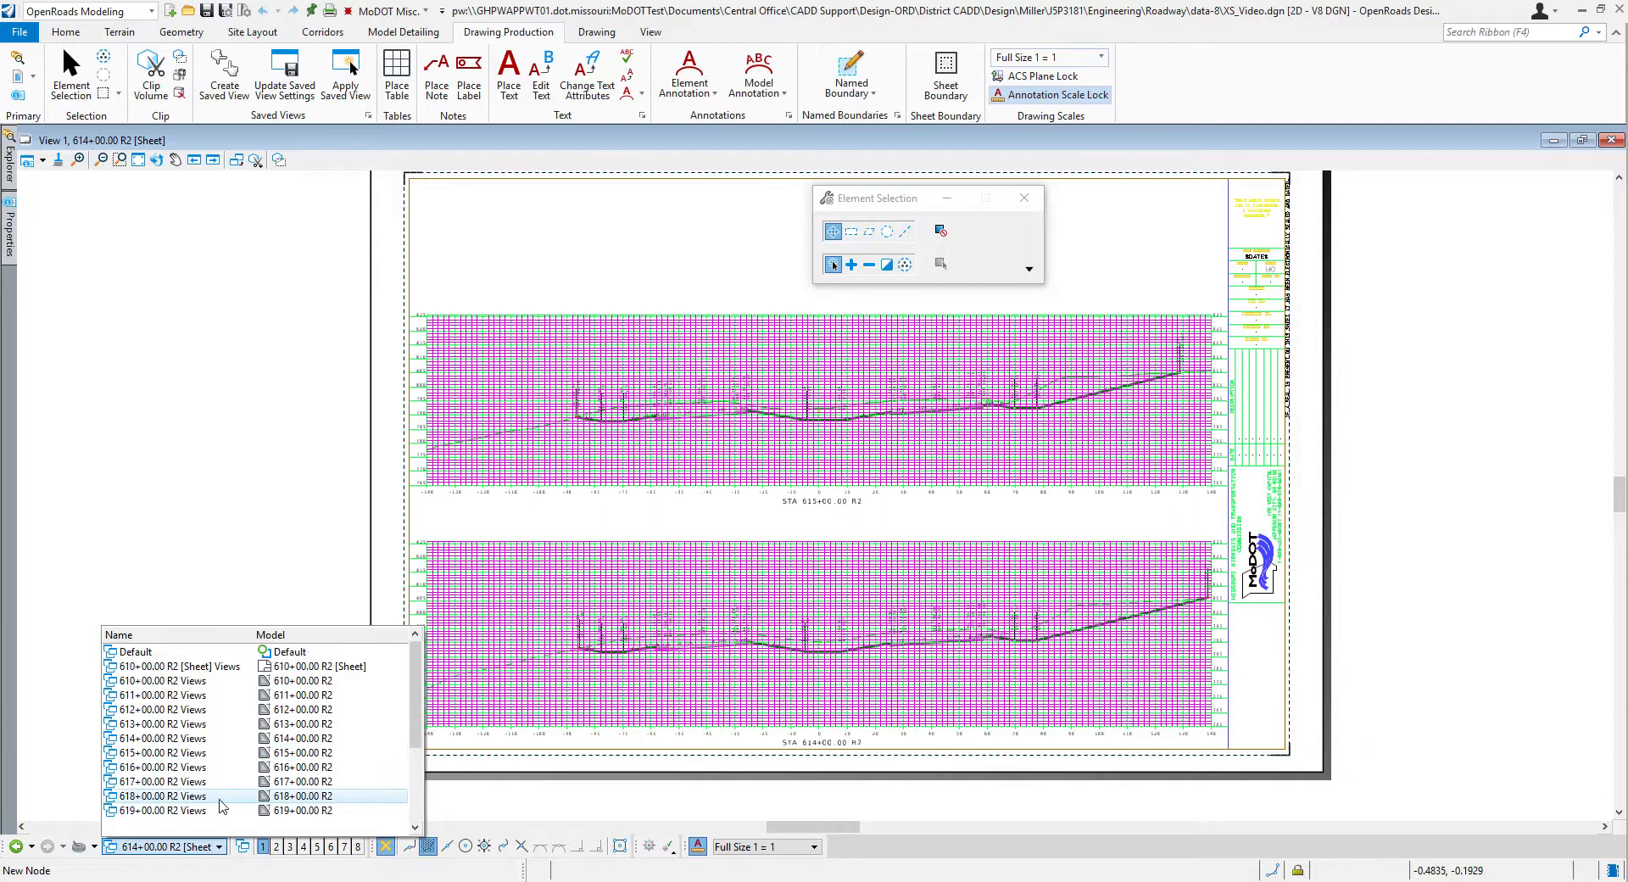
pyautogui.click(203, 697)
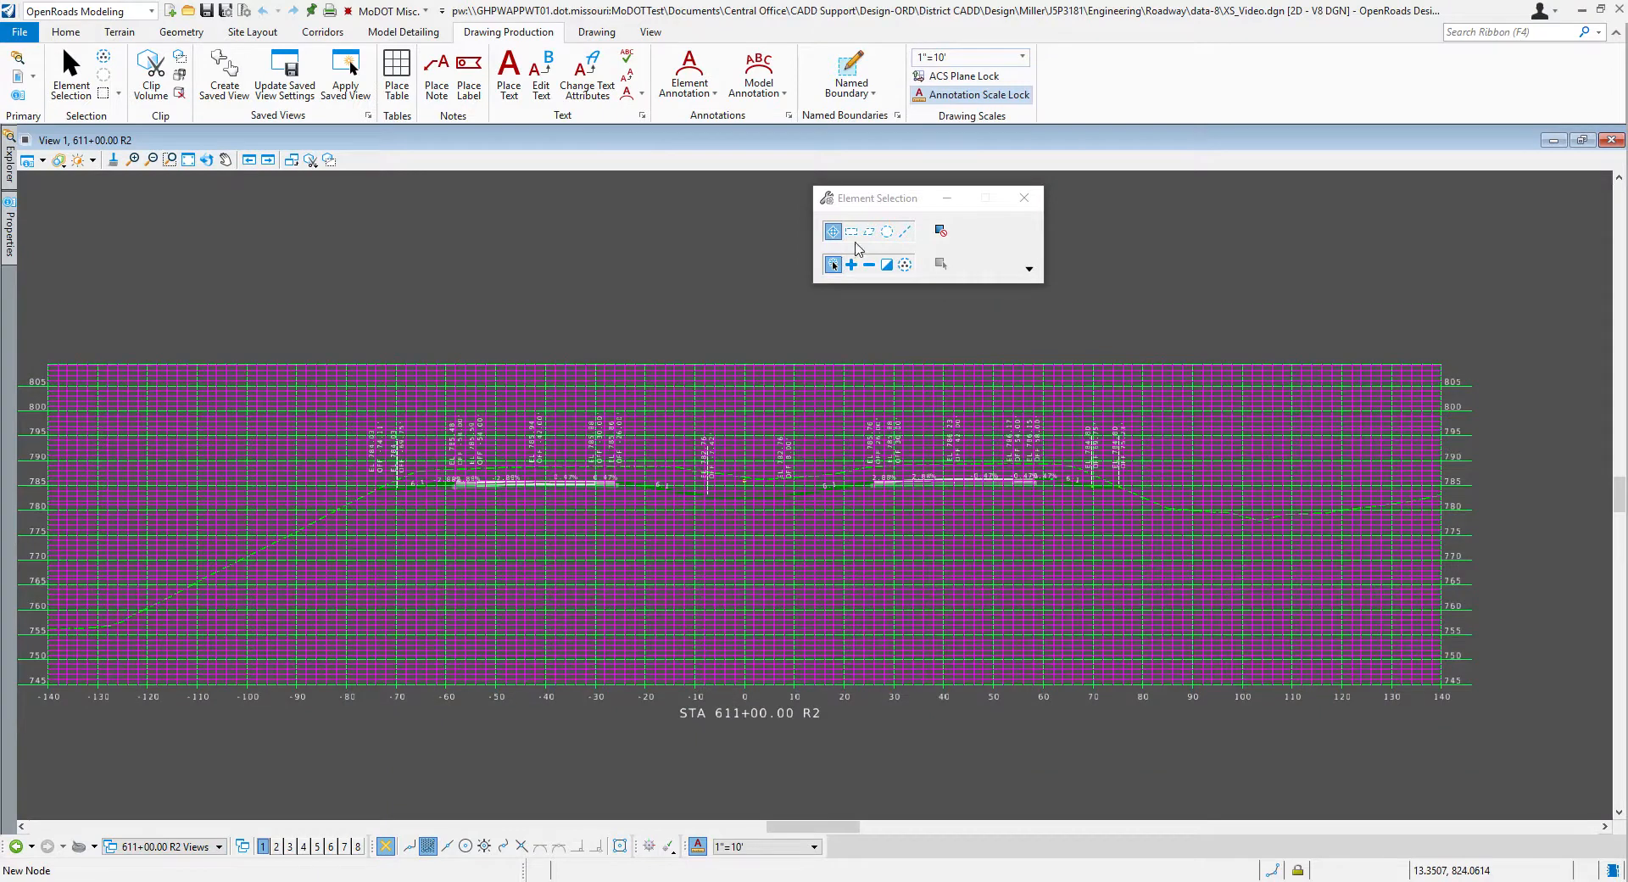
# Step: Remove the model annotations from all drawing models
pyautogui.moveTo(854, 207); pyautogui.dragTo(1293, 212)
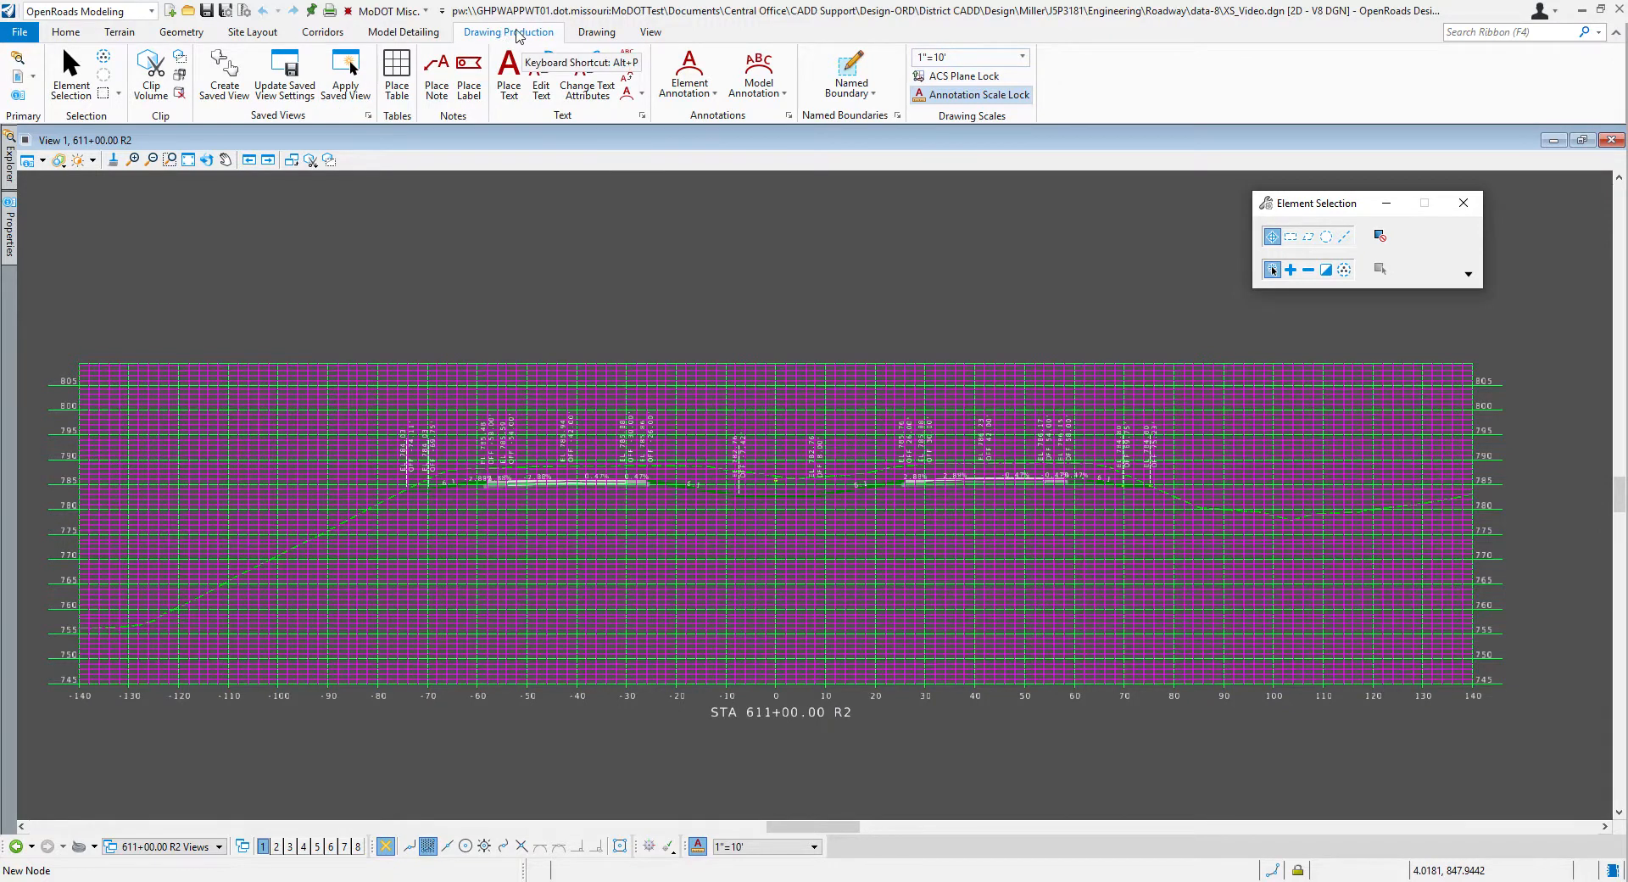
pyautogui.click(785, 93)
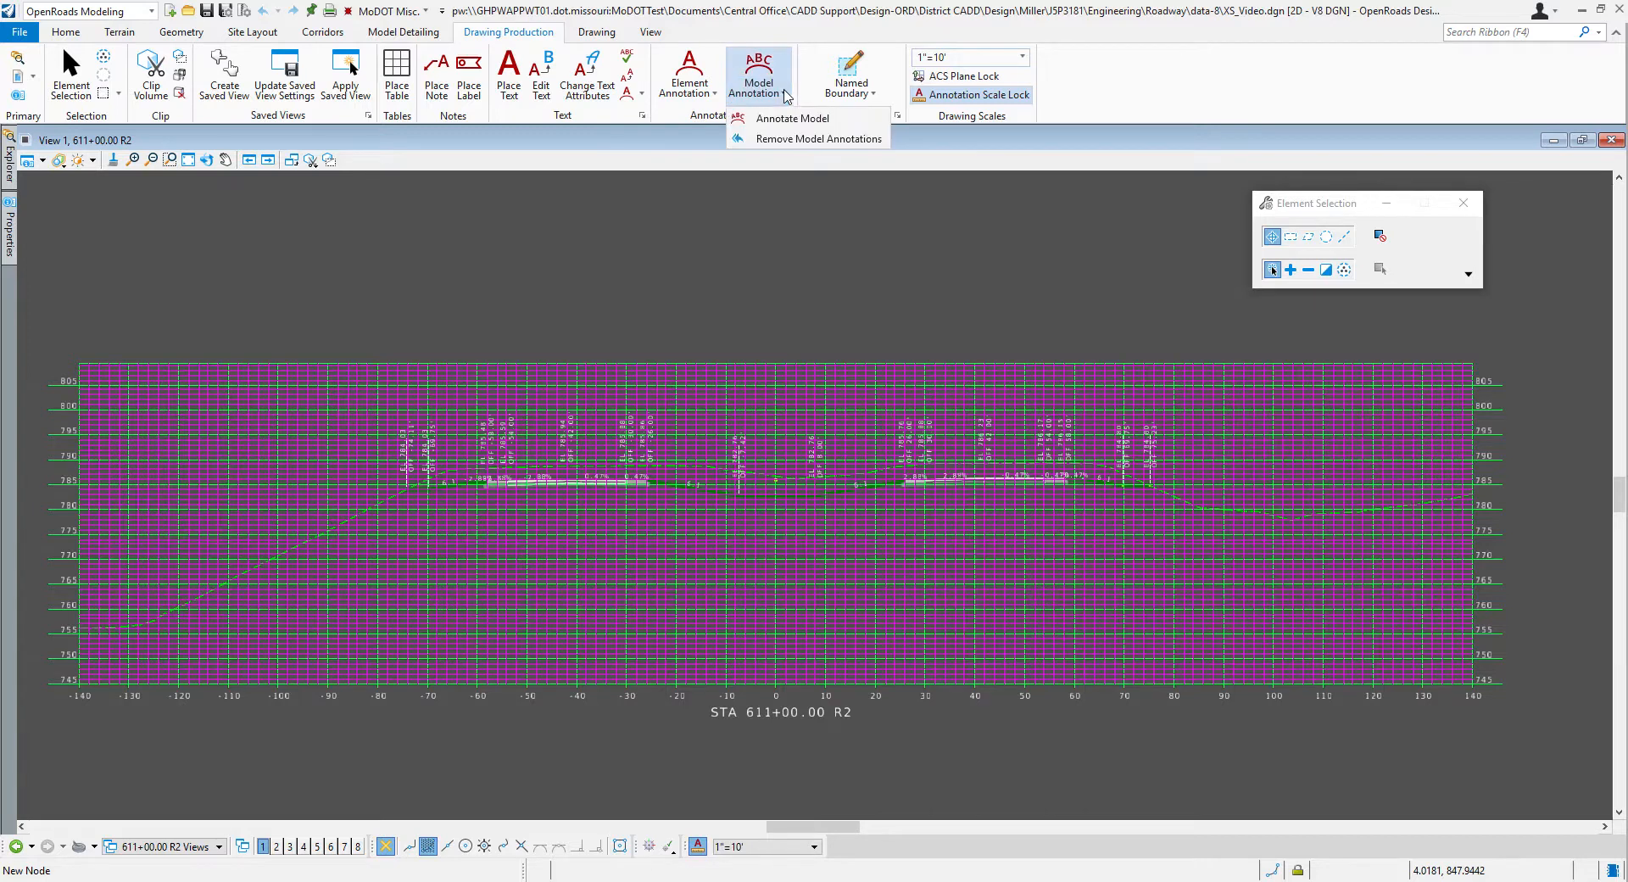
pyautogui.click(807, 144)
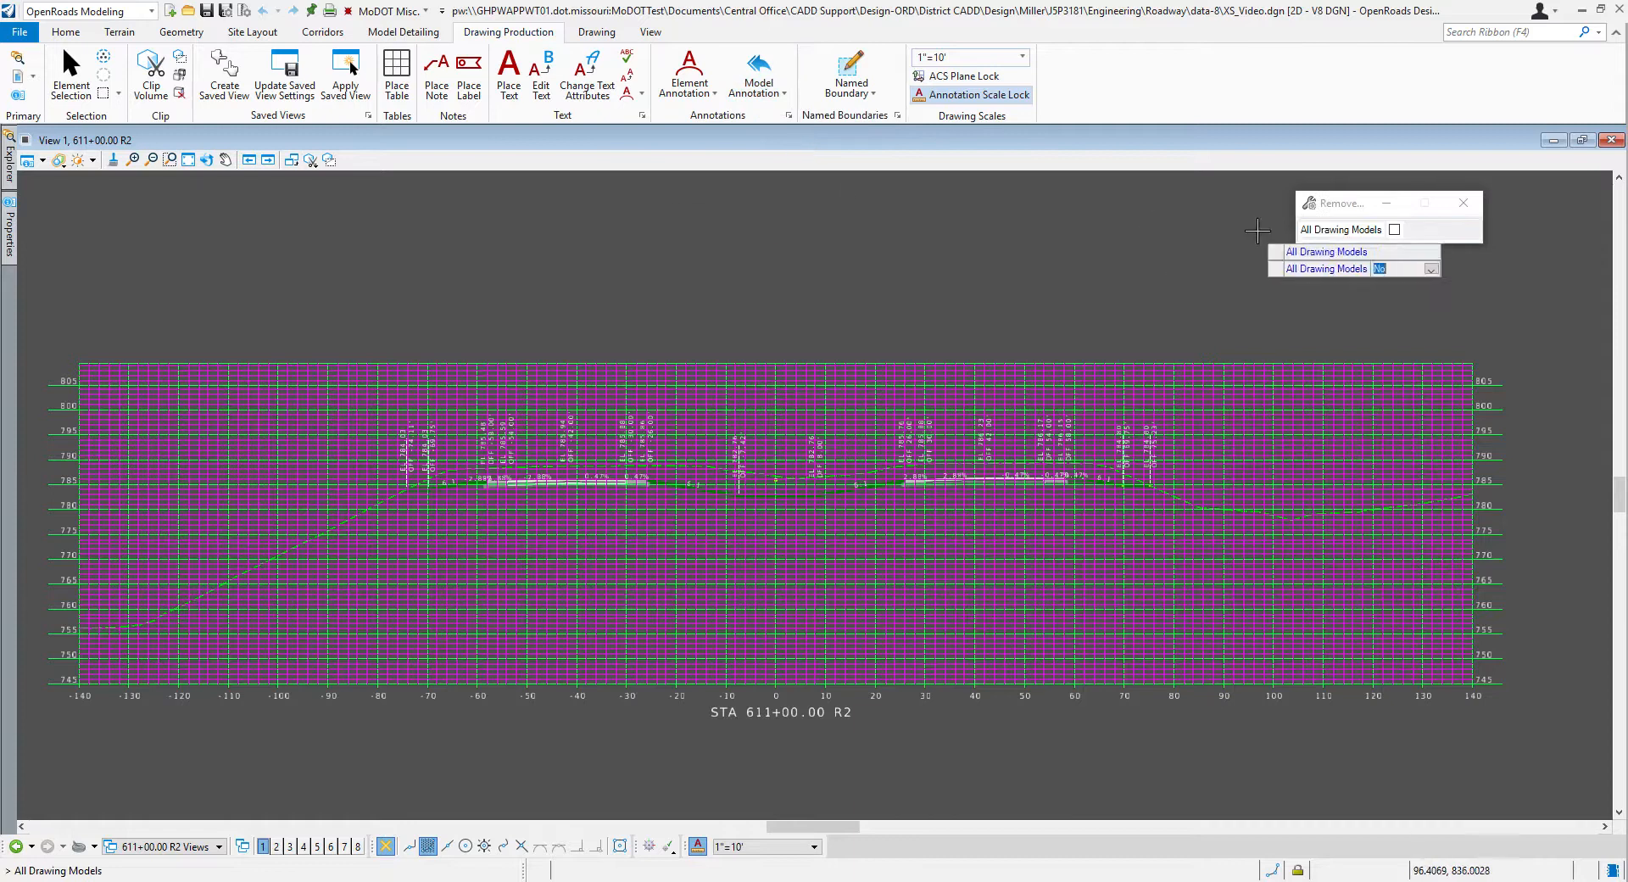
pyautogui.moveTo(1348, 205); pyautogui.dragTo(434, 234)
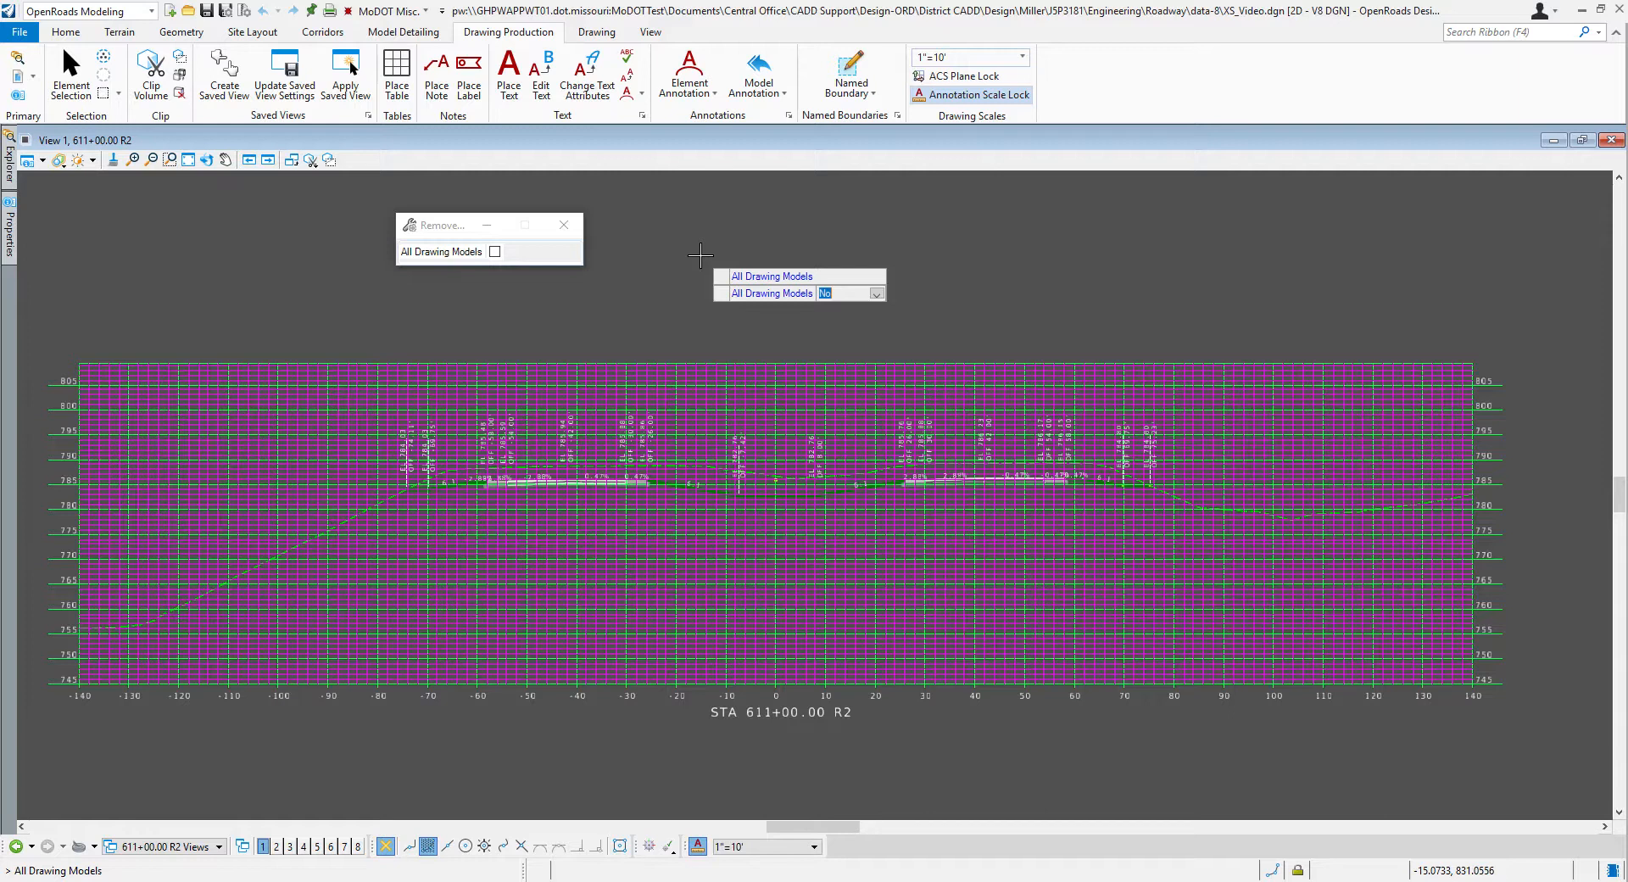
pyautogui.press('Return')
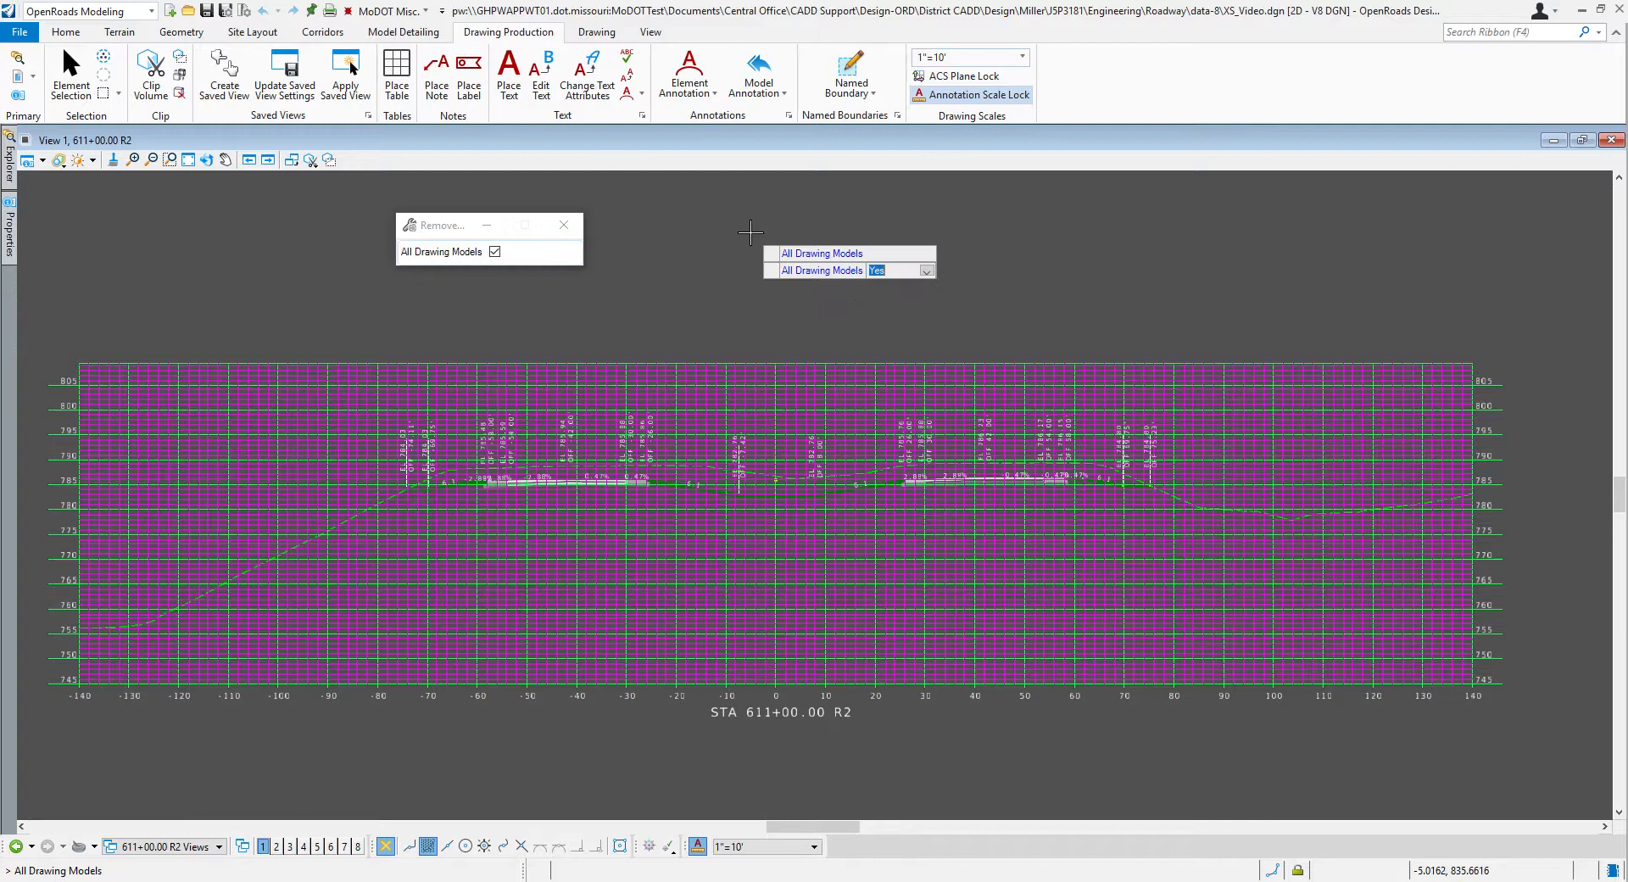
pyautogui.click(707, 268)
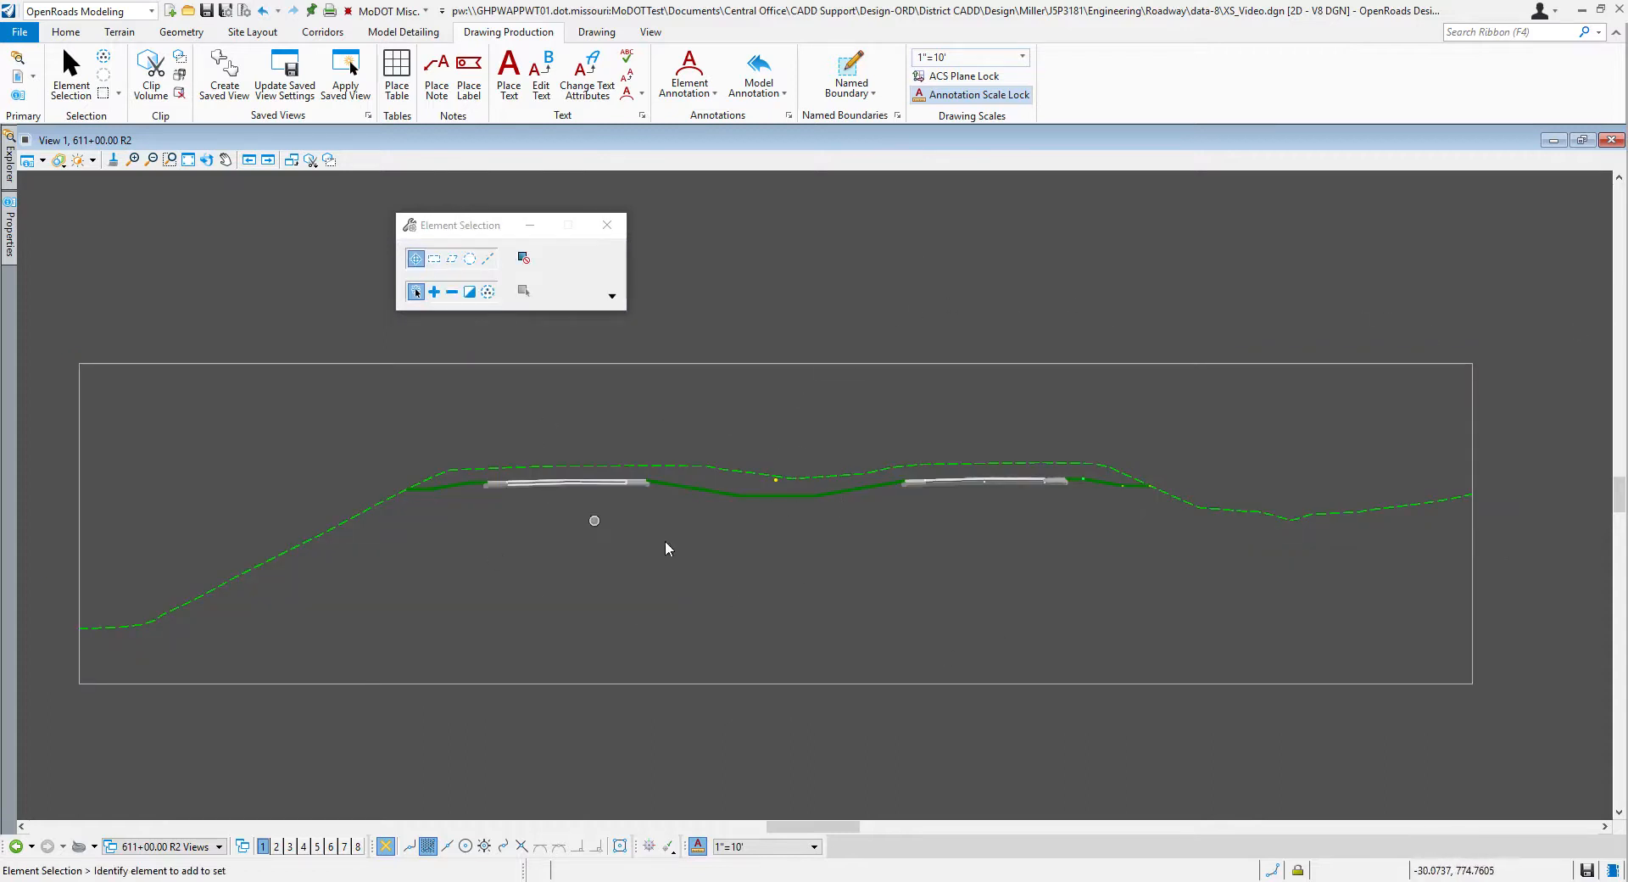
# Step: Check the 614+00 R2 sheet's cross sections for remaining annotation and return to the 611+00 R2 drawing model
pyautogui.click(205, 847)
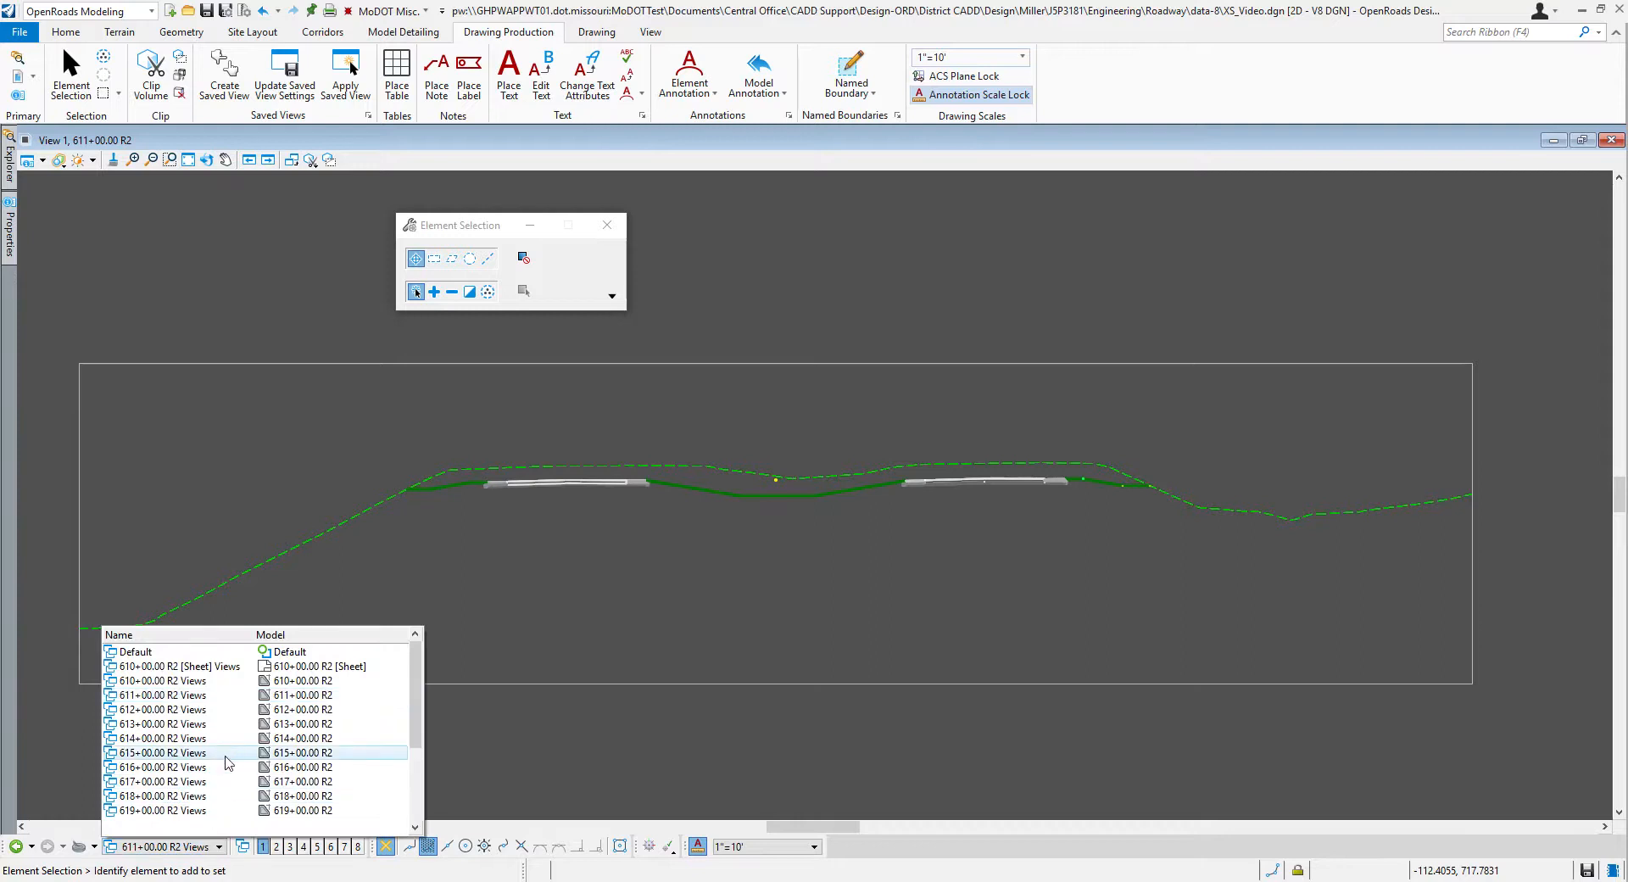
pyautogui.scroll(-1, 223, 772)
pyautogui.click(202, 777)
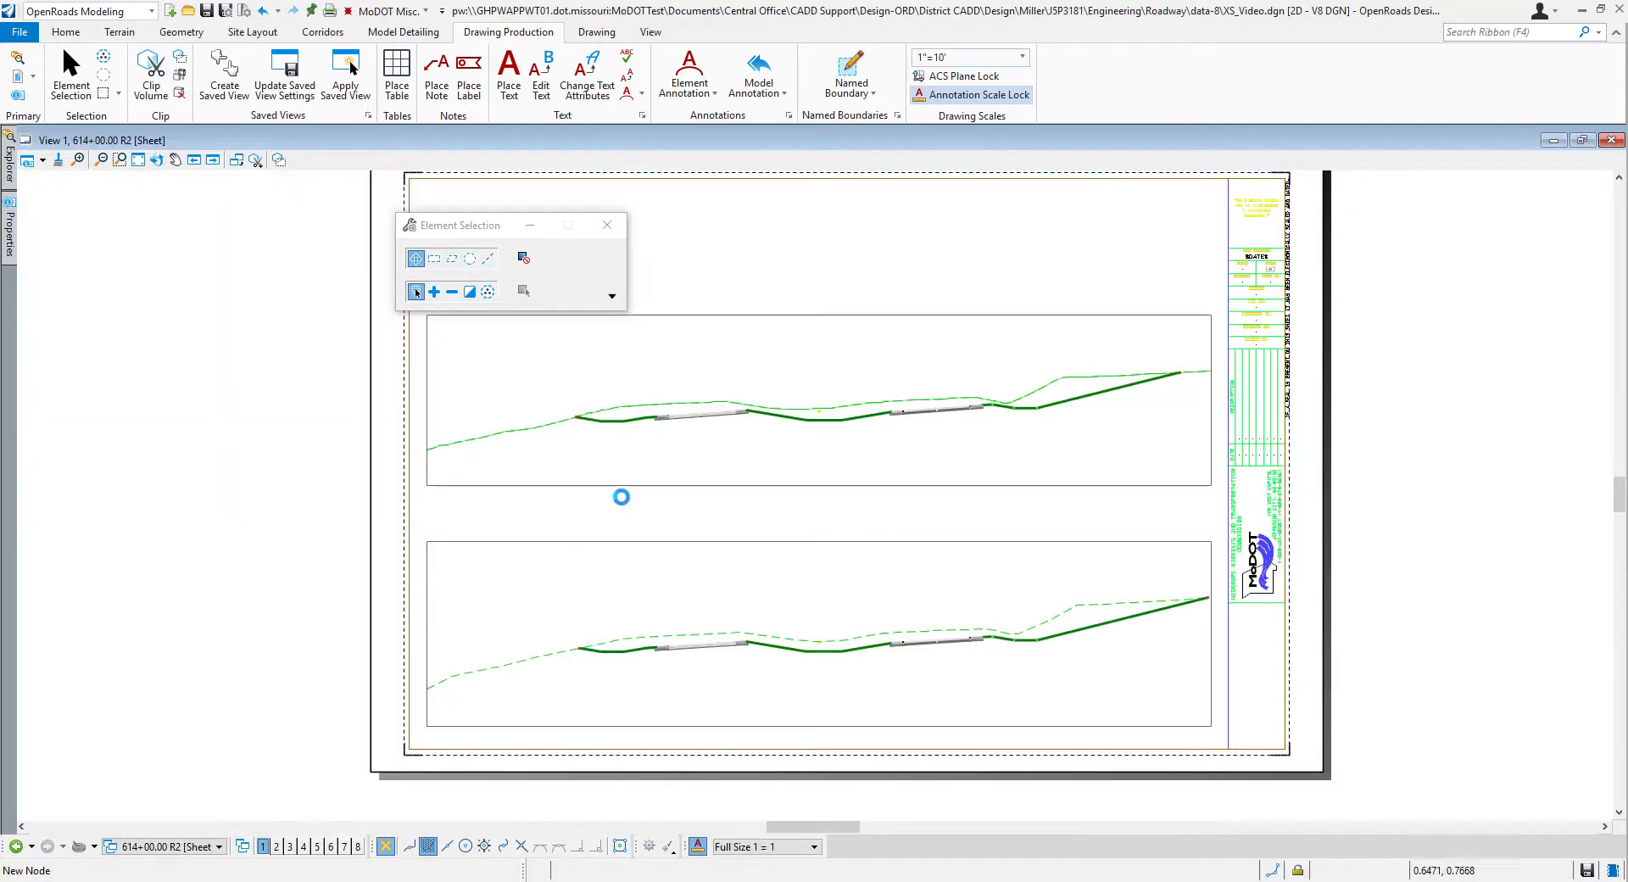
pyautogui.click(217, 847)
pyautogui.scroll(5, 212, 705)
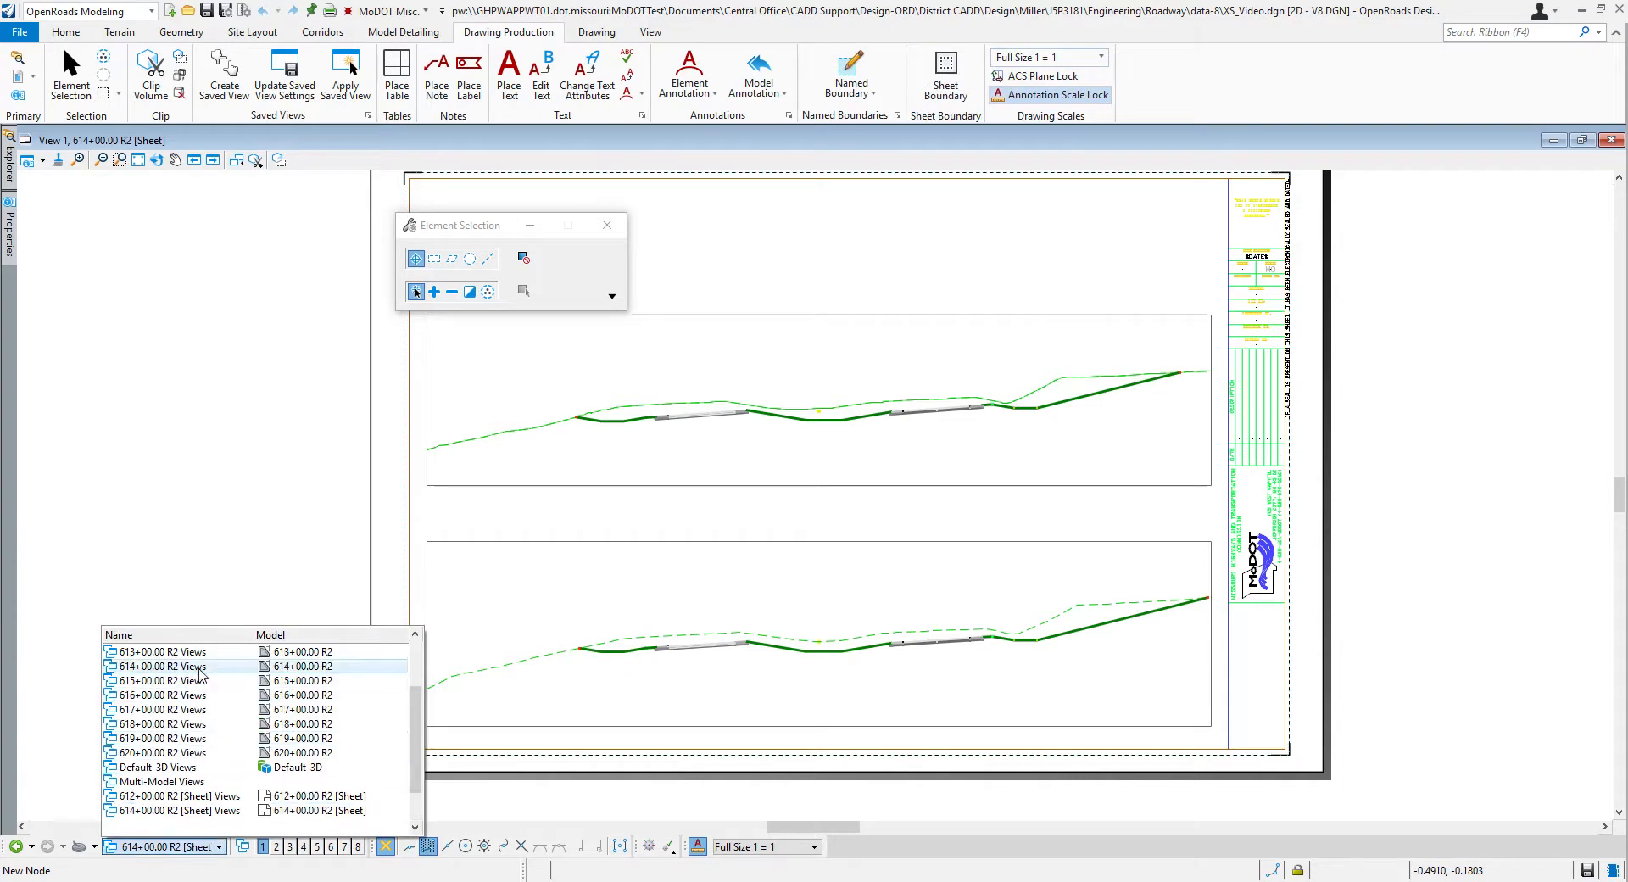
pyautogui.click(174, 695)
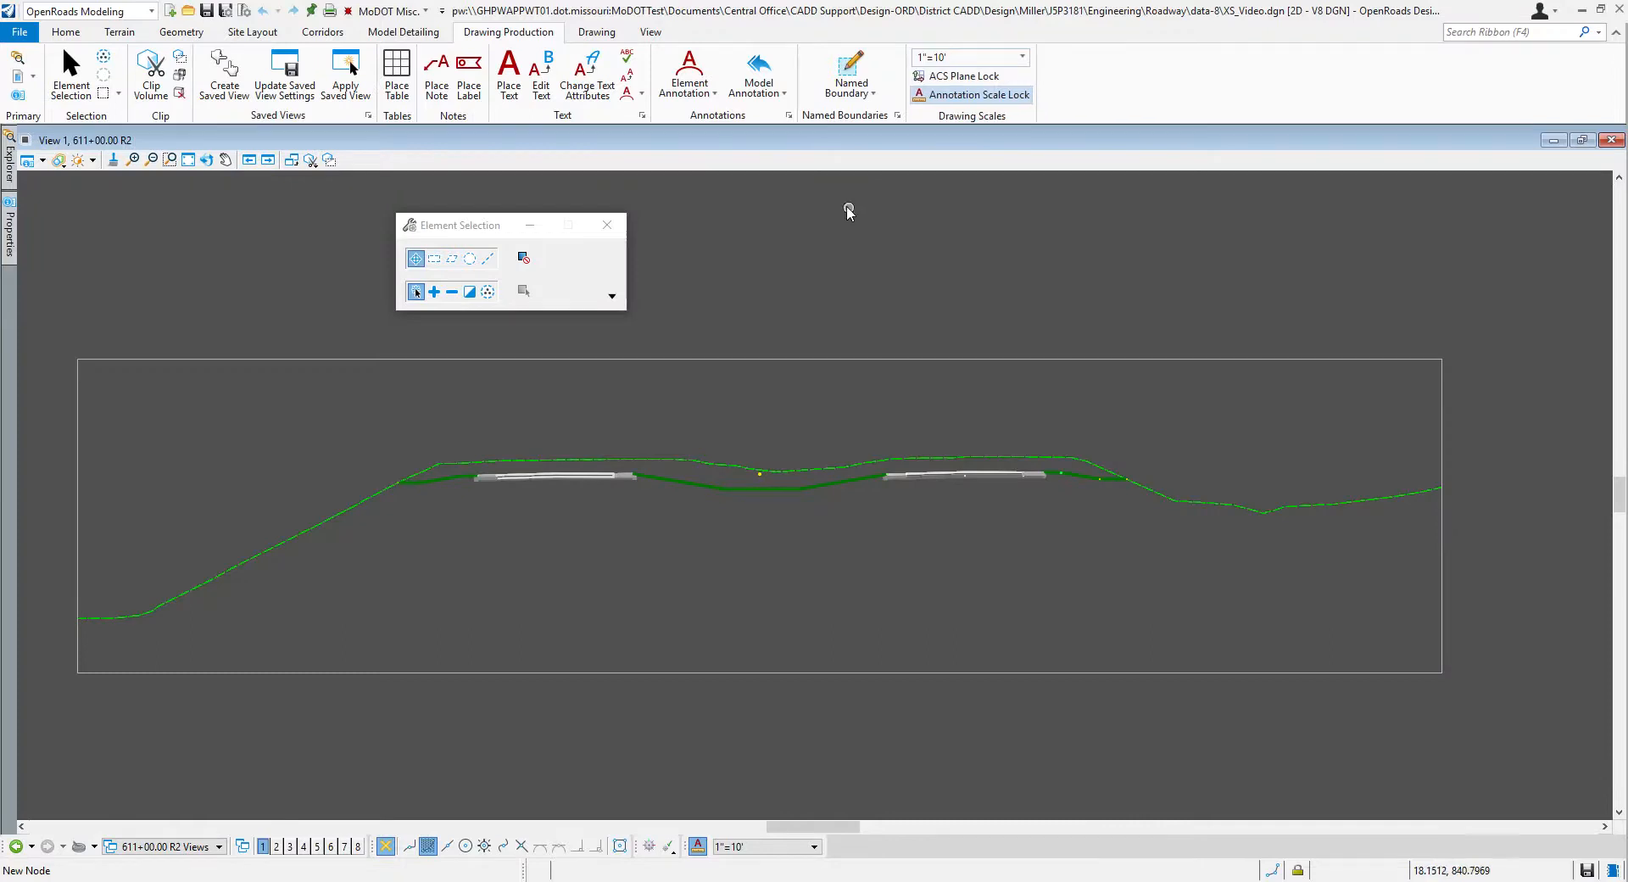
# Step: Annotate all drawing models with the XS Annotation w/o Grid annotation group
pyautogui.moveTo(494, 228); pyautogui.dragTo(378, 217)
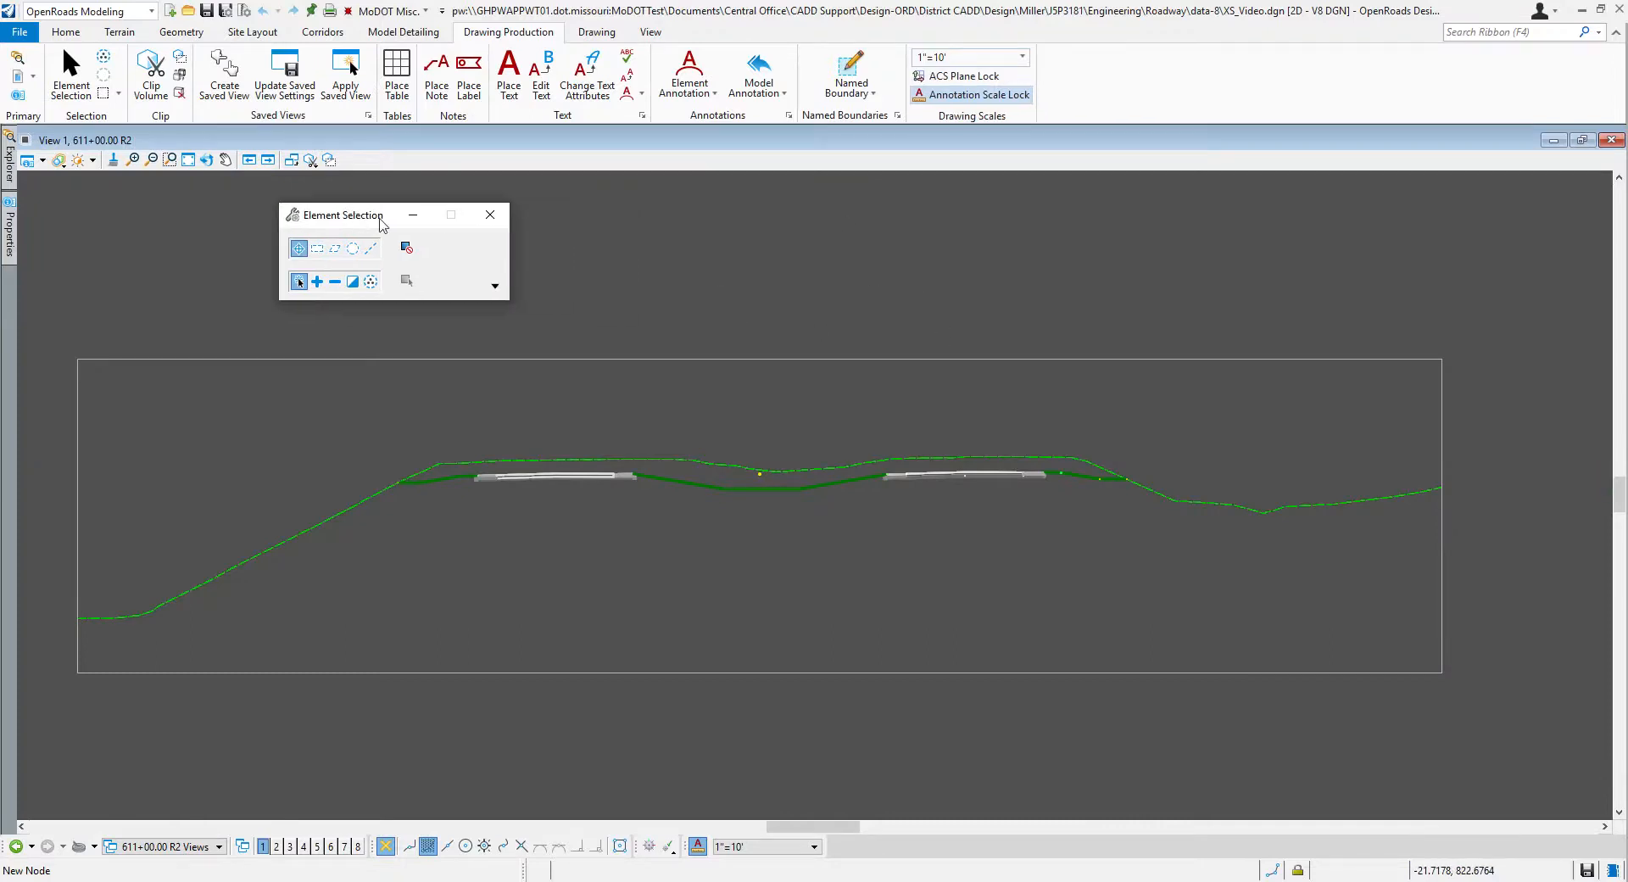
pyautogui.click(782, 95)
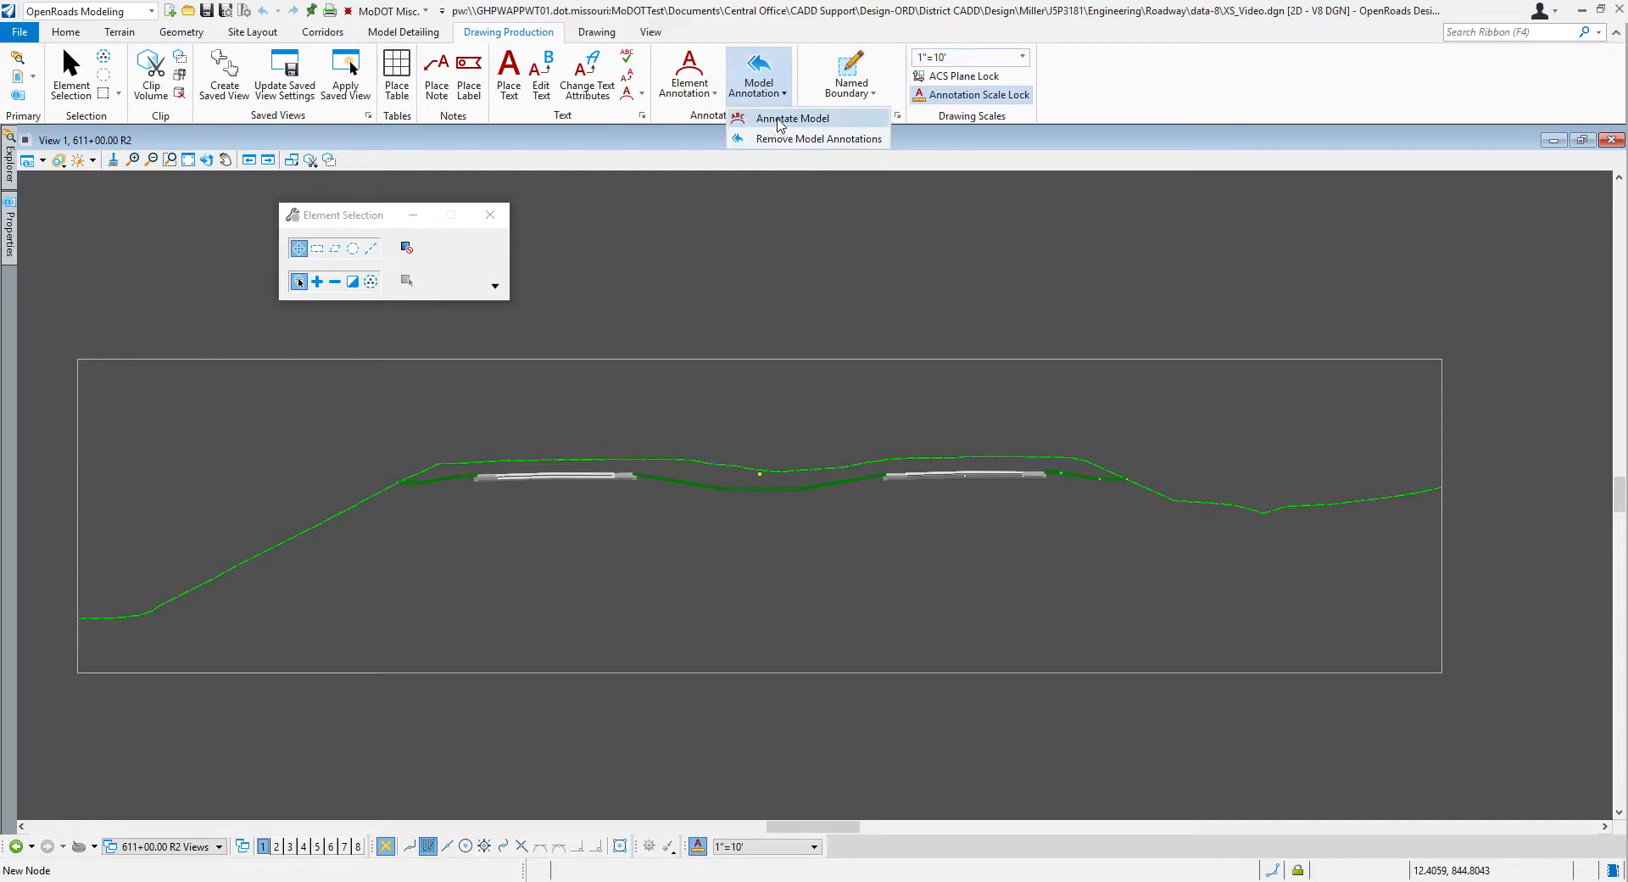
pyautogui.click(778, 120)
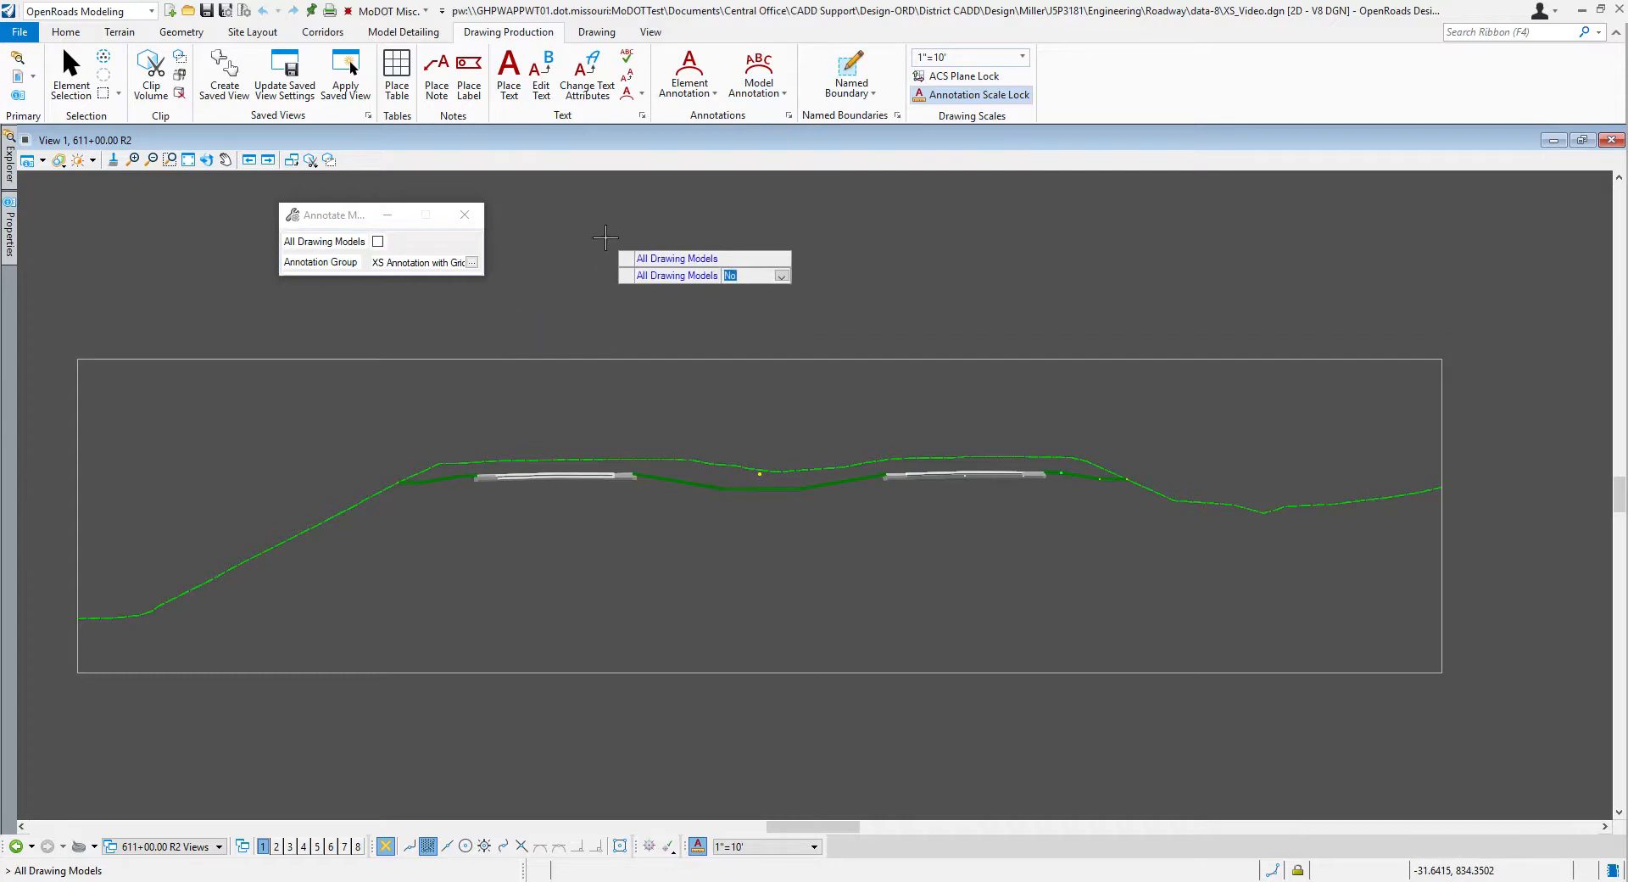
pyautogui.press('Down')
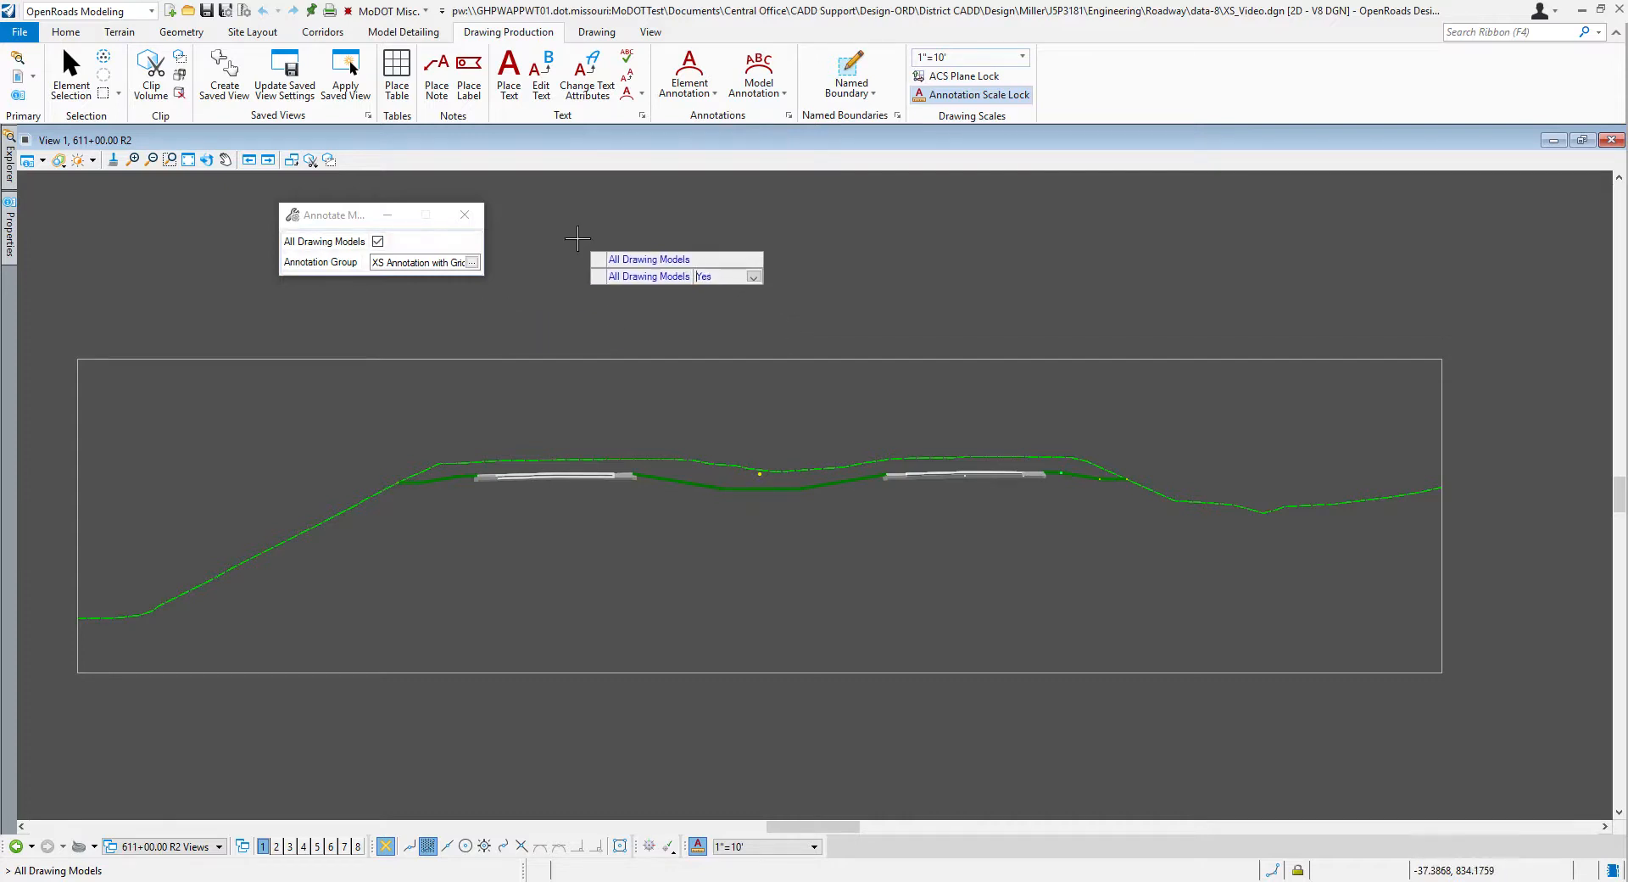
pyautogui.press('Return')
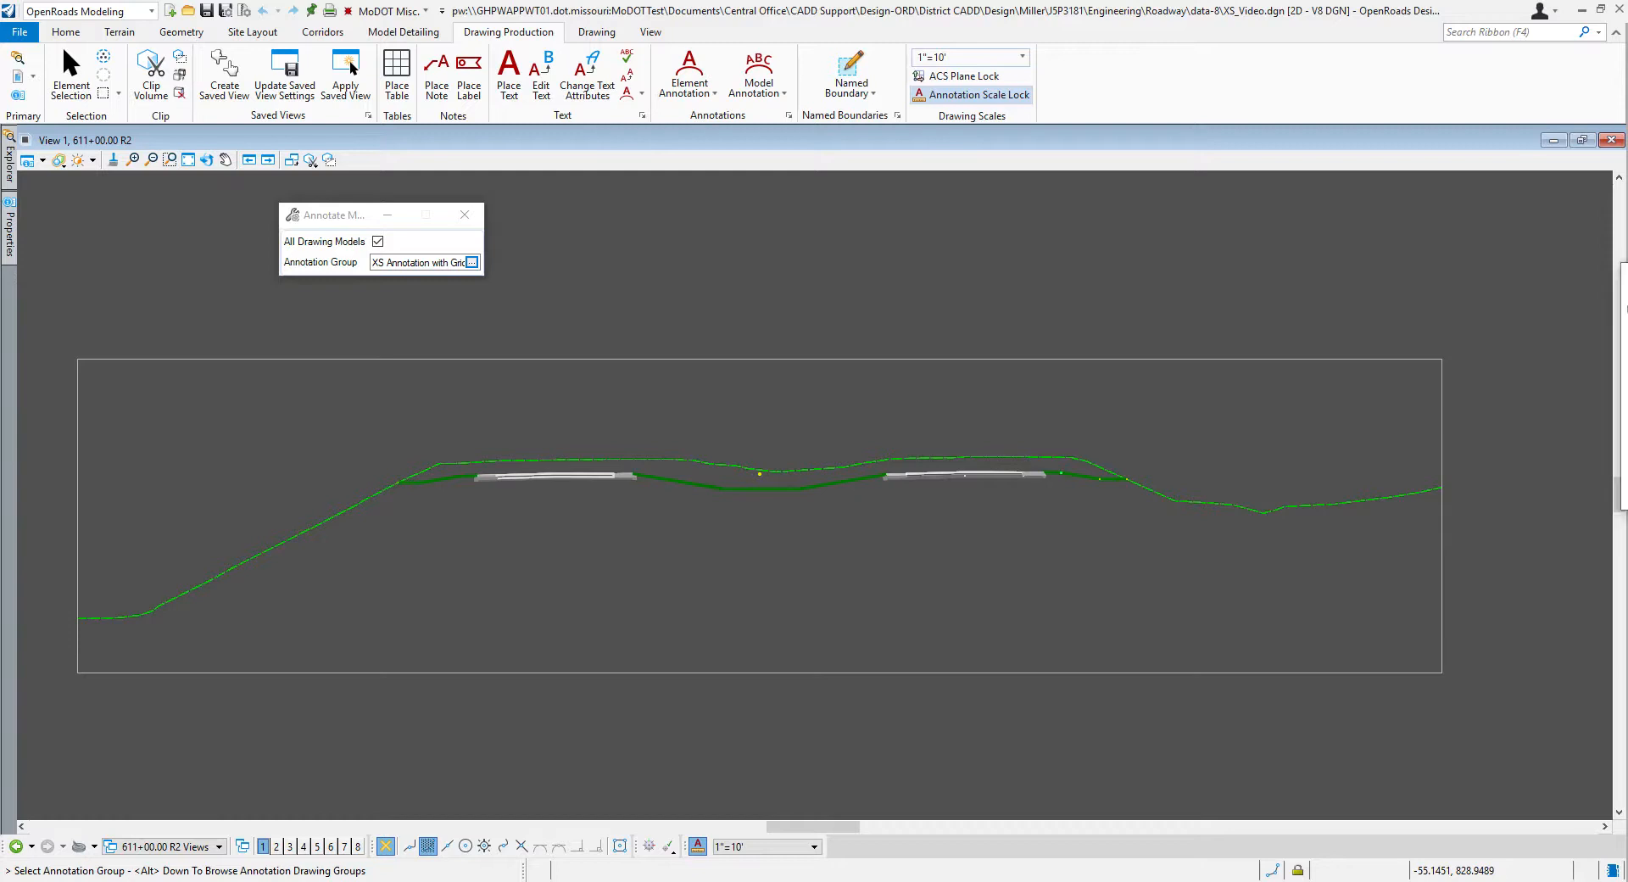
pyautogui.click(471, 262)
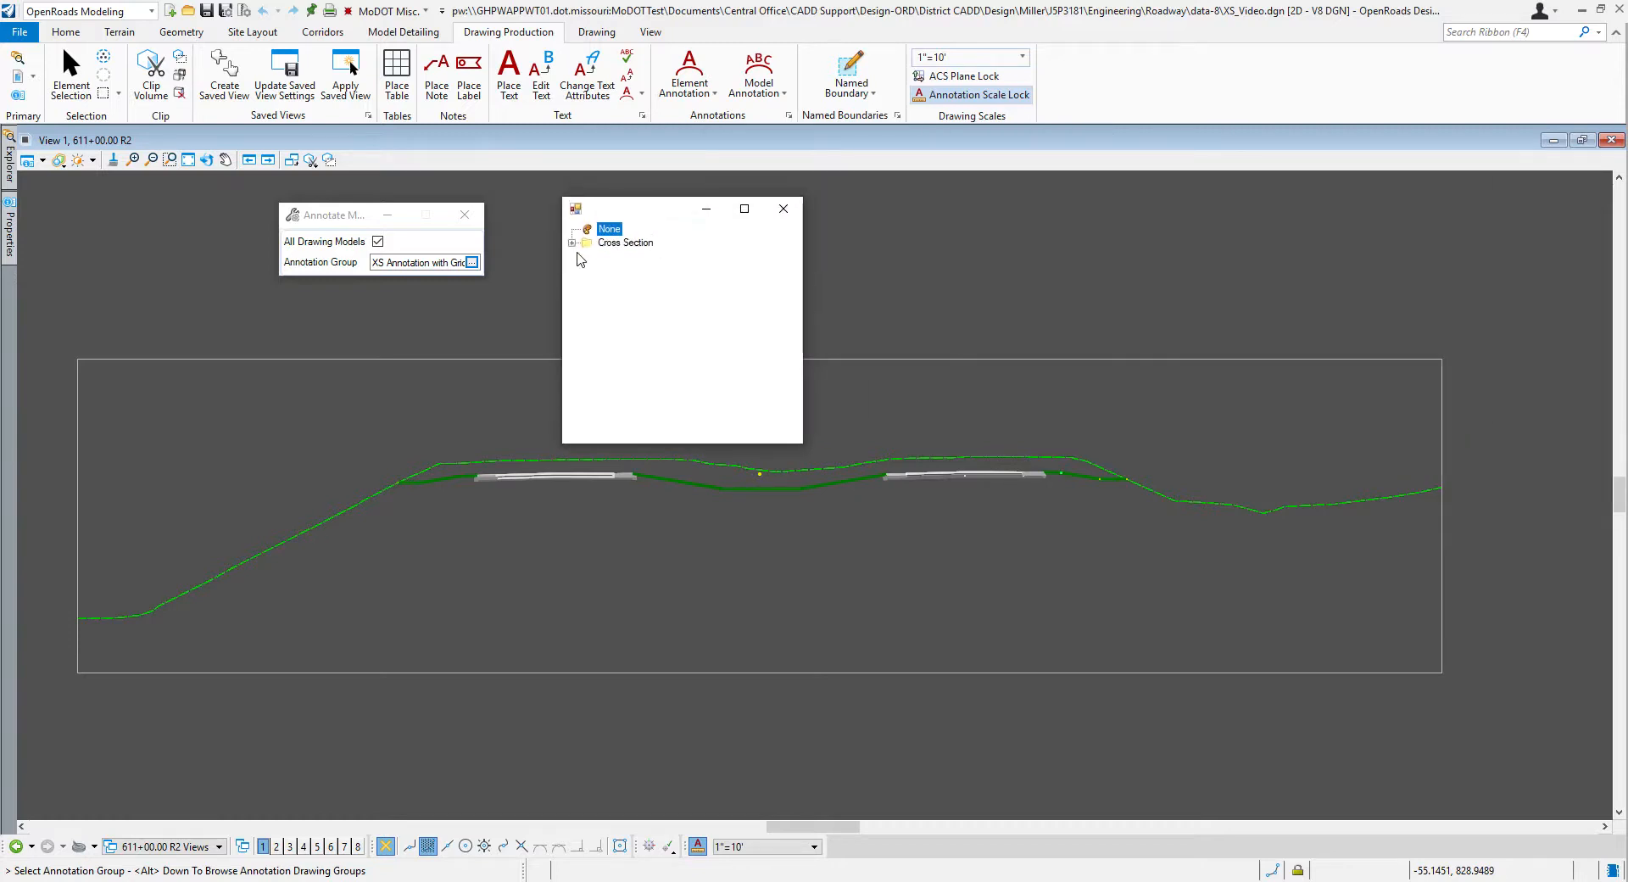
pyautogui.click(572, 243)
pyautogui.click(588, 256)
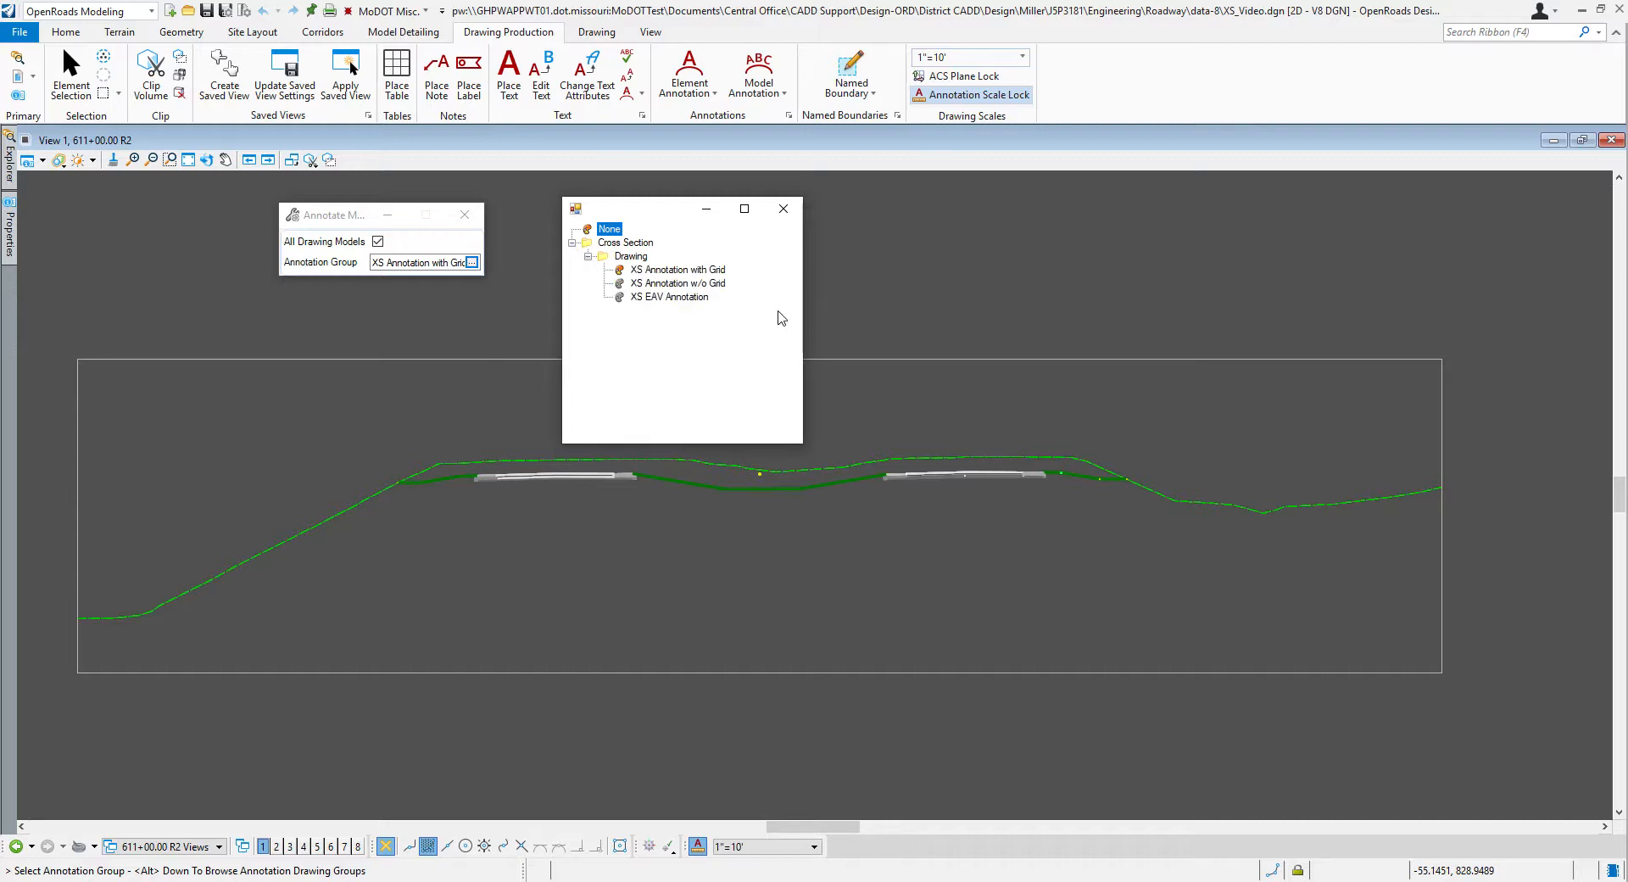
pyautogui.doubleClick(688, 283)
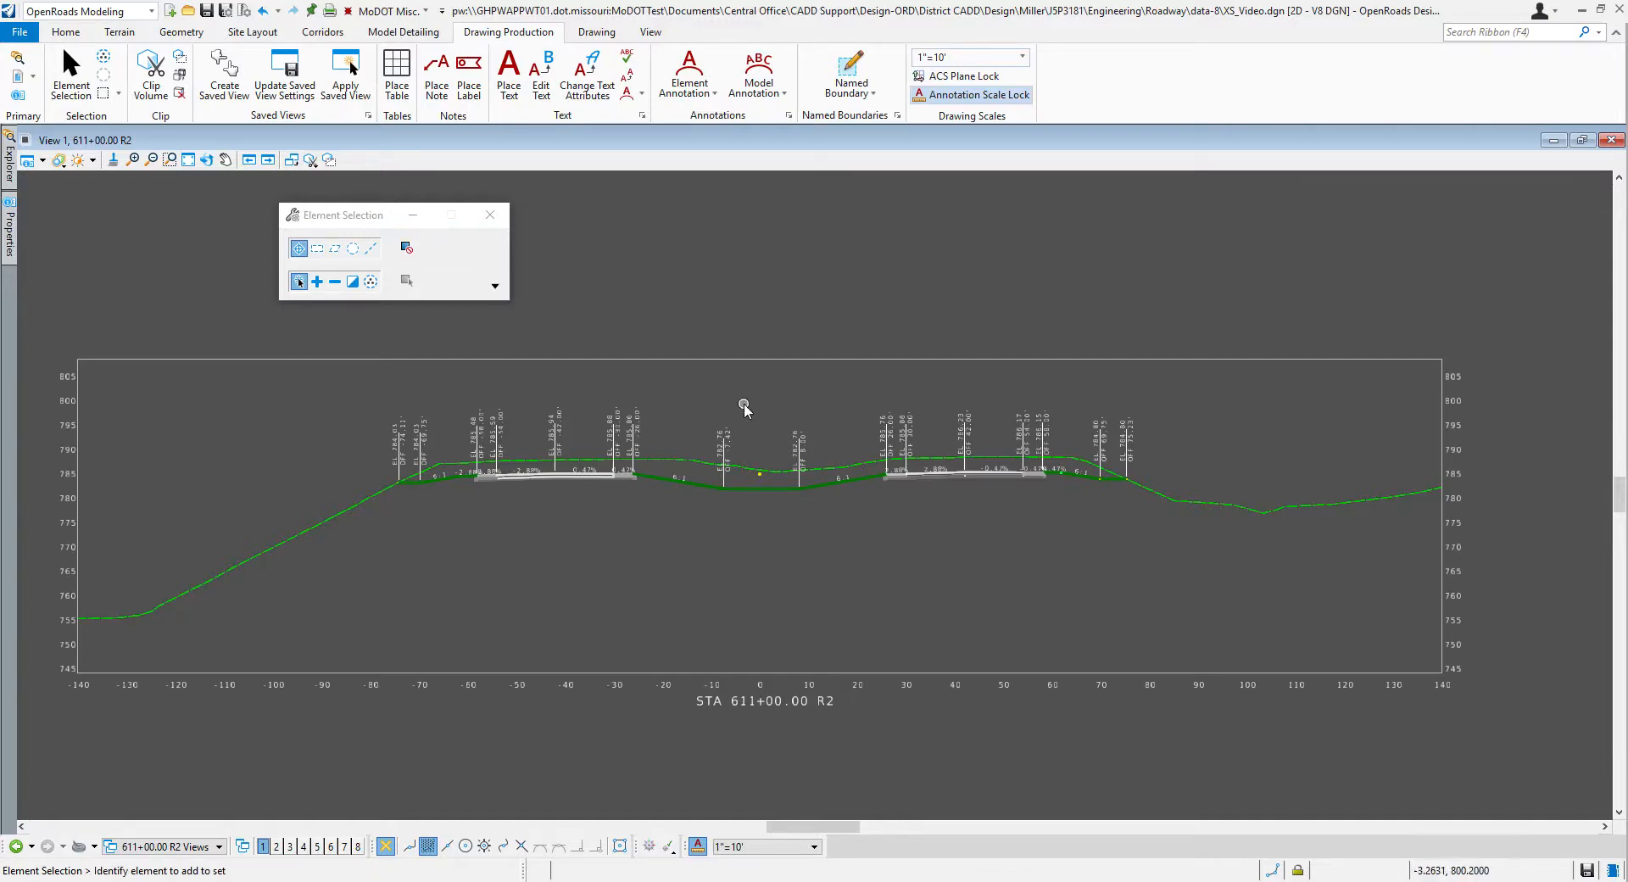
# Step: Review the gridless annotation on the 614+00 R2 sheet and return to the 611+00 R2 drawing model
pyautogui.moveTo(348, 218); pyautogui.dragTo(220, 197)
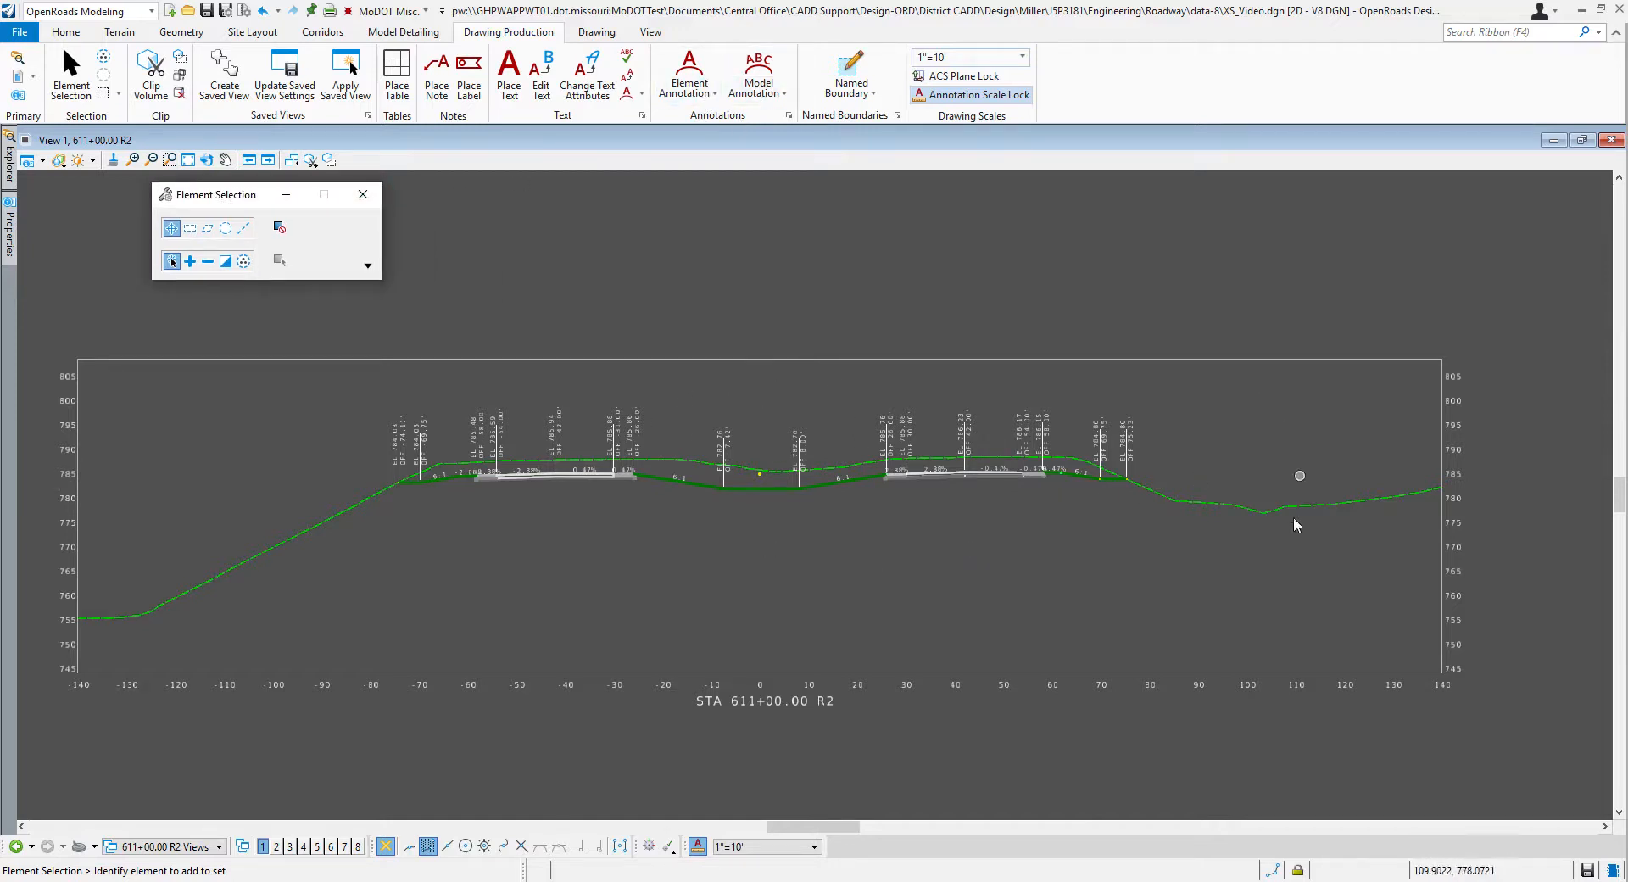
pyautogui.click(220, 847)
pyautogui.scroll(-1, 243, 710)
pyautogui.click(225, 774)
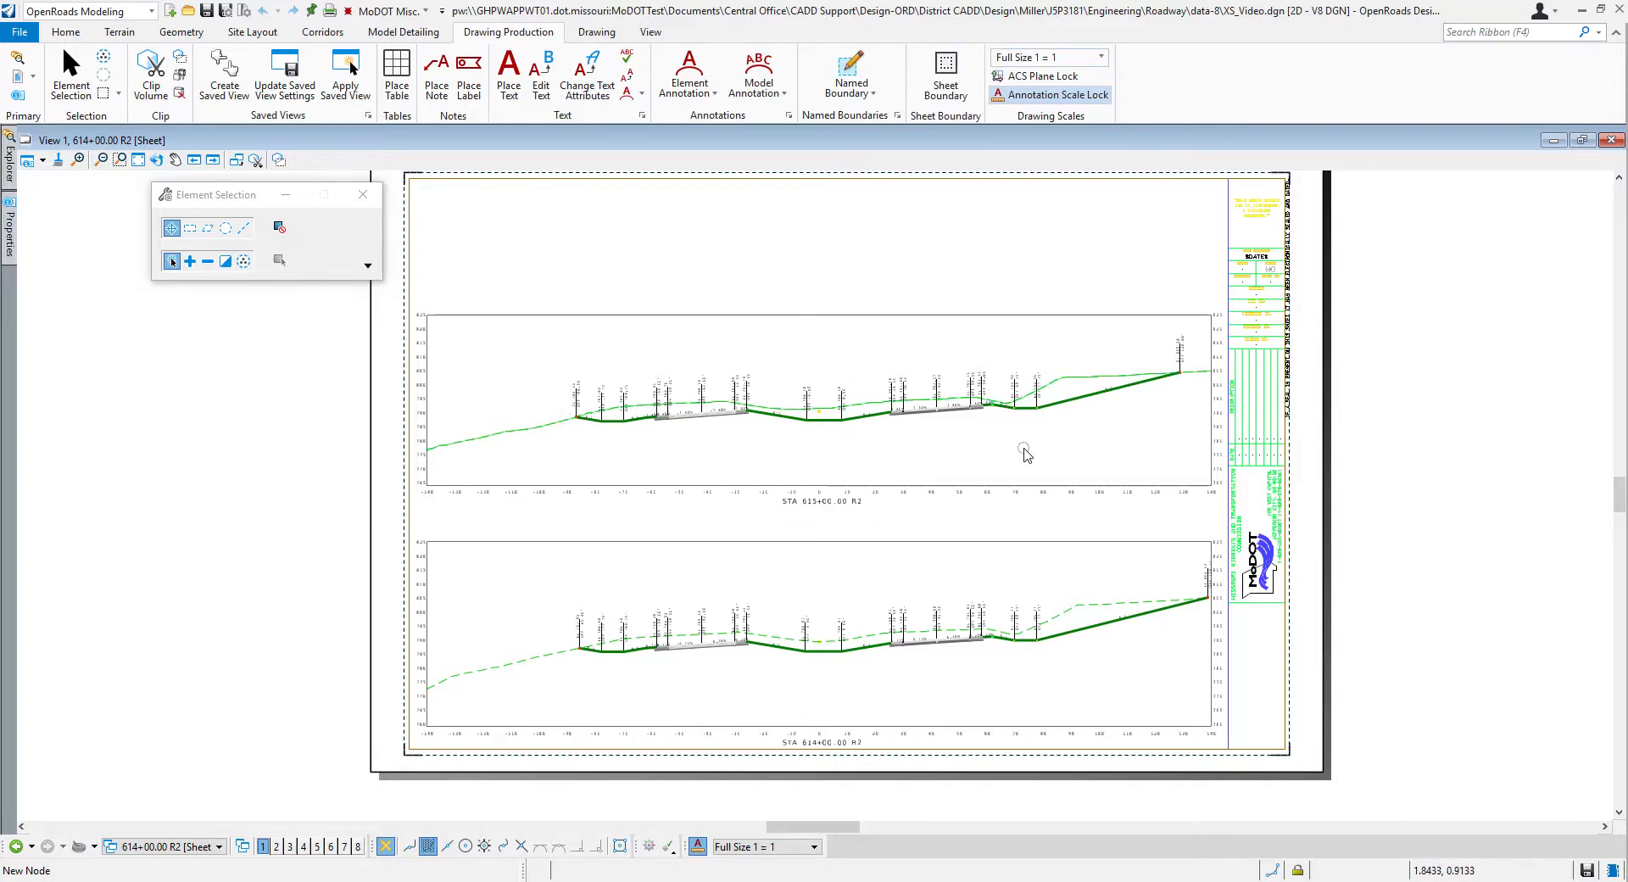
pyautogui.click(214, 847)
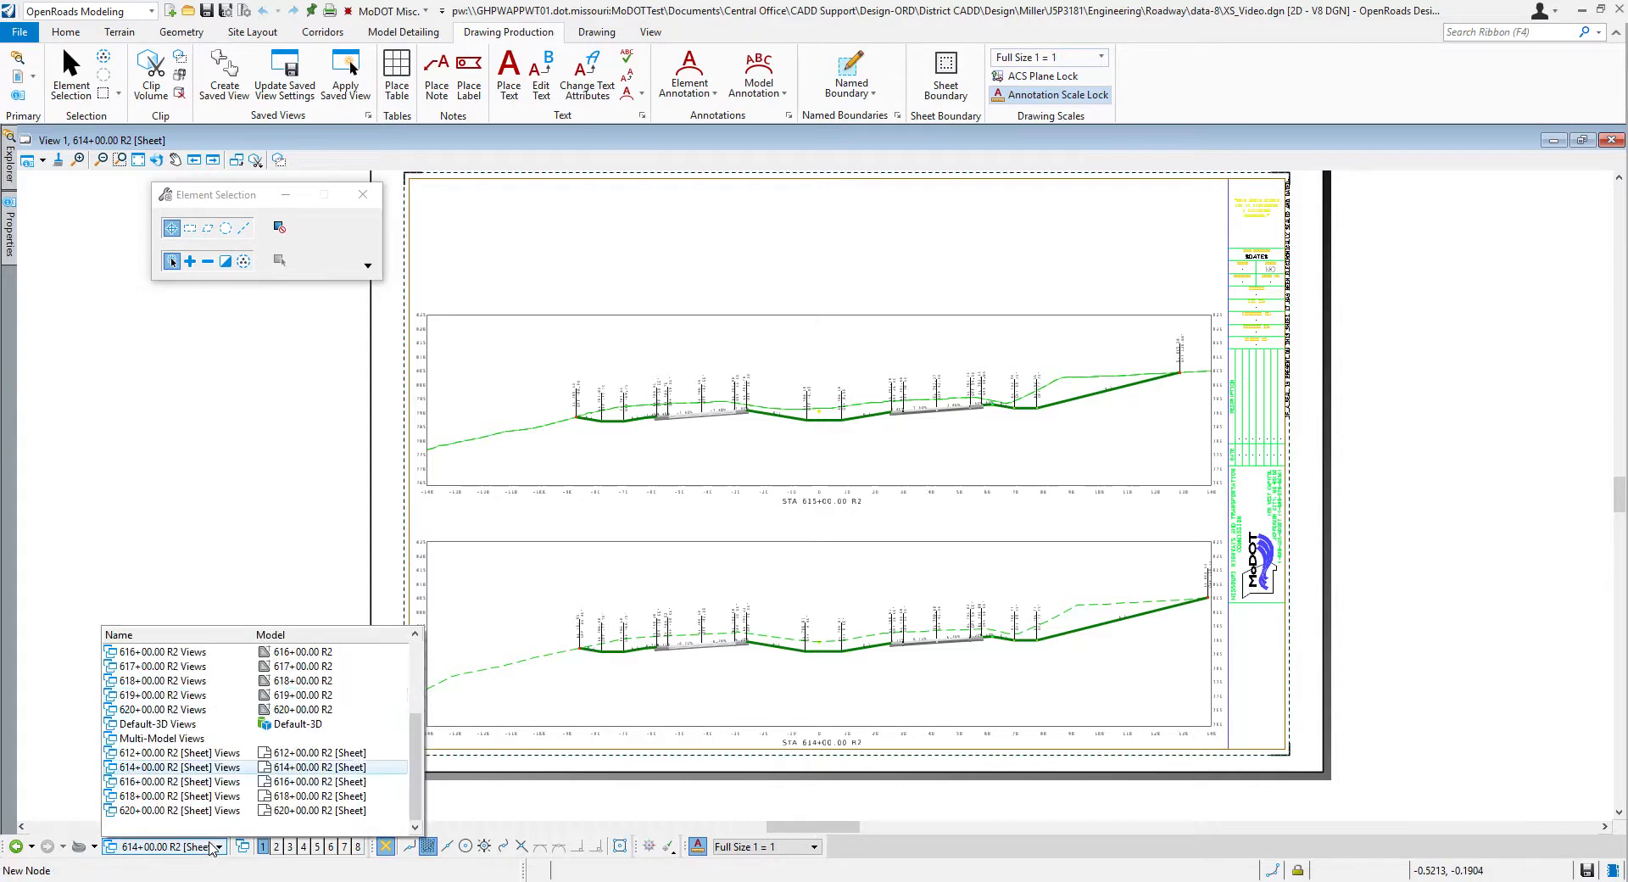
pyautogui.scroll(3, 200, 695)
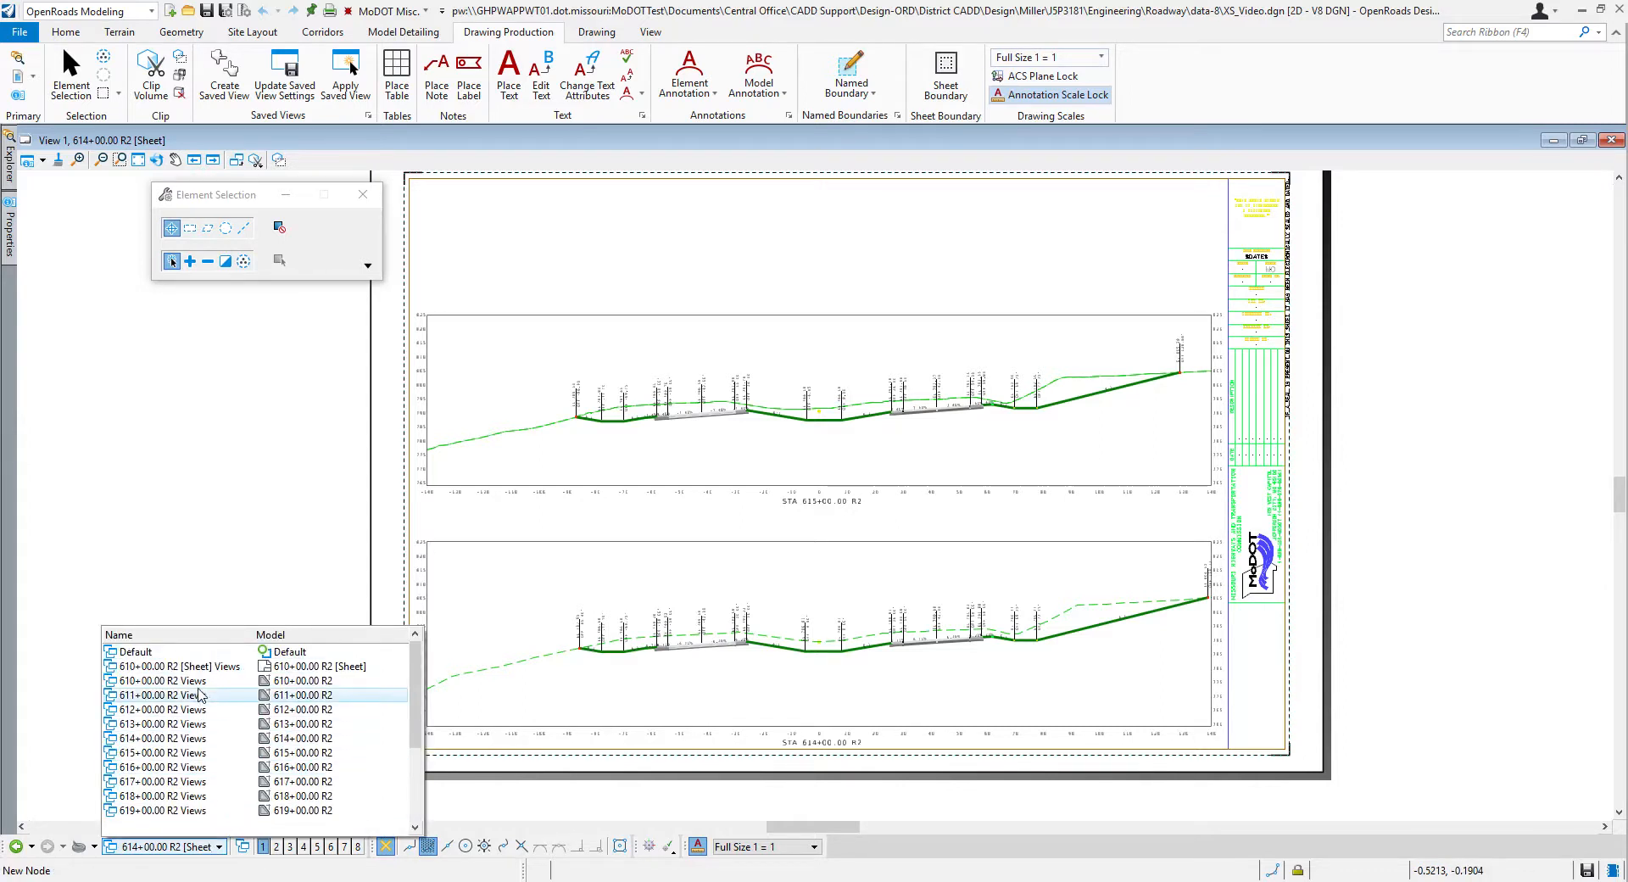
pyautogui.click(200, 696)
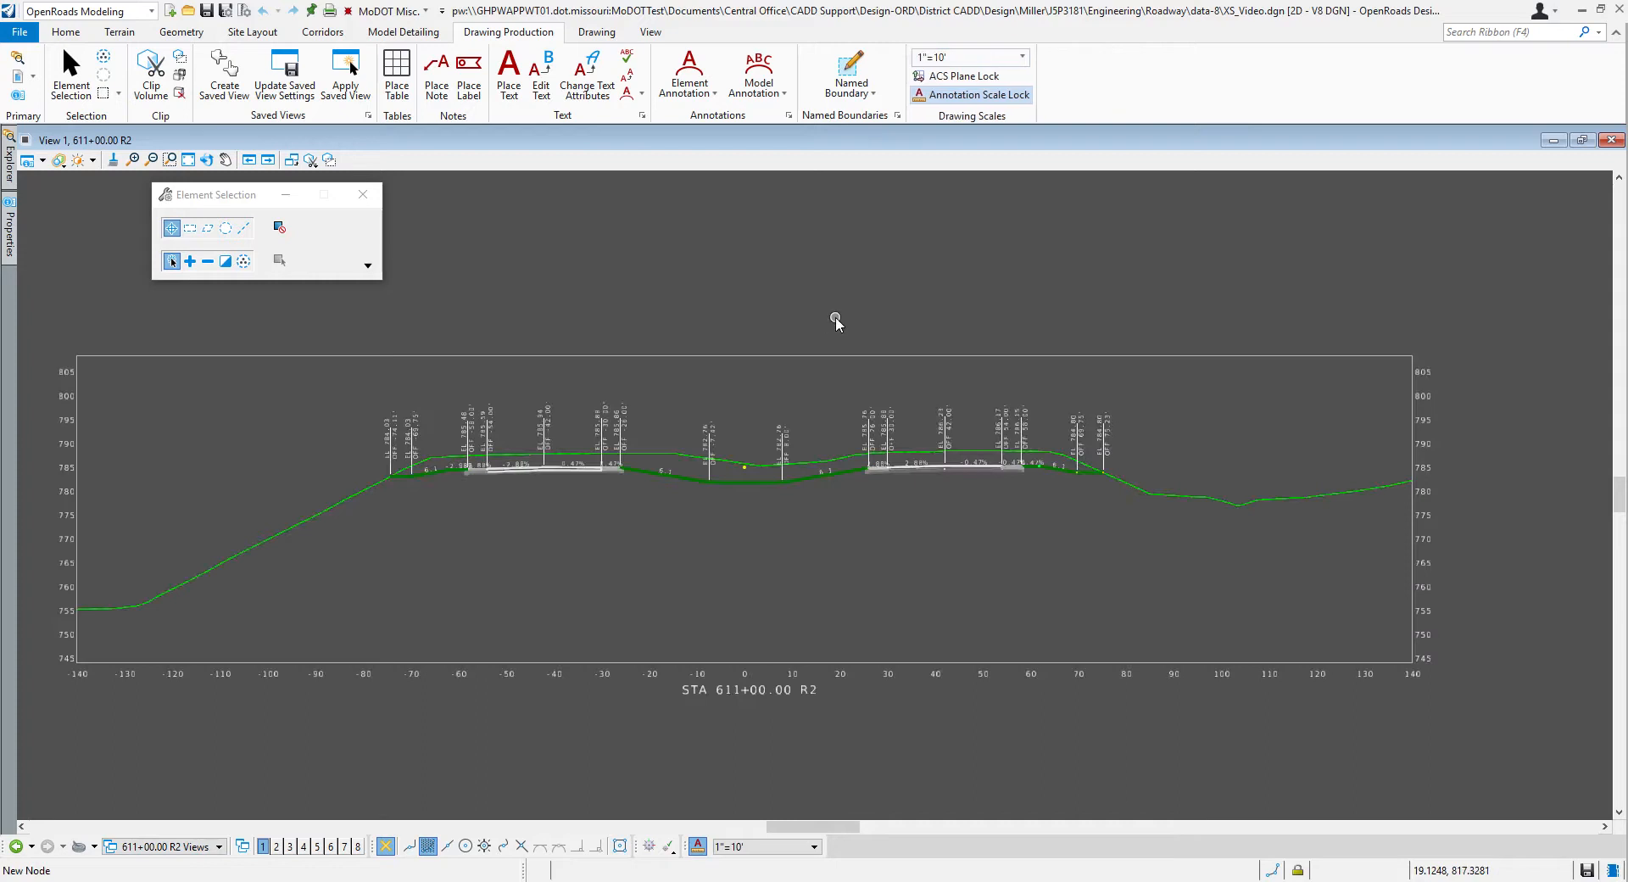
# Step: Remove the gridless annotations from all drawing models
pyautogui.click(759, 85)
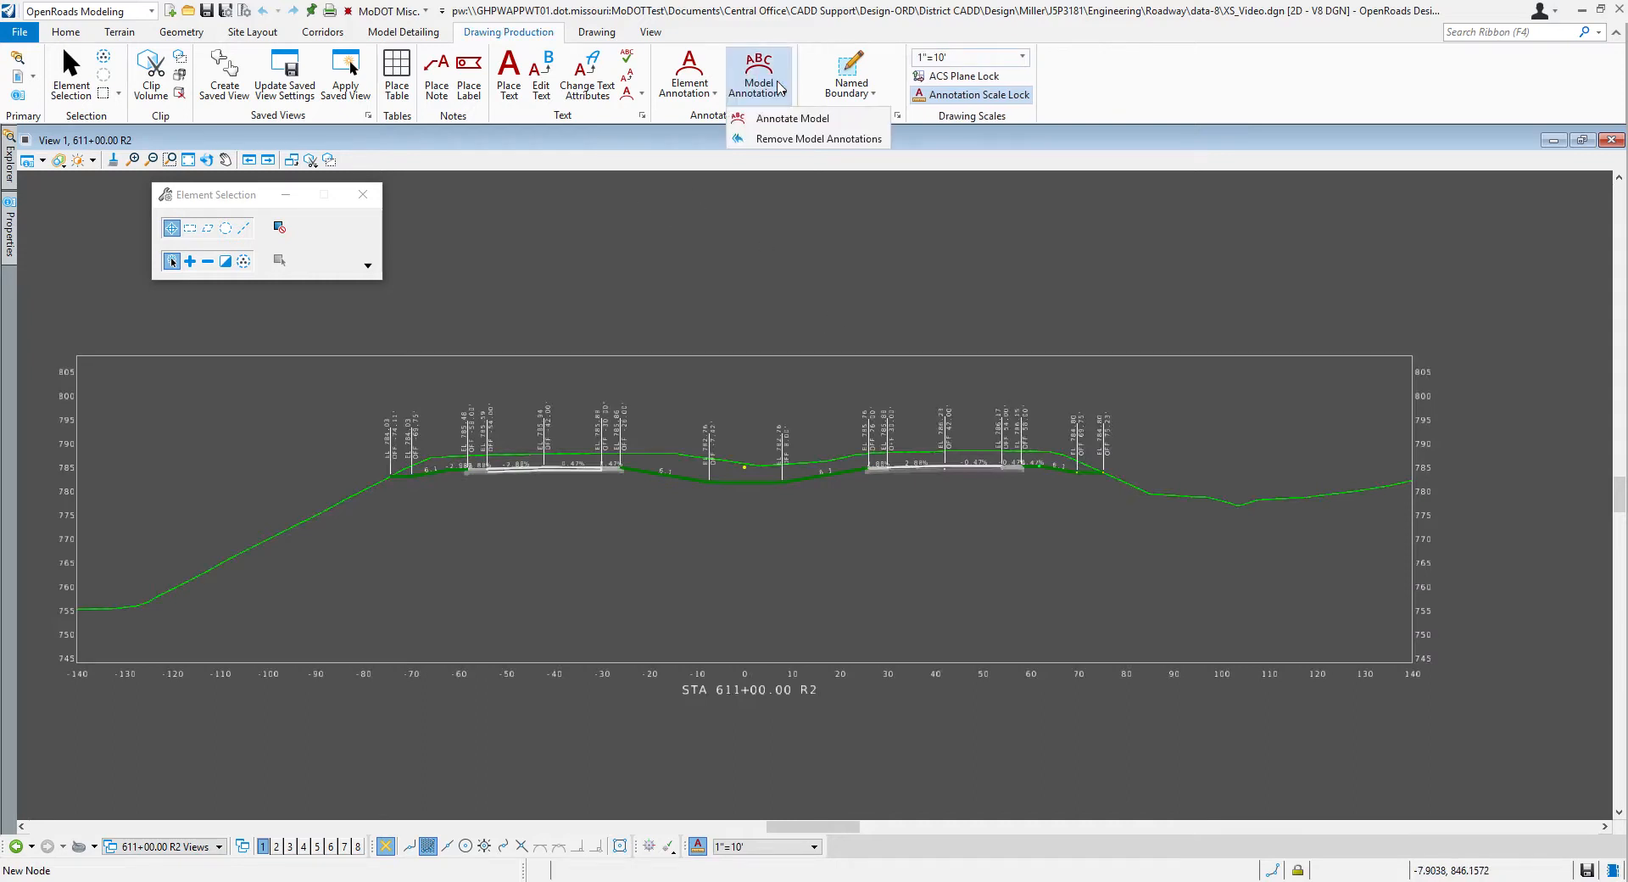
pyautogui.click(806, 140)
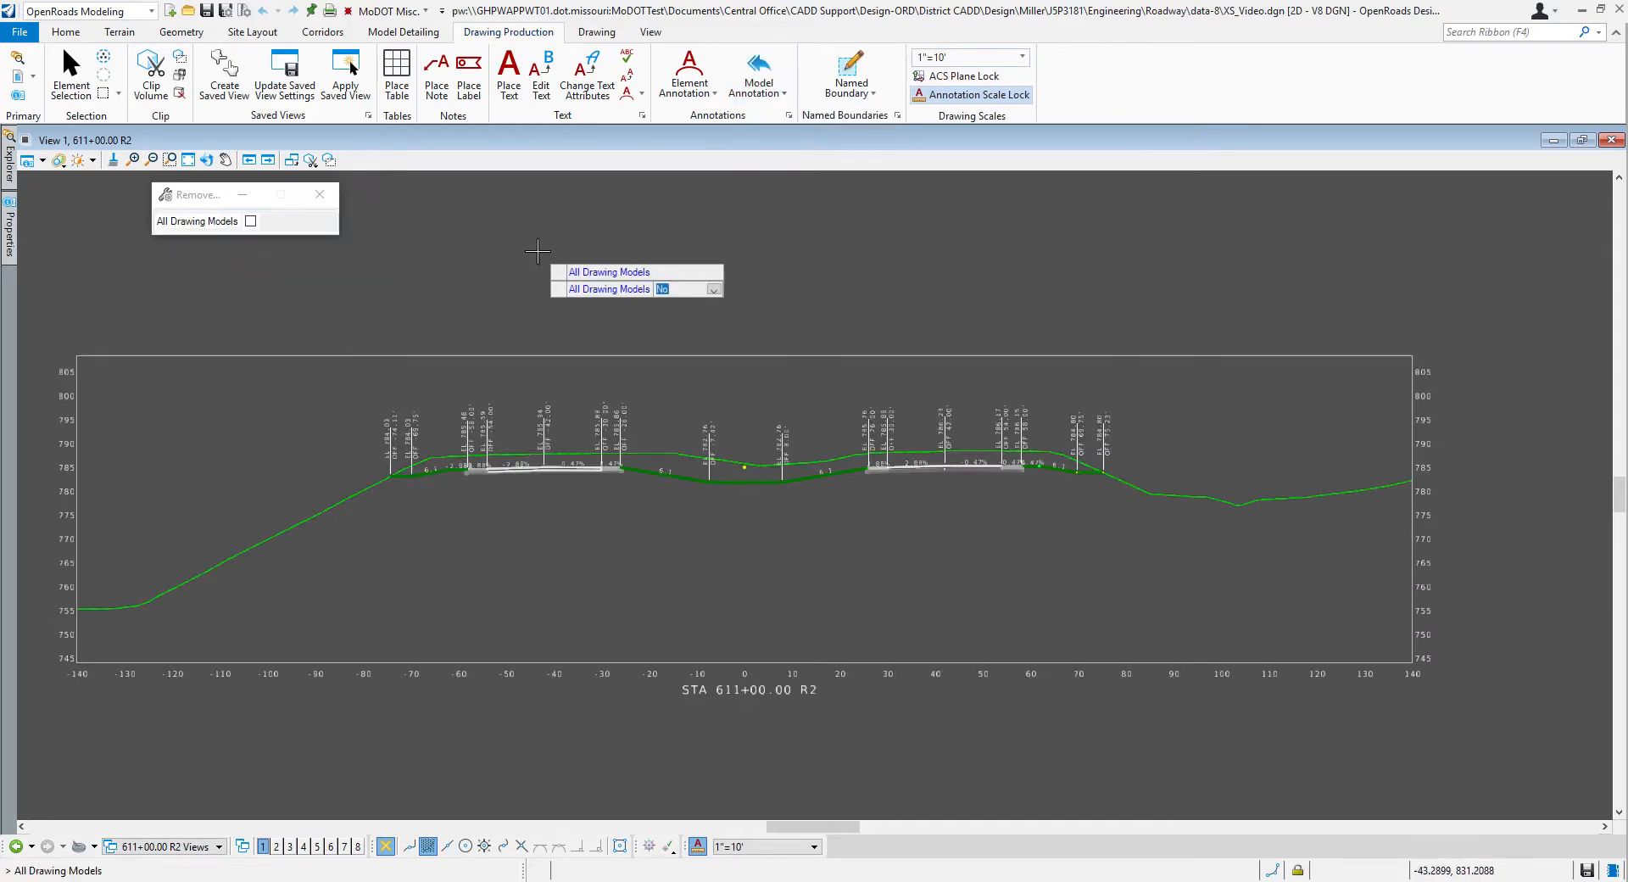
pyautogui.press('Down')
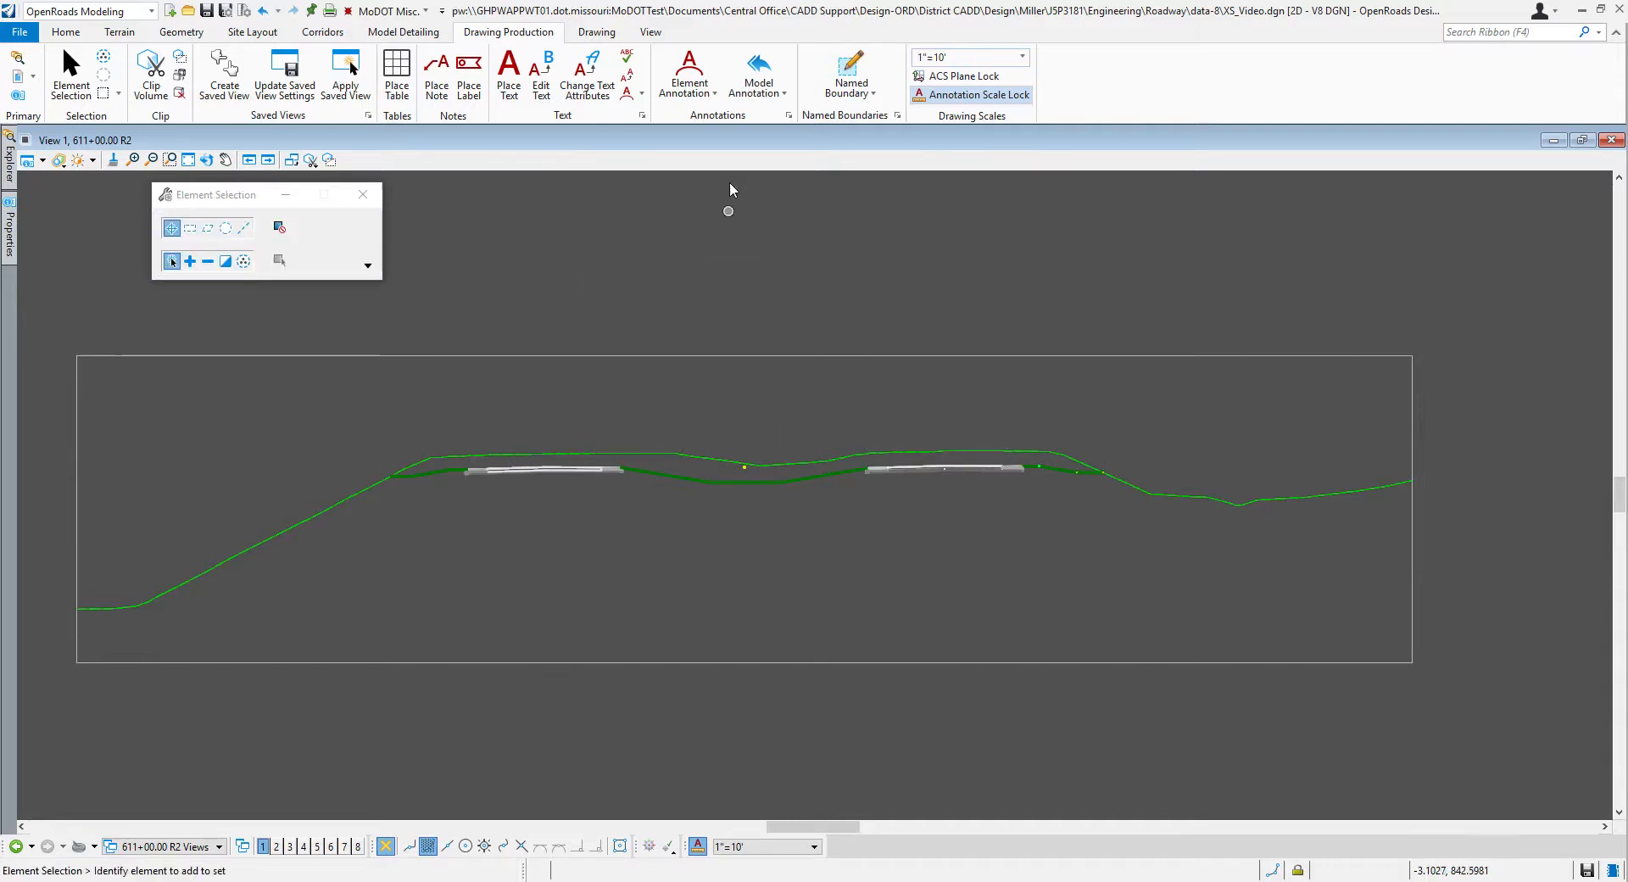
# Step: Annotate all drawing models with the XS Annotation with Grid annotation group
pyautogui.click(775, 95)
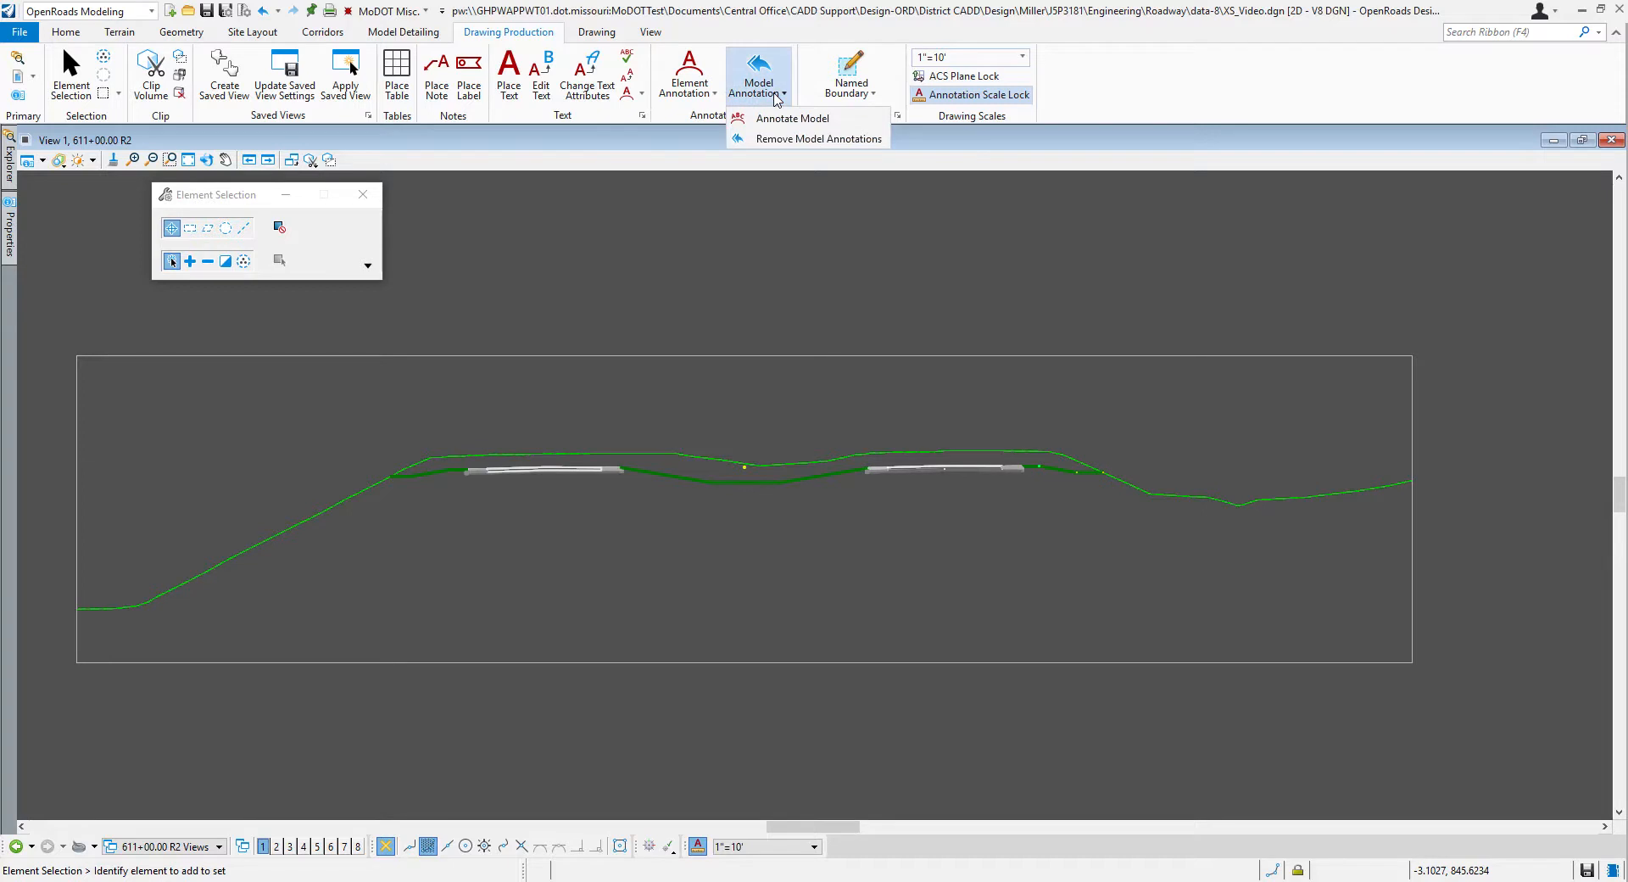
pyautogui.click(782, 136)
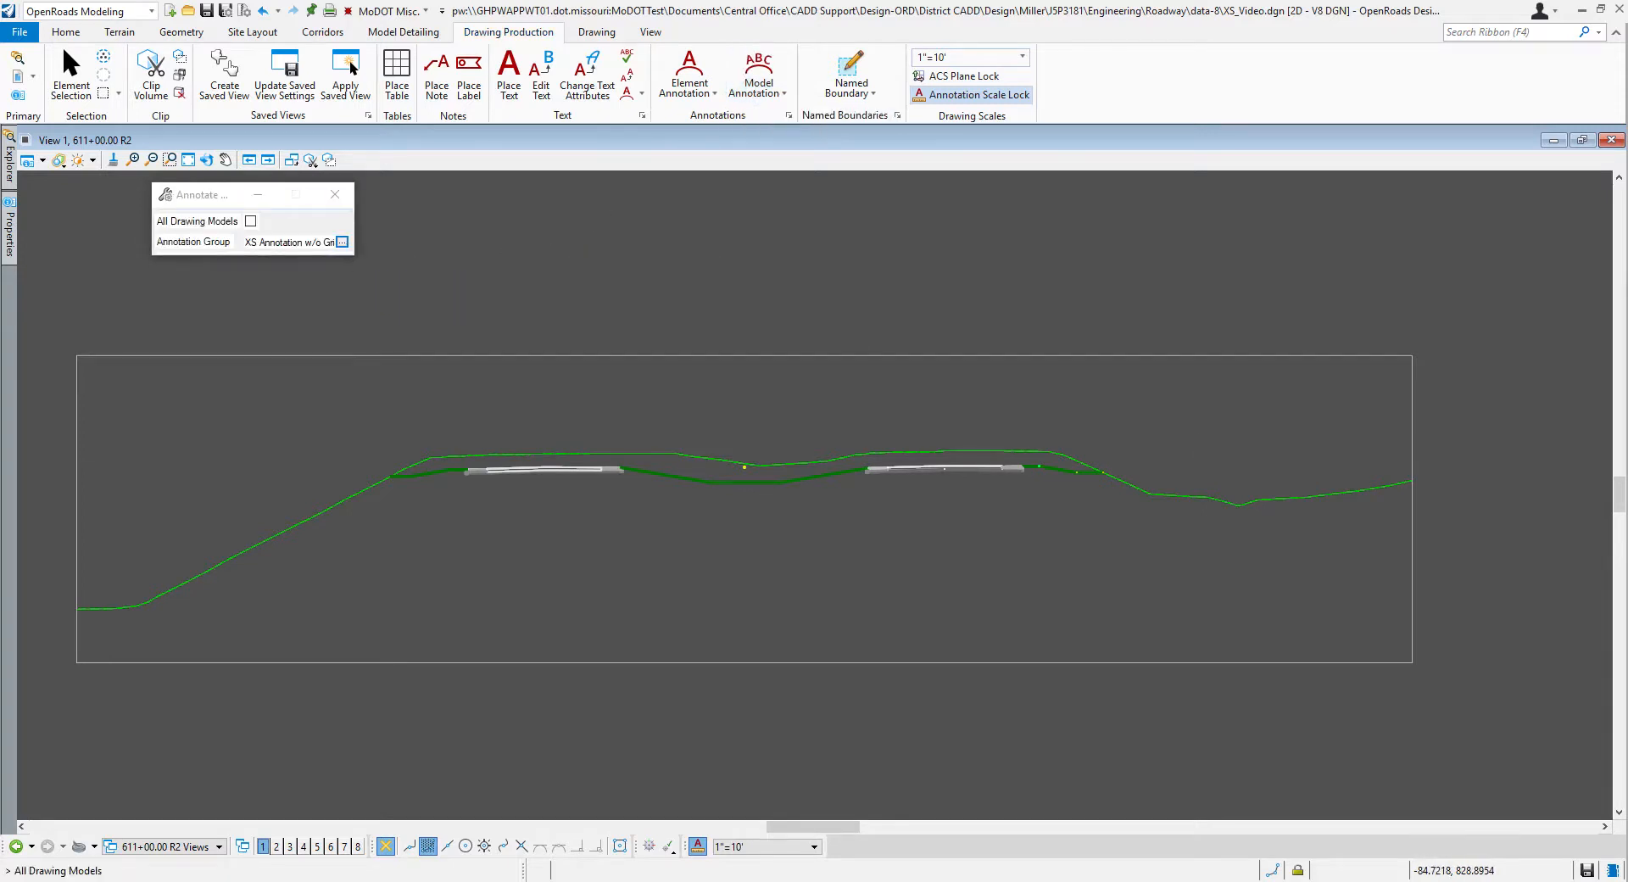
pyautogui.click(342, 243)
pyautogui.click(514, 242)
pyautogui.click(531, 256)
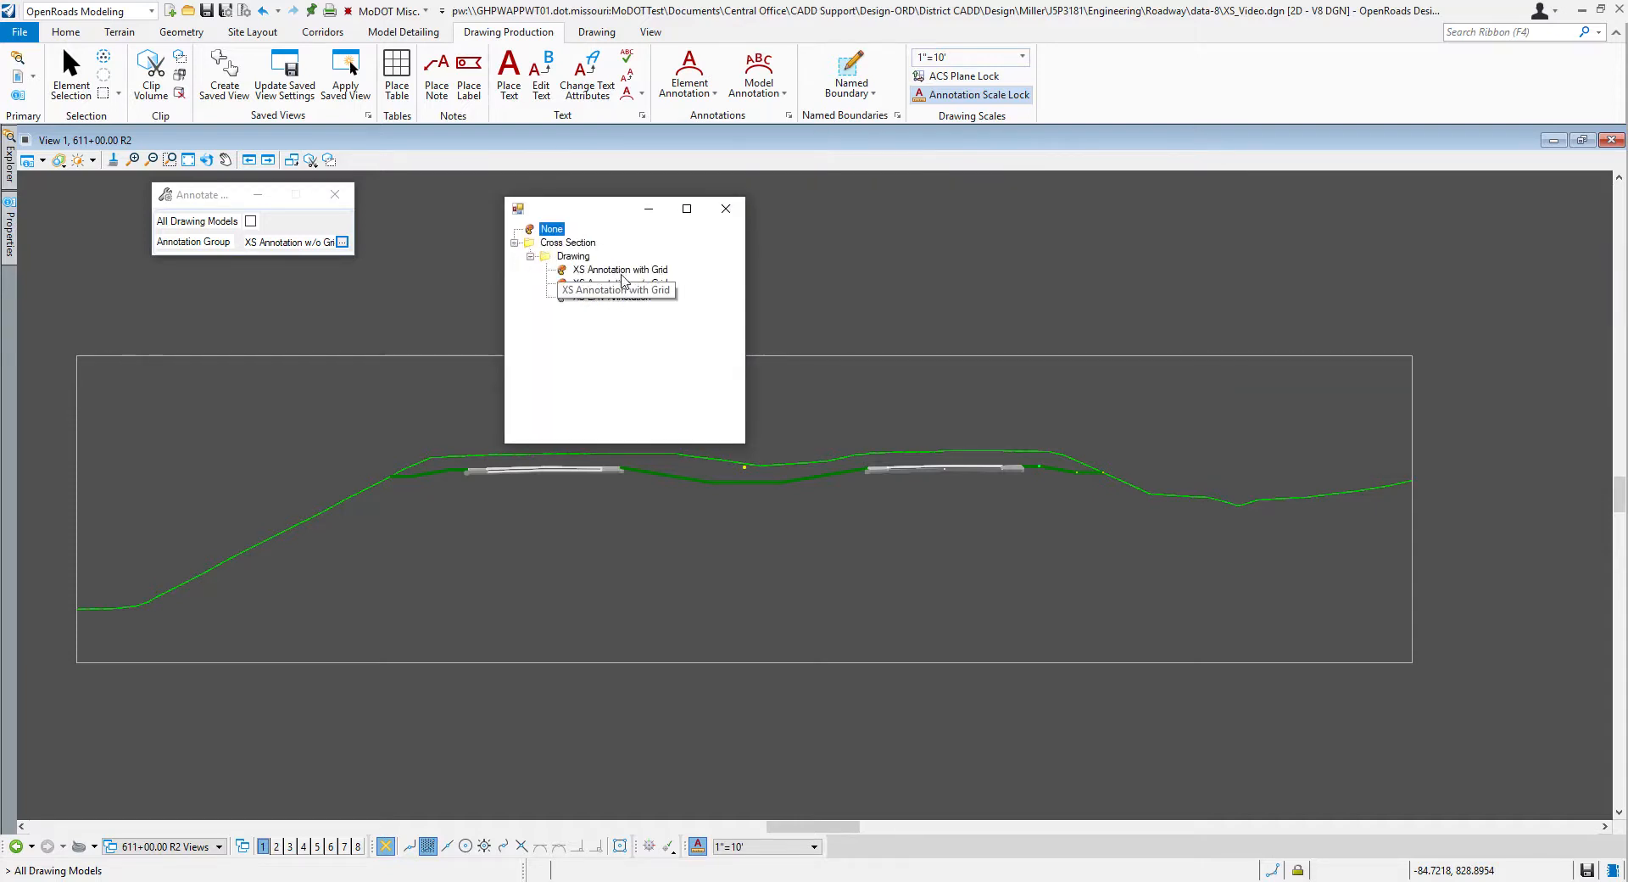
pyautogui.doubleClick(619, 269)
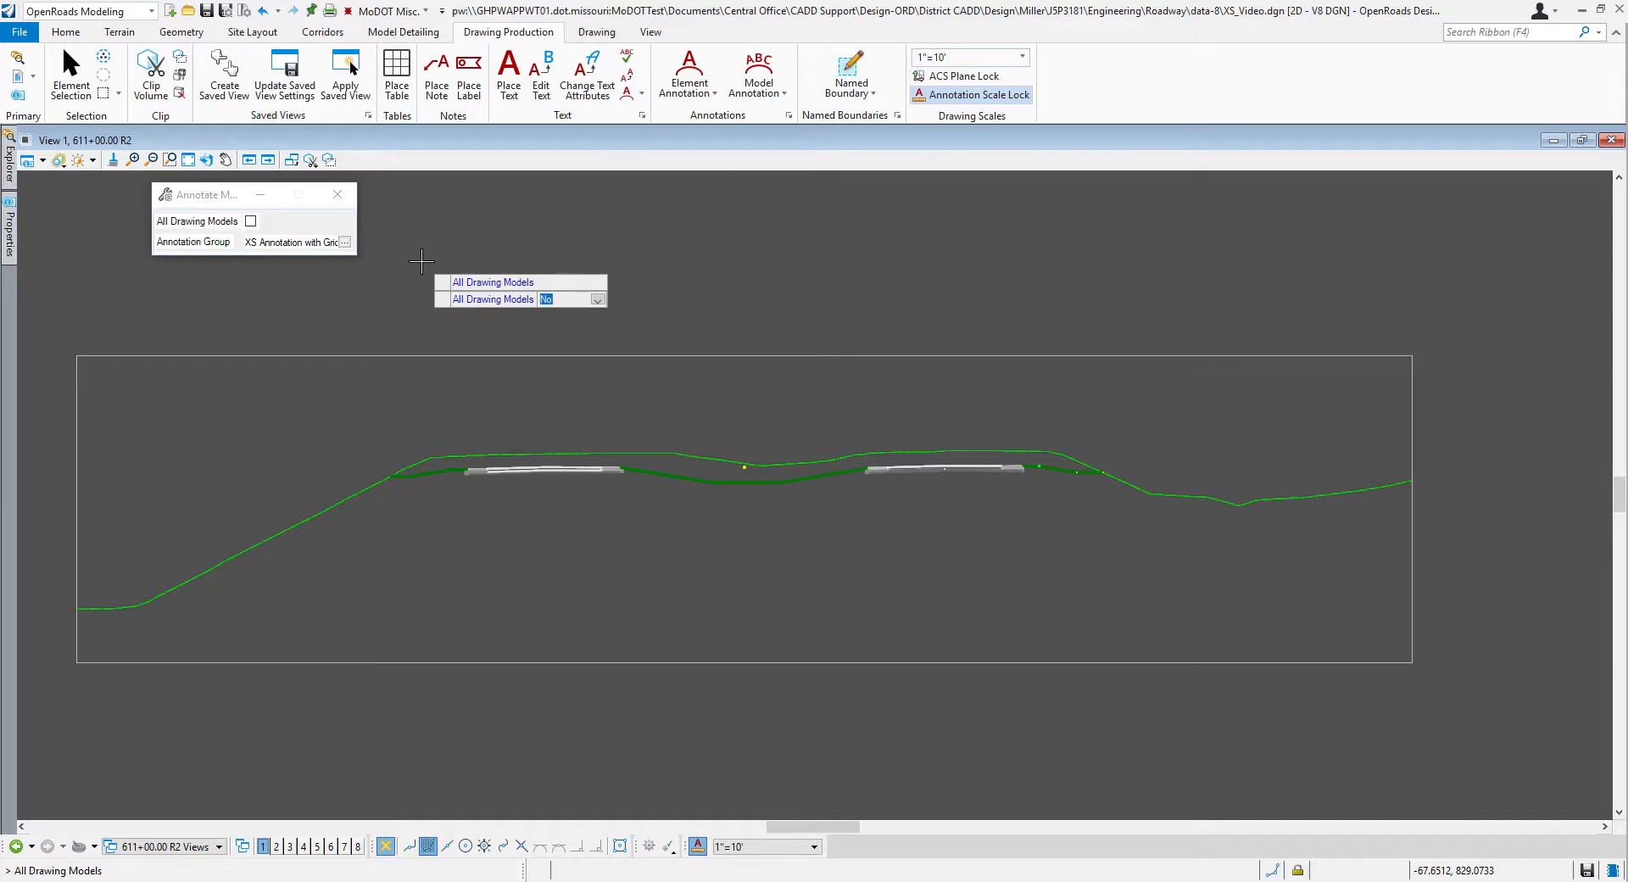
pyautogui.click(251, 222)
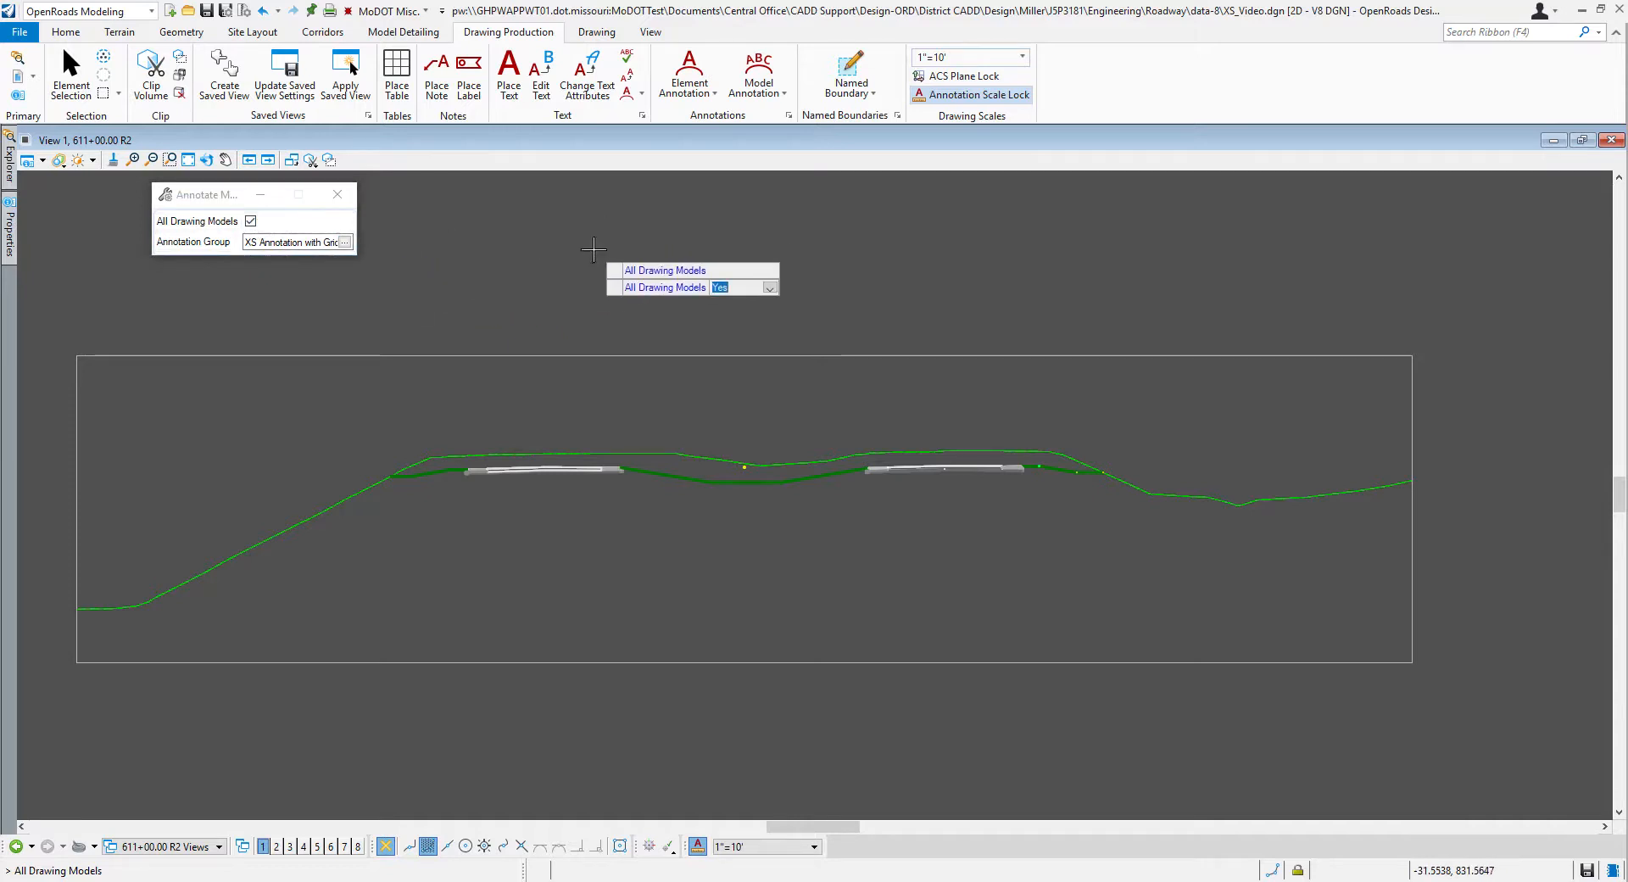
pyautogui.click(593, 249)
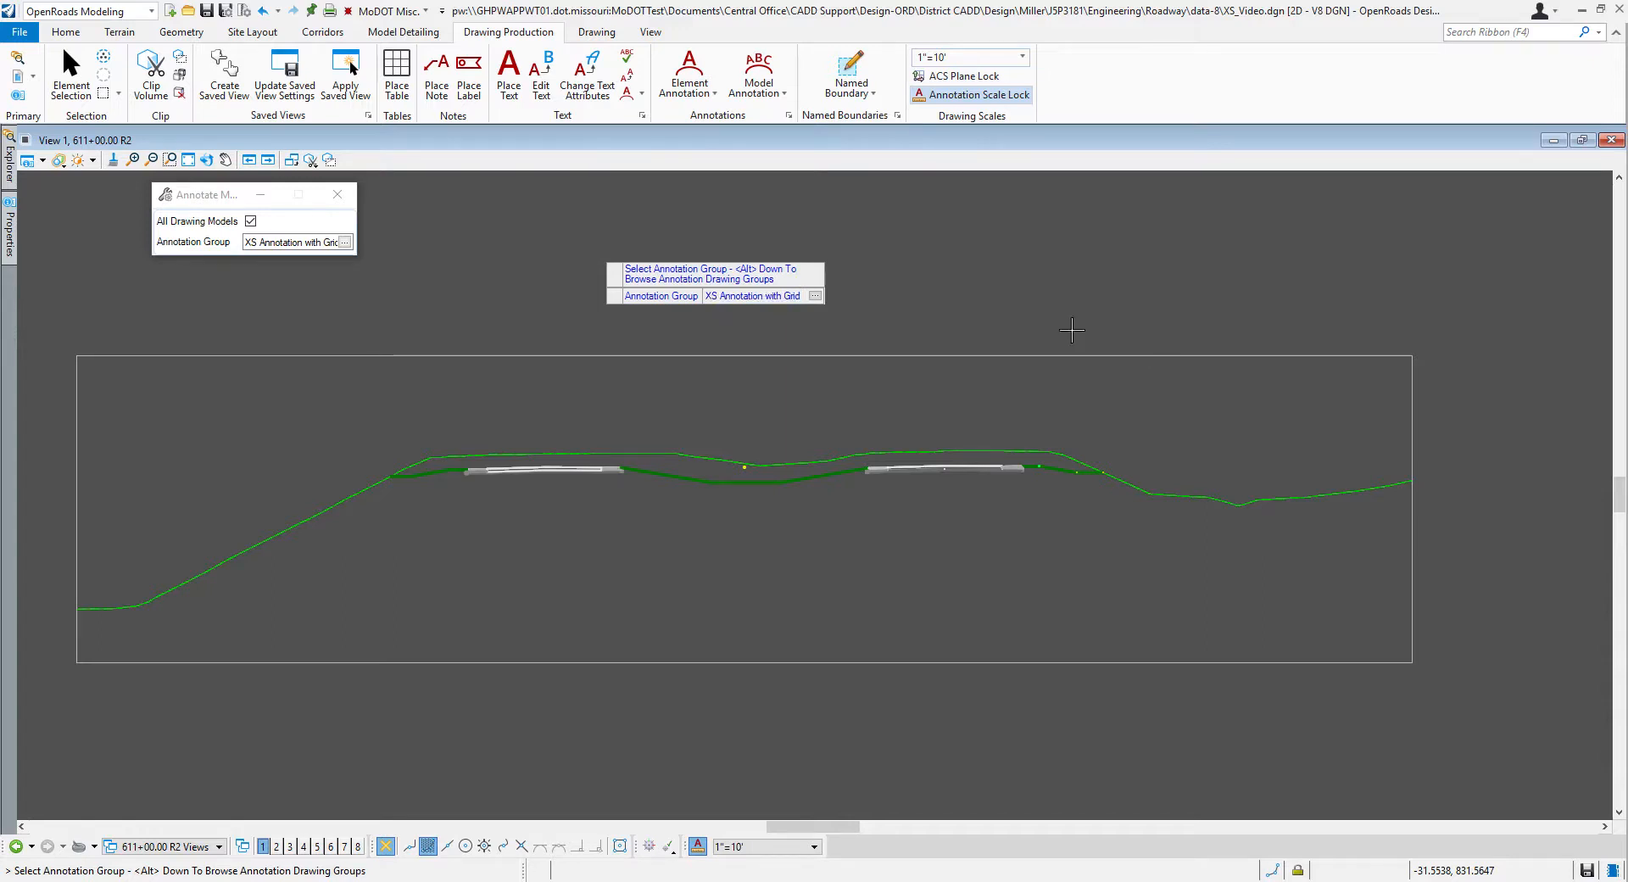
pyautogui.click(1157, 360)
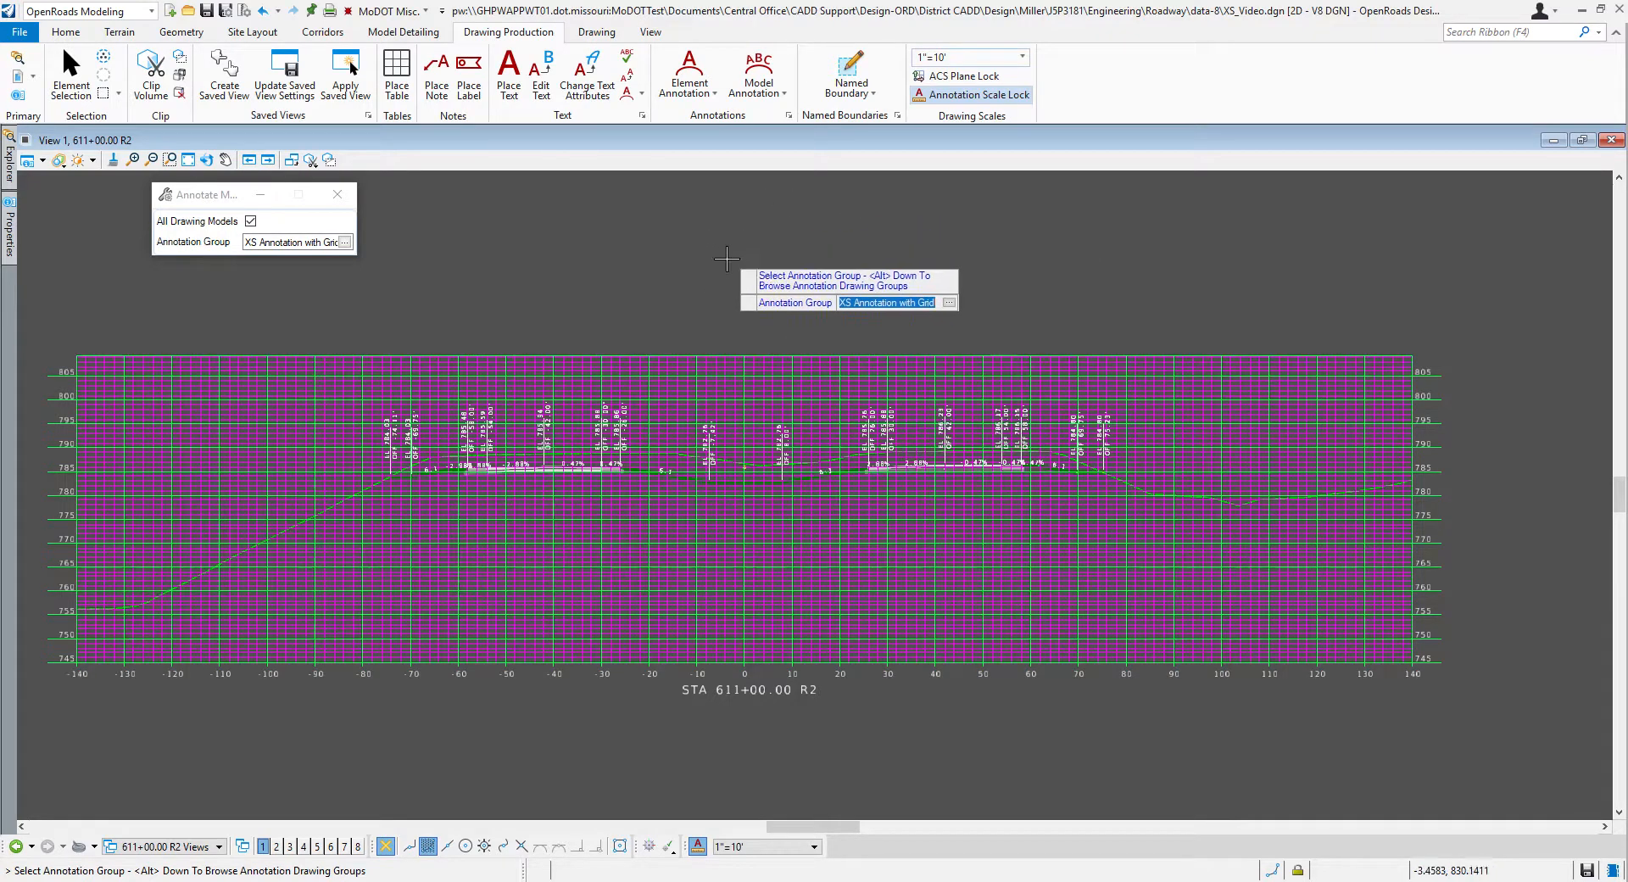
pyautogui.click(623, 218)
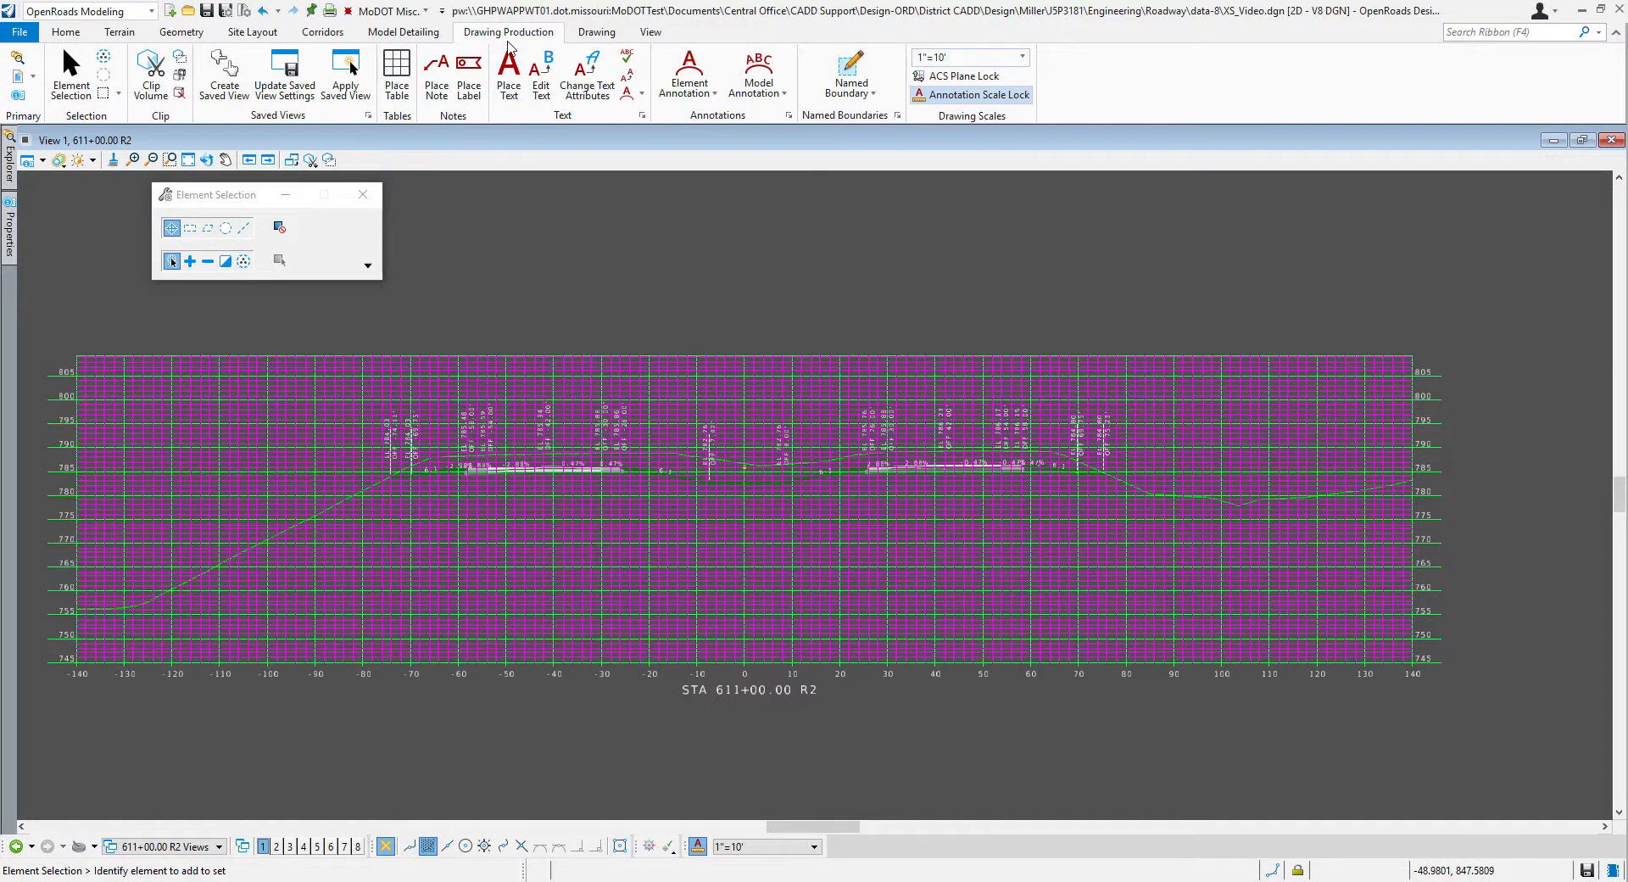
# Step: Filter Level Display to used levels and turn off Draft_XS_Sheet_Minor_Grid in the 611+00 R2 drawing model
pyautogui.click(66, 32)
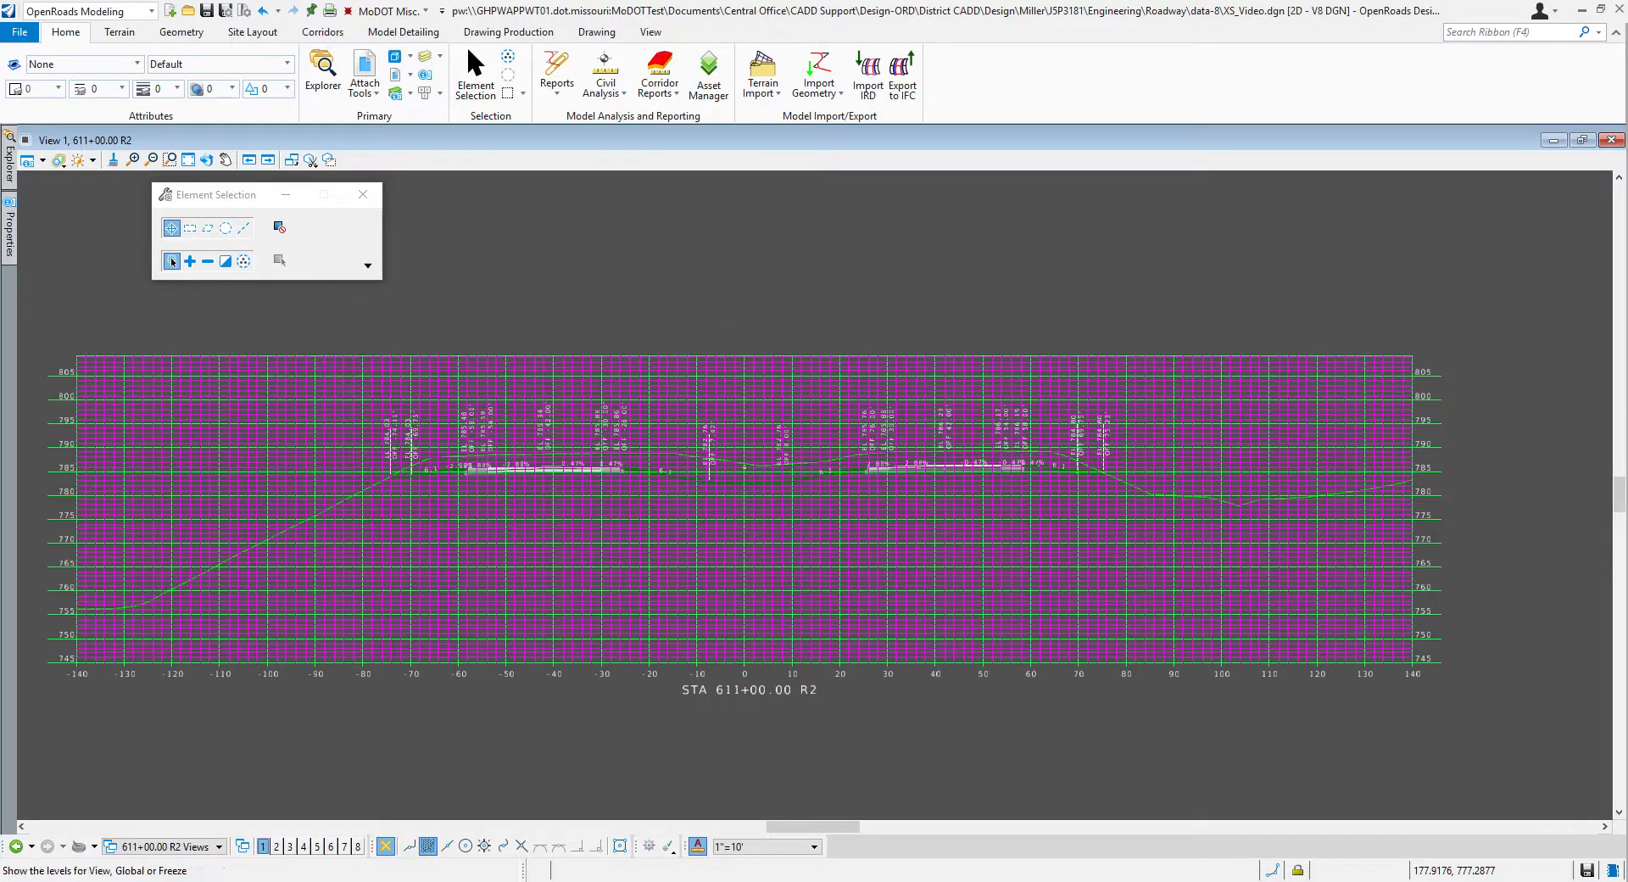
pyautogui.moveTo(1627, 136); pyautogui.dragTo(963, 95)
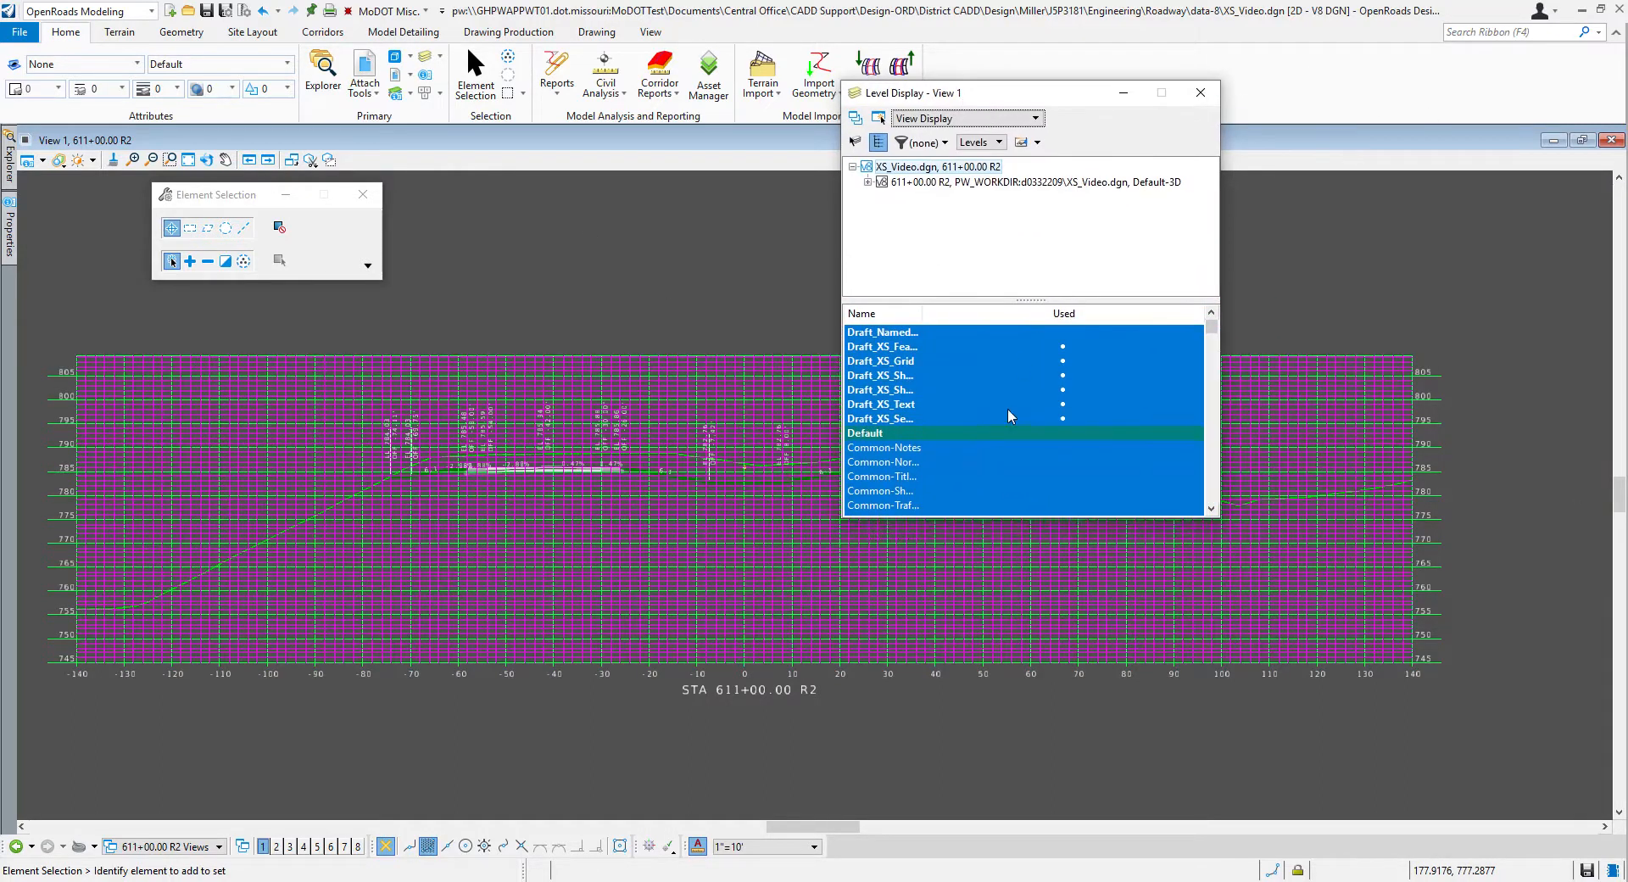
pyautogui.moveTo(921, 313); pyautogui.dragTo(1124, 313)
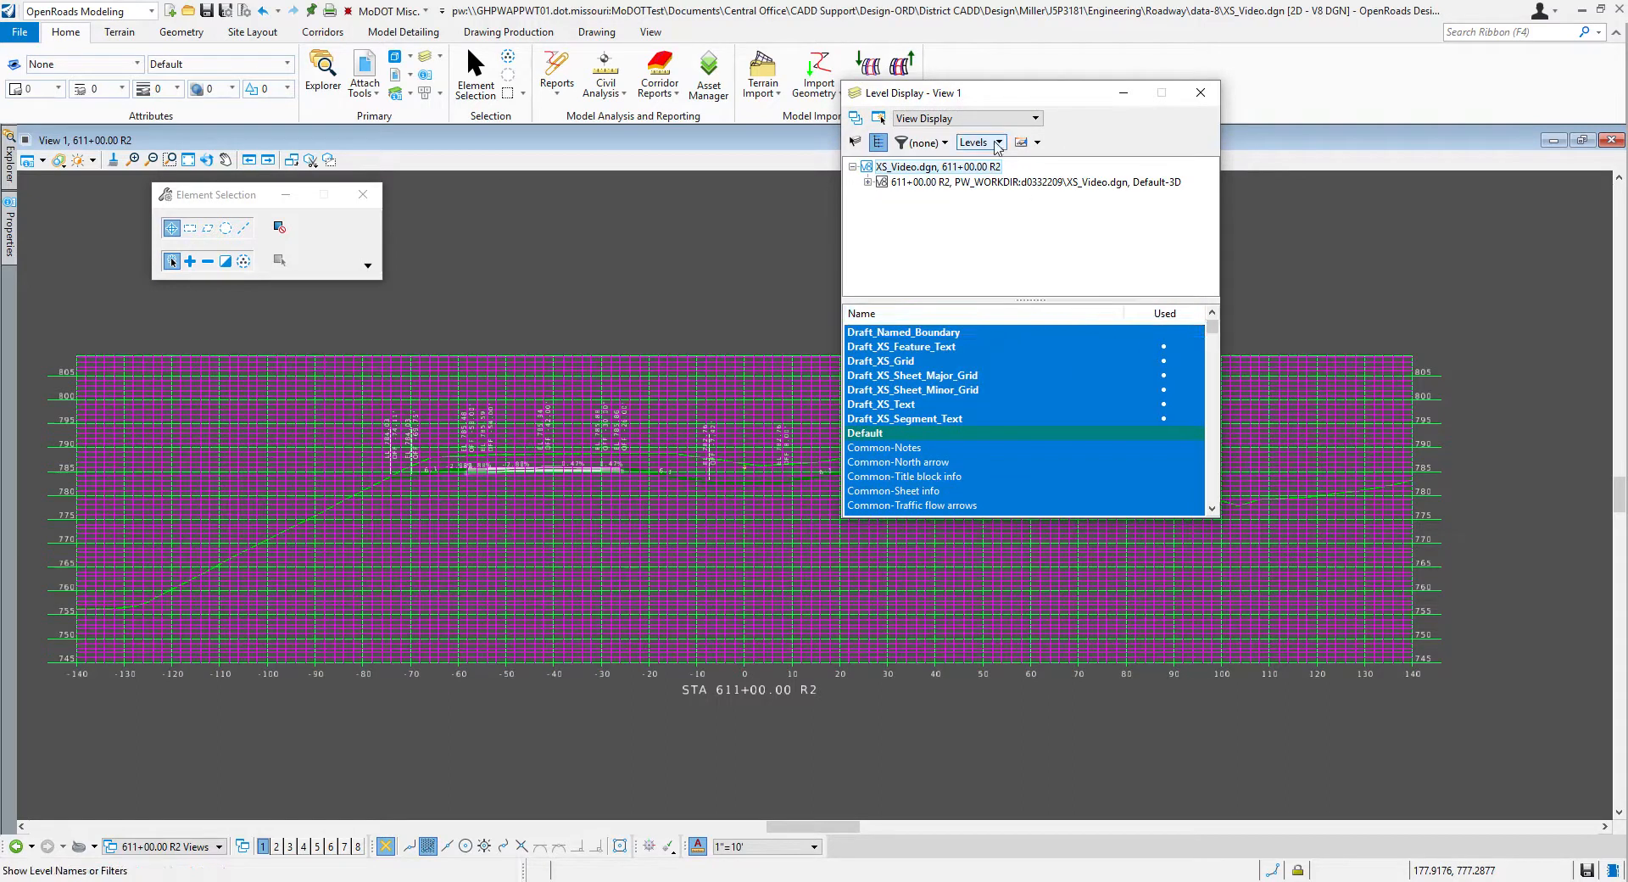
pyautogui.click(930, 143)
pyautogui.click(929, 223)
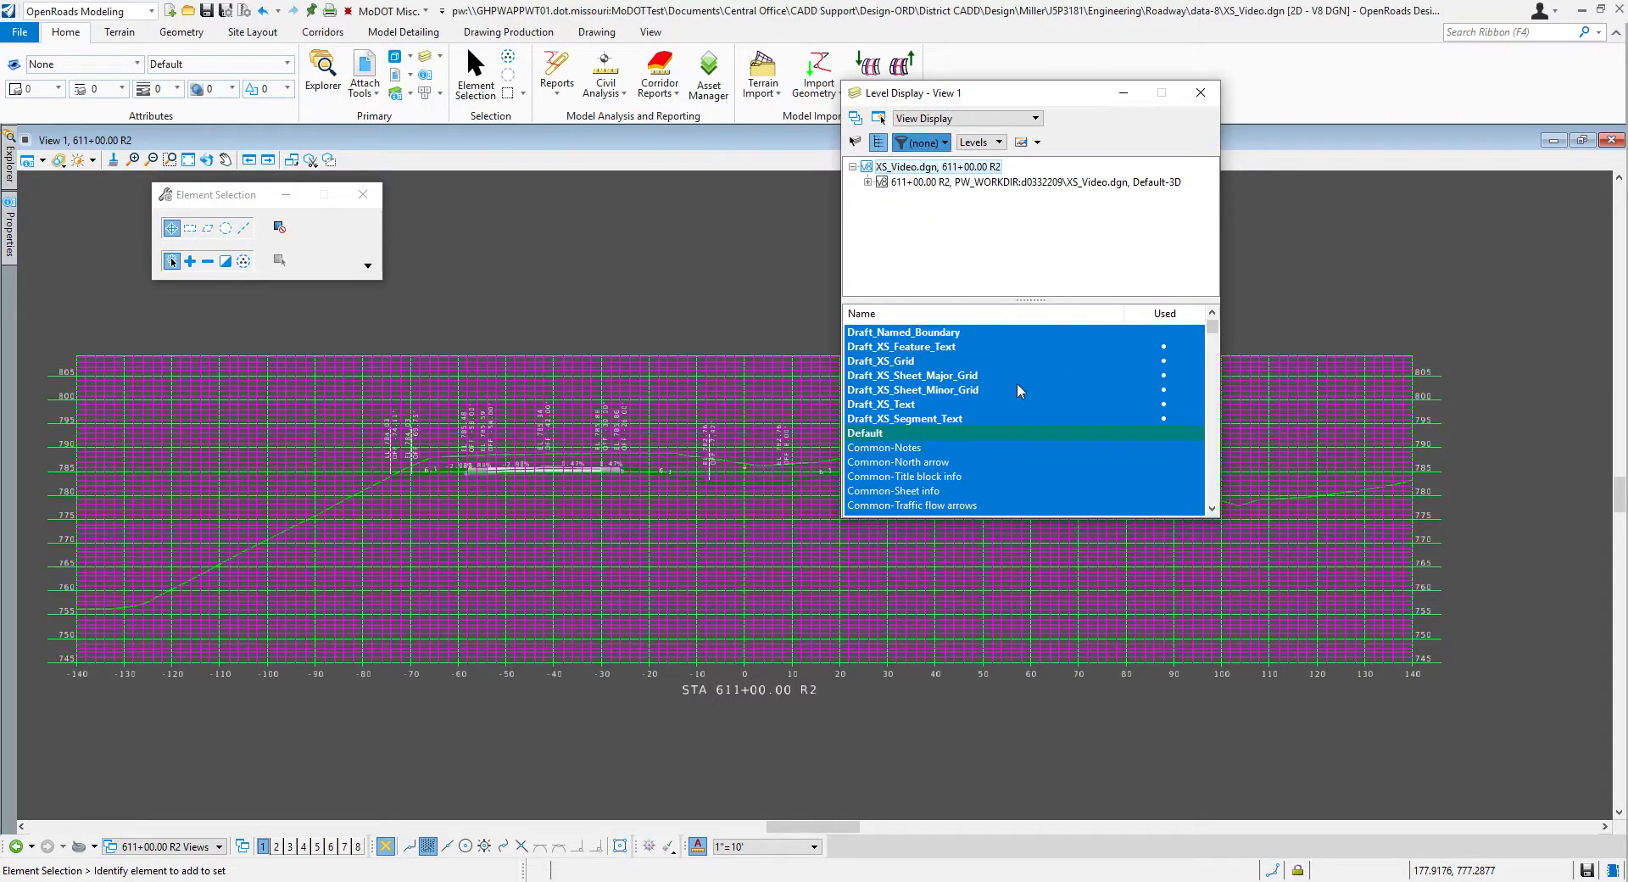
pyautogui.click(933, 390)
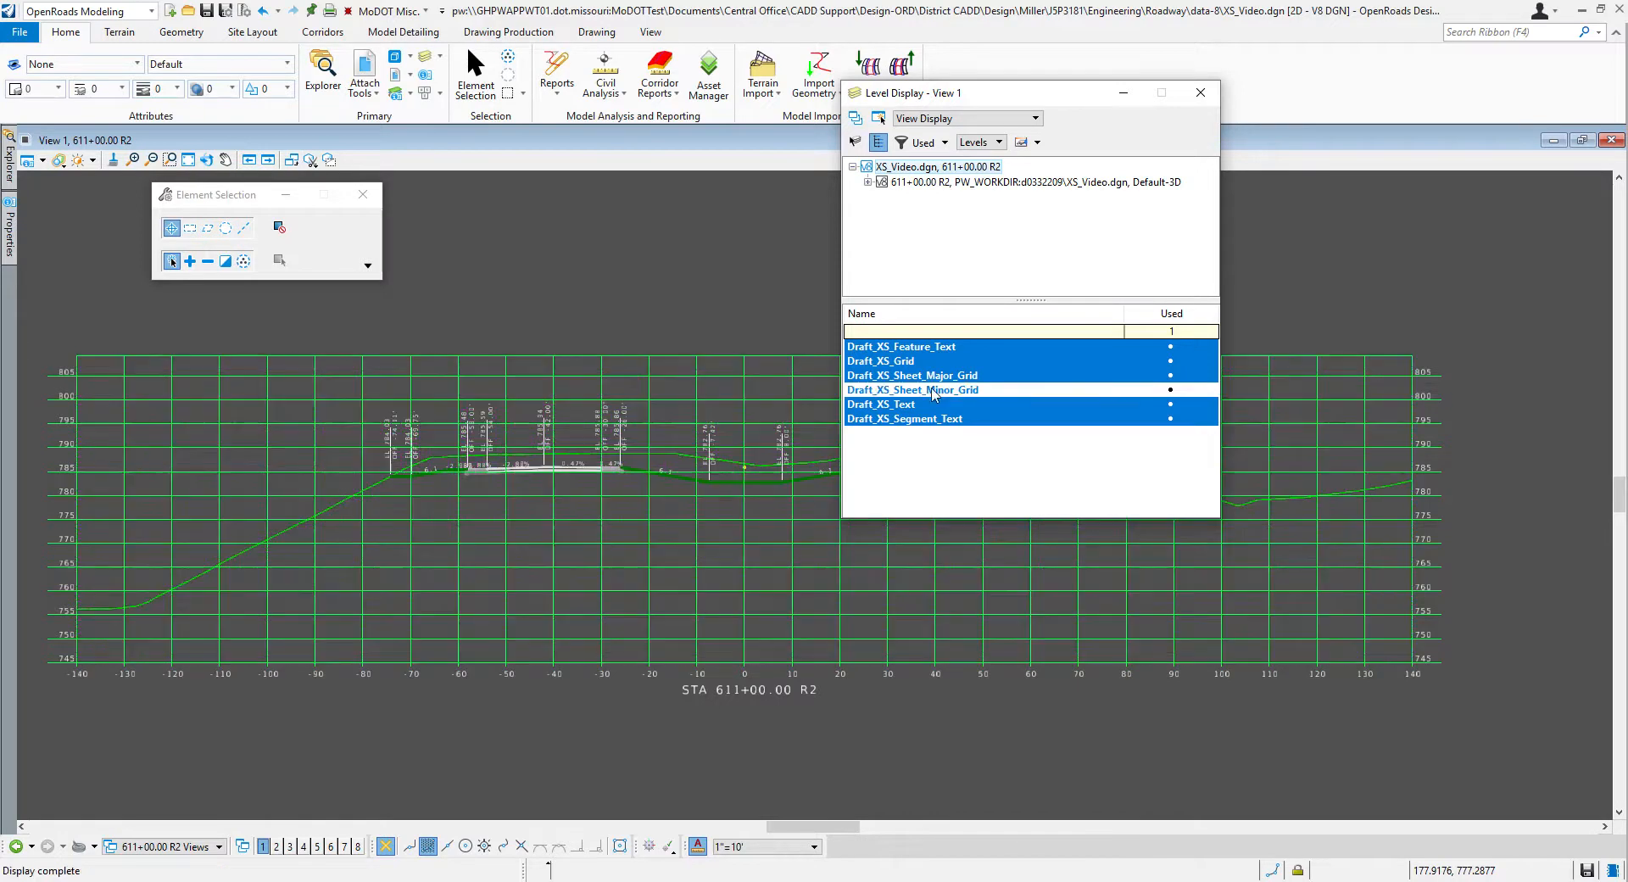
pyautogui.moveTo(944, 96); pyautogui.dragTo(1161, 47)
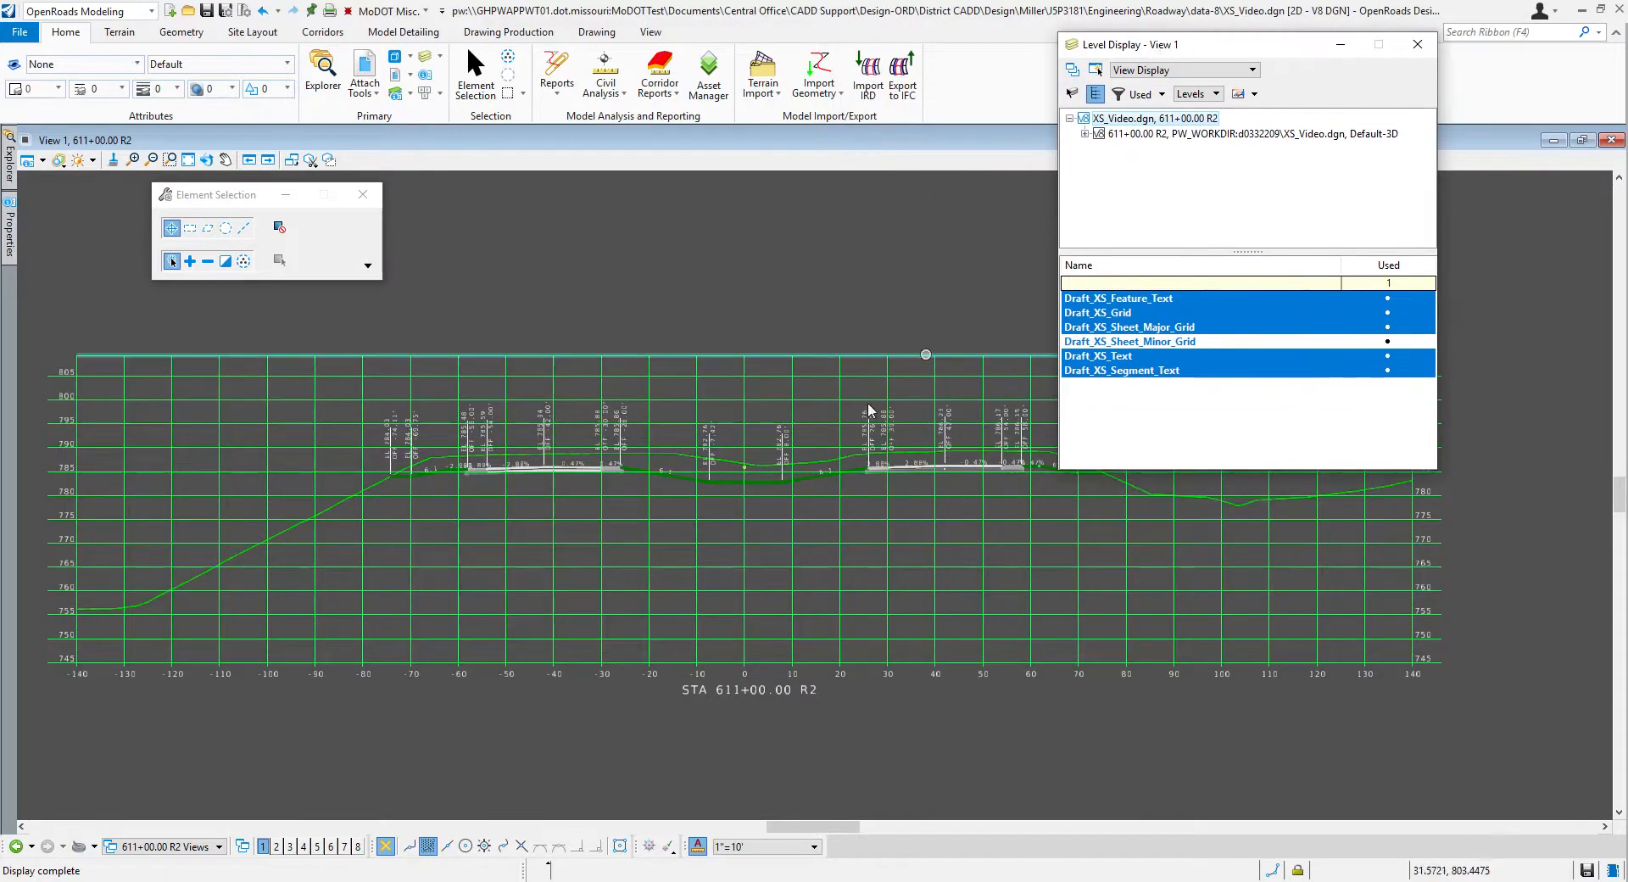
# Step: Turn off the Draft_XS_Sheet_Minor_Grid level in the 612+00 R2 drawing model
pyautogui.click(157, 846)
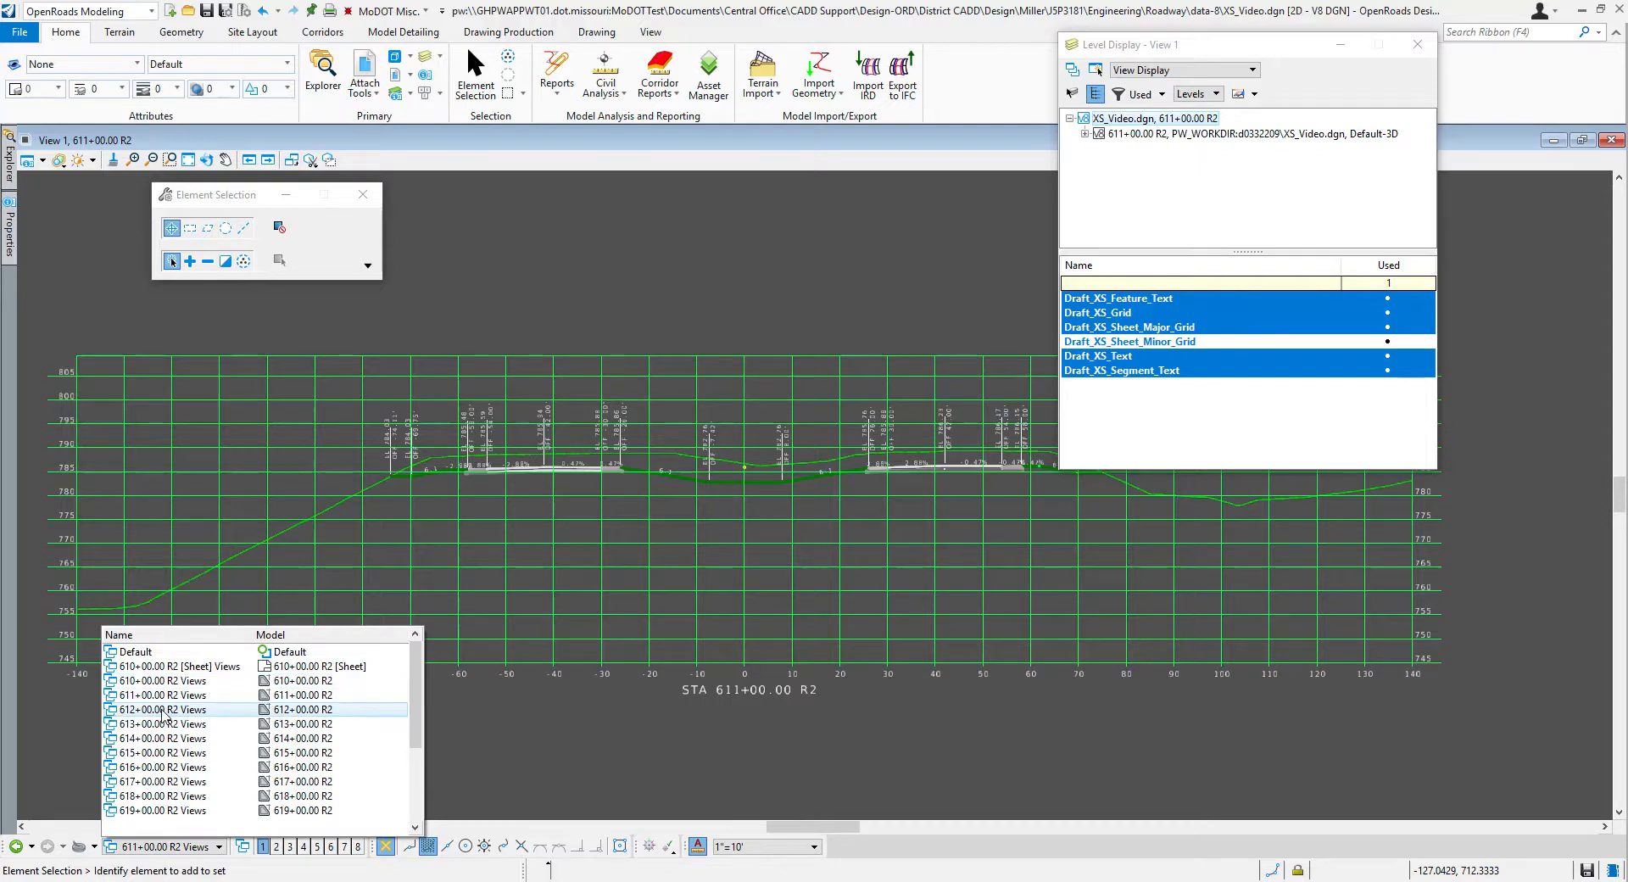
pyautogui.click(168, 709)
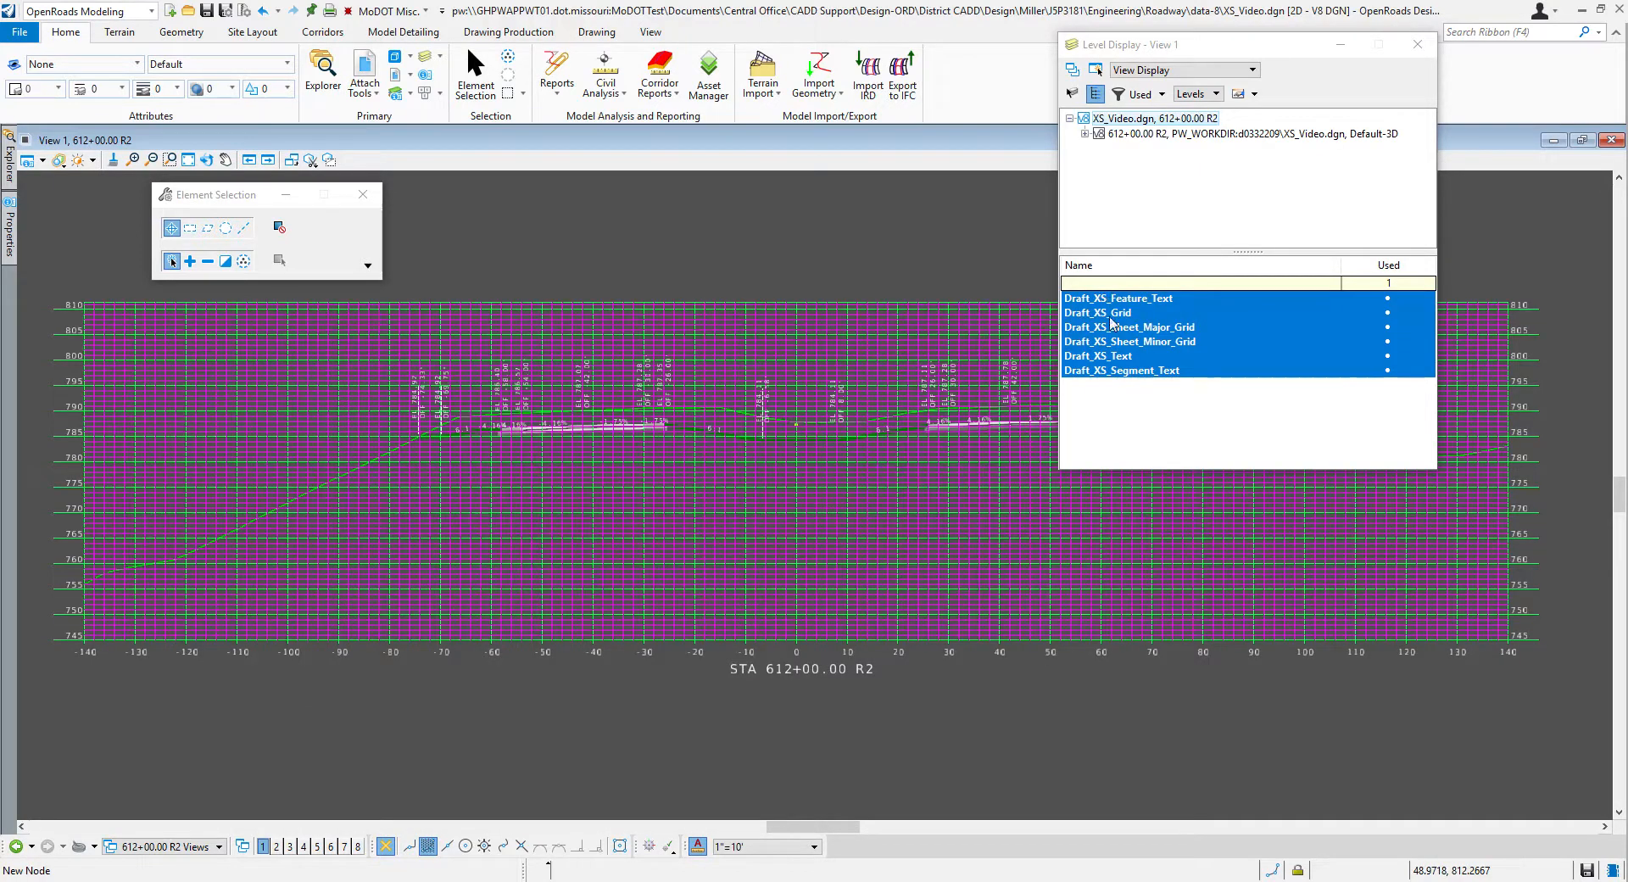
pyautogui.click(1128, 344)
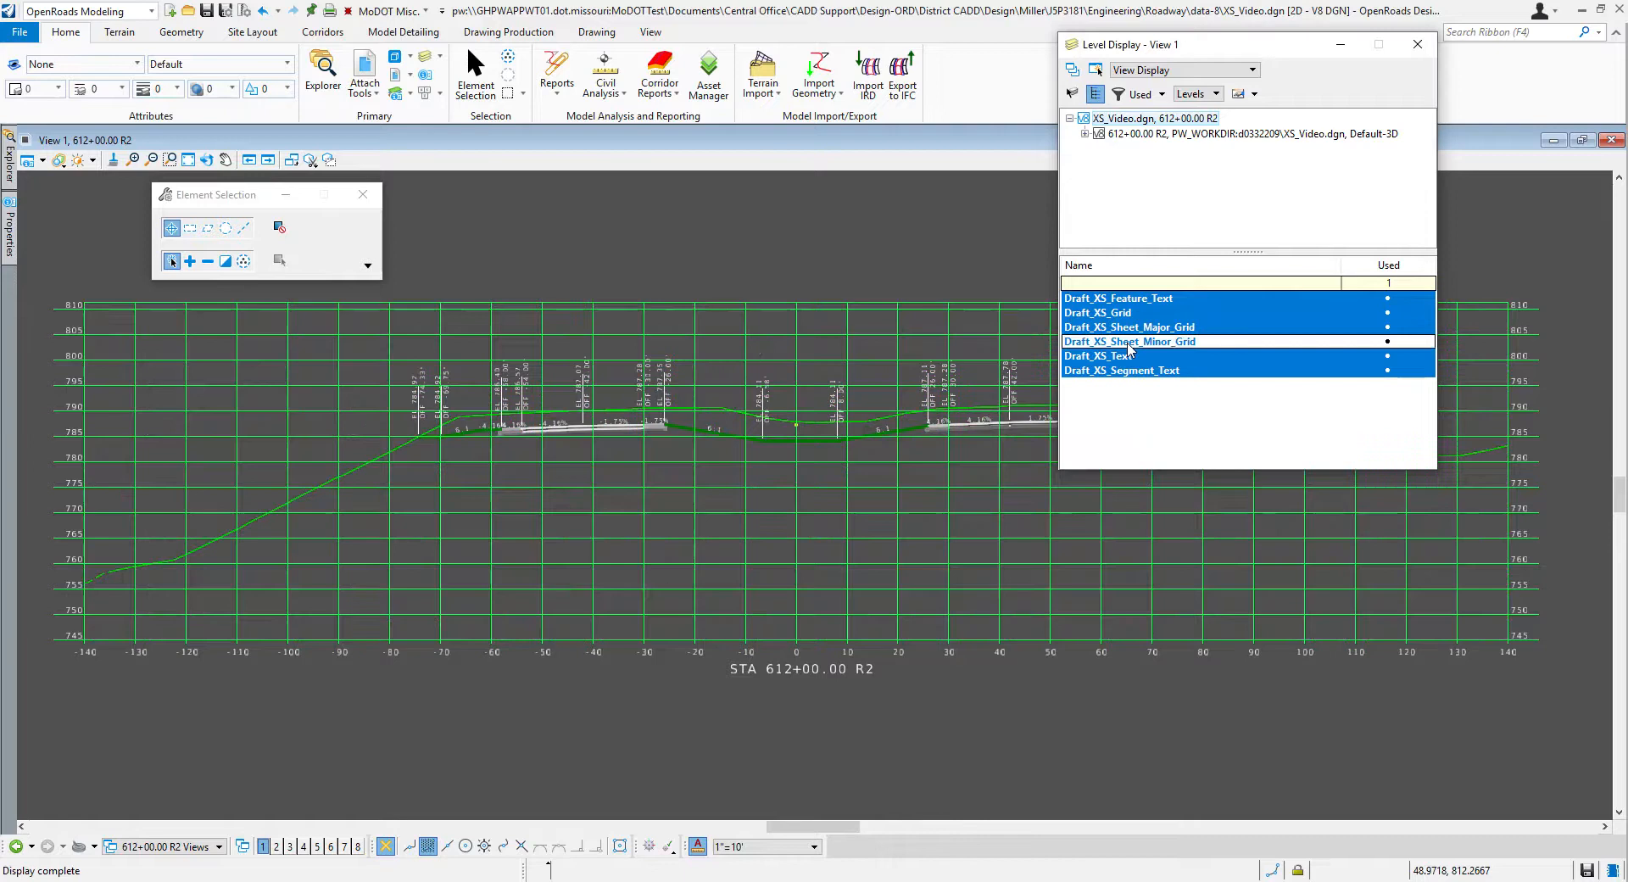
# Step: Check the minor grid display on the 612+00, 614+00 and 610+00 R2 sheets
pyautogui.click(200, 848)
pyautogui.scroll(-3, 178, 763)
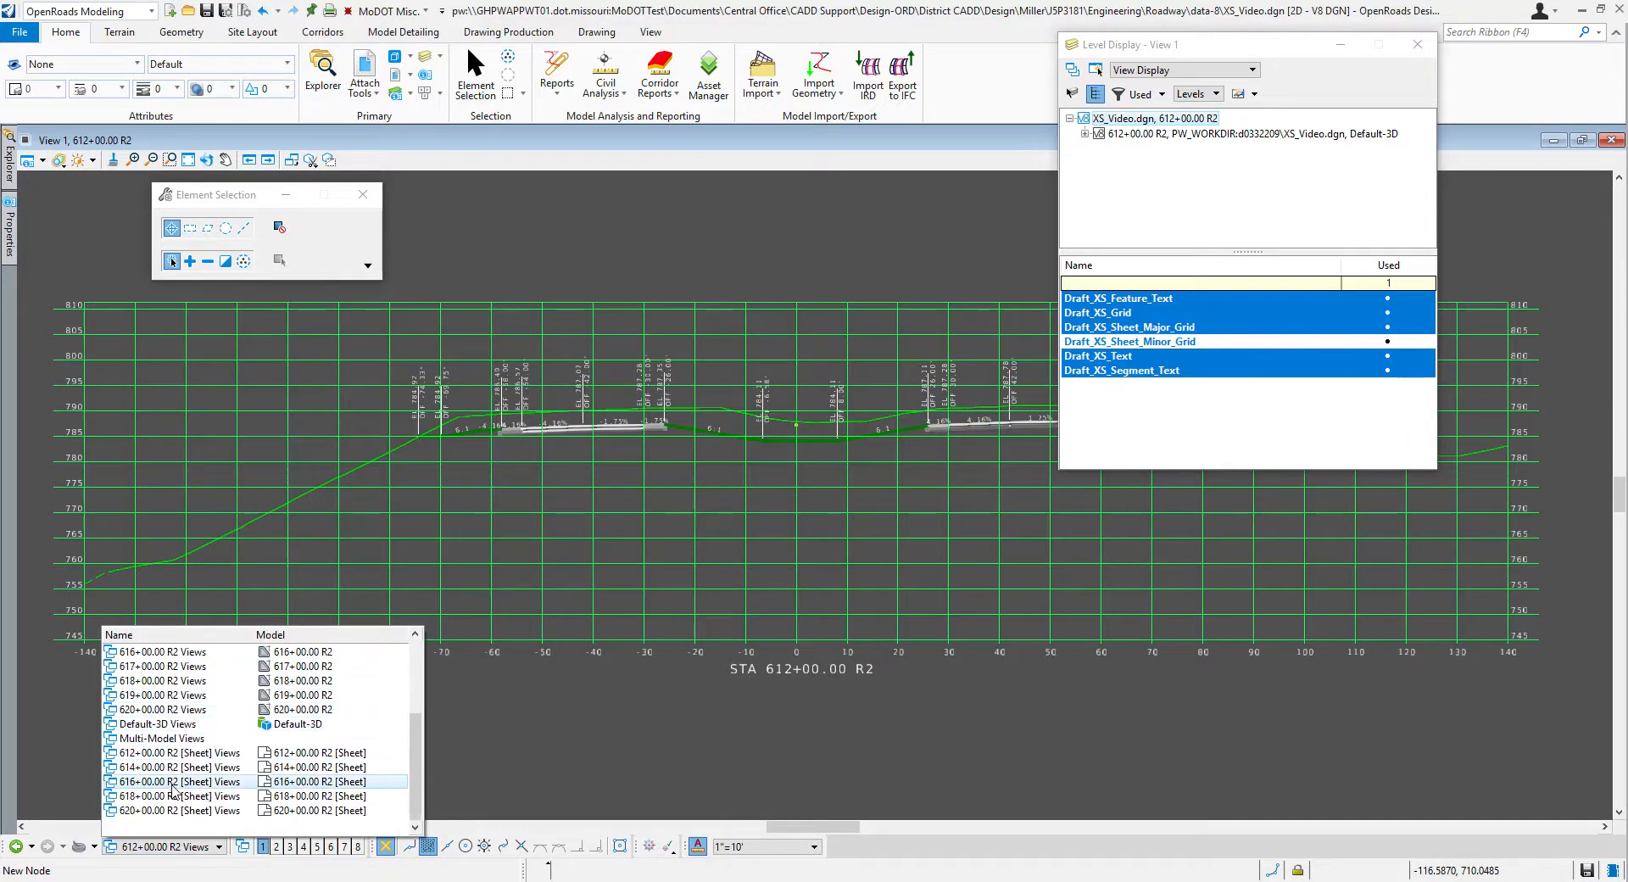
pyautogui.click(174, 752)
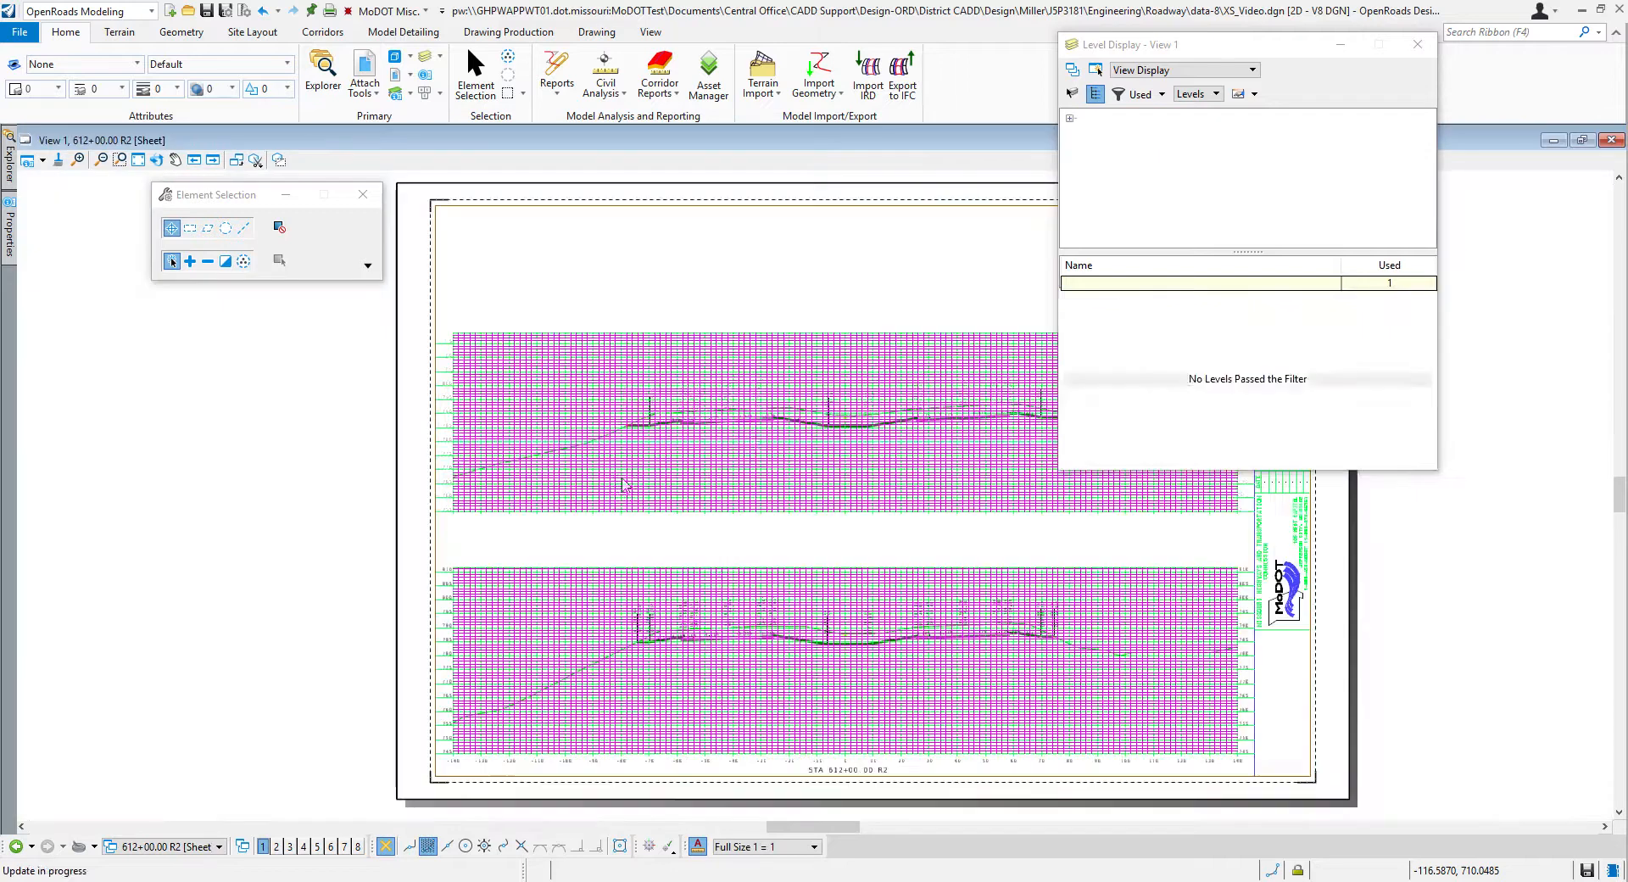
pyautogui.click(200, 847)
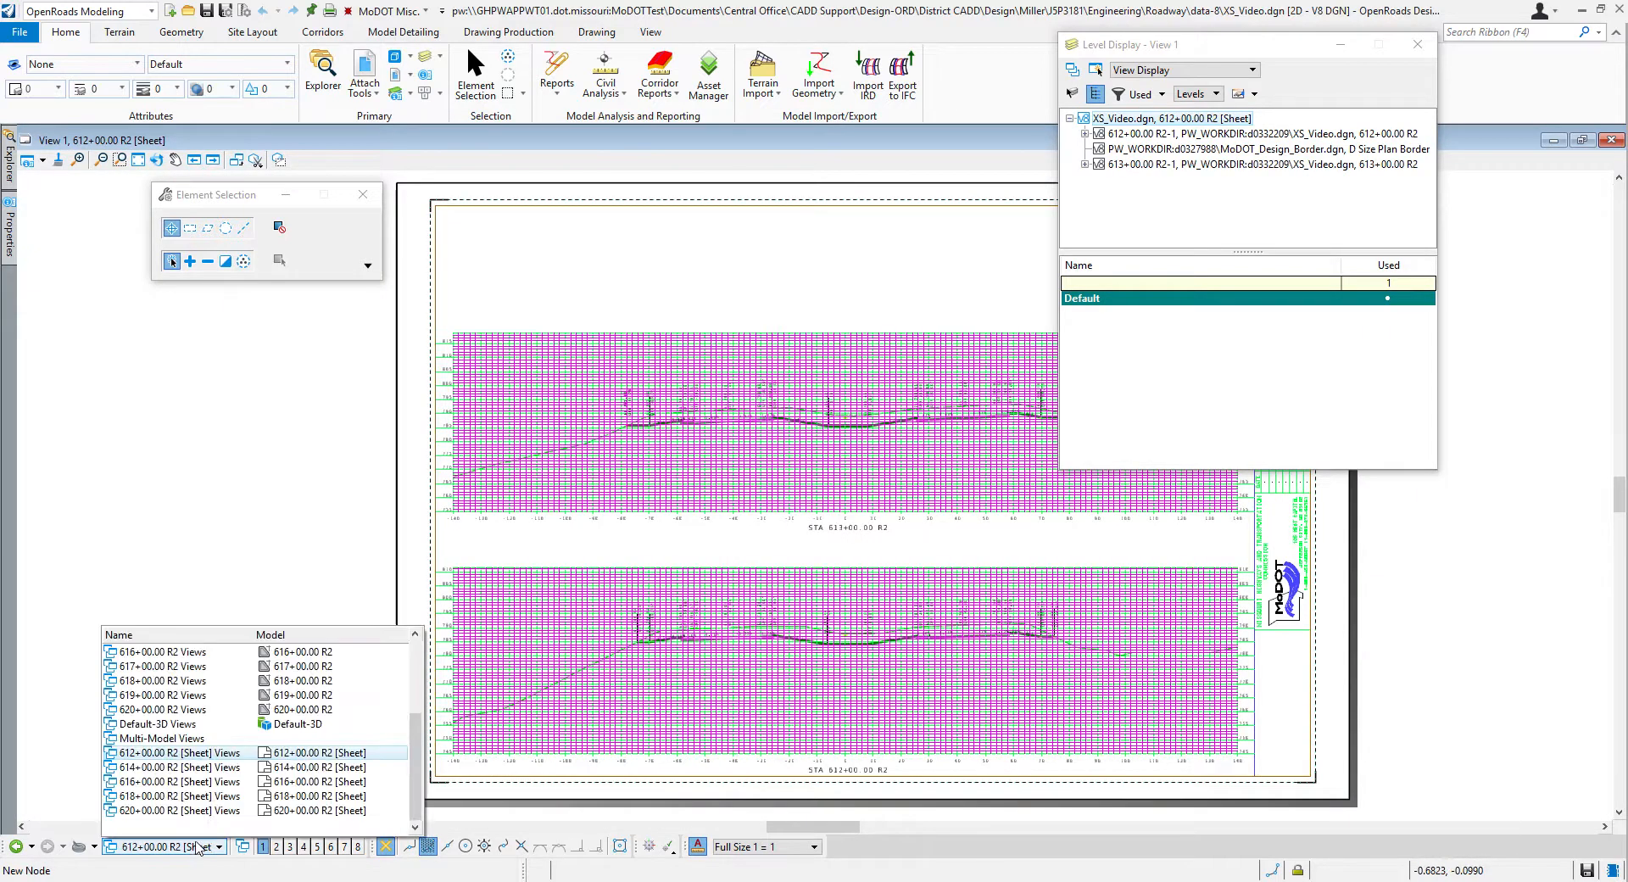
pyautogui.click(195, 767)
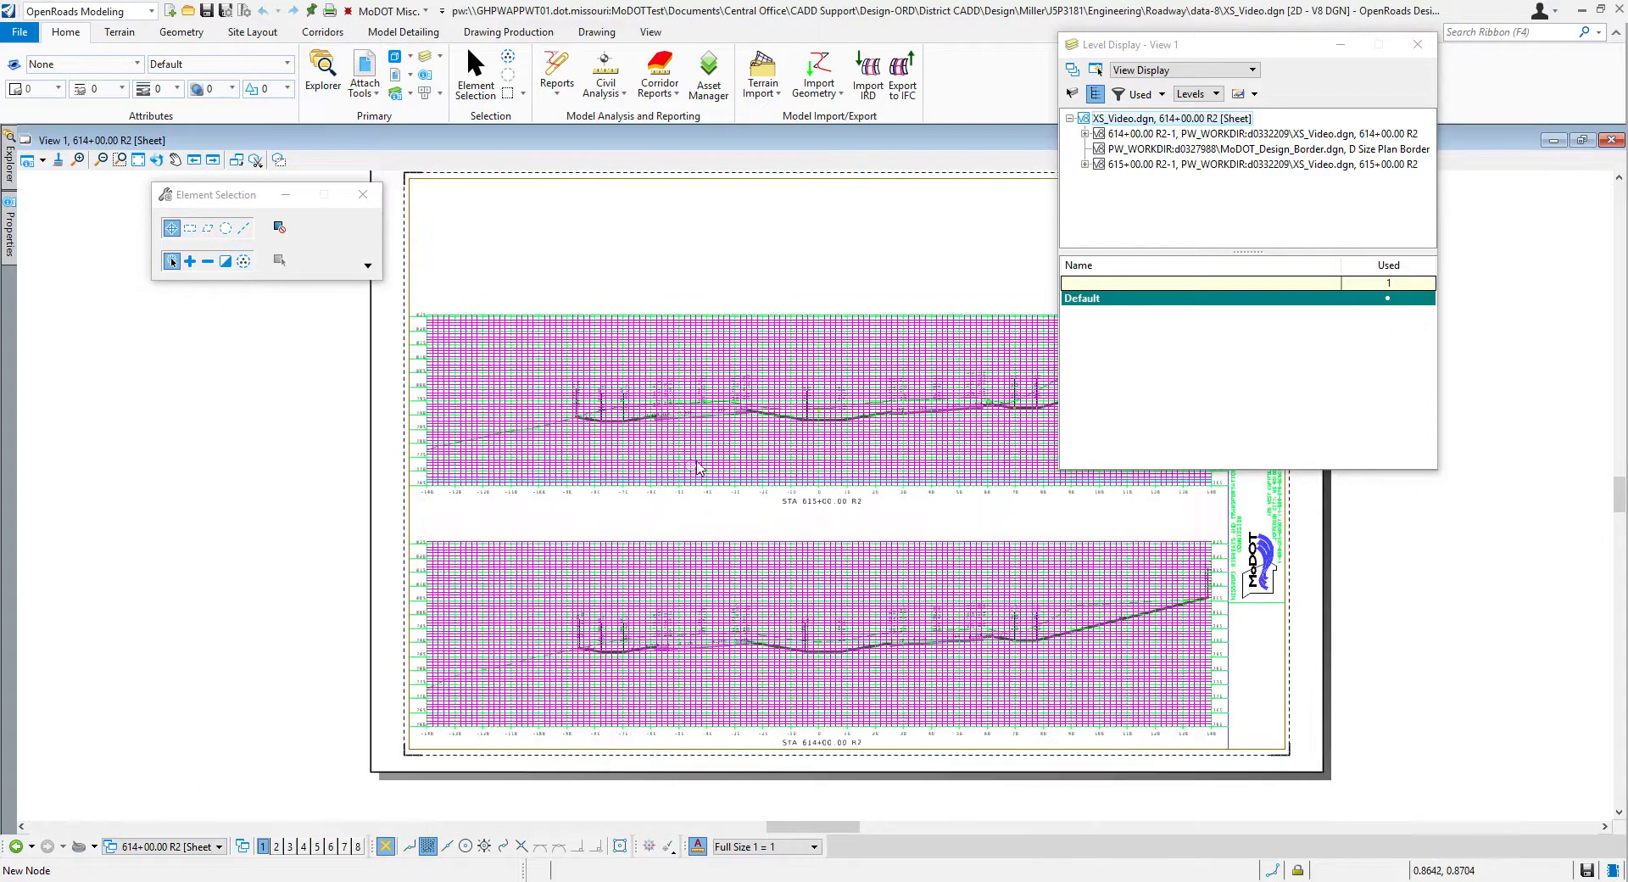
pyautogui.click(217, 848)
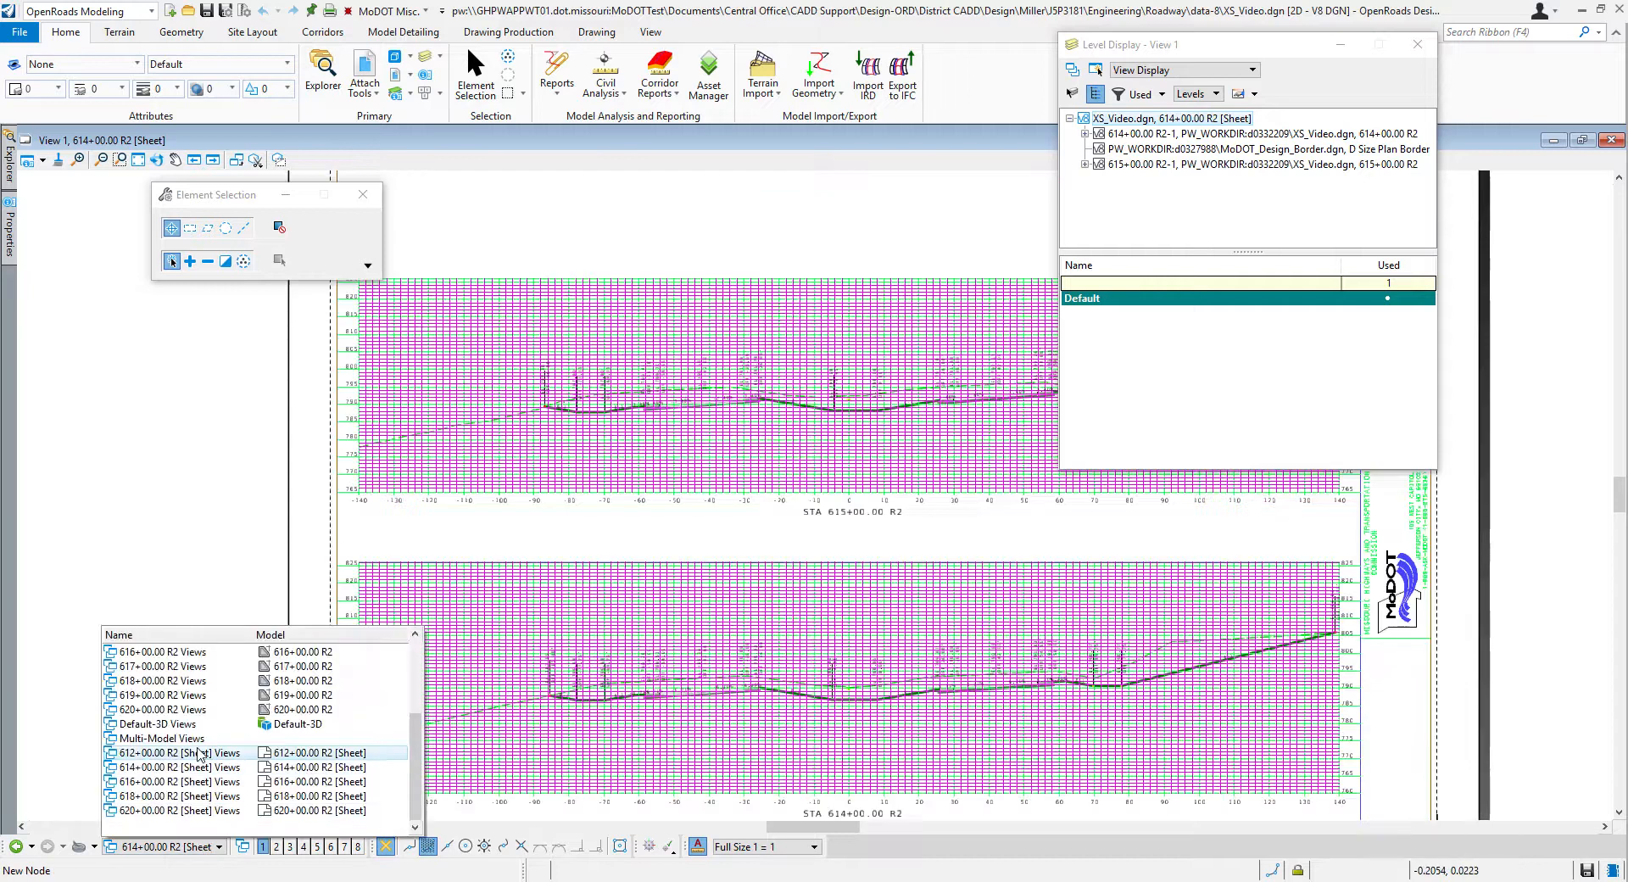
pyautogui.scroll(3, 200, 754)
pyautogui.click(176, 676)
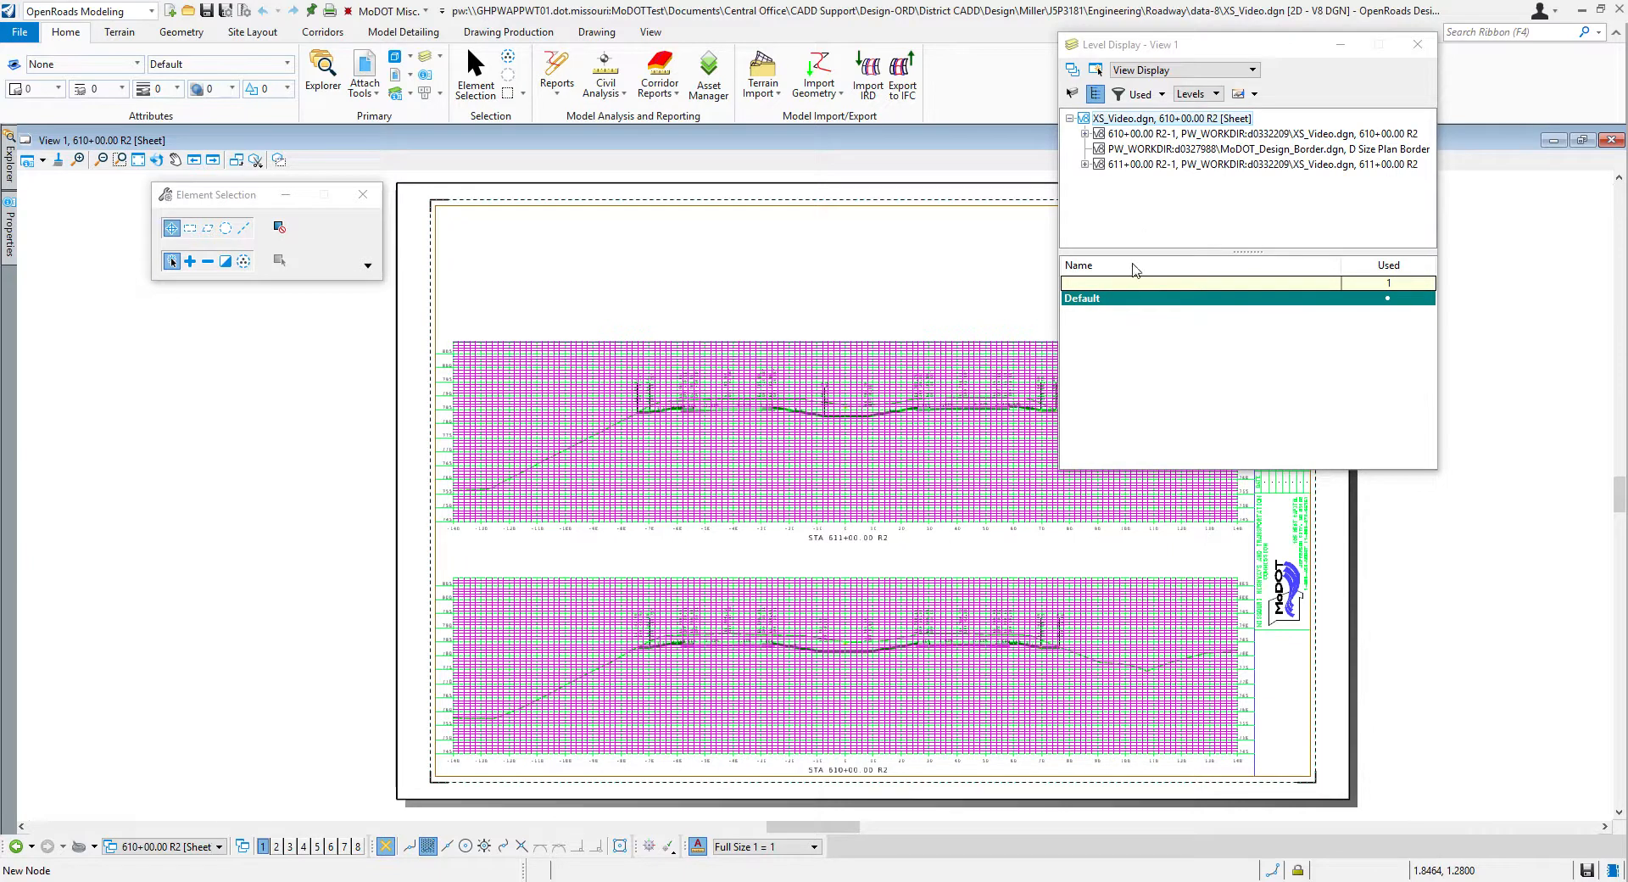
# Step: Compare the grid display in the 611+00 R2 drawing model with the 612+00 R2 sheet
pyautogui.click(154, 848)
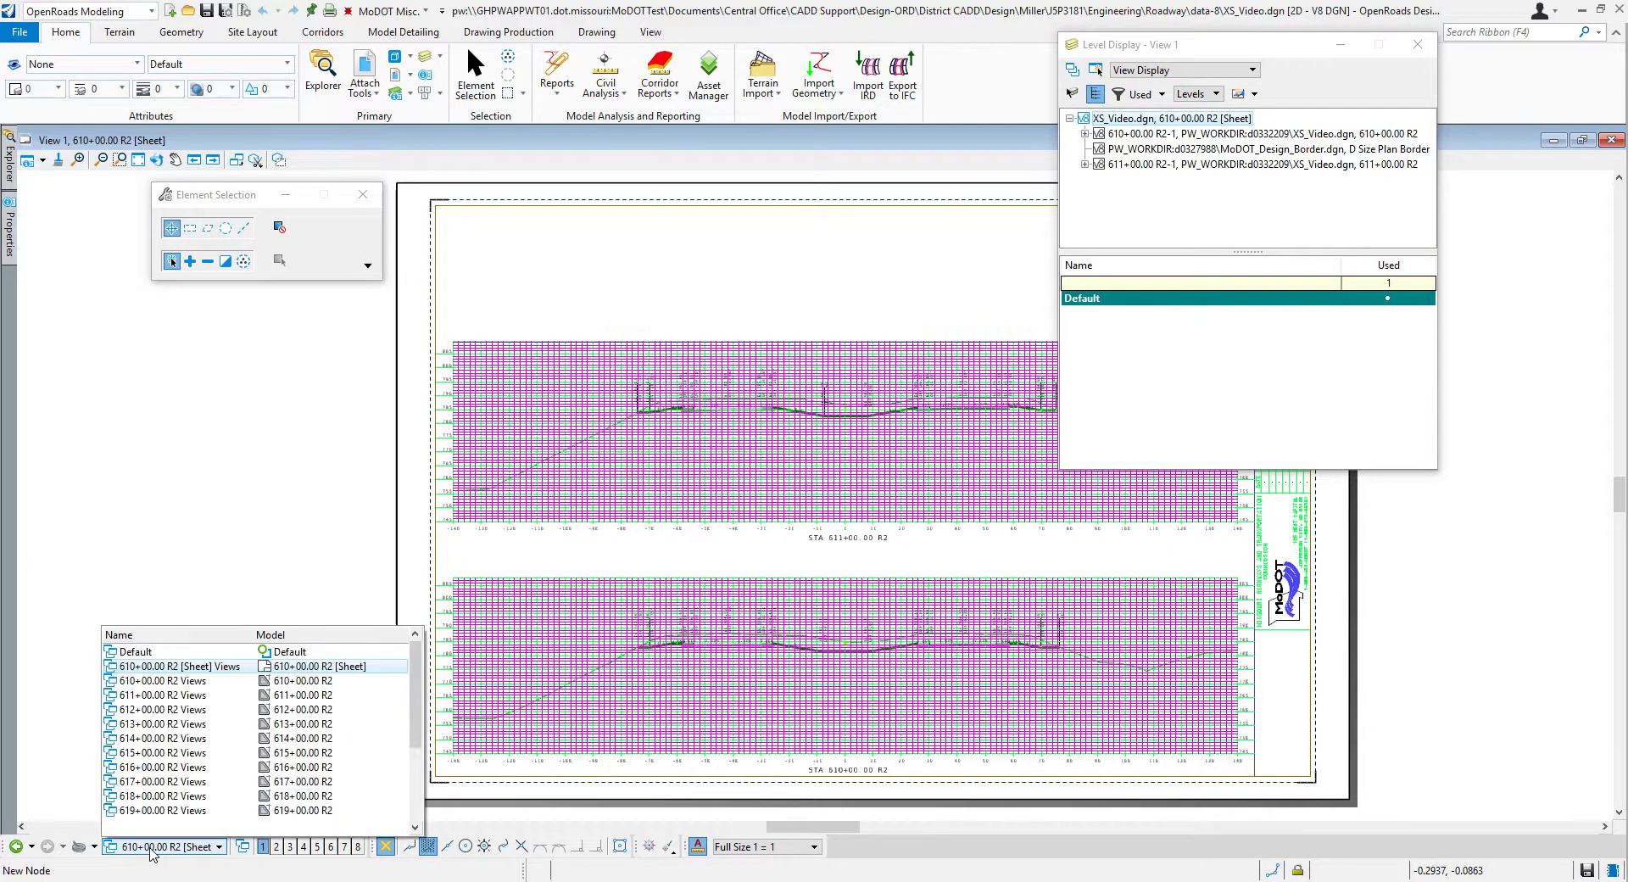
pyautogui.click(167, 697)
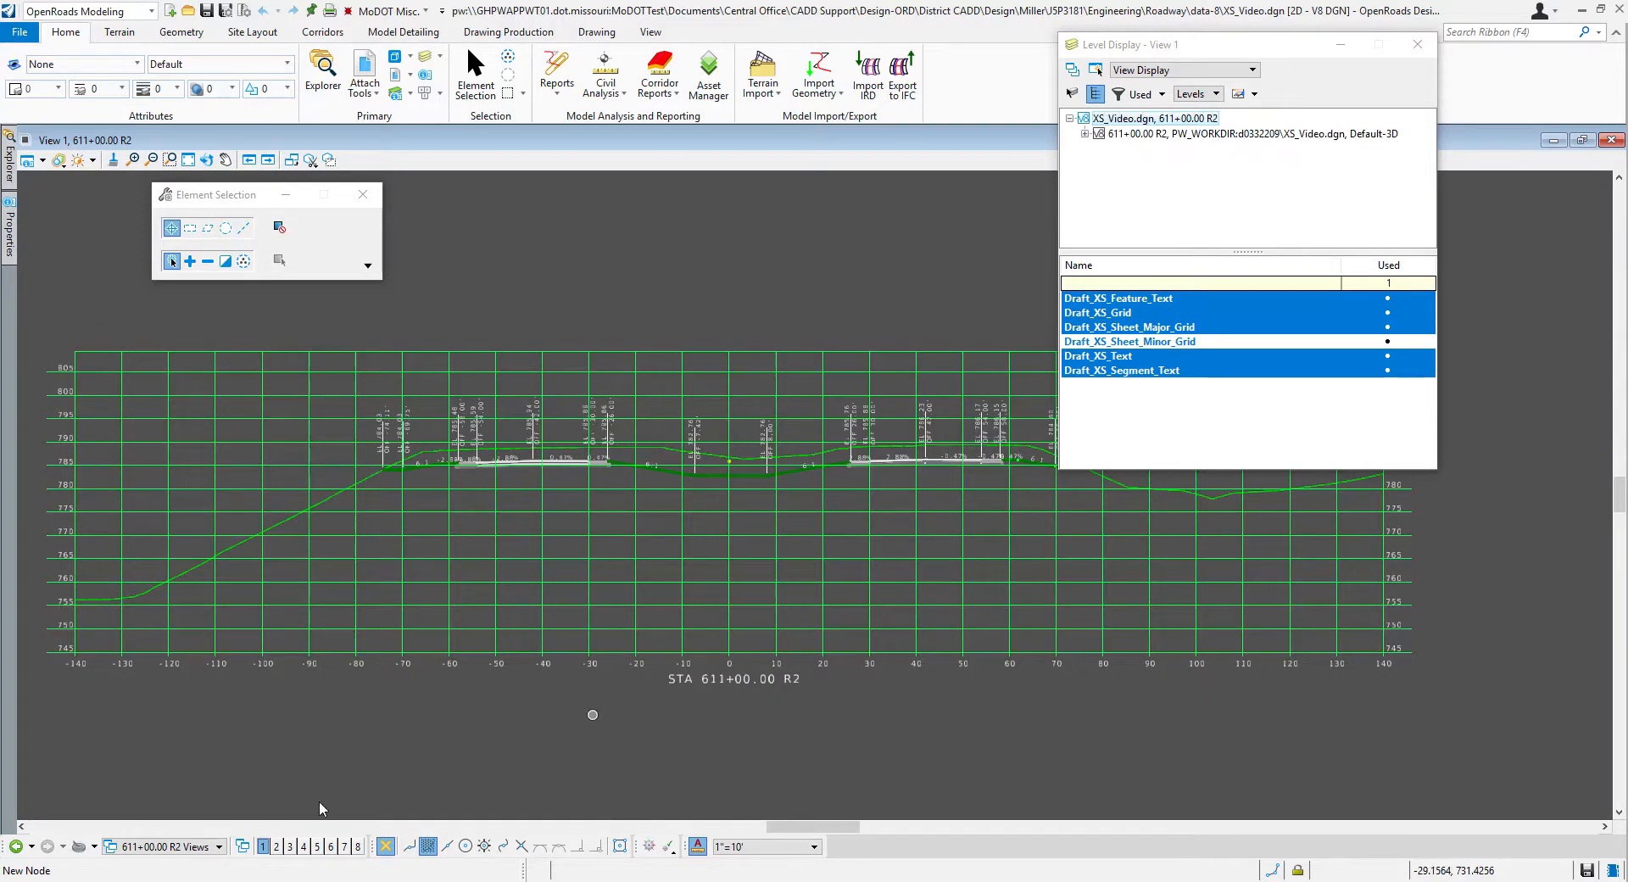
pyautogui.click(190, 851)
pyautogui.scroll(-4, 189, 770)
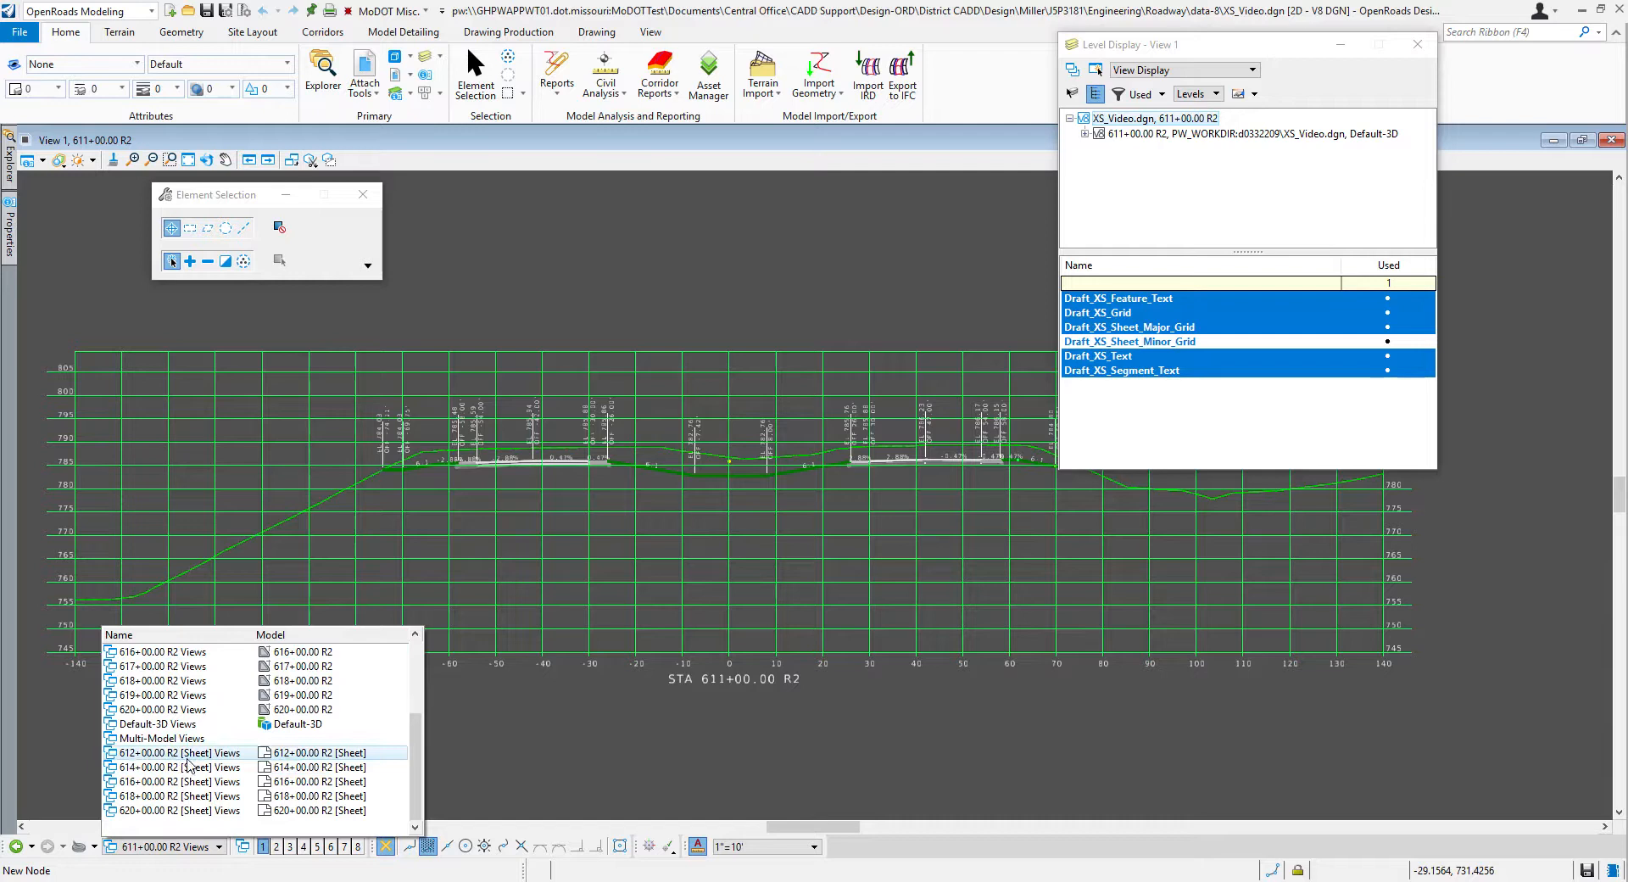
pyautogui.click(187, 757)
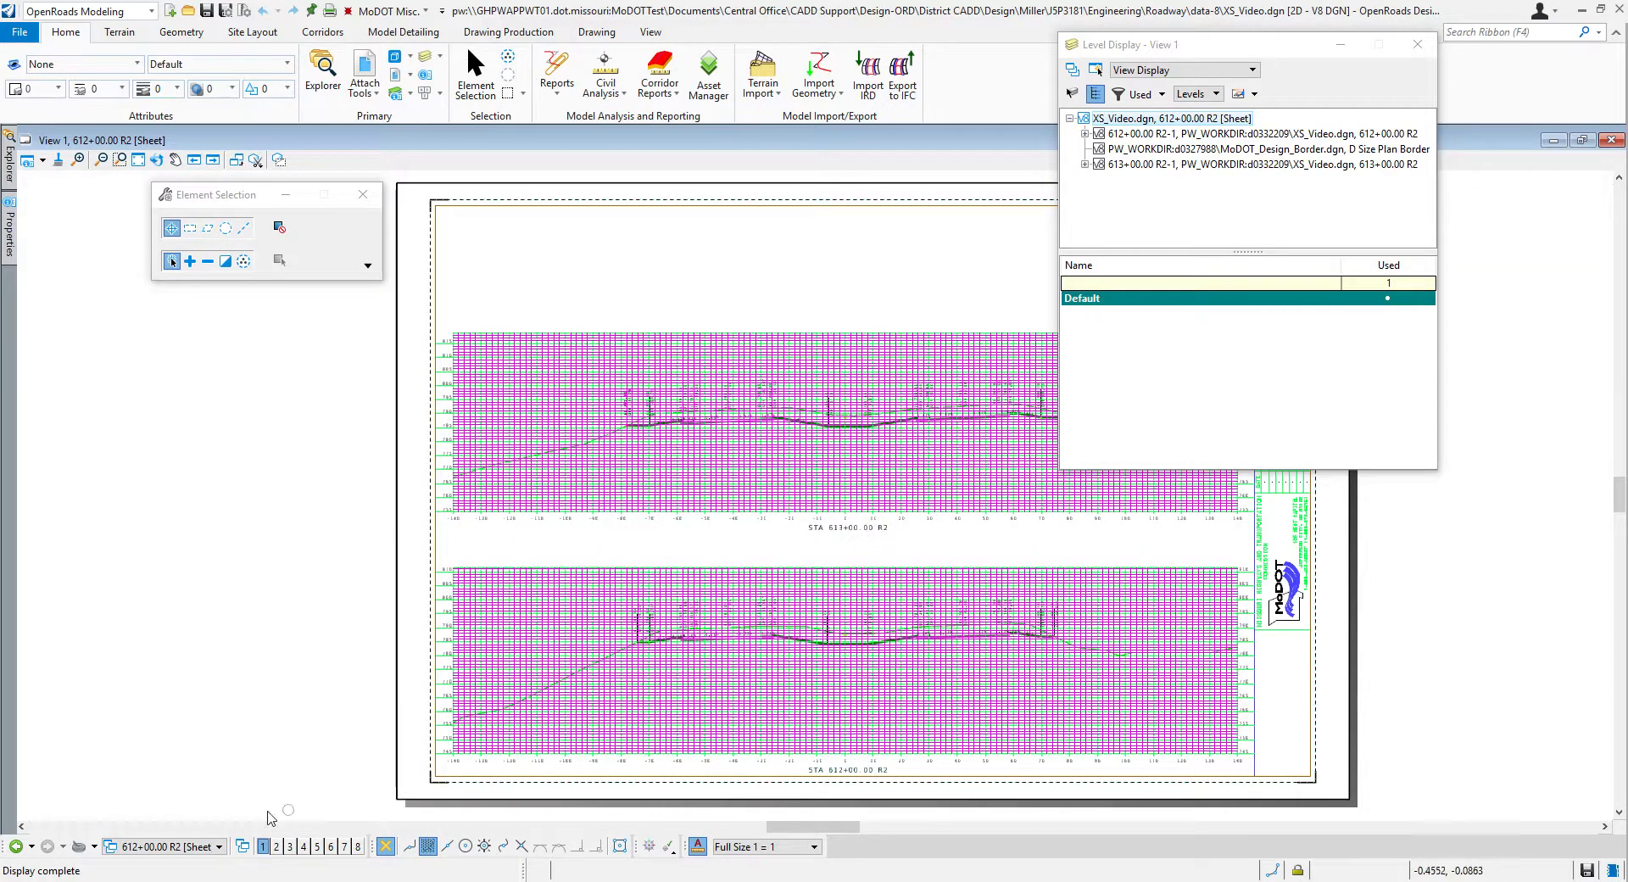
# Step: Open the 610+00 R2 sheet and inspect the nested references of its 611+00 R2 attachment in Level Display
pyautogui.click(160, 846)
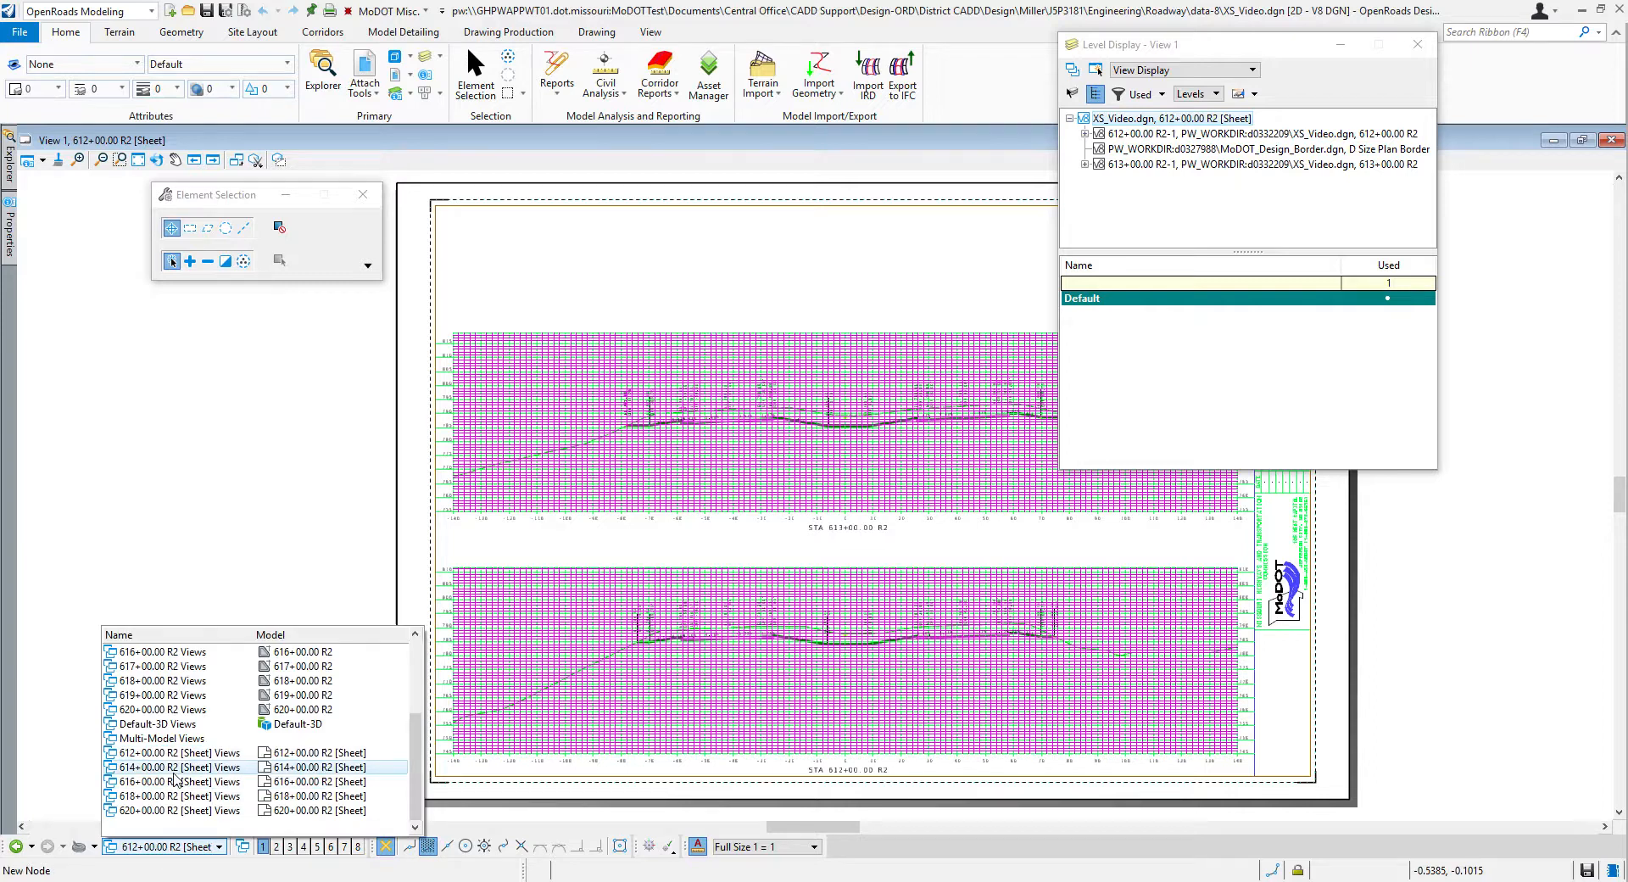
pyautogui.scroll(3, 178, 738)
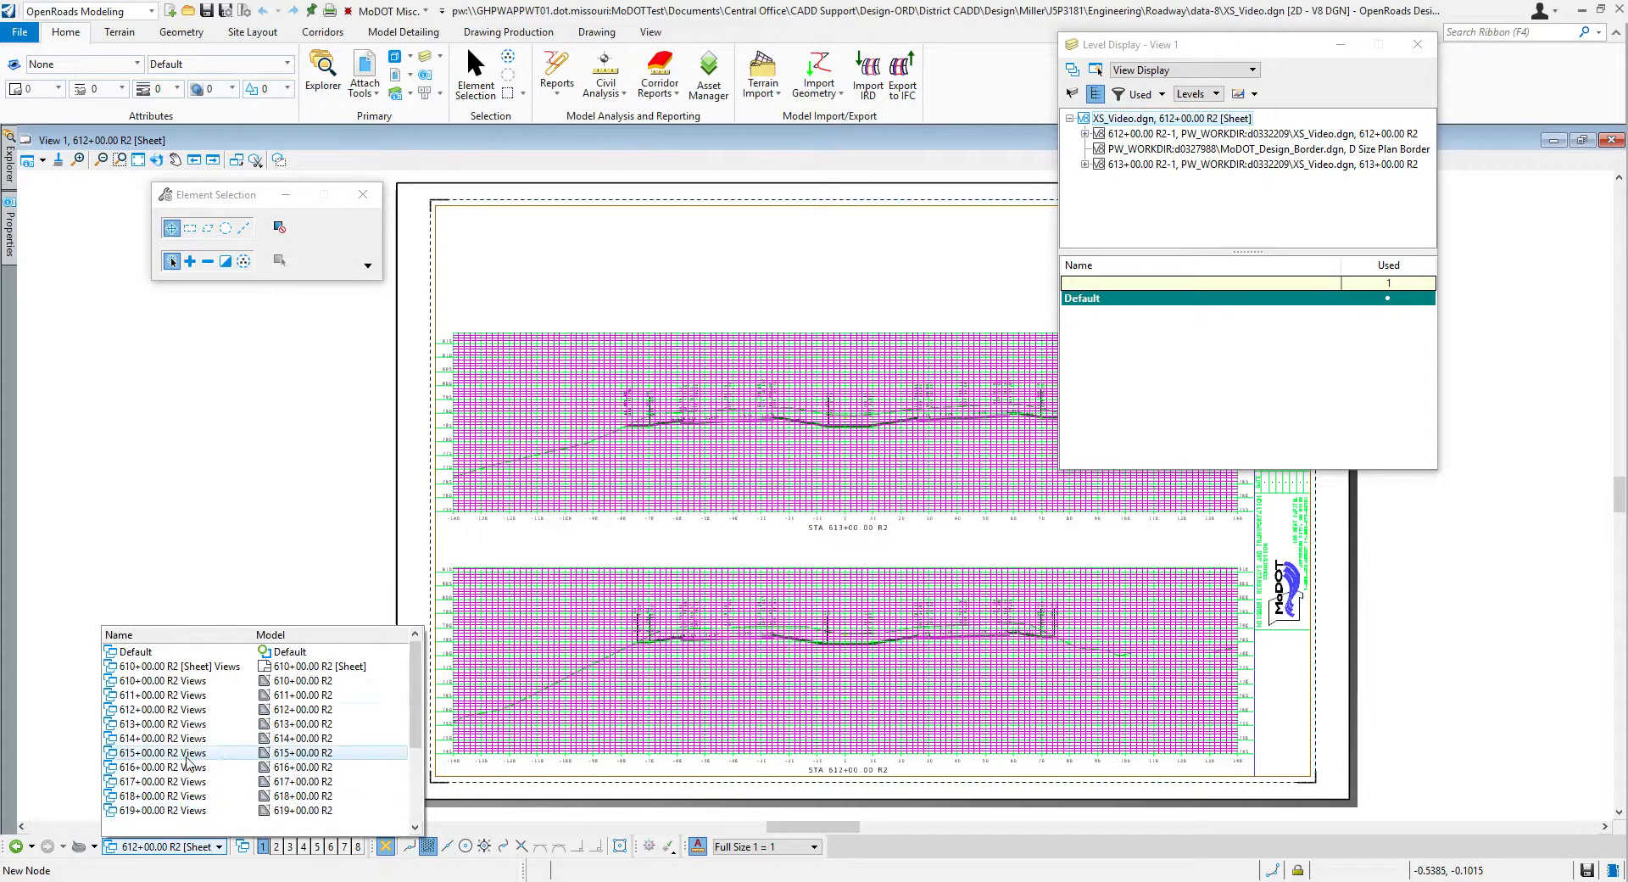
pyautogui.click(170, 665)
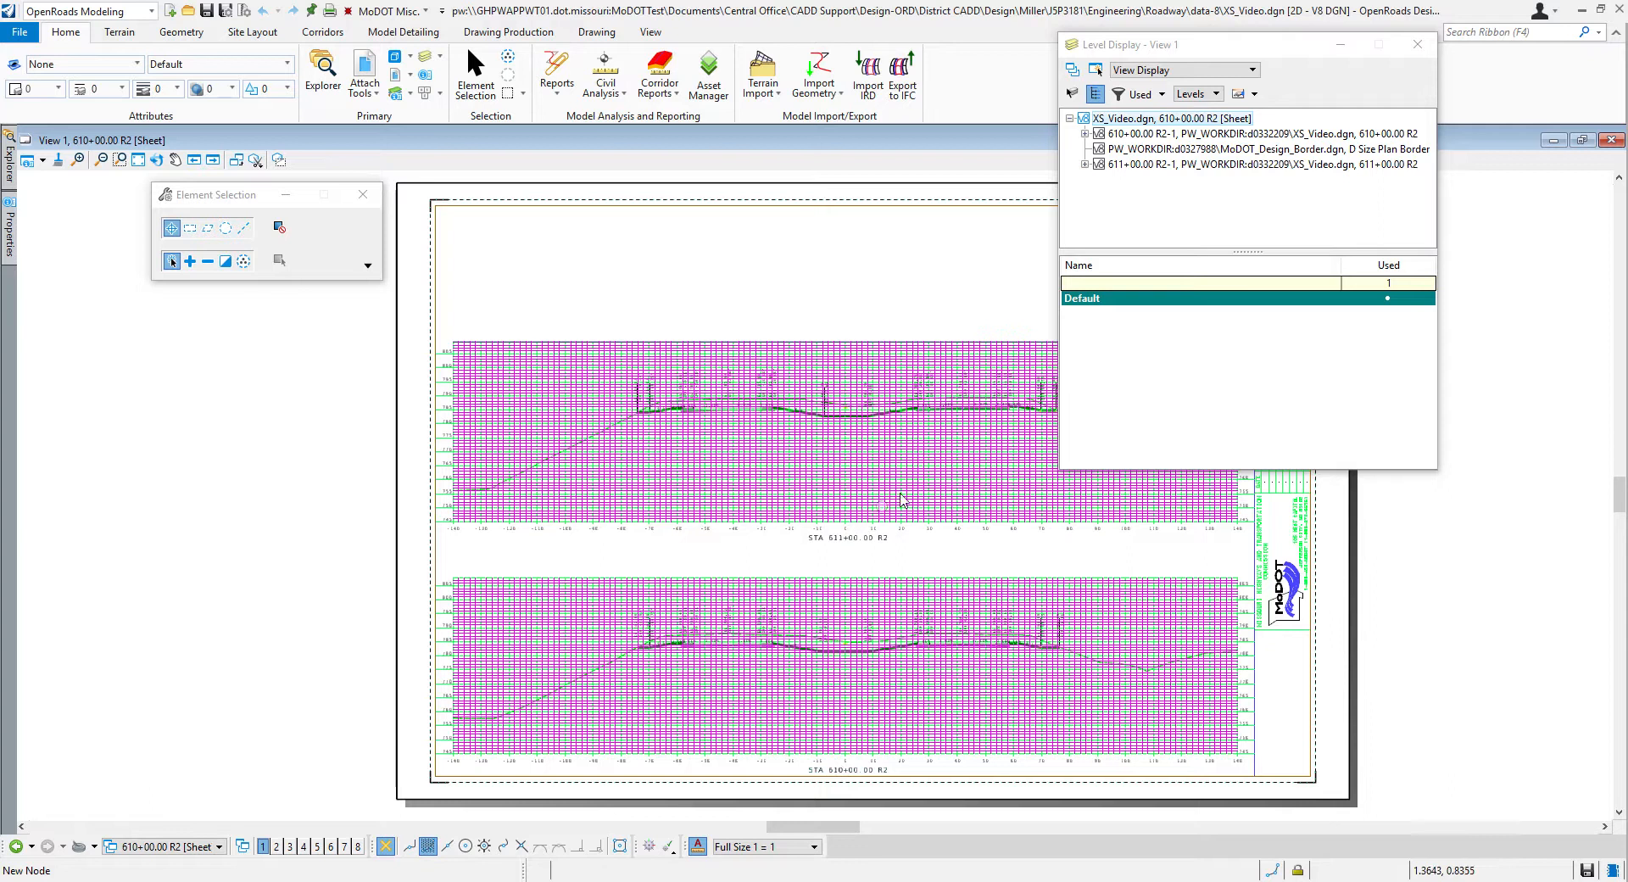
pyautogui.scroll(4, 946, 432)
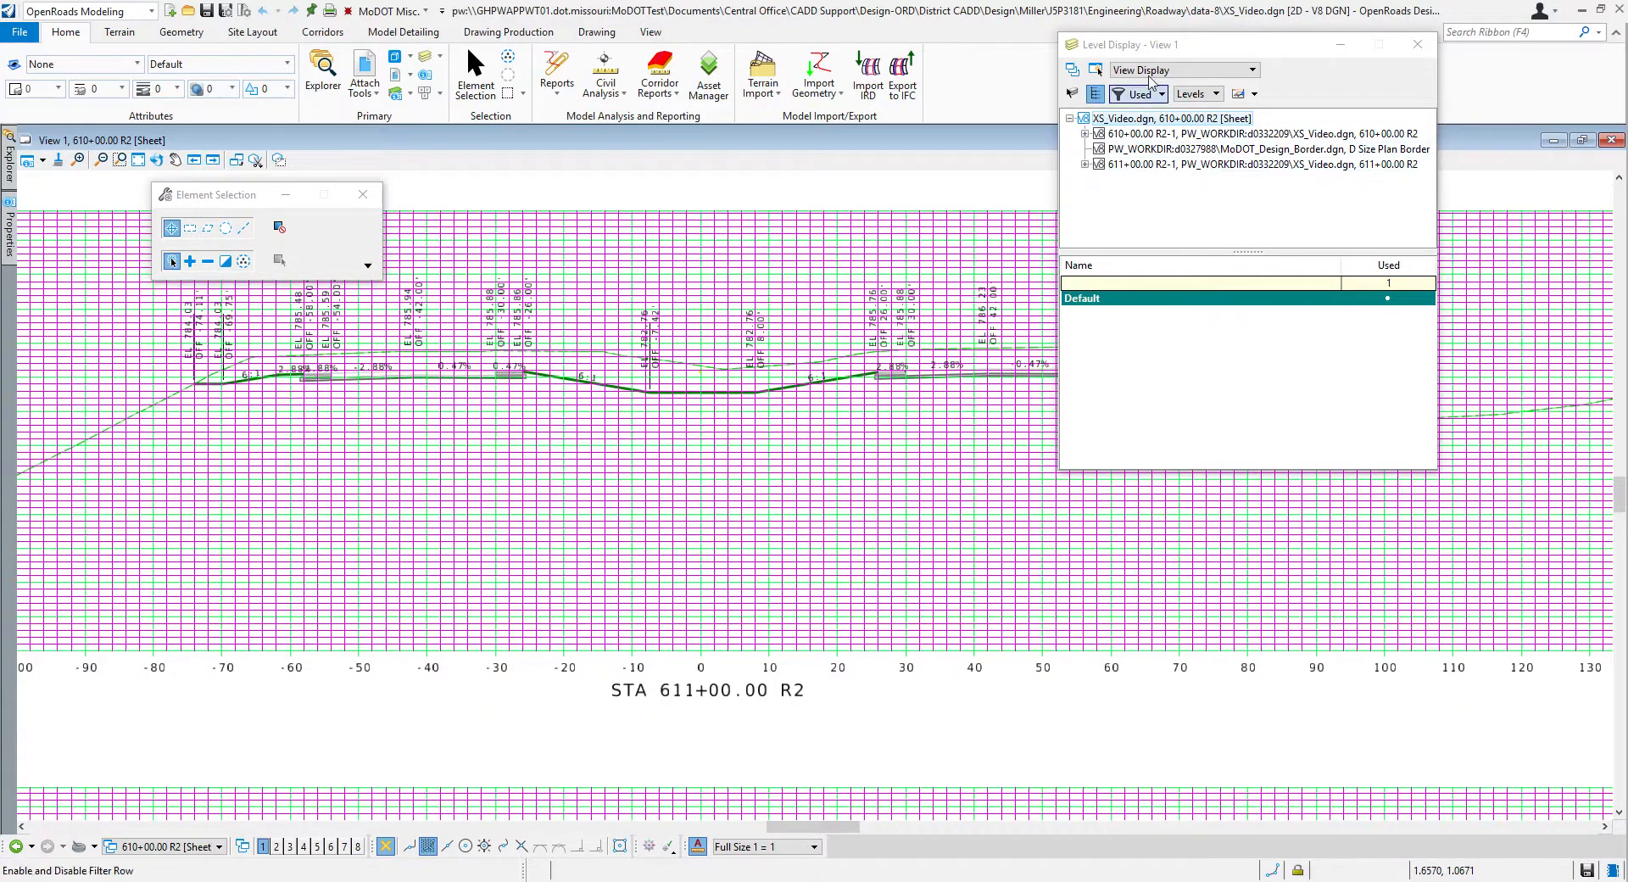
pyautogui.moveTo(1172, 46); pyautogui.dragTo(1036, 215)
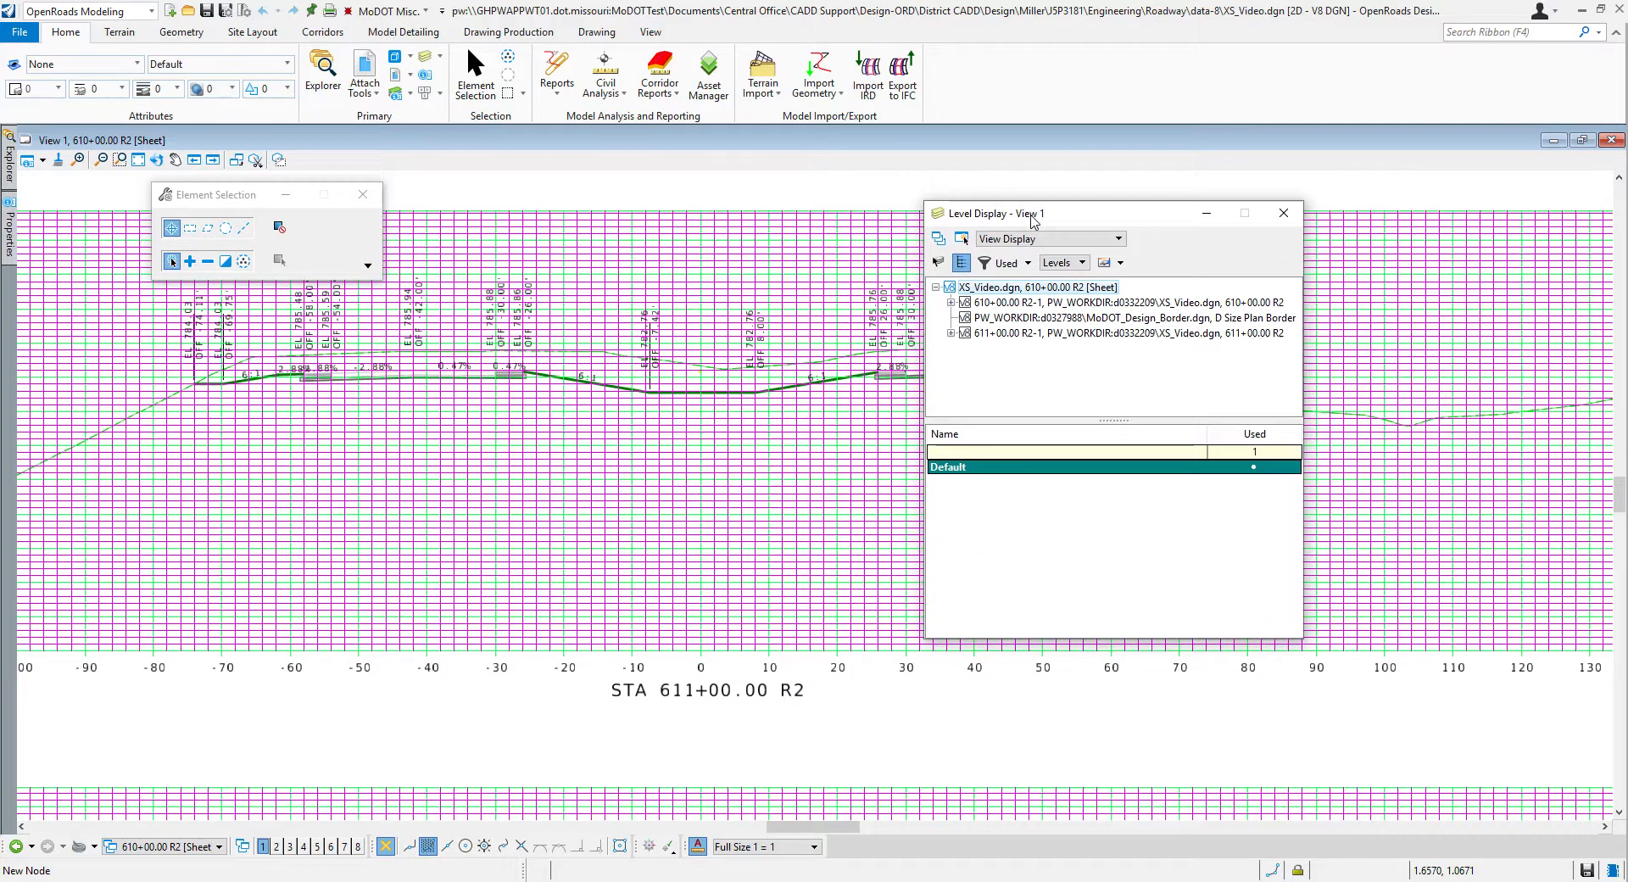
pyautogui.click(952, 303)
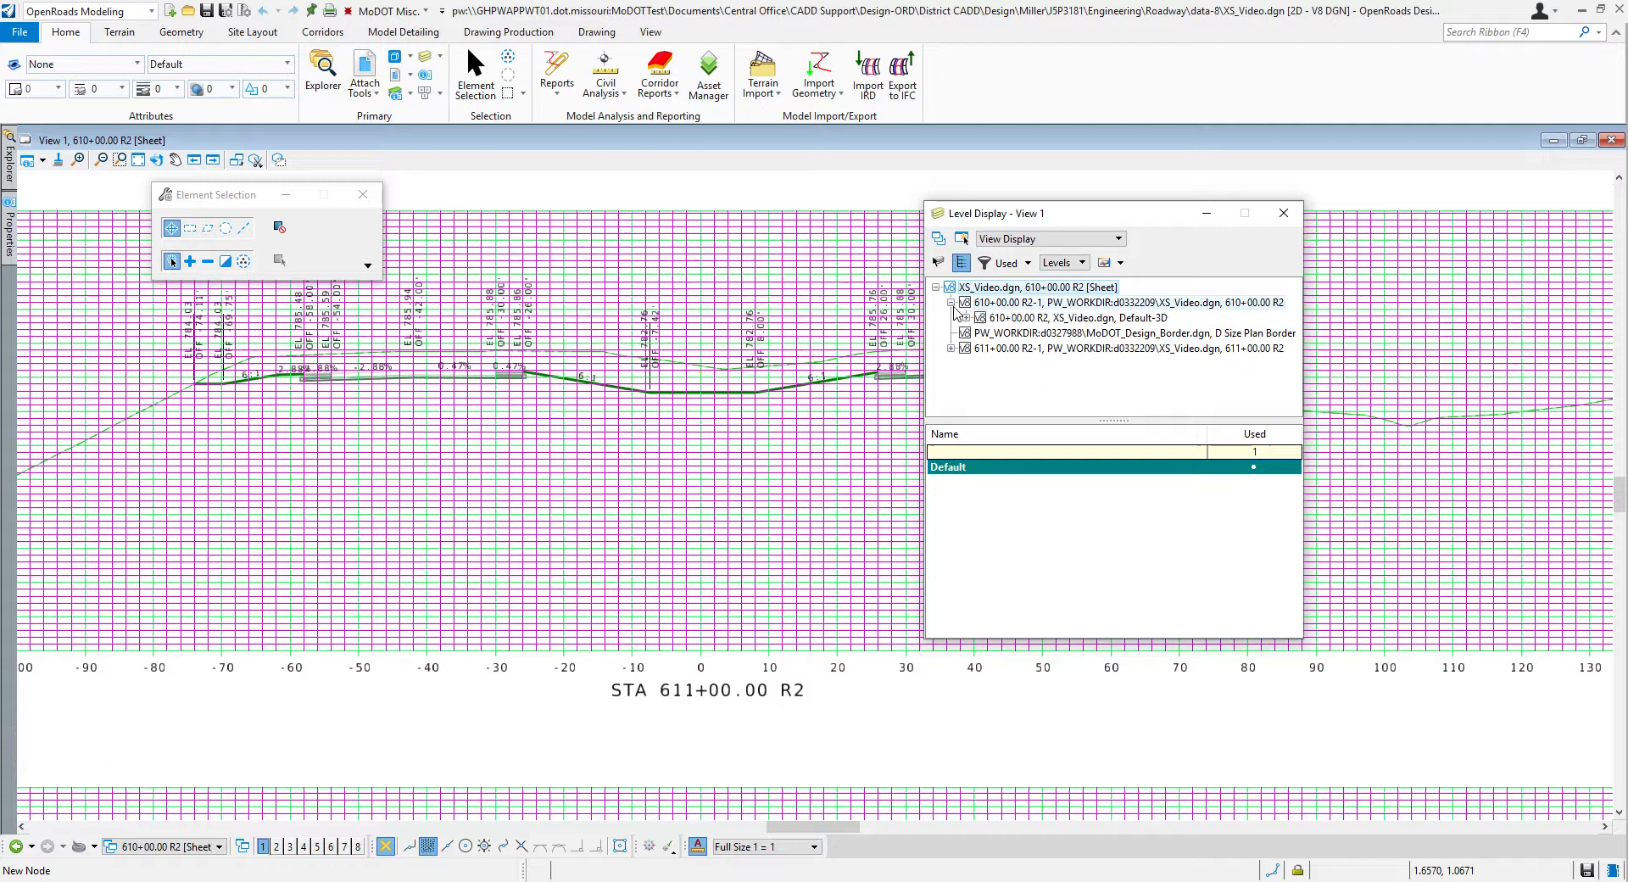
pyautogui.click(951, 303)
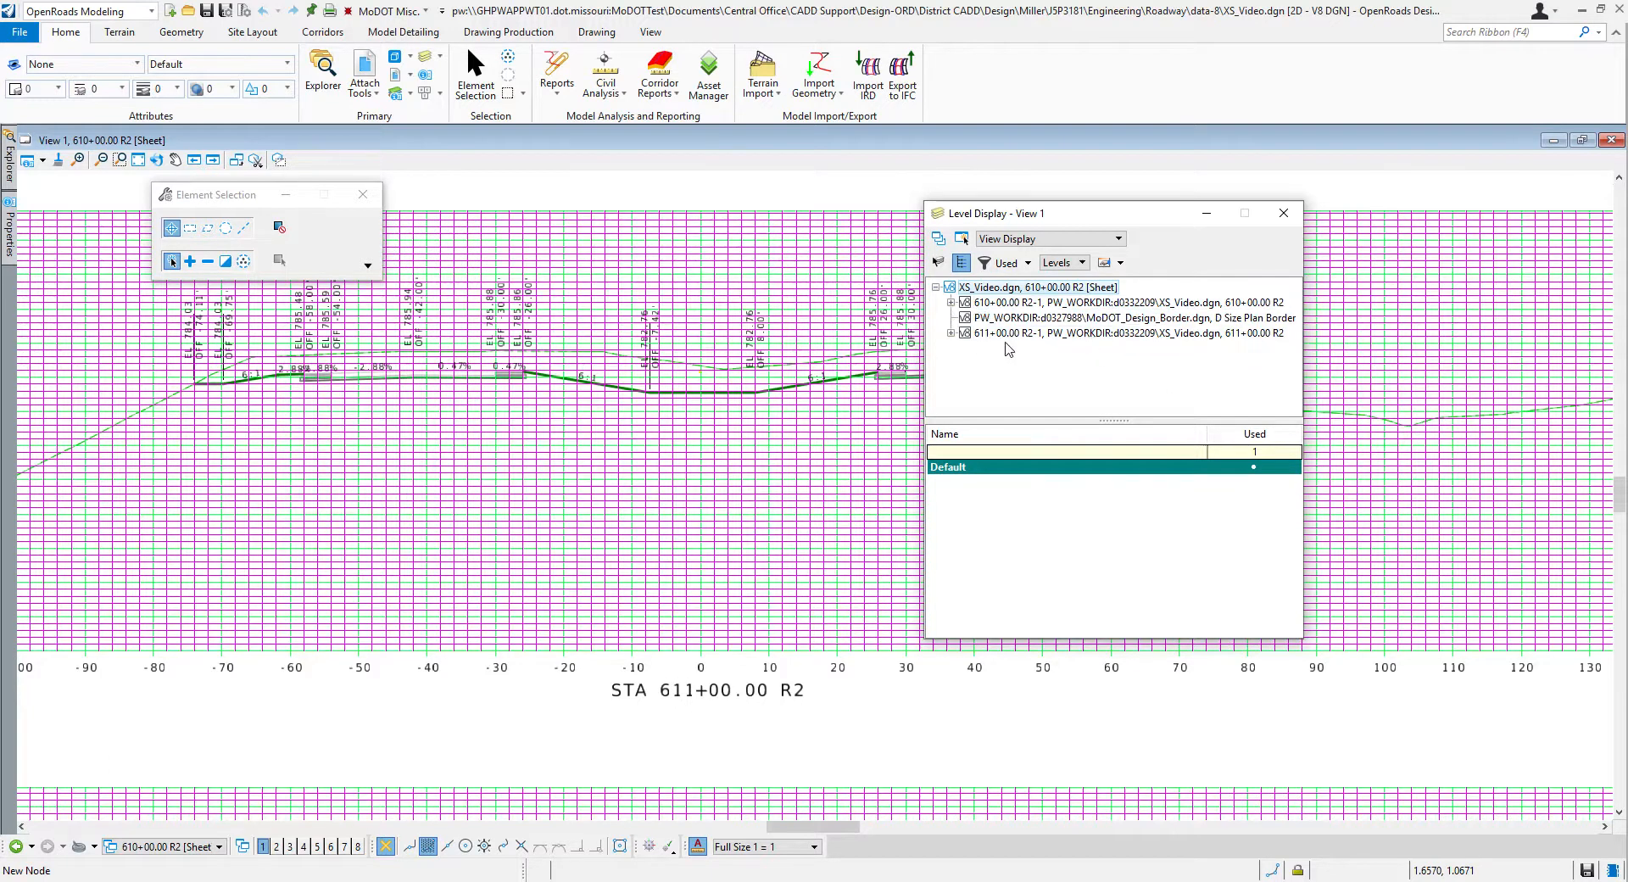
pyautogui.click(950, 333)
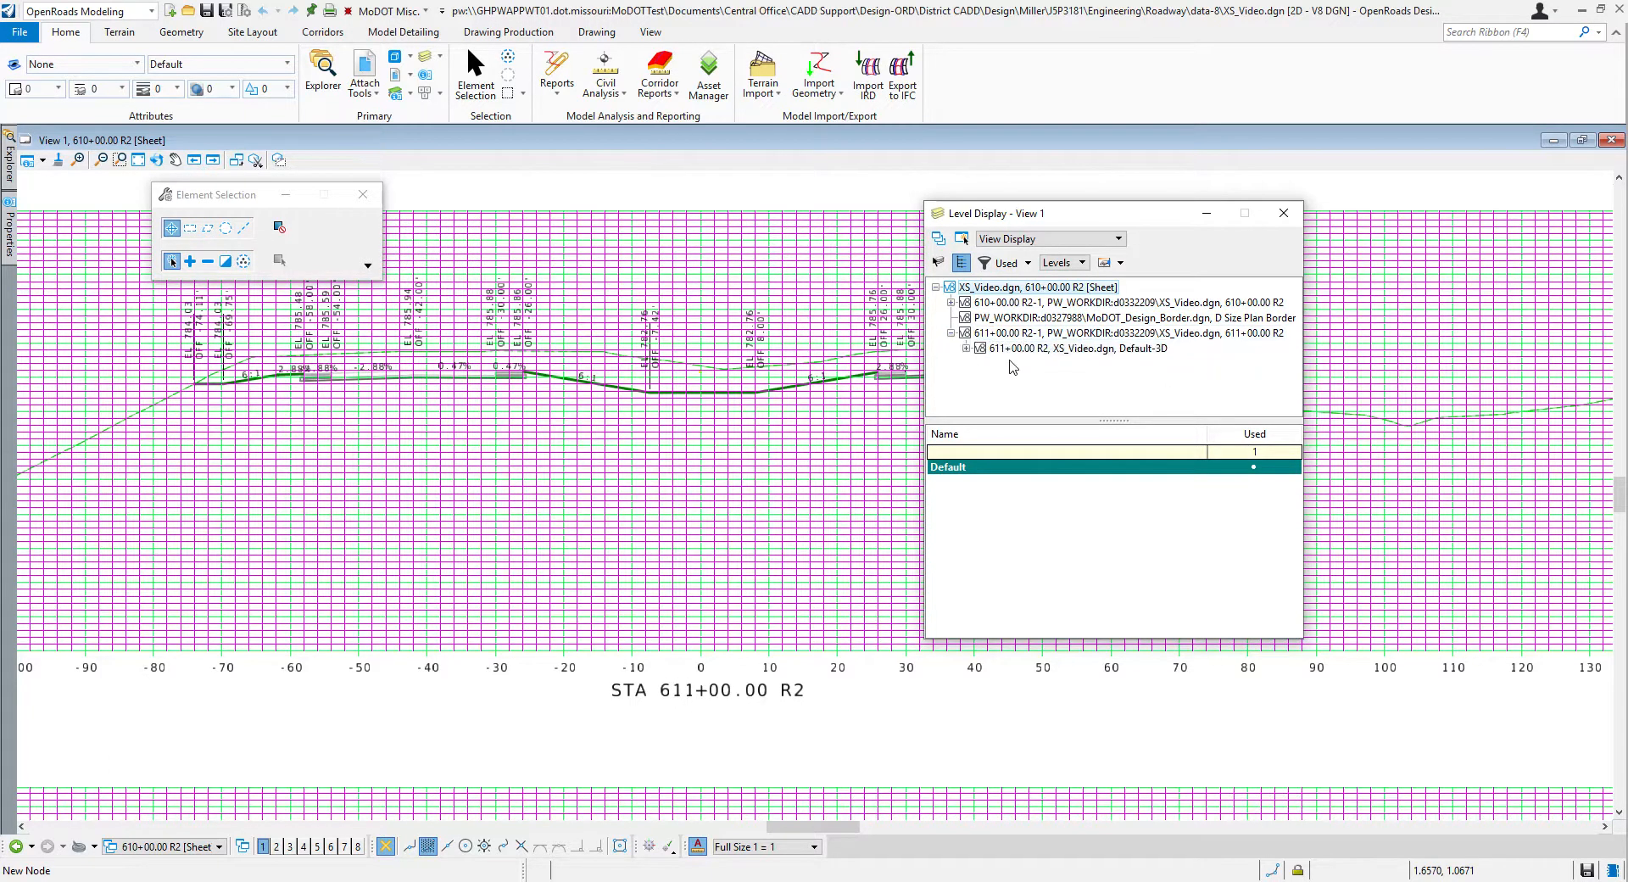
pyautogui.click(966, 349)
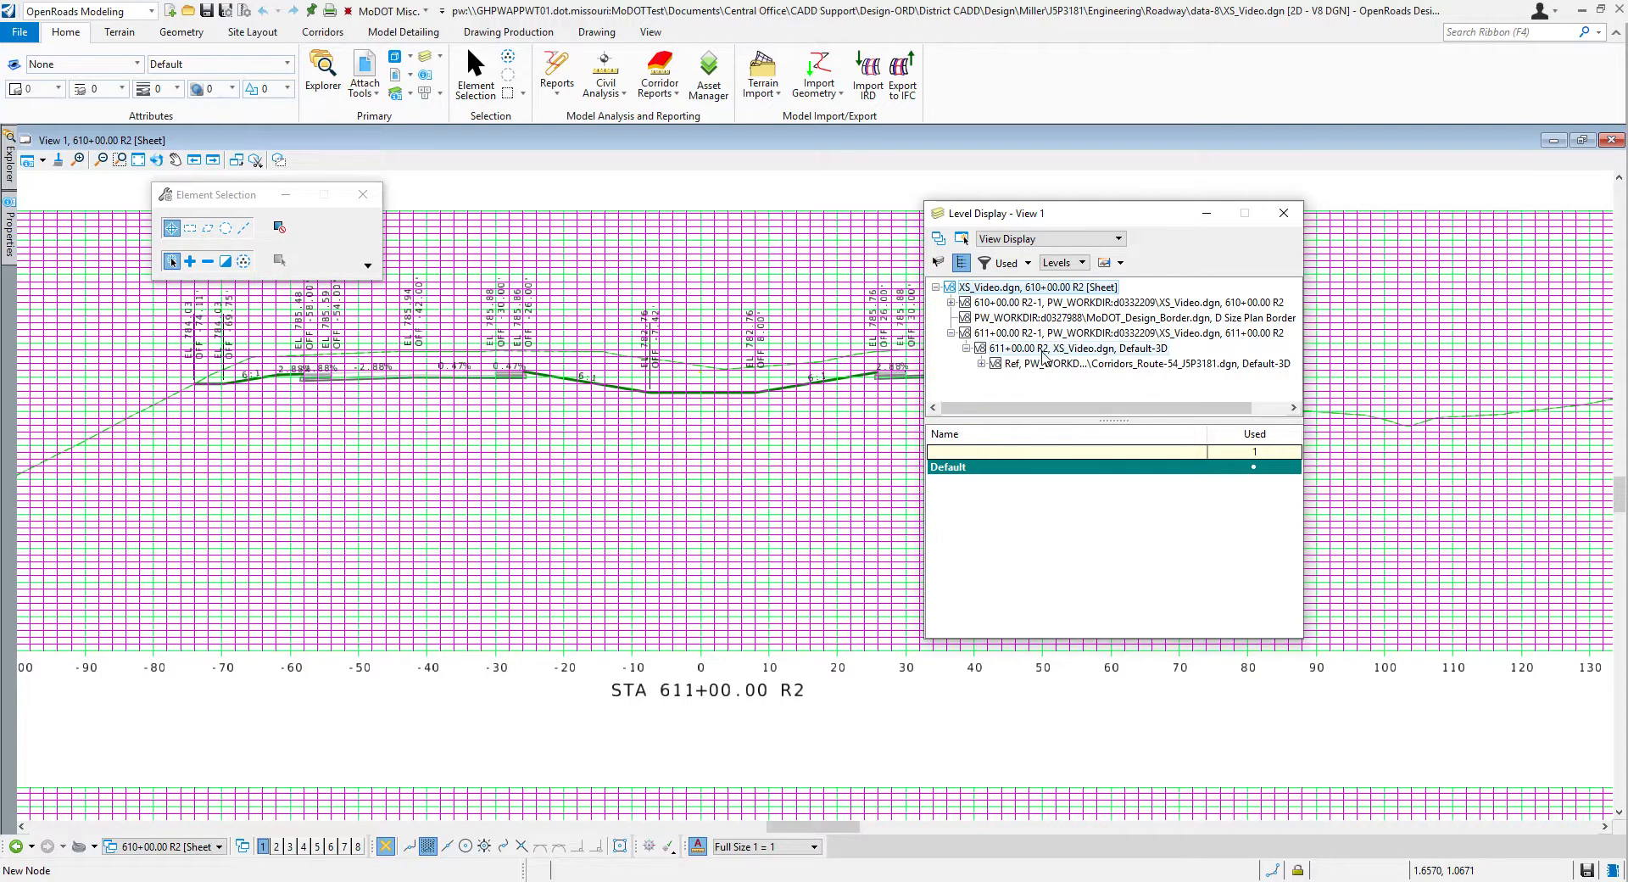
pyautogui.click(981, 365)
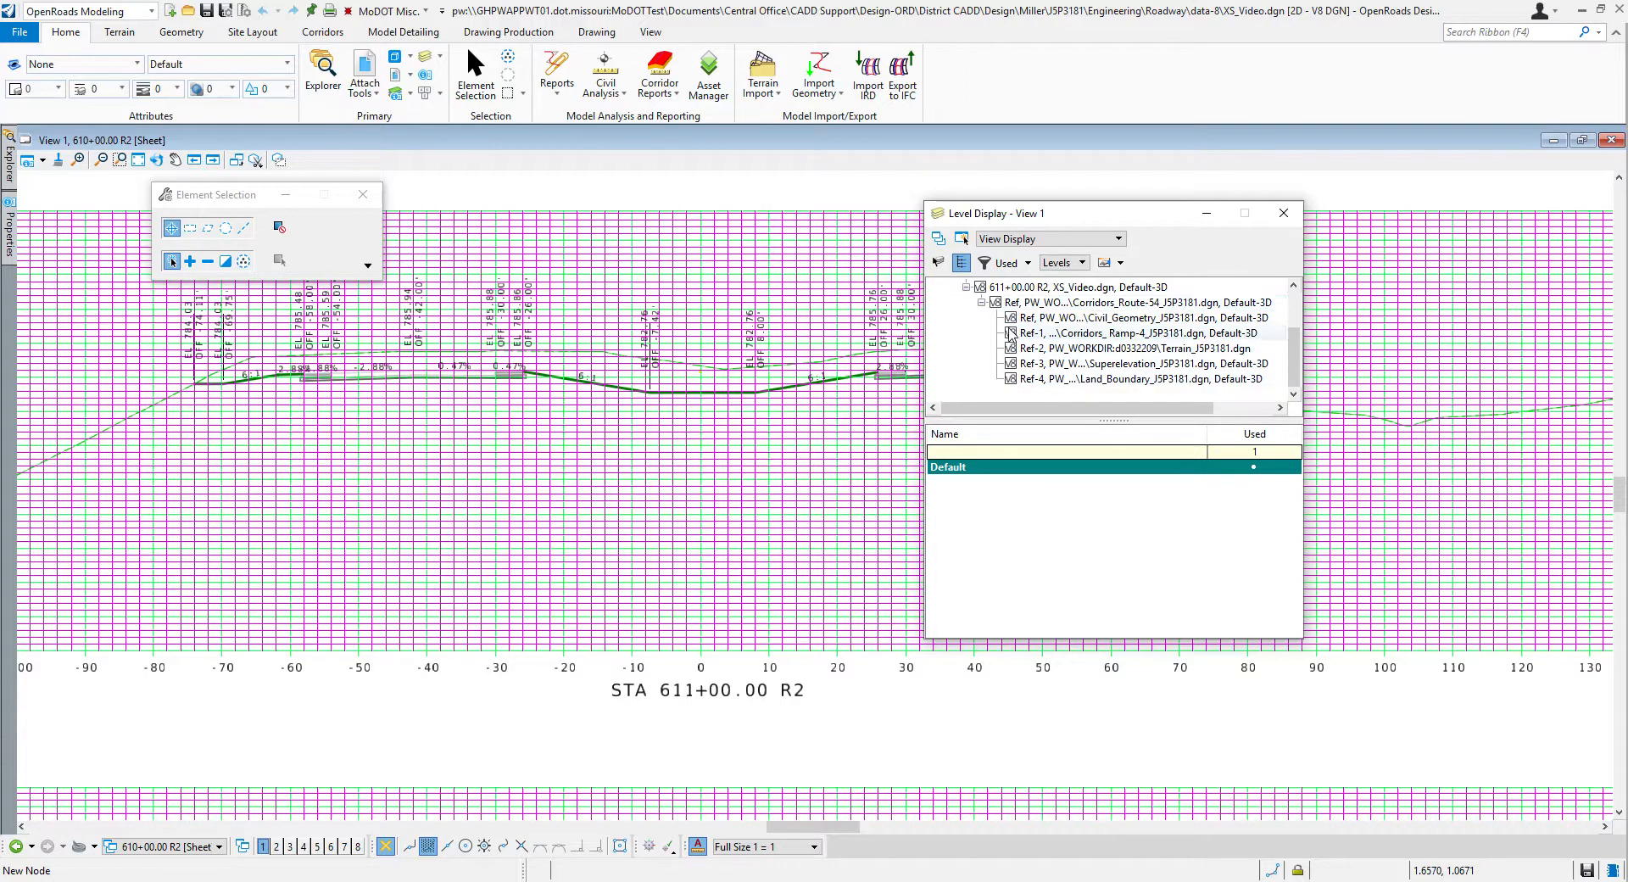
pyautogui.scroll(2, 1010, 335)
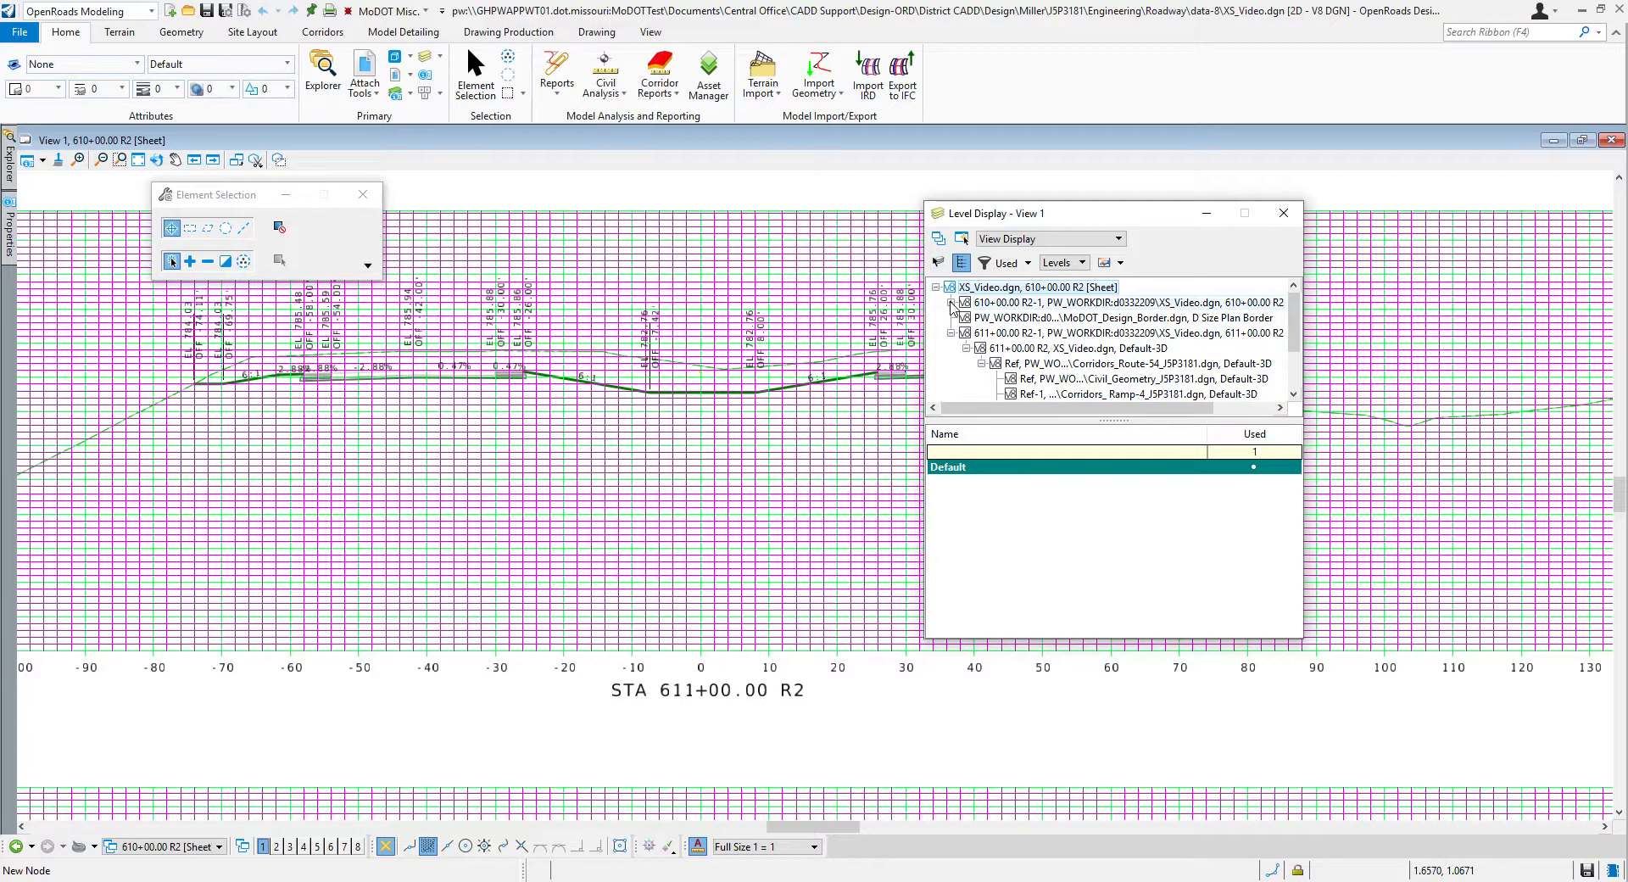
# Step: Collapse the 610+00 R2 sheet's reference tree in Level Display and sort the level list by name
pyautogui.click(935, 287)
pyautogui.scroll(-2, 1051, 568)
pyautogui.scroll(-2, 1051, 568)
pyautogui.scroll(-3, 1021, 508)
pyautogui.scroll(5, 1019, 592)
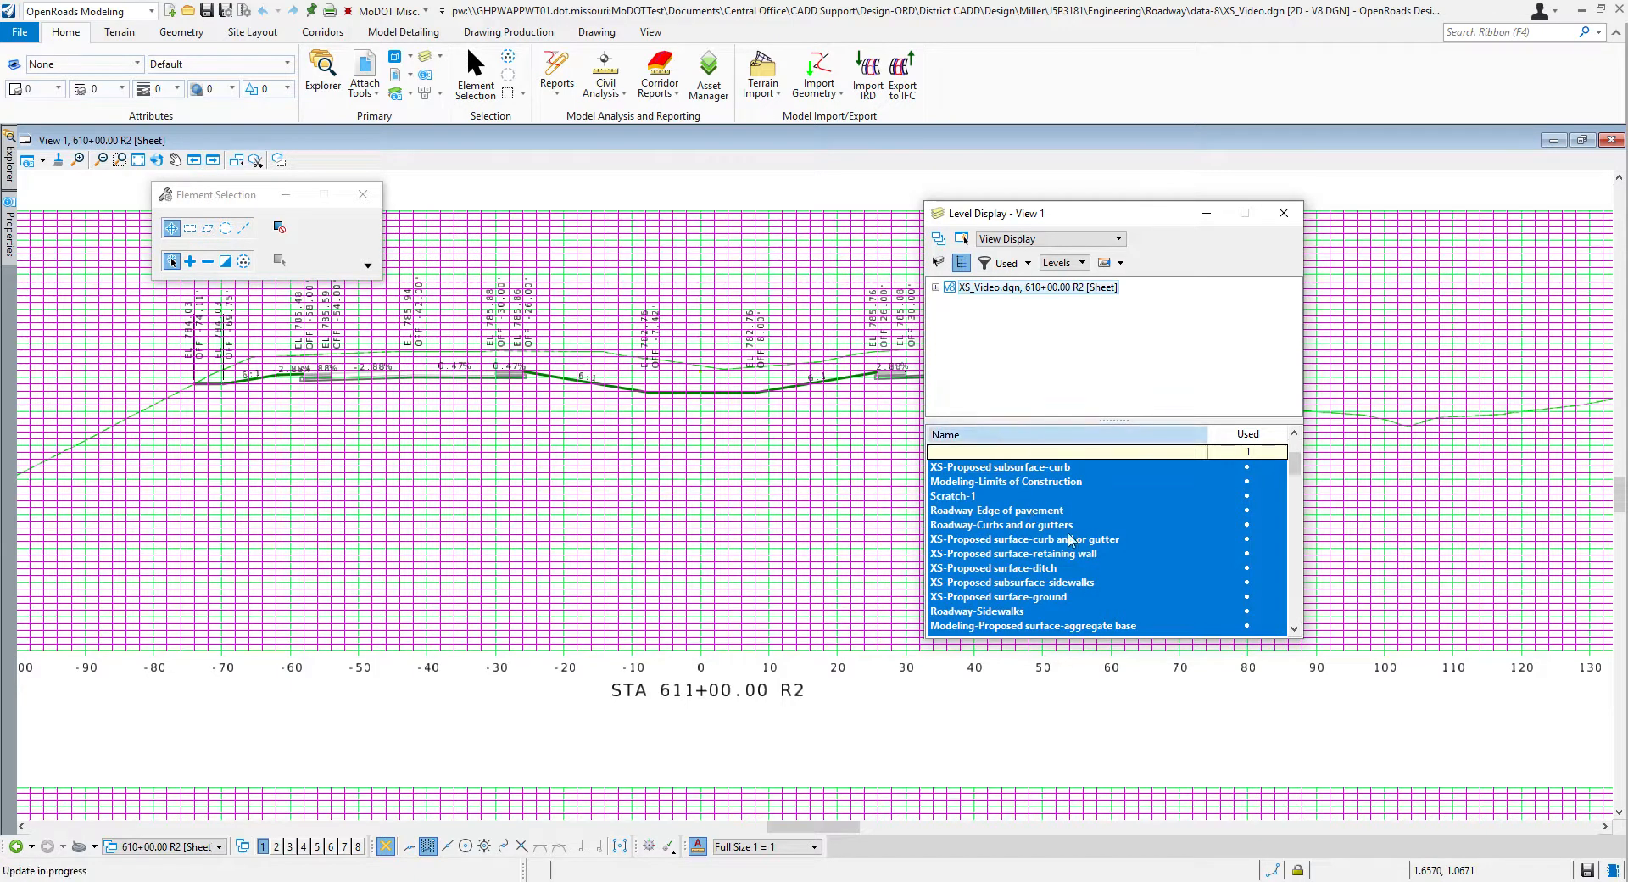
pyautogui.click(1004, 436)
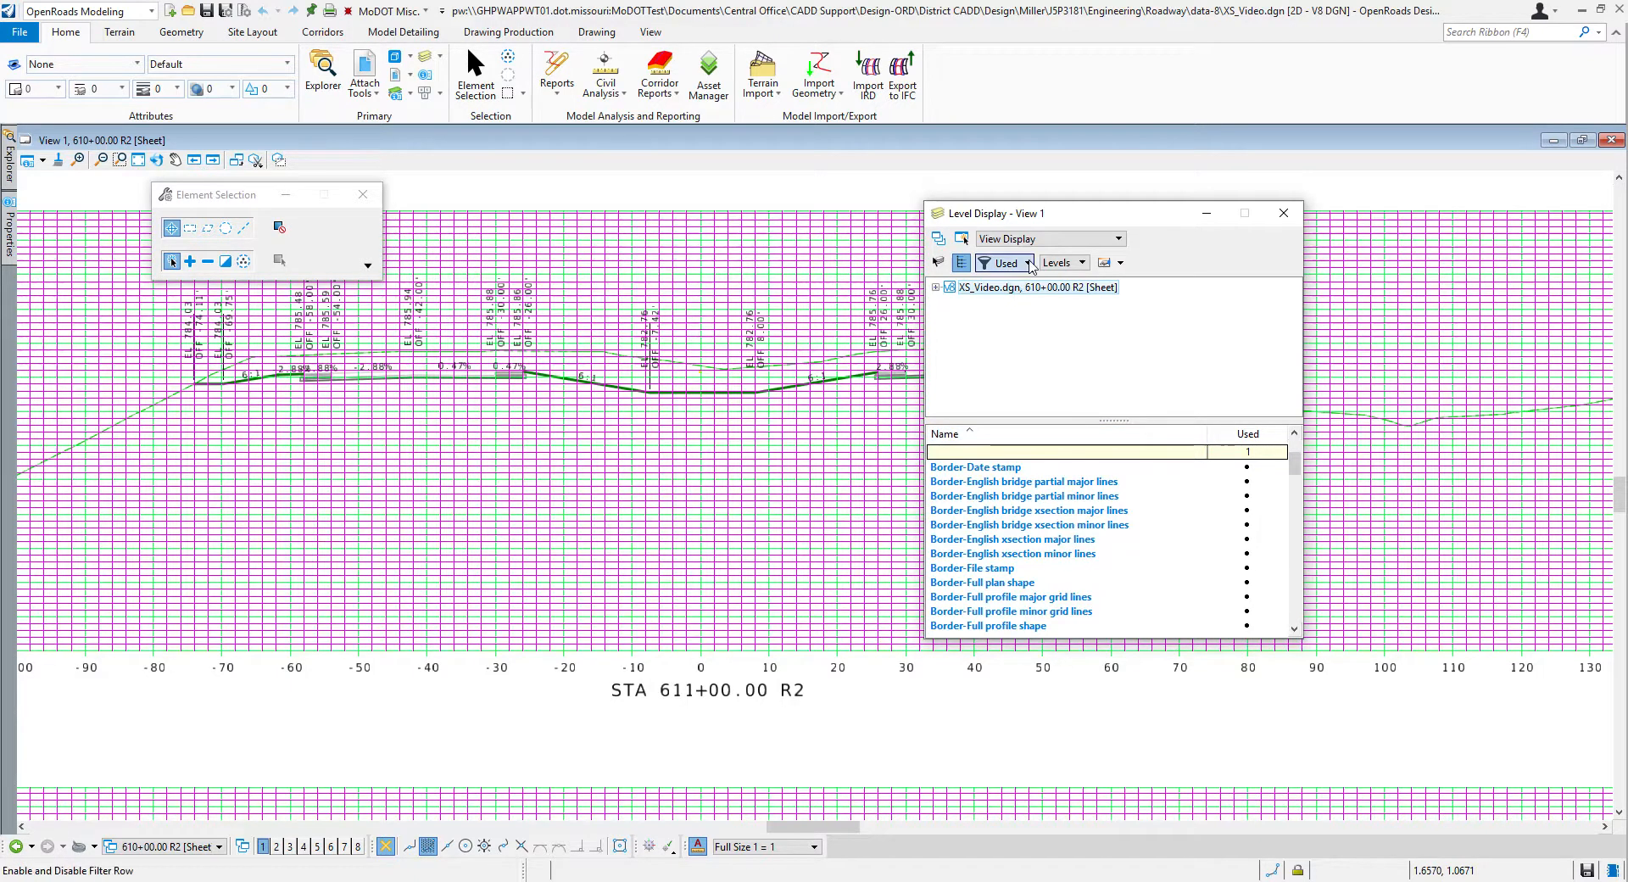
# Step: Turn off the Draft_XS_Sheet_Minor_Grid level for the 610+00 R2 sheet and all its references at once
pyautogui.scroll(-11, 1073, 556)
pyautogui.scroll(-10, 1070, 599)
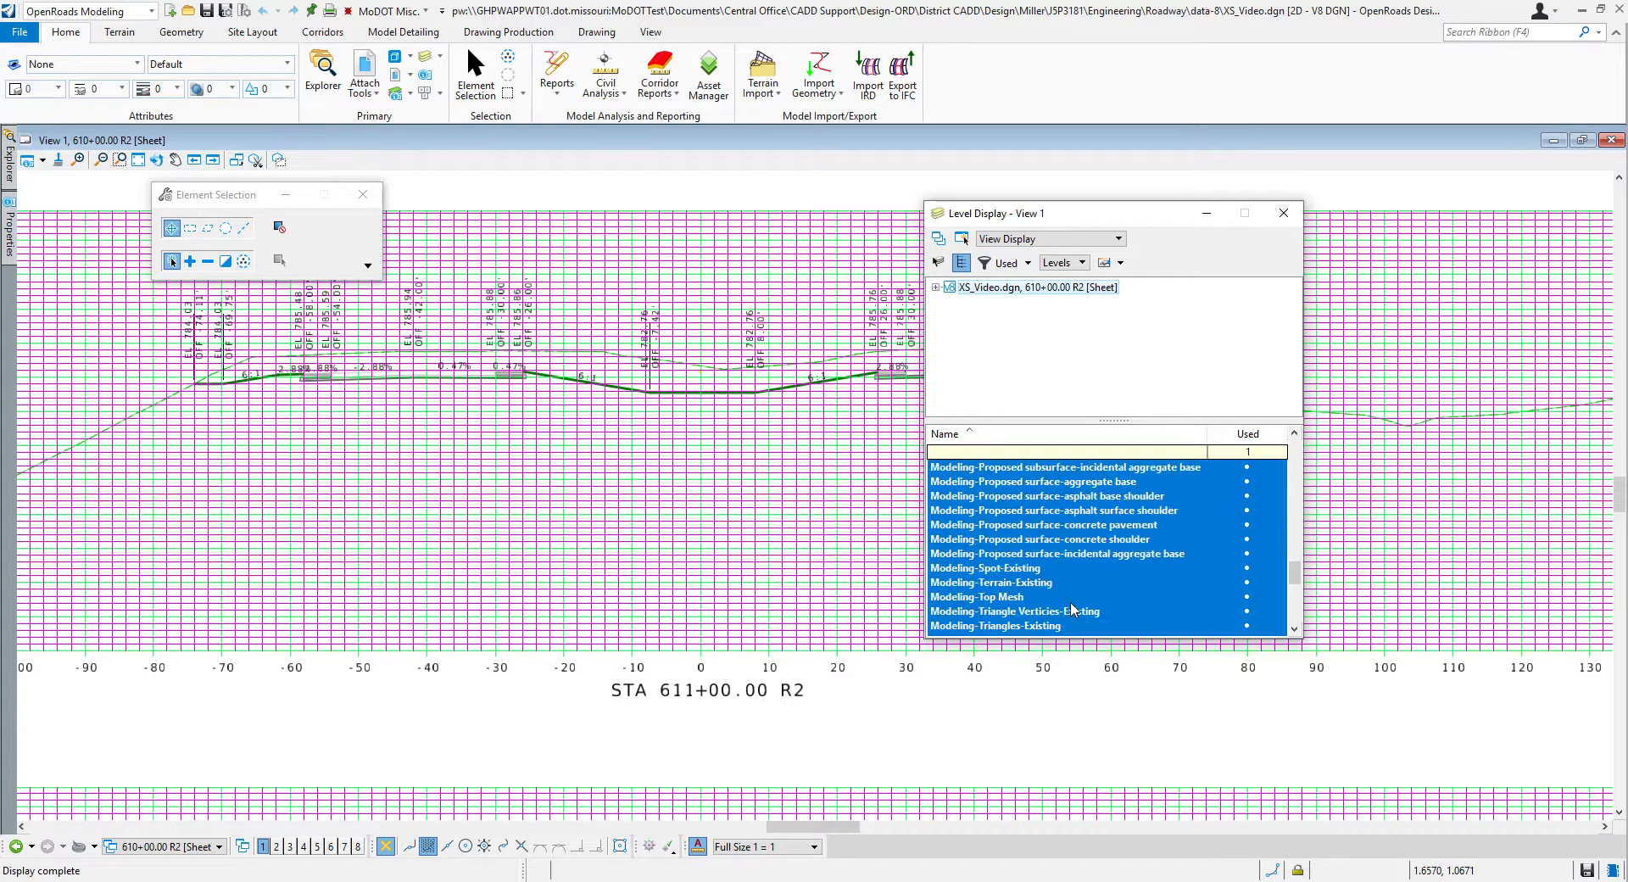
pyautogui.scroll(3, 1051, 612)
pyautogui.scroll(2, 1038, 543)
pyautogui.scroll(6, 1019, 545)
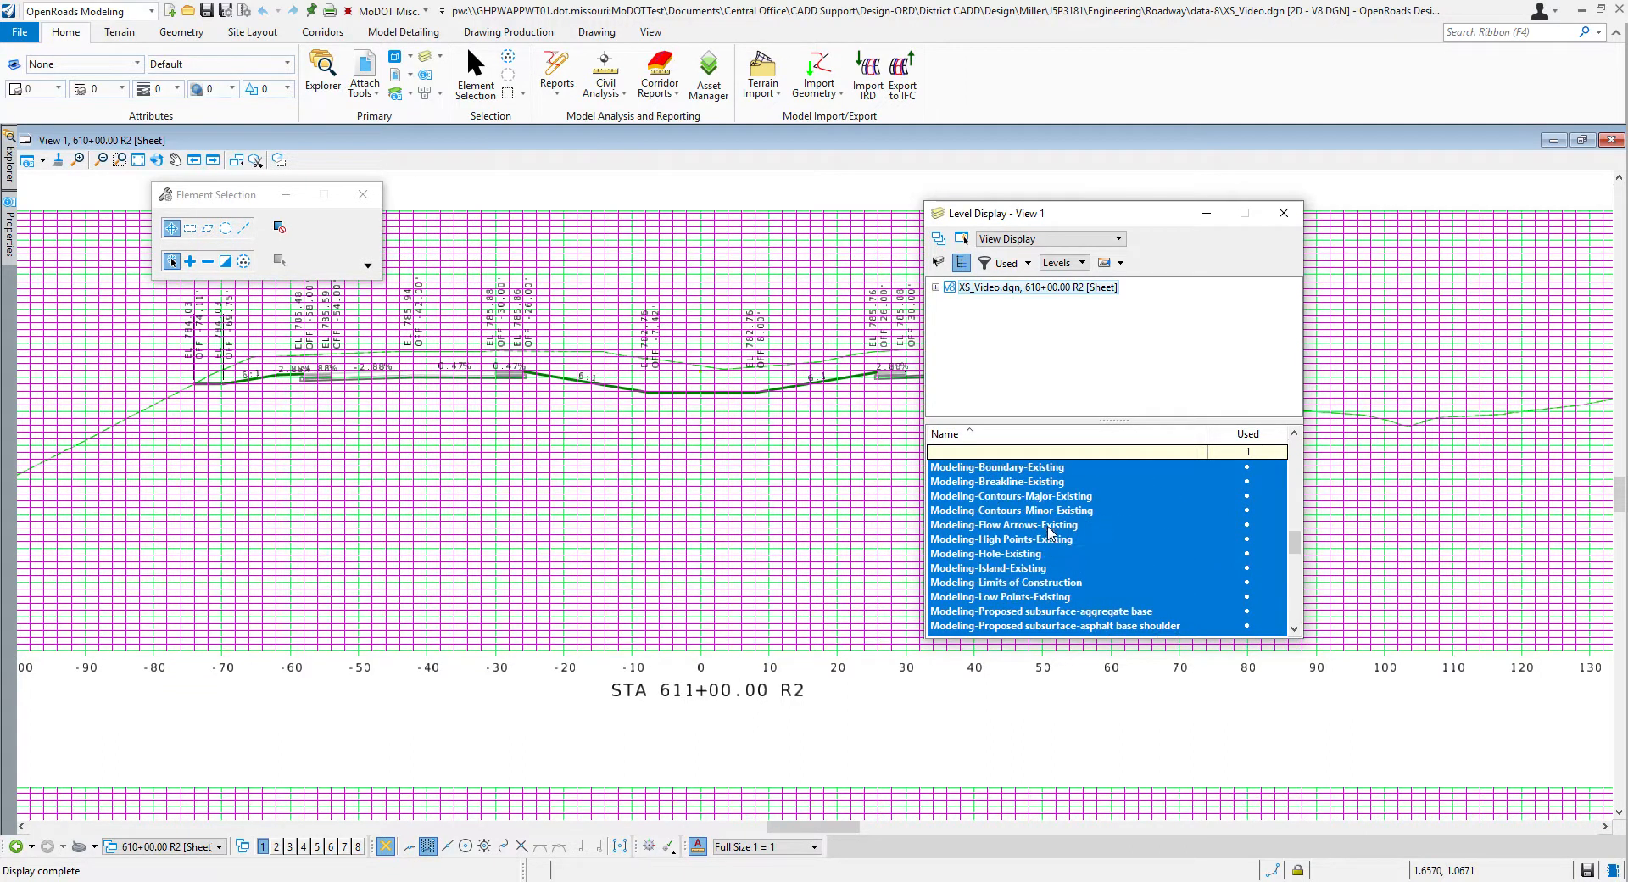
pyautogui.scroll(3, 1029, 582)
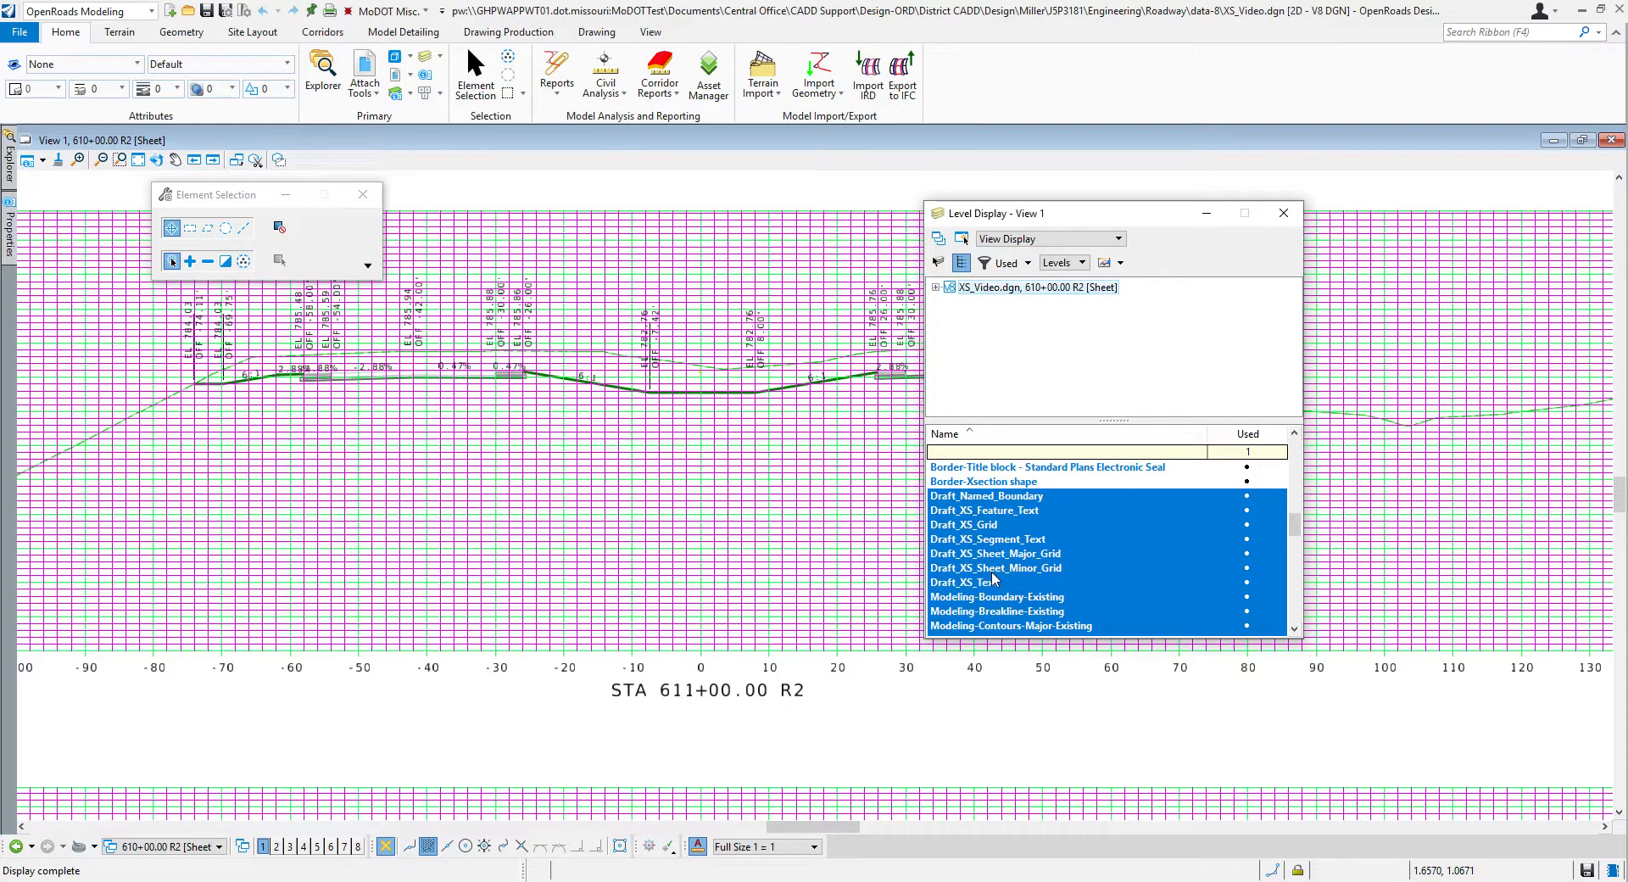
pyautogui.click(993, 568)
# Step: Inspect the grid of the cross sections on the 610+00 R2 sheet and close Level Display
pyautogui.scroll(-1, 992, 571)
pyautogui.scroll(-1, 756, 578)
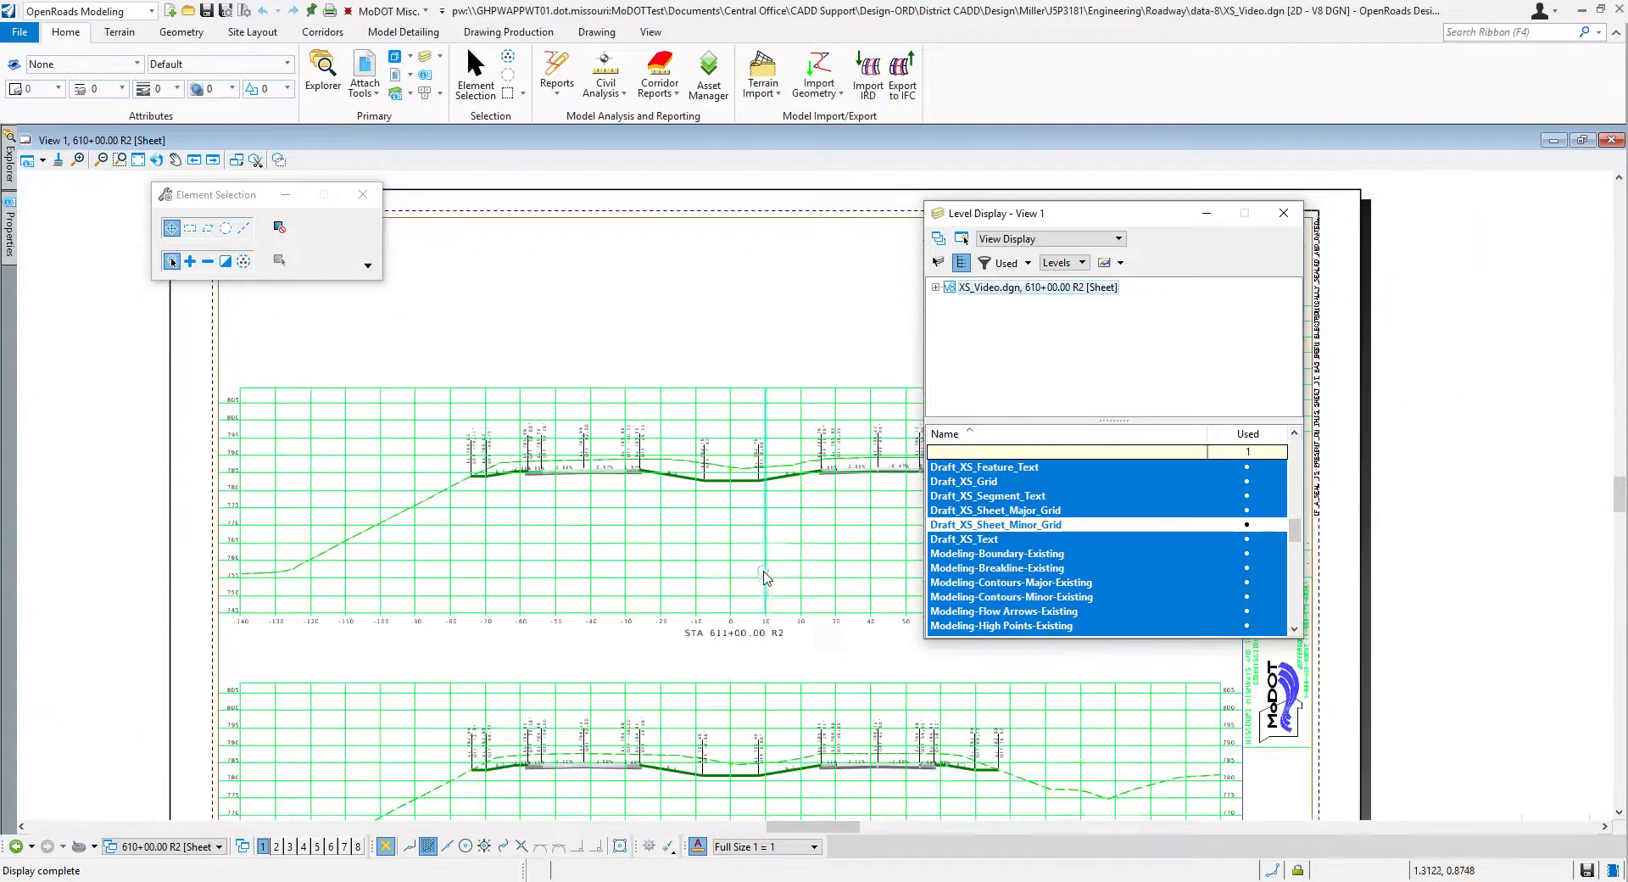
pyautogui.scroll(-1, 767, 598)
pyautogui.scroll(1, 742, 612)
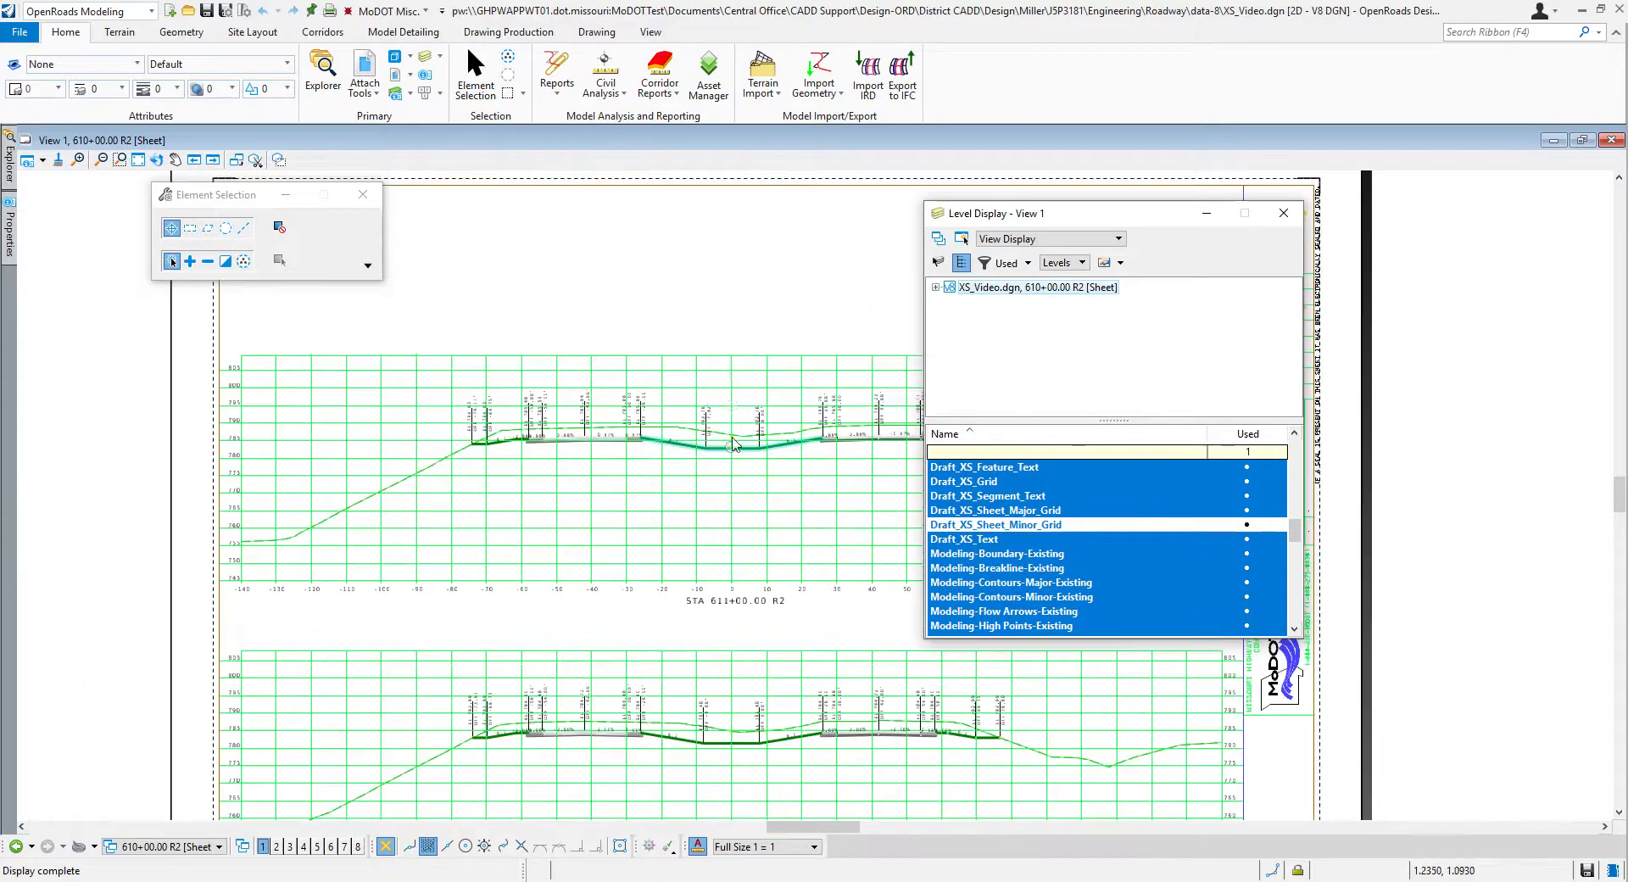
pyautogui.moveTo(1069, 217); pyautogui.dragTo(1156, 223)
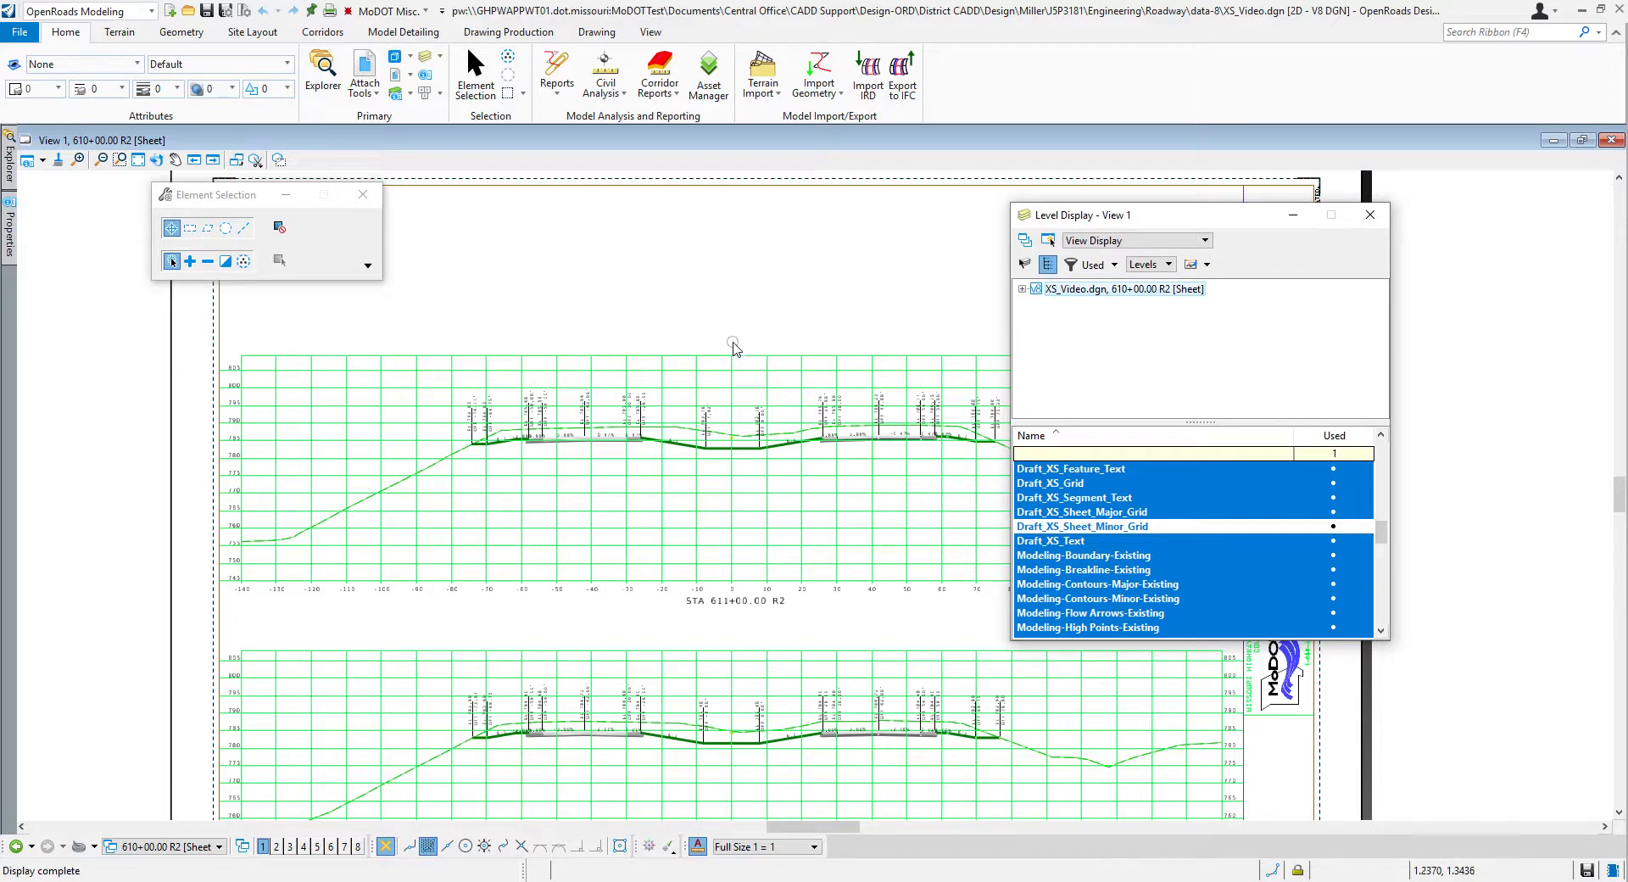
pyautogui.moveTo(1128, 222); pyautogui.dragTo(1234, 279)
pyautogui.click(1476, 272)
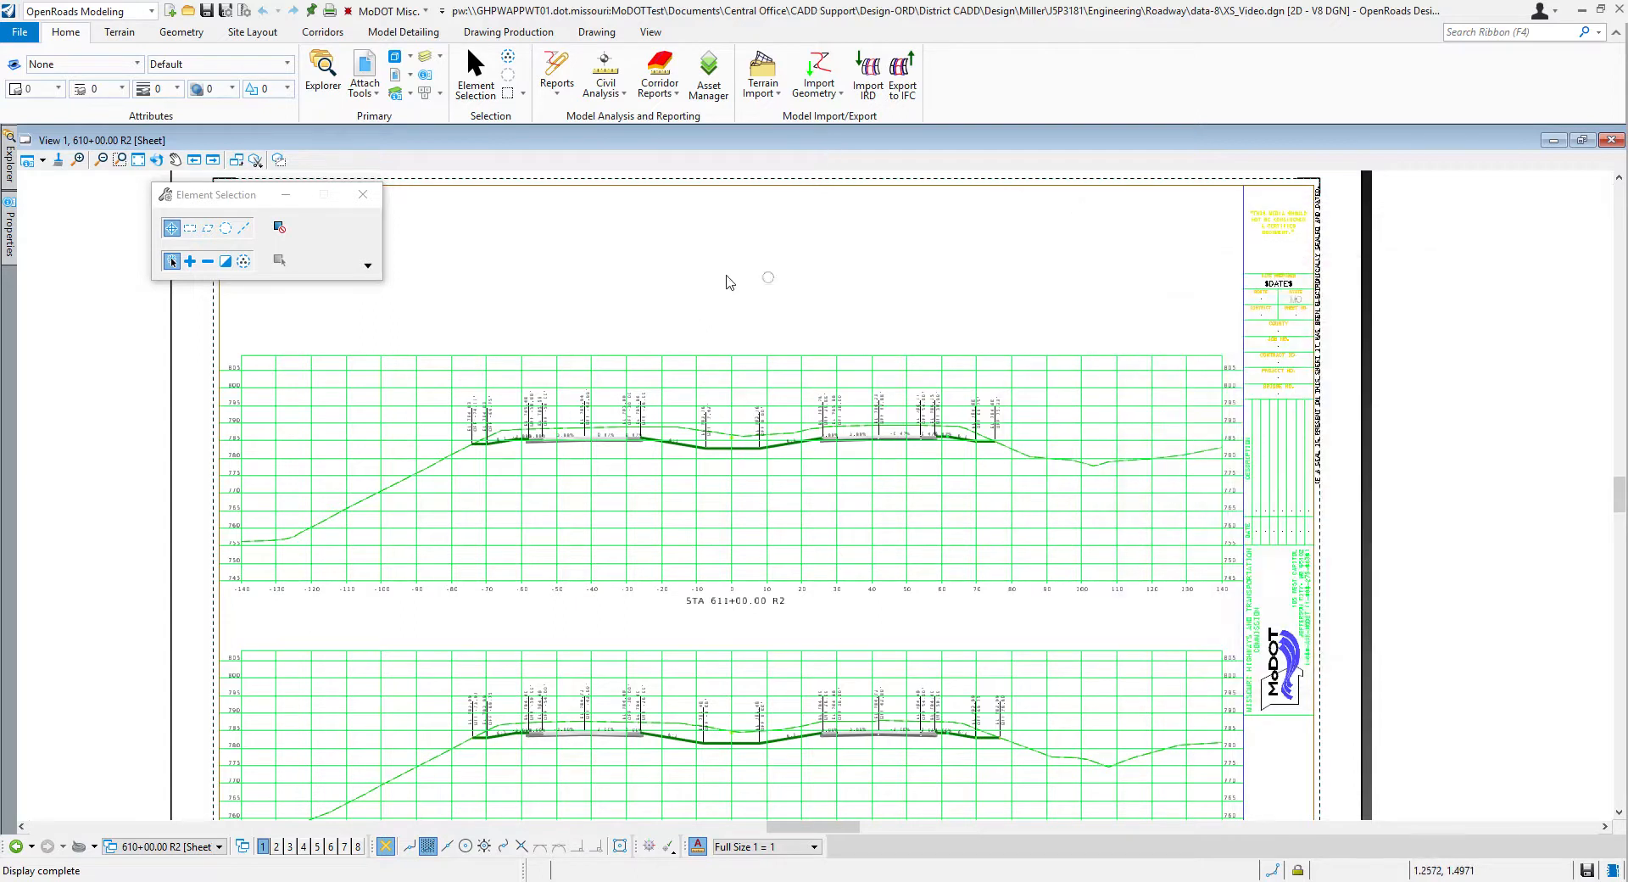
# Step: Look through the file's view groups and switch to Multi-Model Views
pyautogui.click(193, 847)
pyautogui.scroll(-3, 194, 818)
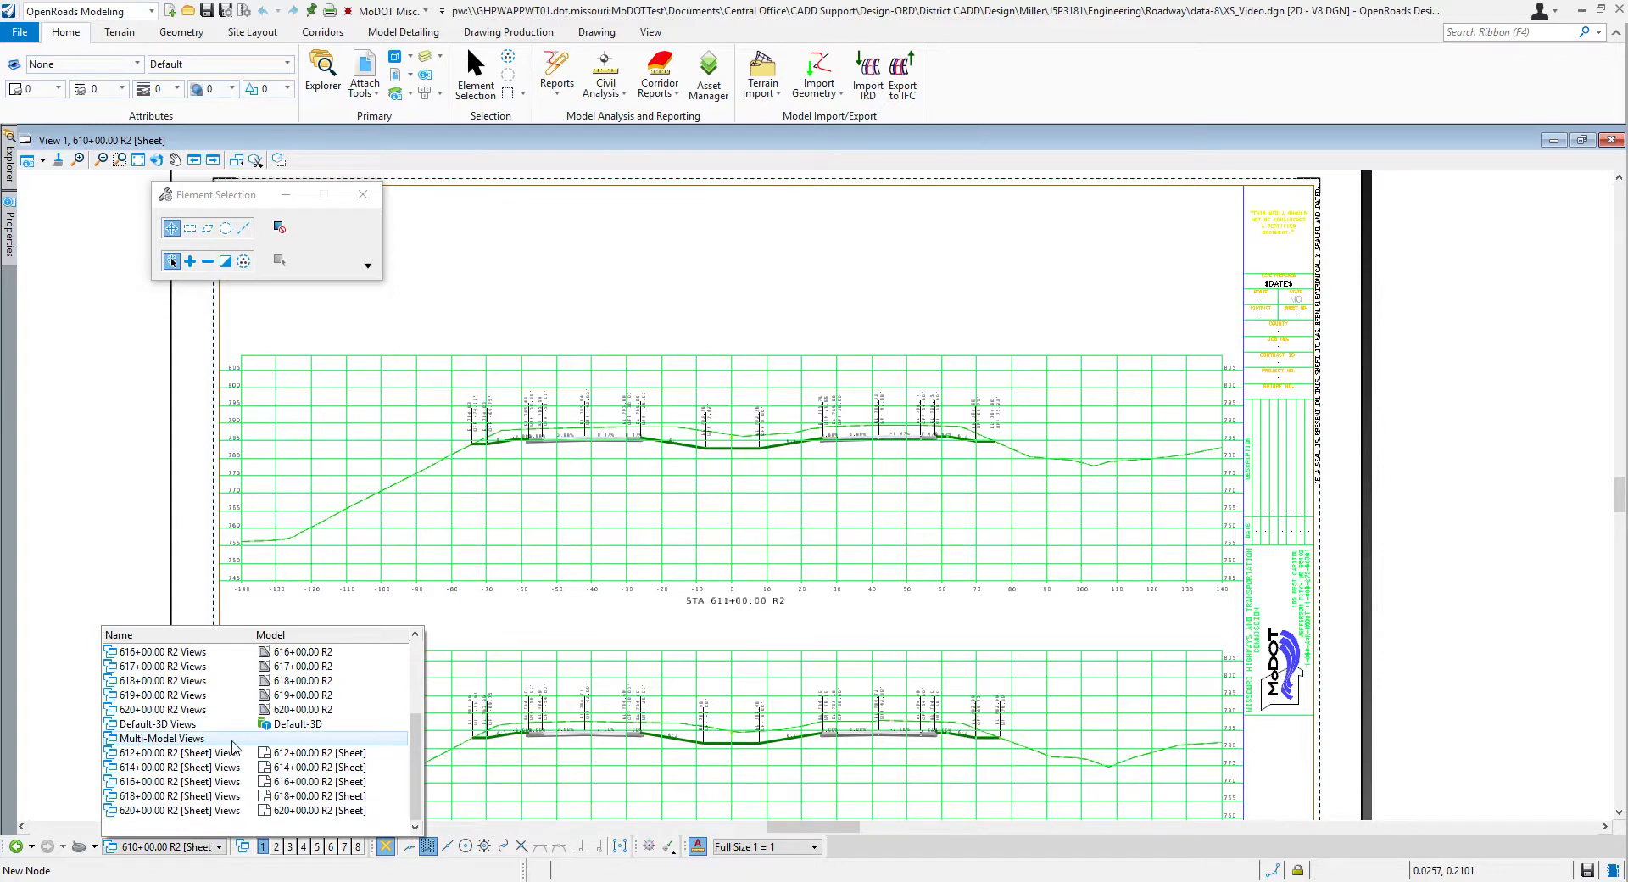
pyautogui.scroll(3, 209, 746)
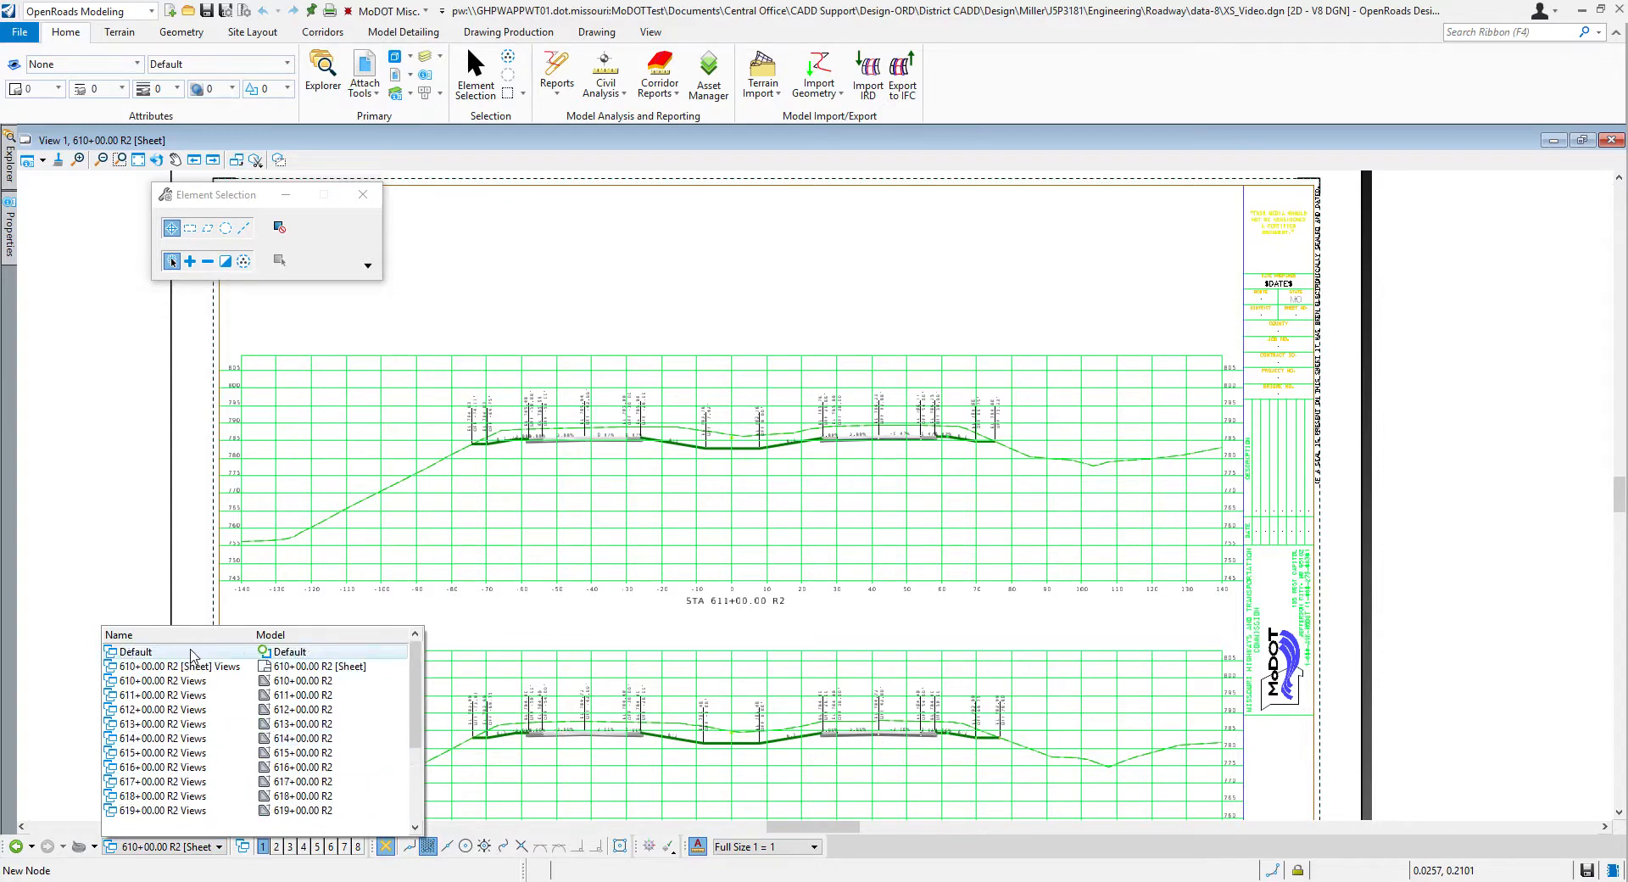
pyautogui.scroll(-2, 199, 712)
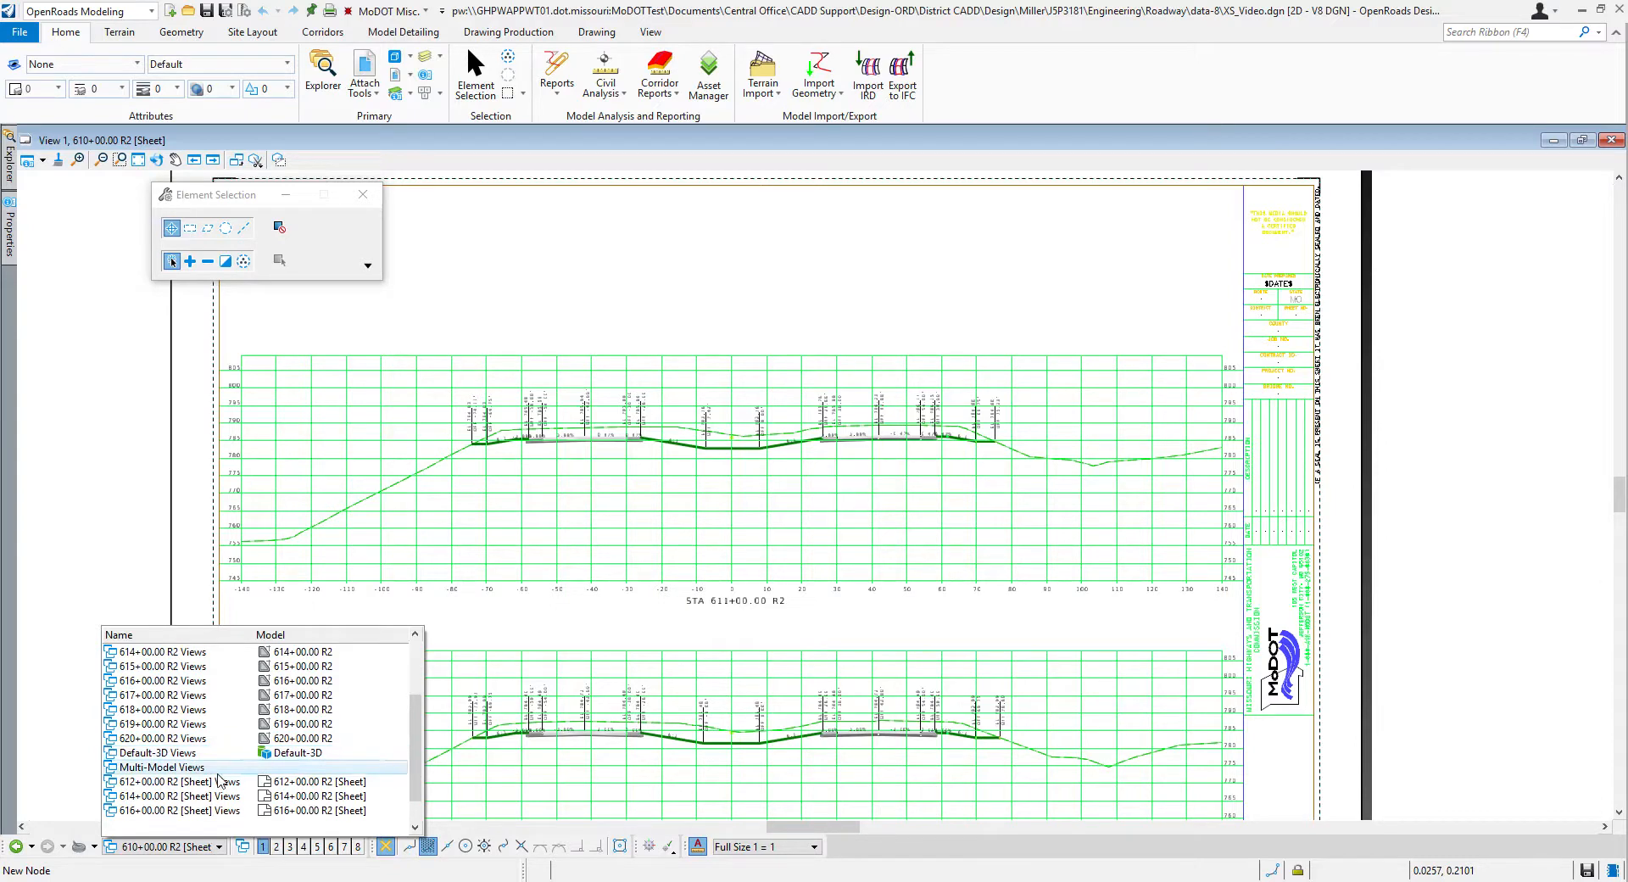
pyautogui.scroll(2, 195, 747)
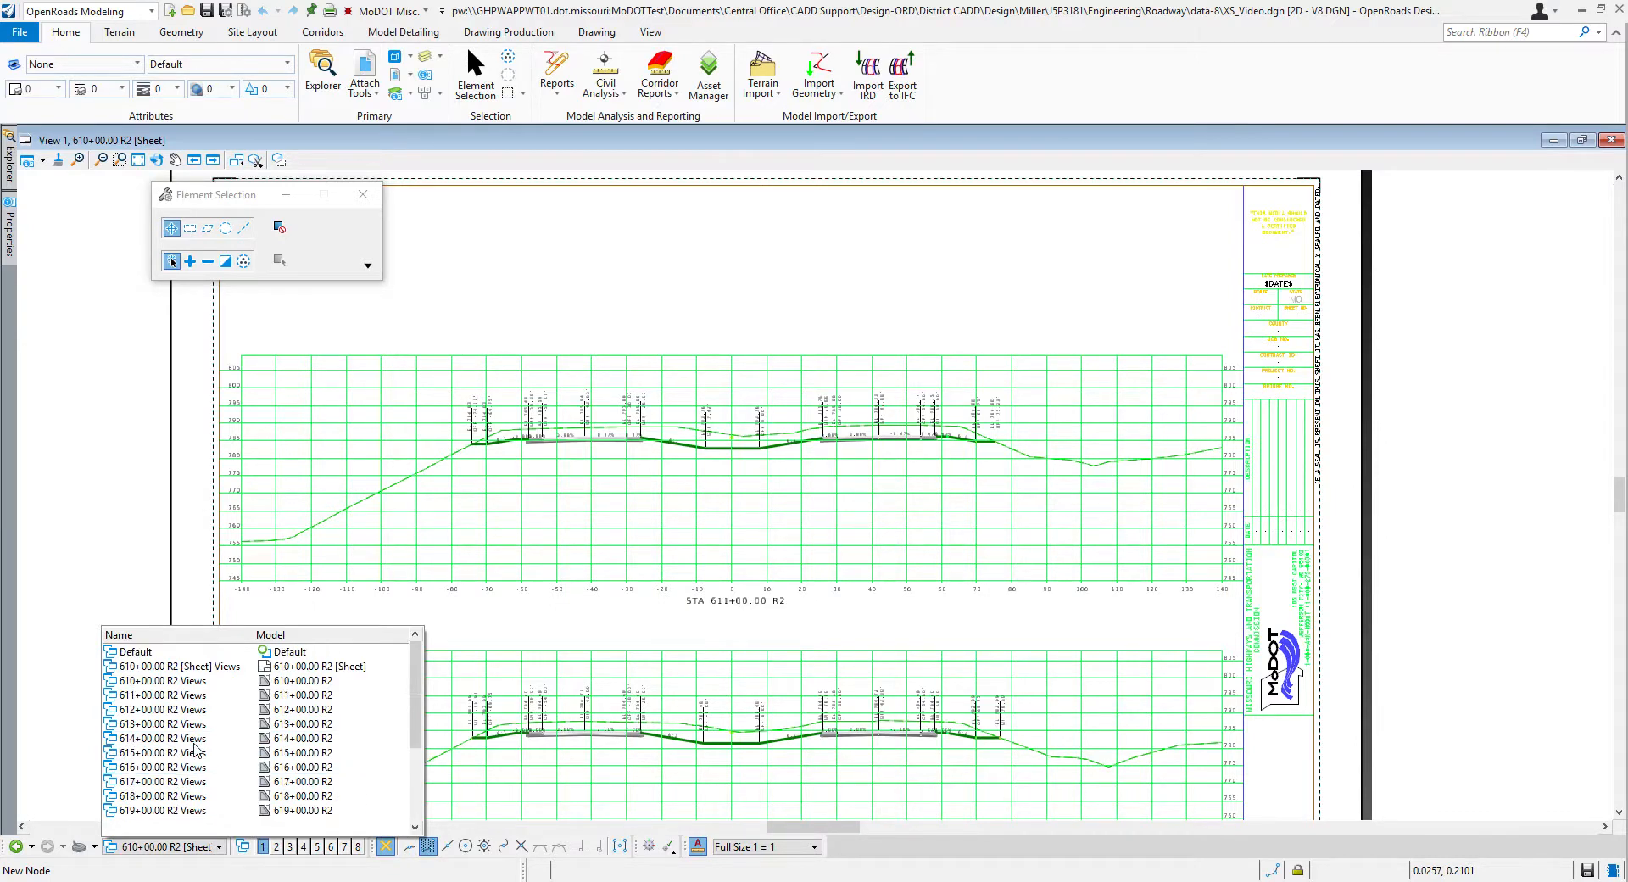
pyautogui.scroll(-2, 208, 730)
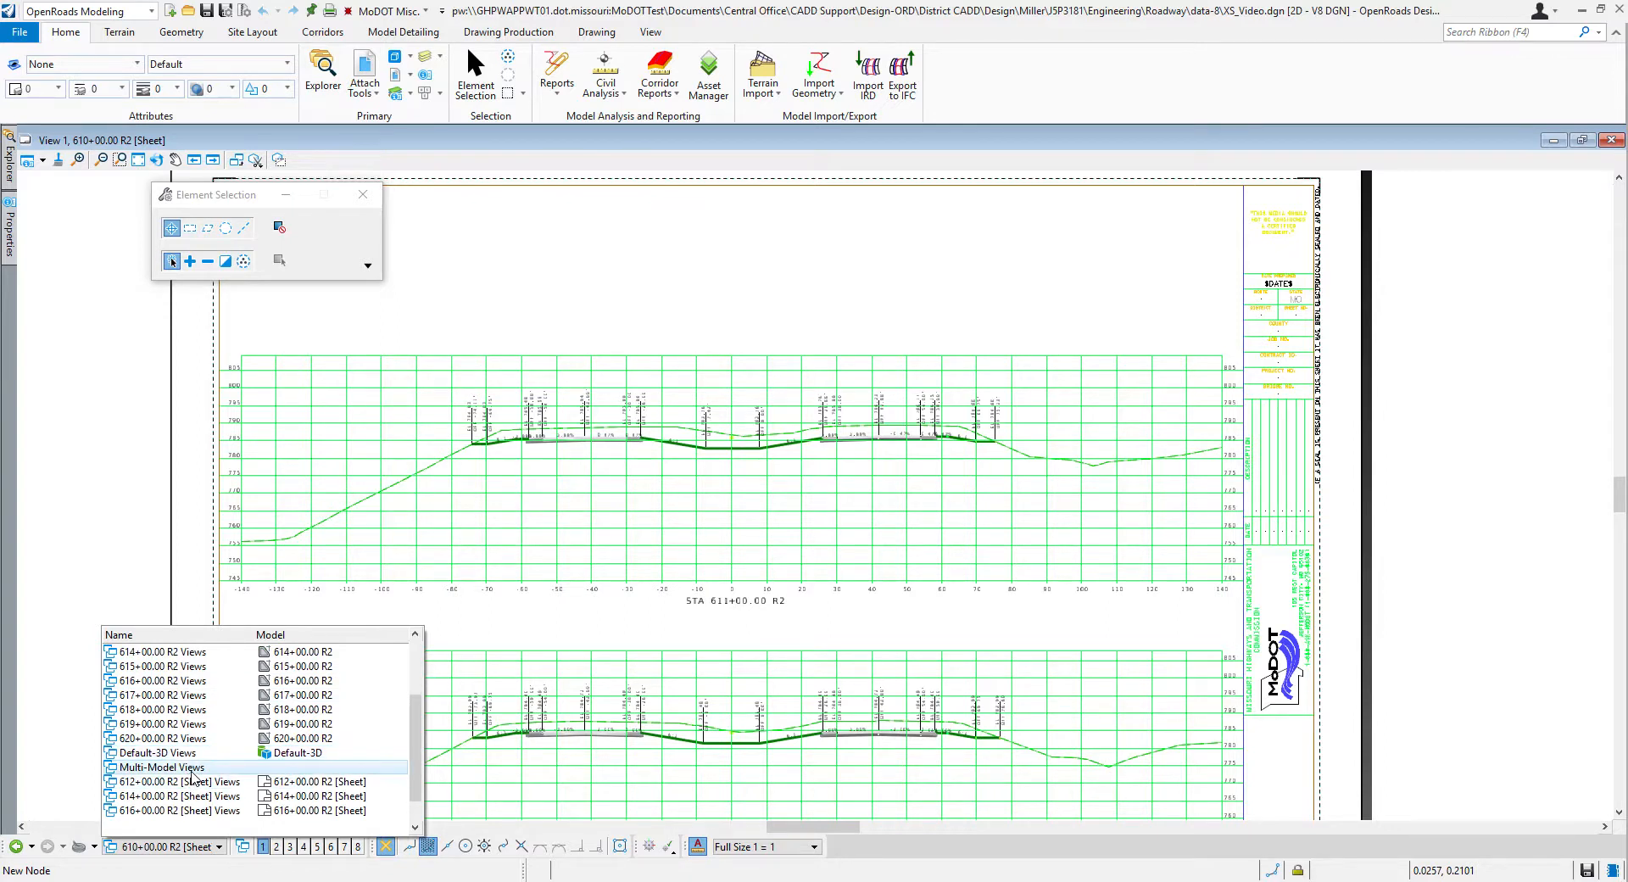
pyautogui.click(193, 770)
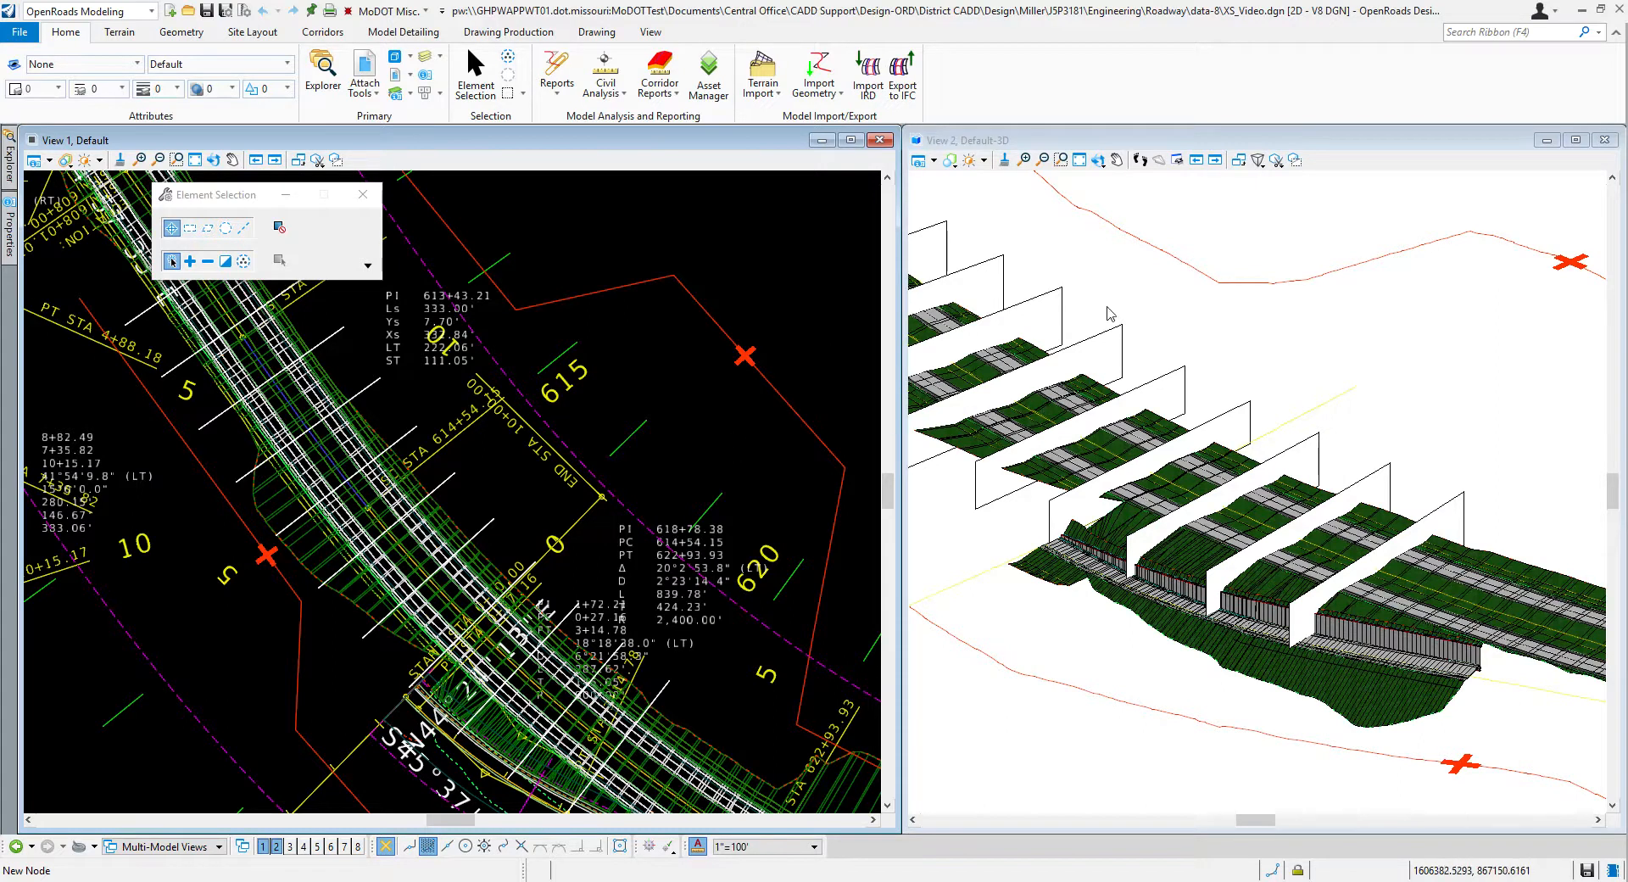
# Step: Turn on Transparency in the view attributes of the Default-3D view
pyautogui.scroll(-5, 1271, 378)
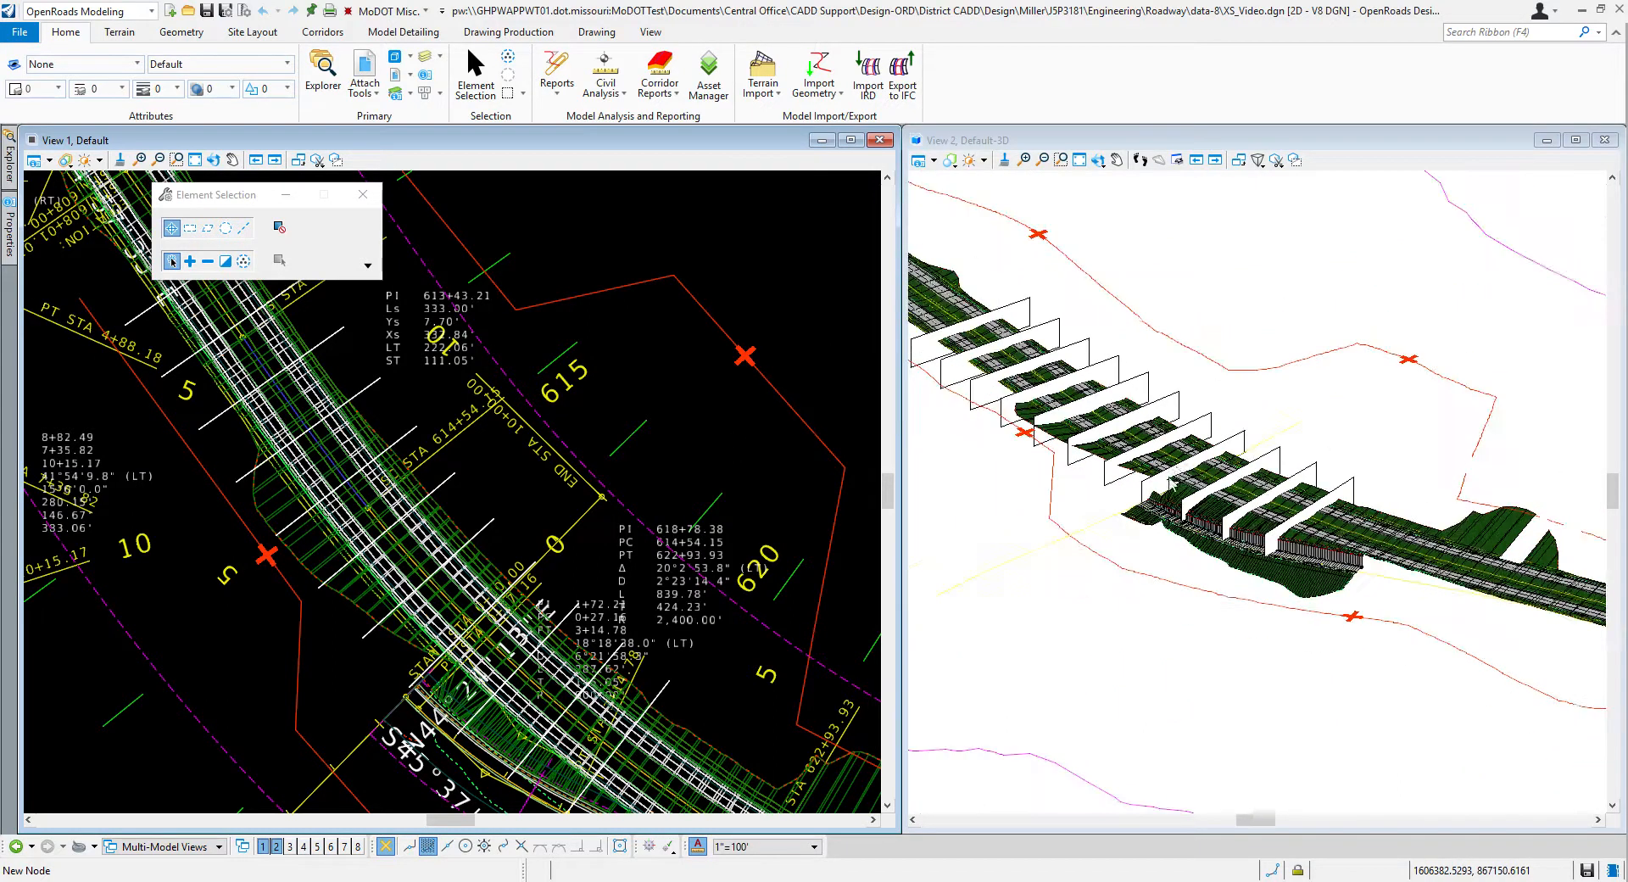
pyautogui.scroll(-1, 1454, 560)
pyautogui.scroll(1, 1102, 314)
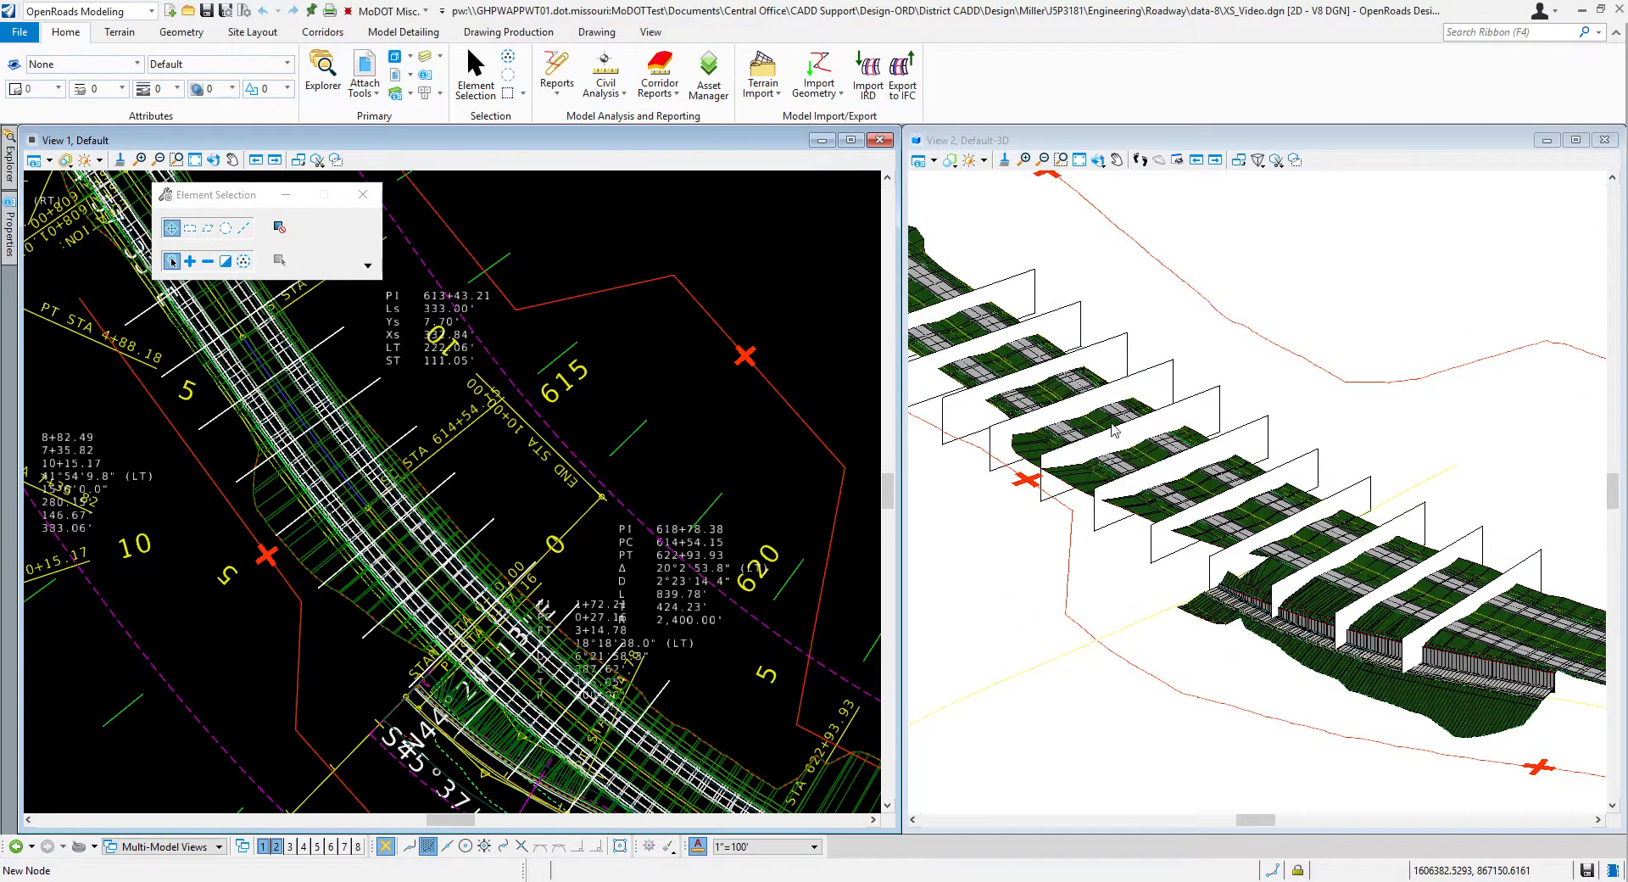
pyautogui.click(1244, 140)
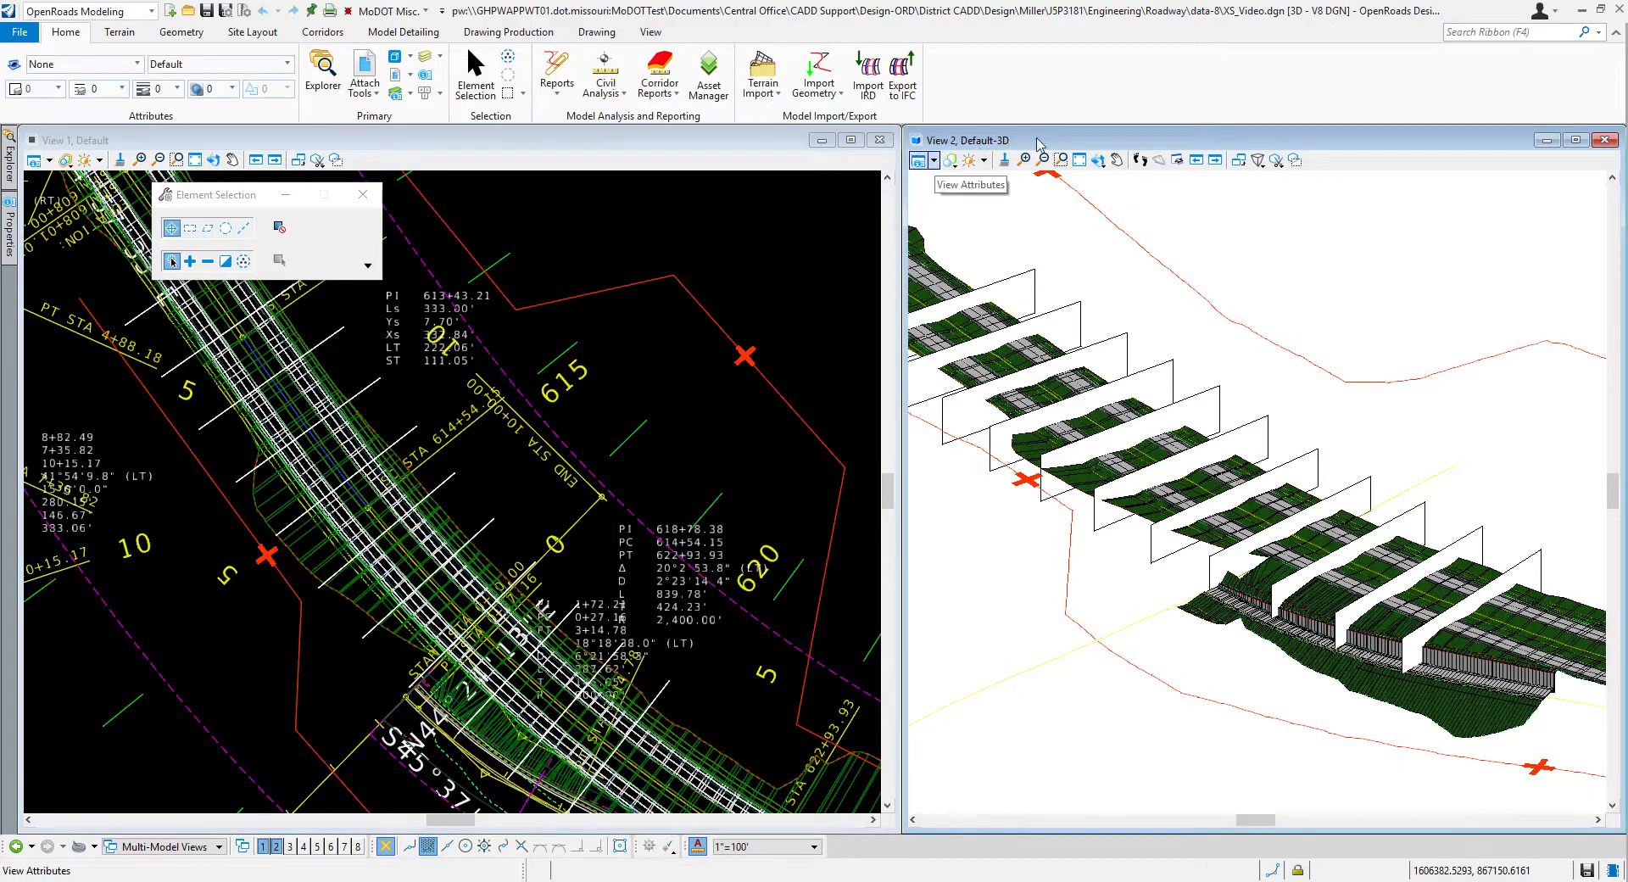
pyautogui.click(934, 161)
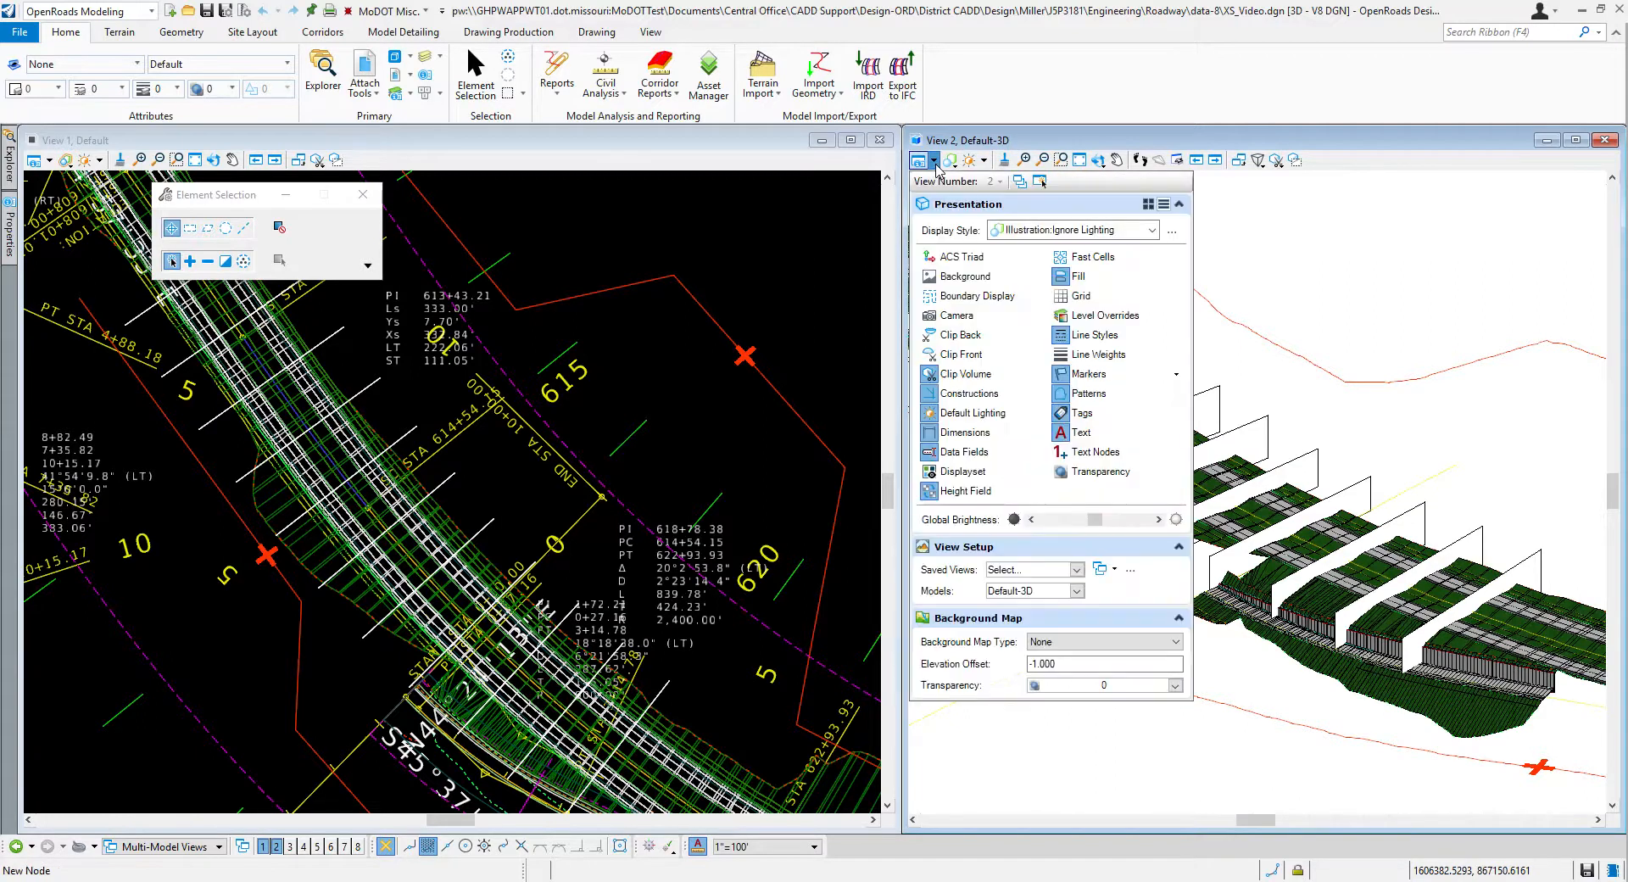
pyautogui.click(1098, 471)
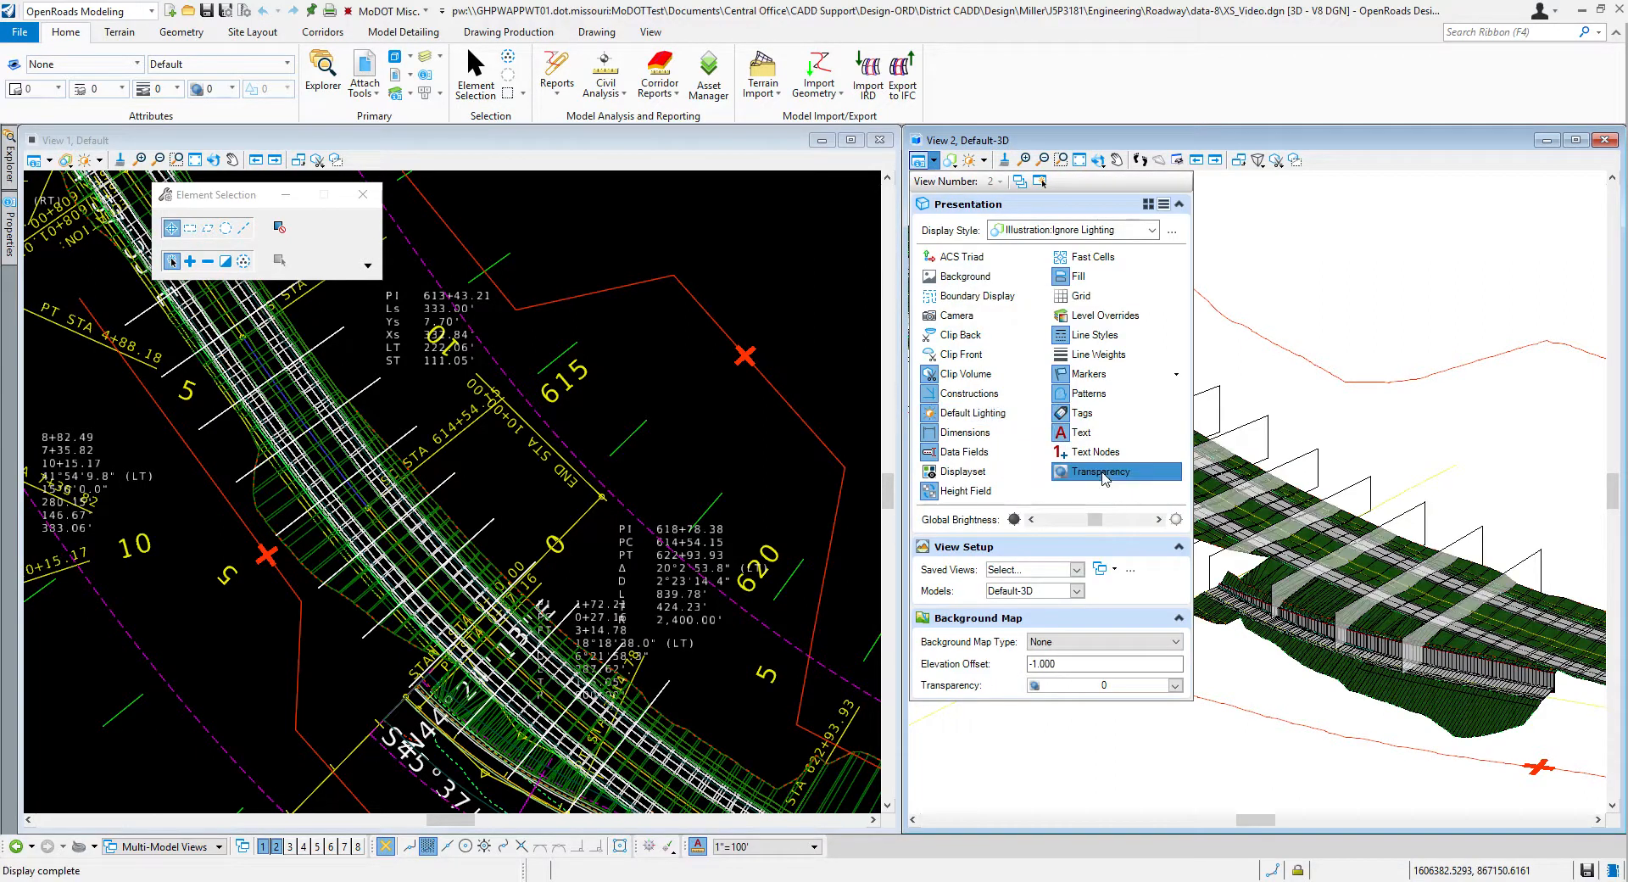
pyautogui.click(1378, 319)
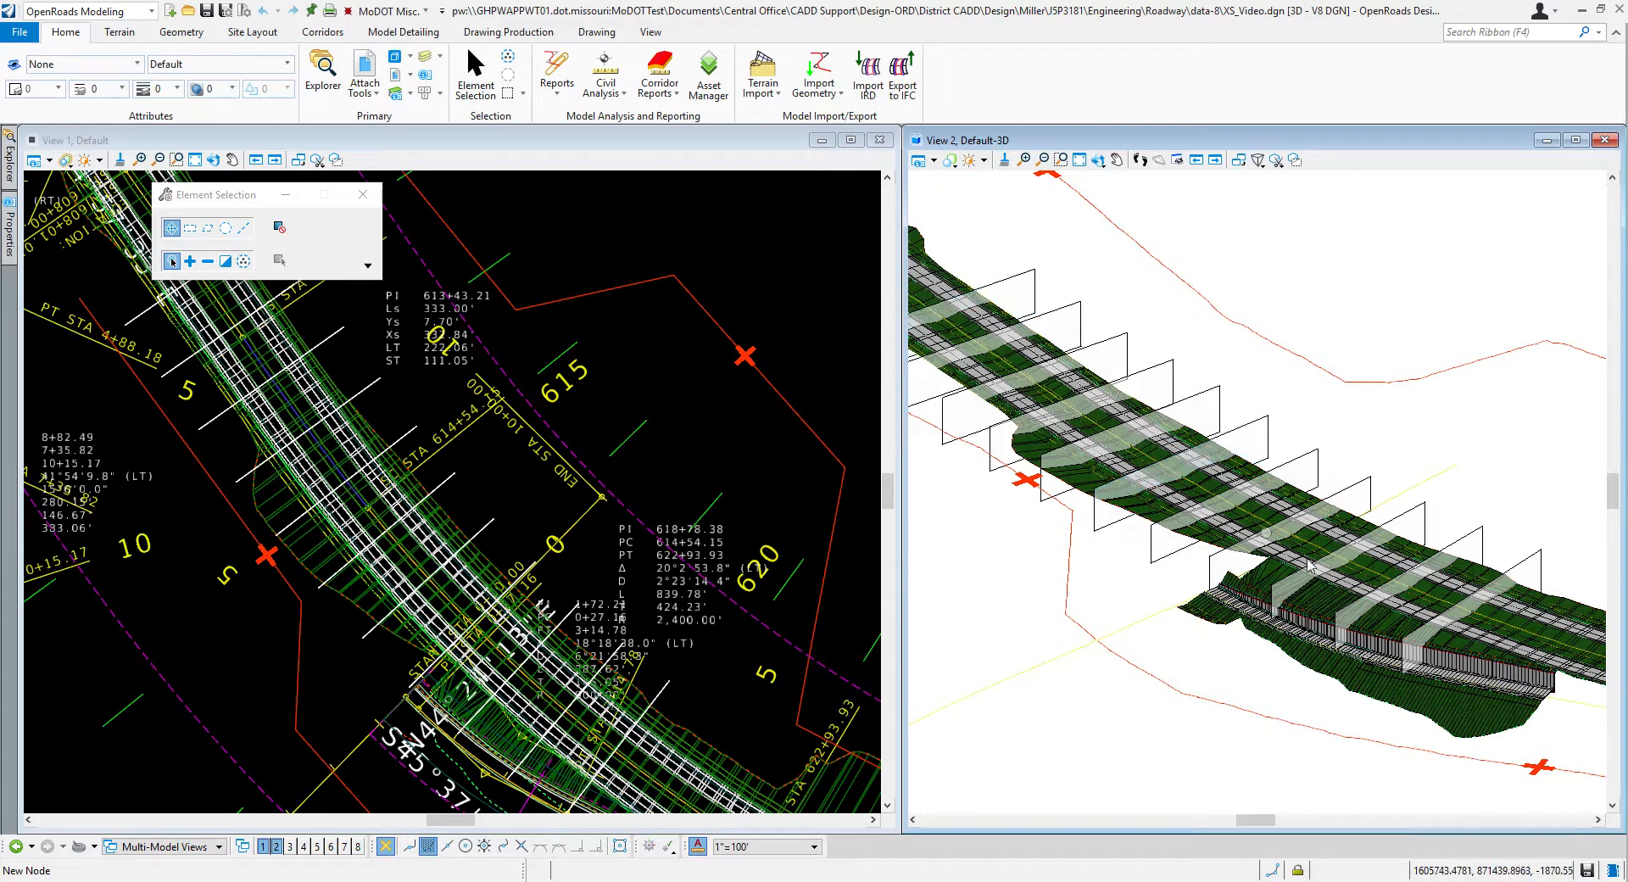